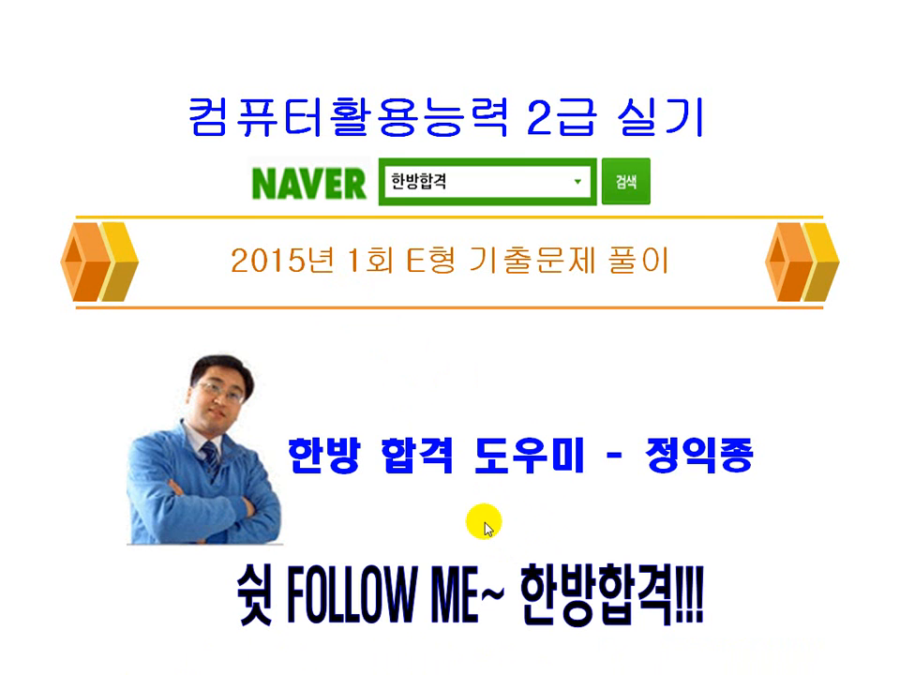
{"action": "left_click", "coordinate": [441, 459]}
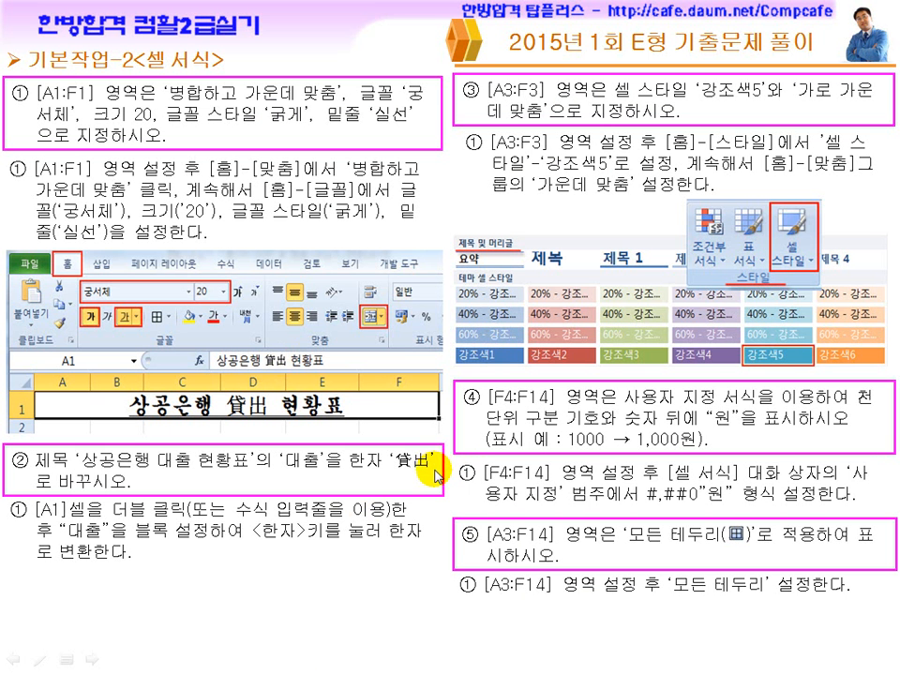
{"action": "left_click", "coordinate": [437, 473]}
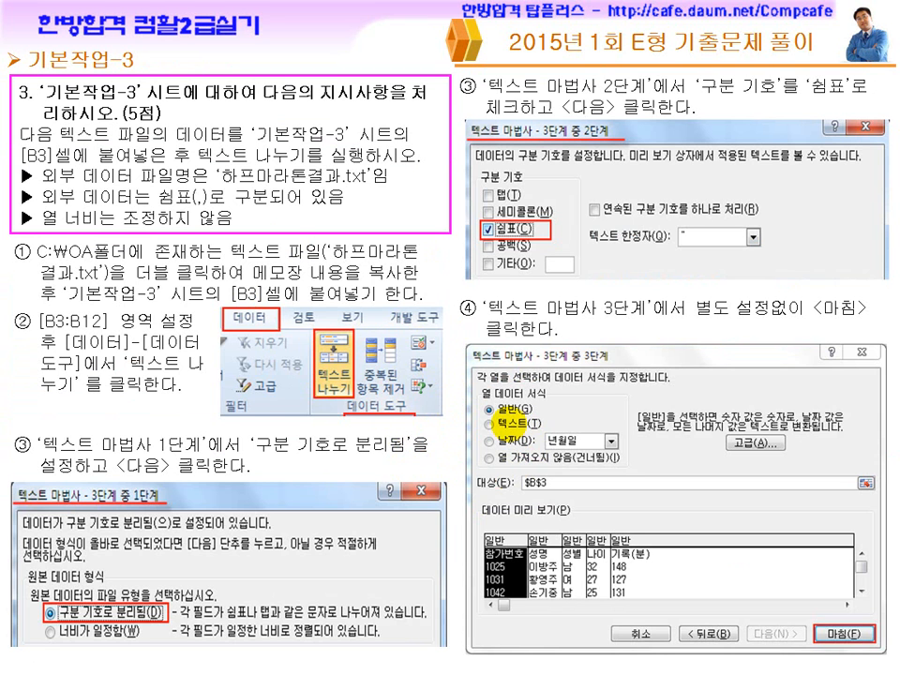
{"action": "left_click", "coordinate": [559, 426]}
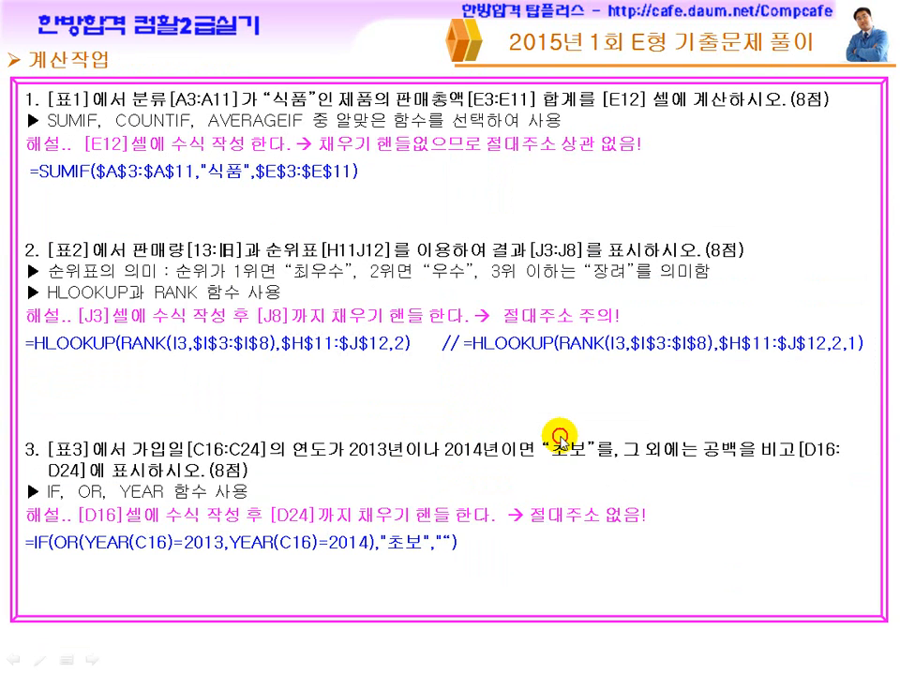
{"action": "left_click", "coordinate": [615, 455]}
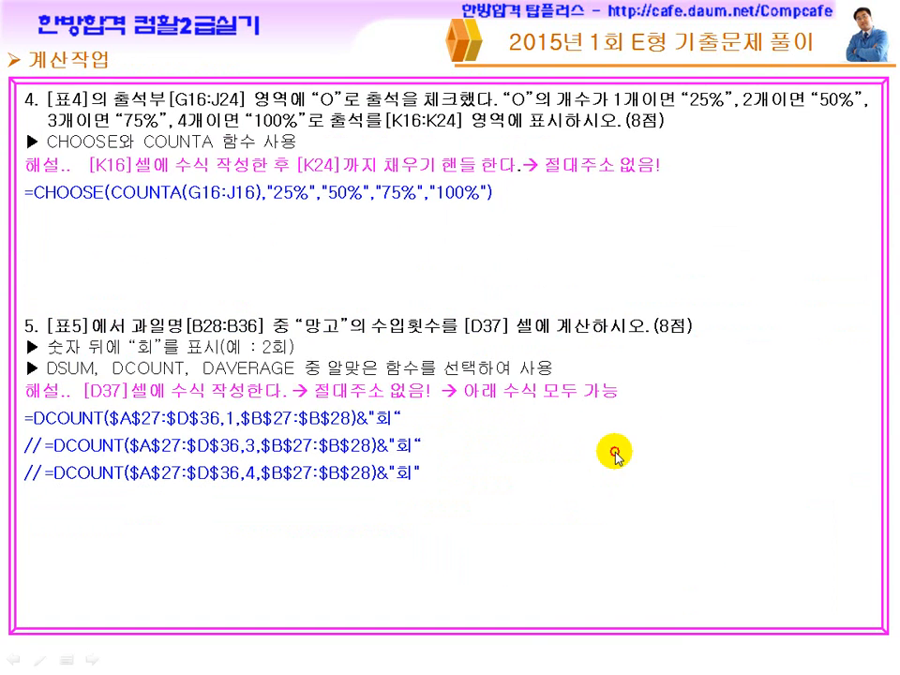
{"action": "left_click", "coordinate": [614, 455]}
{"action": "left_click", "coordinate": [615, 456]}
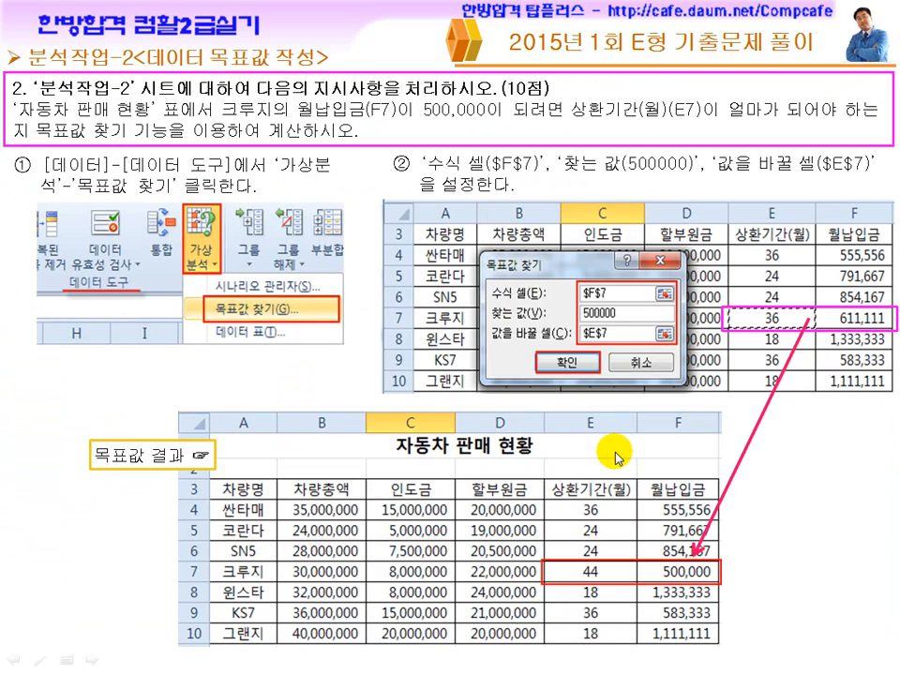
{"action": "left_click", "coordinate": [615, 458]}
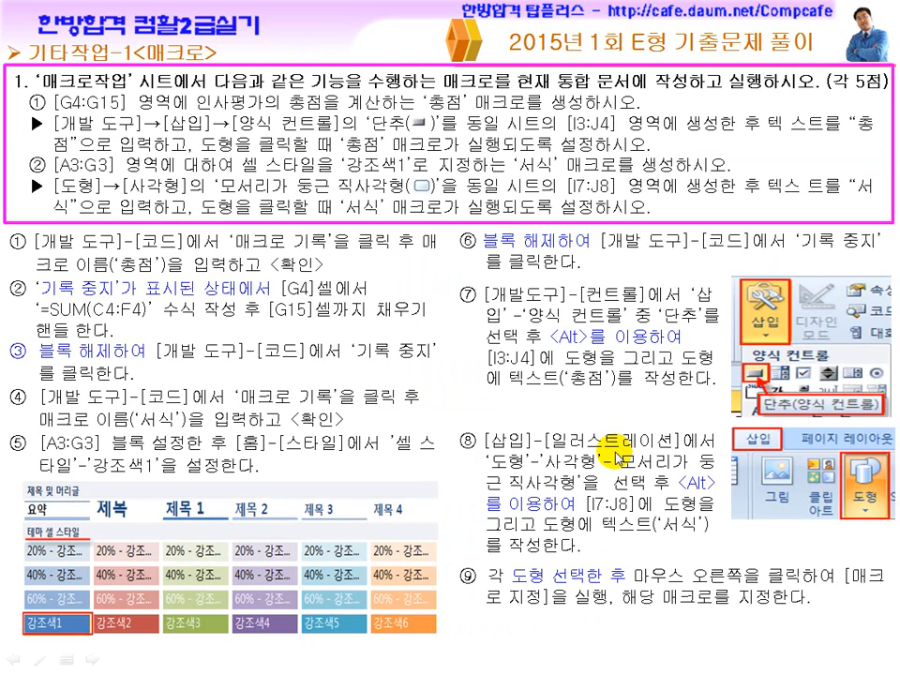
{"action": "left_click", "coordinate": [615, 456]}
{"action": "scroll", "coordinate": [616, 454], "scroll_direction": "up", "scroll_amount": 1}
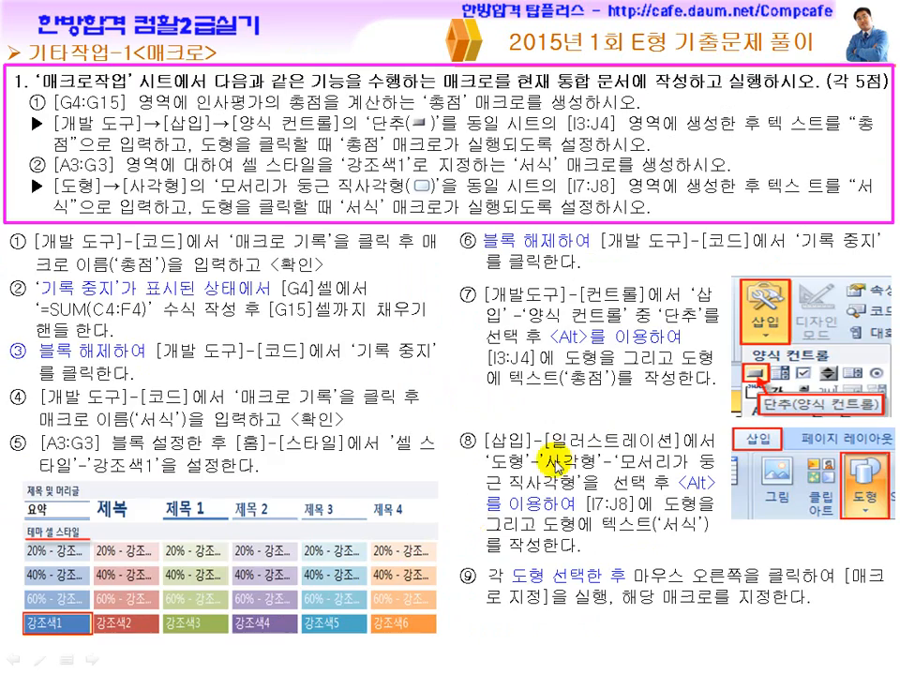
Switch to the Hangul exam document and the Excel workbook, and show the document's instructions for the 기본작업-2 sheet.
{"action": "key", "text": "super"}
{"action": "left_click", "coordinate": [487, 659]}
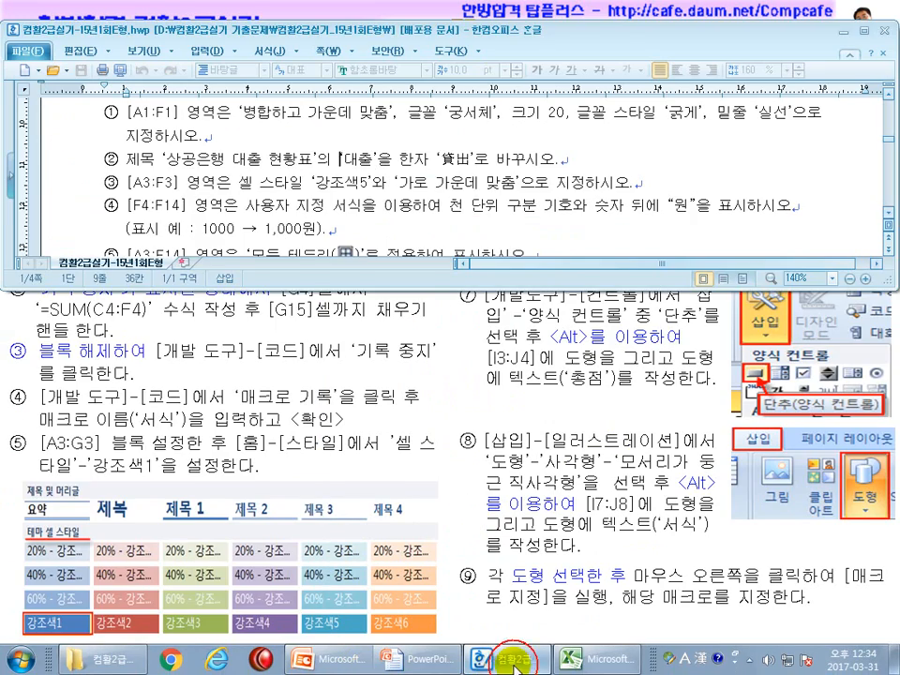
{"action": "left_click", "coordinate": [593, 659]}
{"action": "left_click", "coordinate": [242, 123]}
{"action": "scroll", "coordinate": [242, 123], "scroll_direction": "up", "scroll_amount": 1}
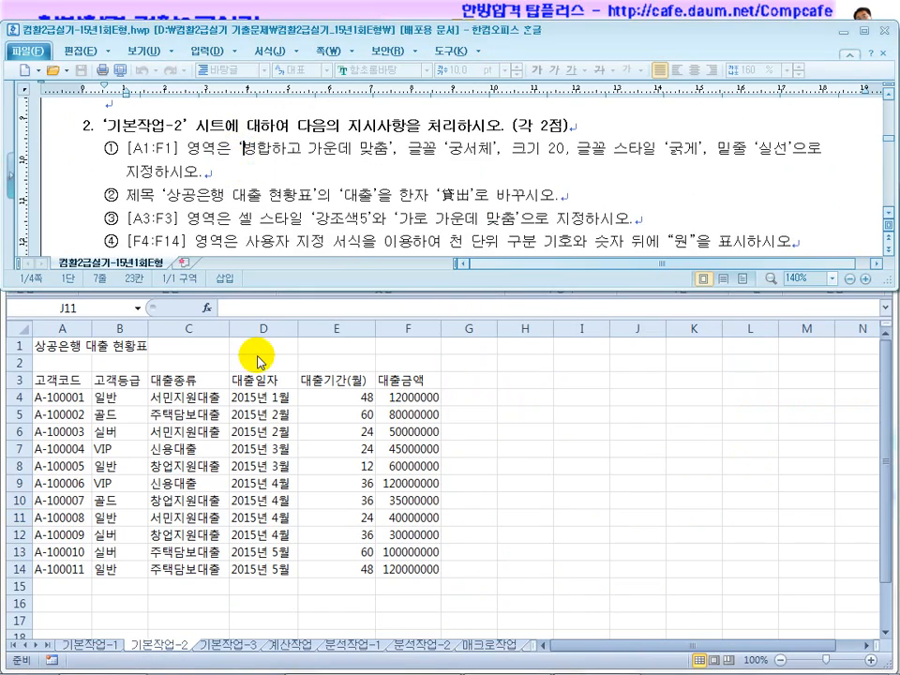
In Excel, merge and center the title across A1:F1 and set its font to 궁서체, size 20.
{"action": "left_click", "coordinate": [221, 445]}
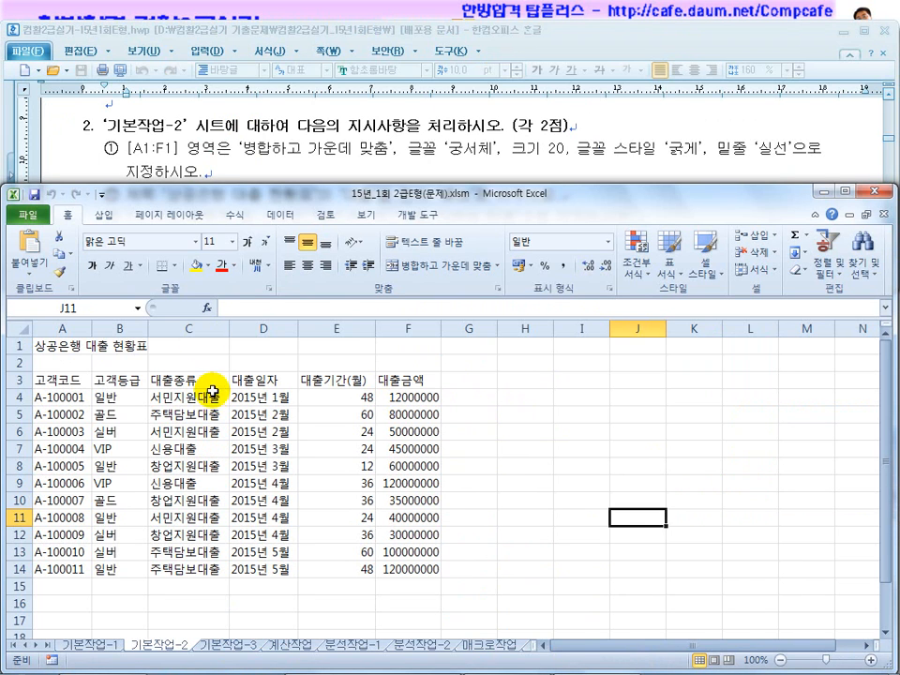
{"action": "left_click_drag", "start_coordinate": [56, 345], "coordinate": [408, 346]}
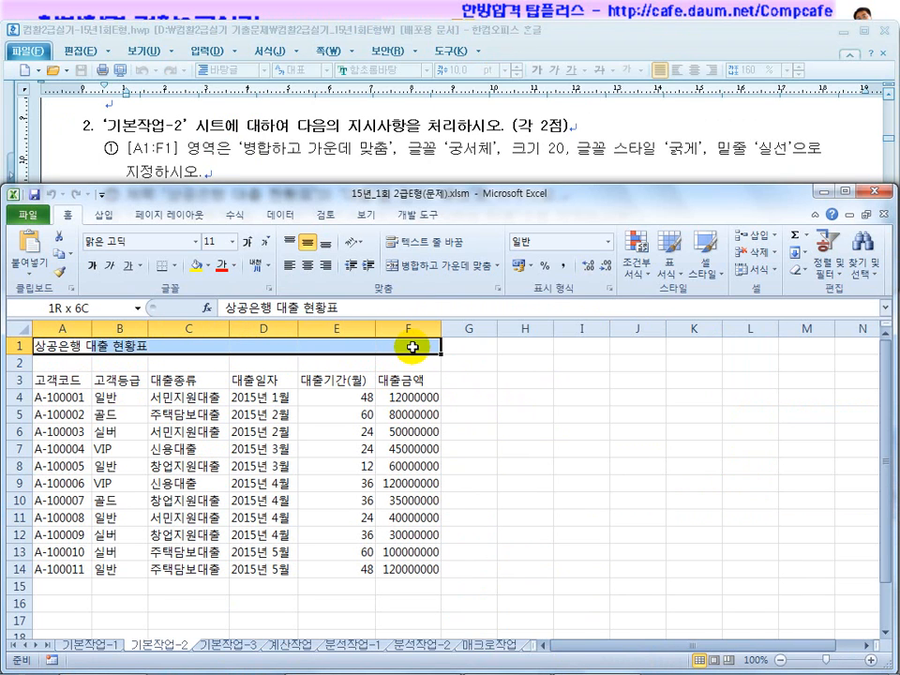
{"action": "left_click", "coordinate": [408, 270]}
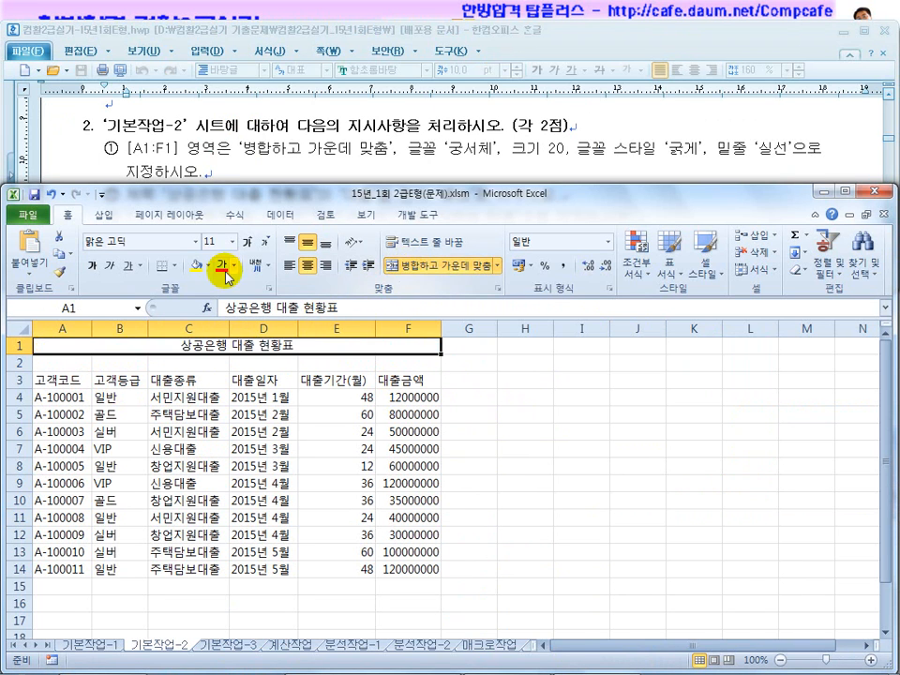
{"action": "left_click", "coordinate": [142, 245]}
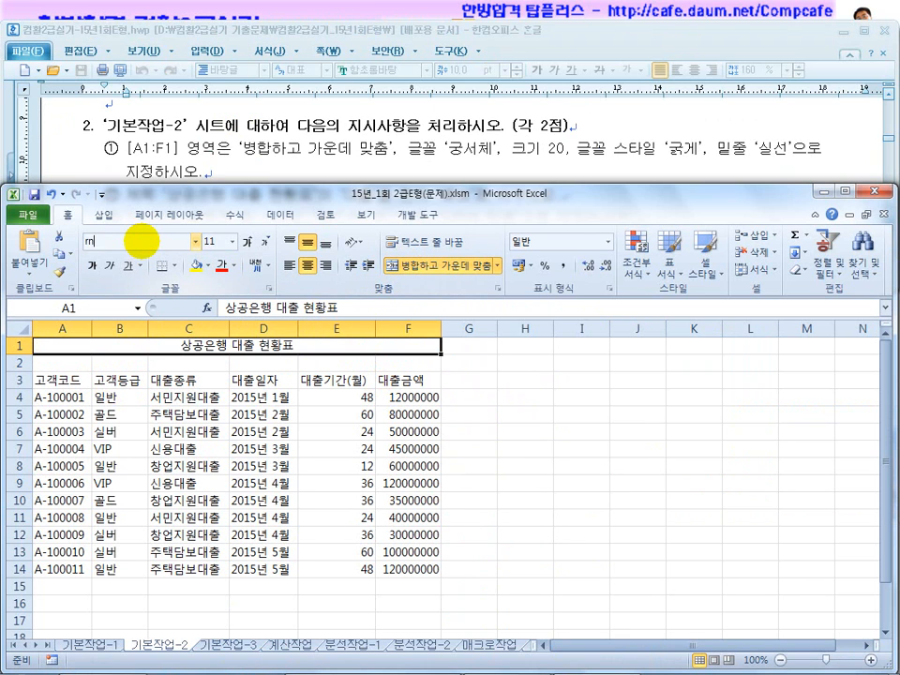
{"action": "key", "text": "Tab"}
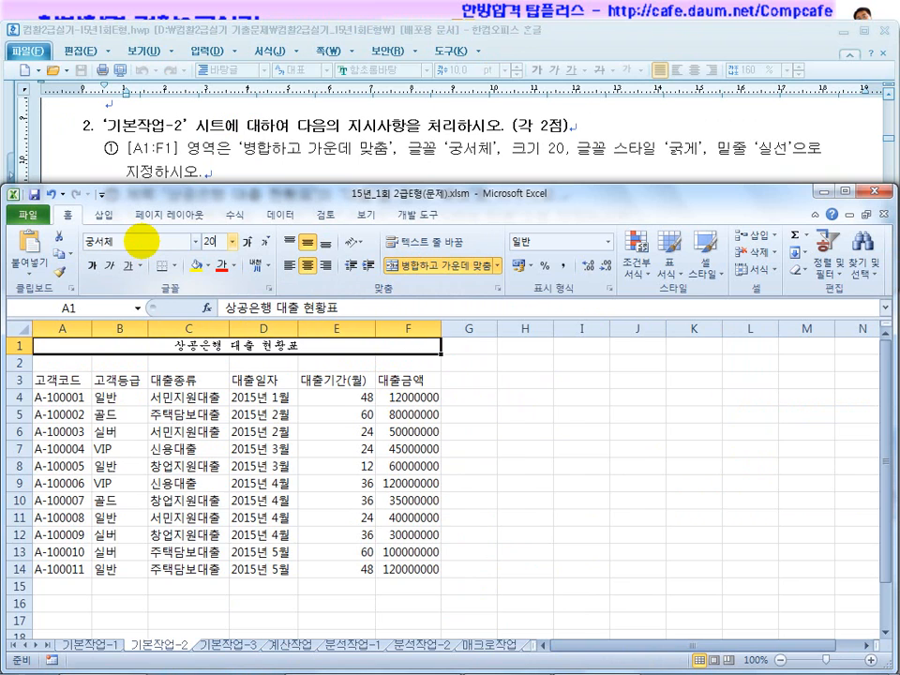
{"action": "key", "text": "Return"}
Make the merged title in row 1 bold and give it a single underline.
{"action": "left_click", "coordinate": [92, 265]}
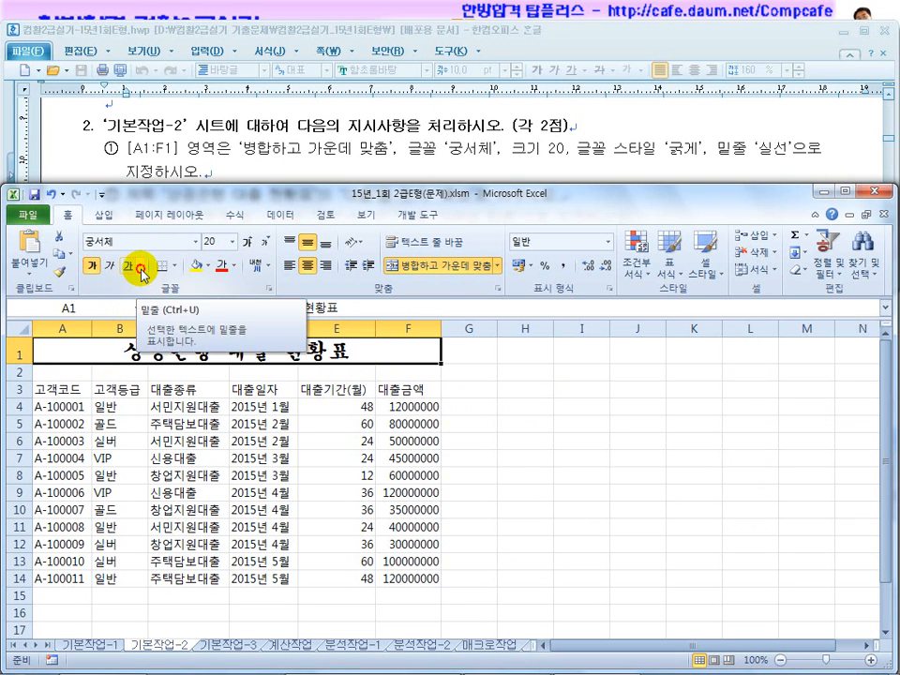
{"action": "left_click", "coordinate": [141, 267]}
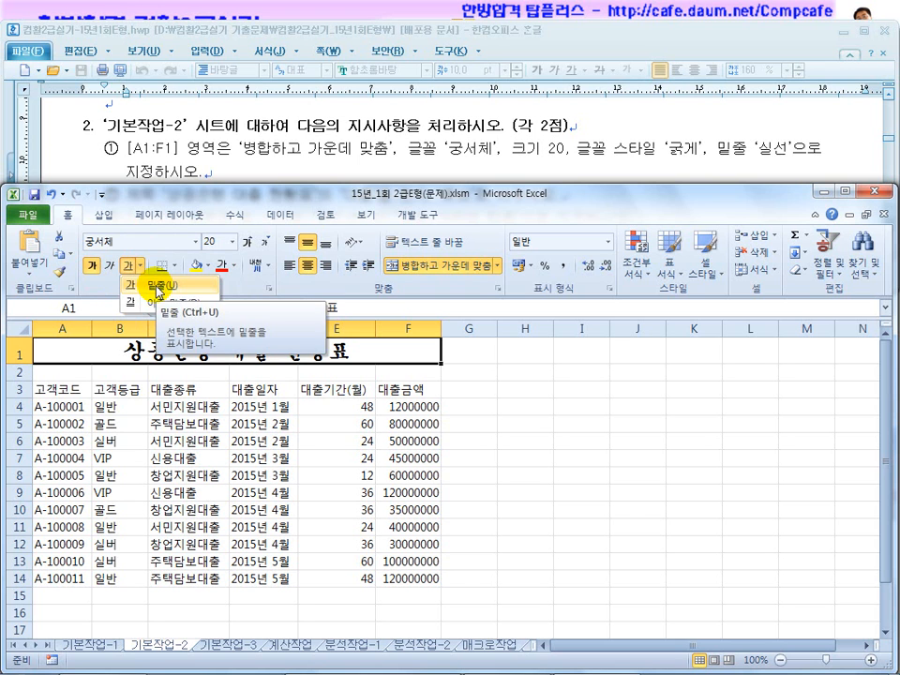
{"action": "left_click", "coordinate": [159, 286]}
{"action": "left_click", "coordinate": [188, 406]}
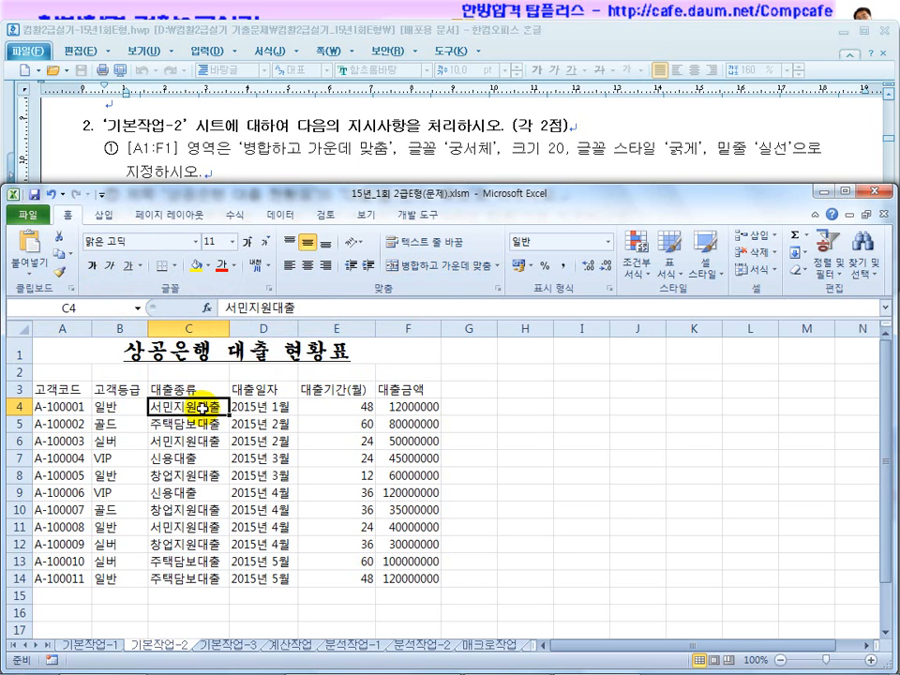
Following the document's second instruction, convert the word 대출 in the A1 title to the Hanja 貸出.
{"action": "left_click", "coordinate": [253, 149]}
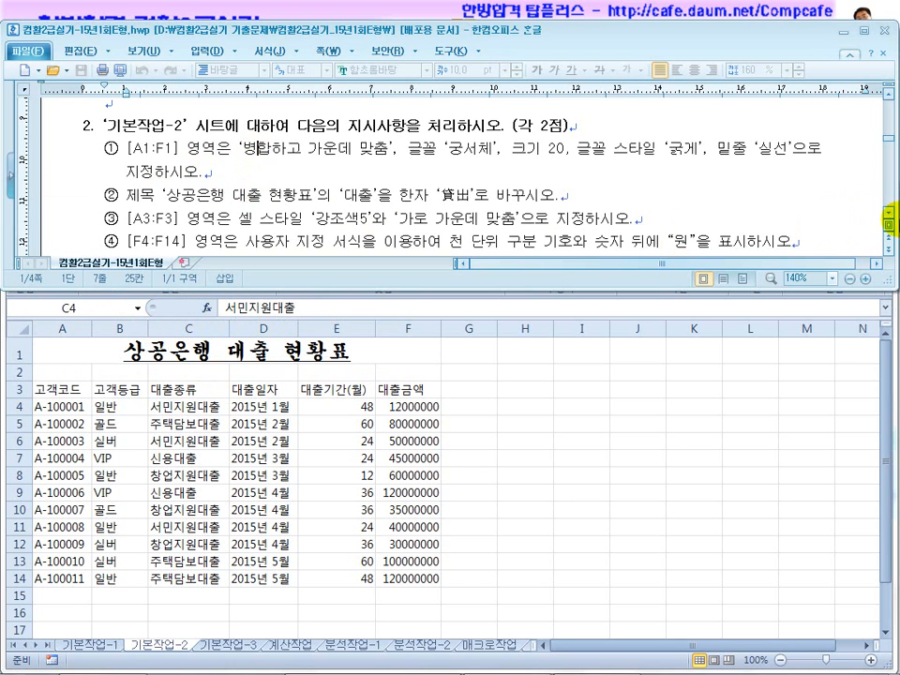
{"action": "left_click", "coordinate": [886, 218]}
{"action": "left_click", "coordinate": [886, 219]}
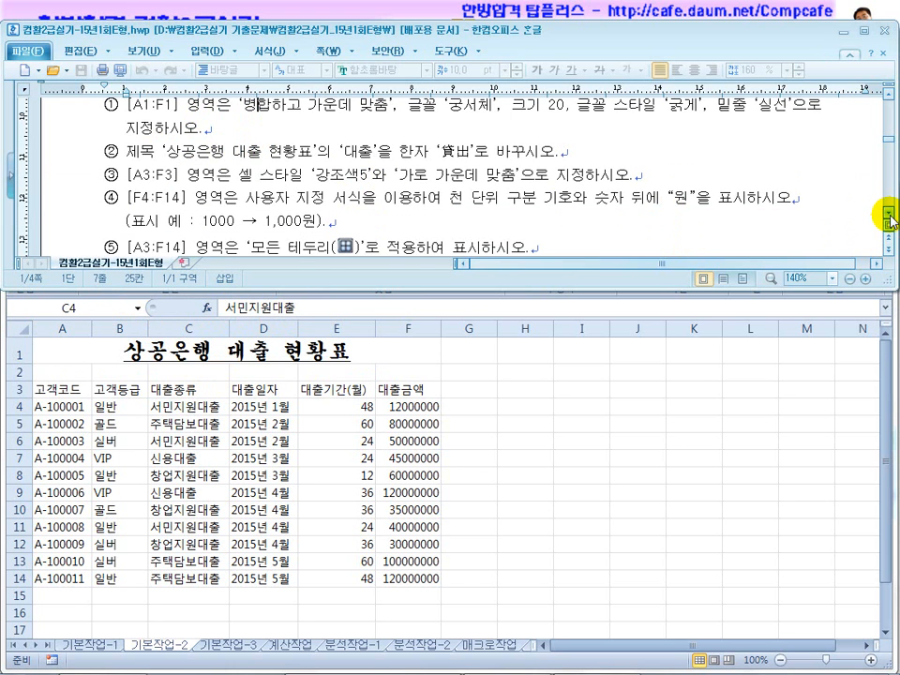
{"action": "left_click", "coordinate": [886, 218]}
{"action": "left_click", "coordinate": [523, 313]}
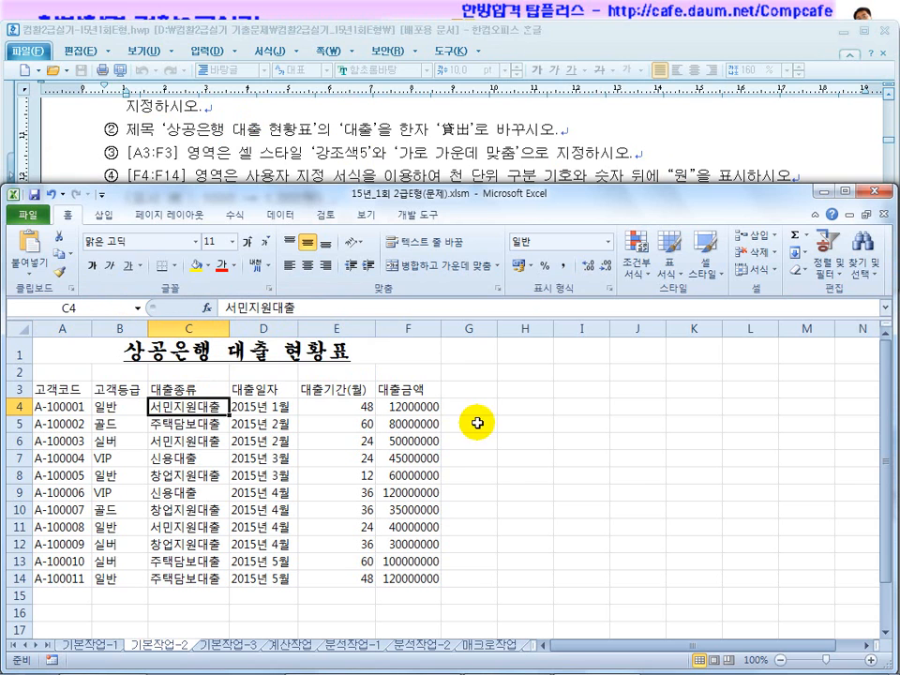
{"action": "left_click", "coordinate": [271, 363]}
{"action": "left_click", "coordinate": [295, 307]}
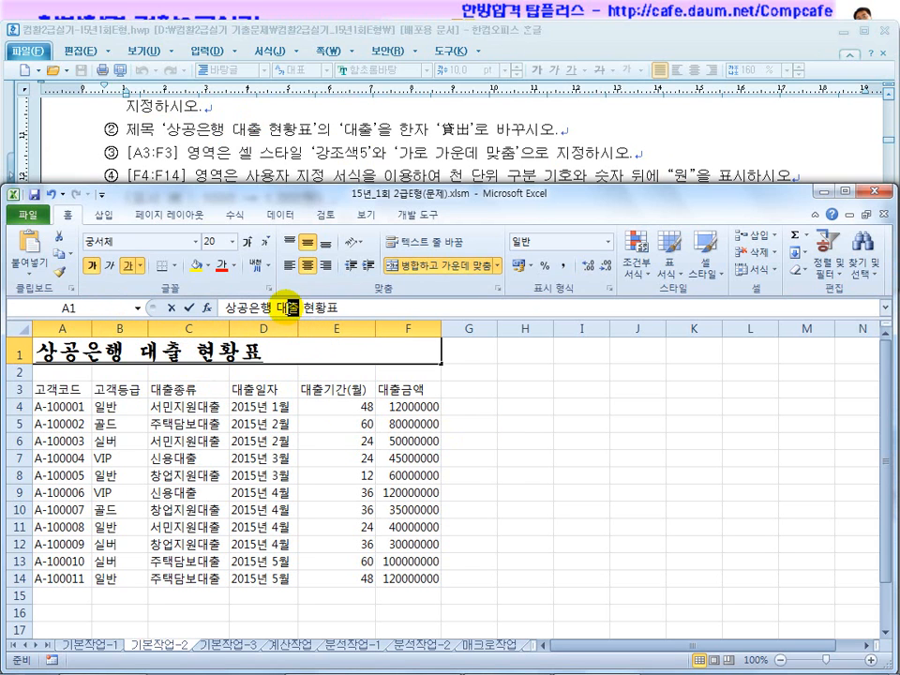
{"action": "left_click_drag", "start_coordinate": [282, 307], "coordinate": [299, 307]}
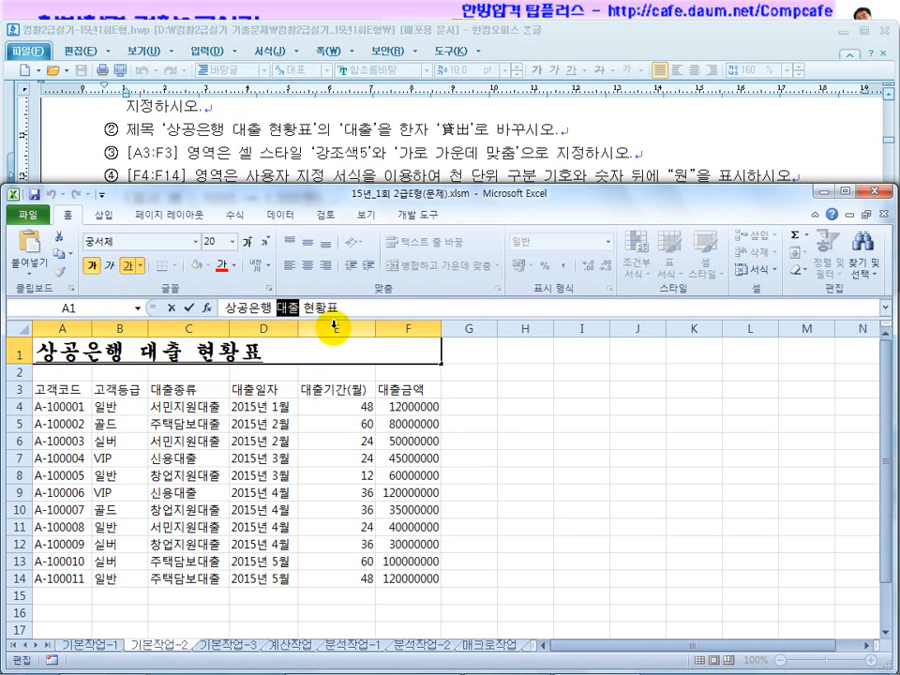
{"action": "key", "text": "Hangul_Hanja"}
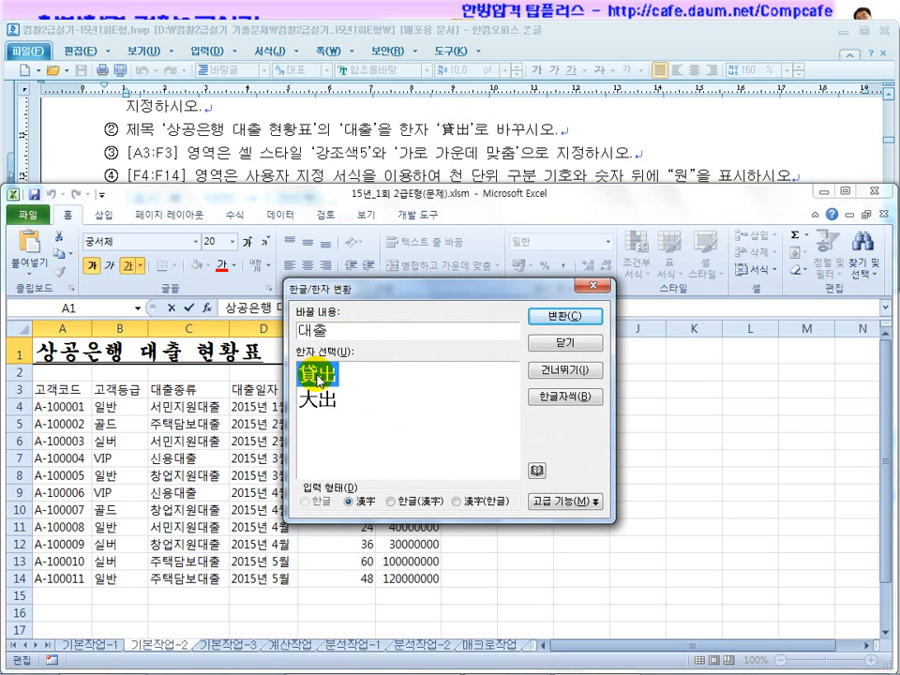
{"action": "left_click", "coordinate": [572, 315]}
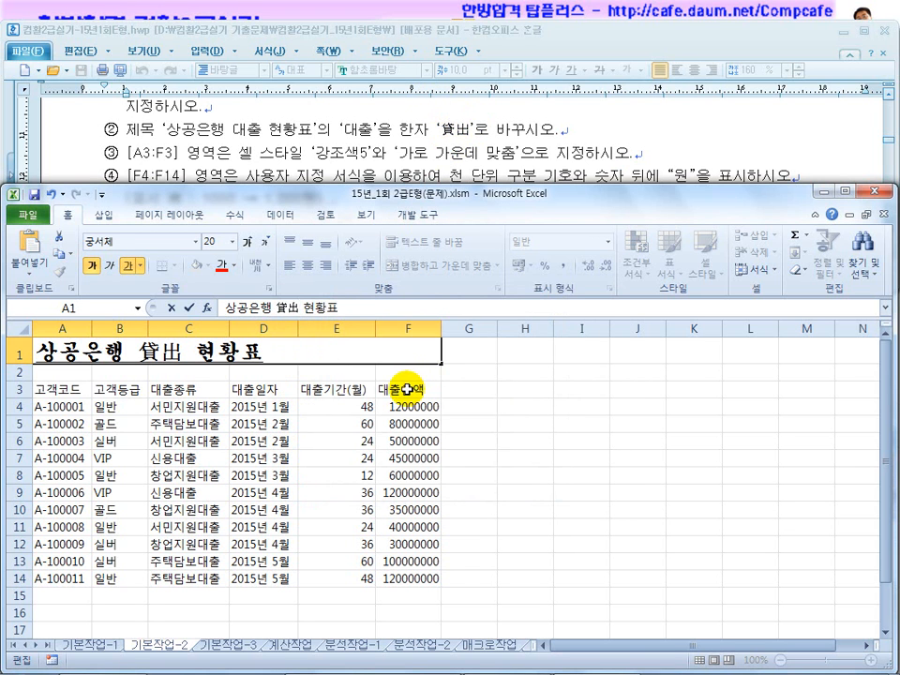
{"action": "key", "text": "Return"}
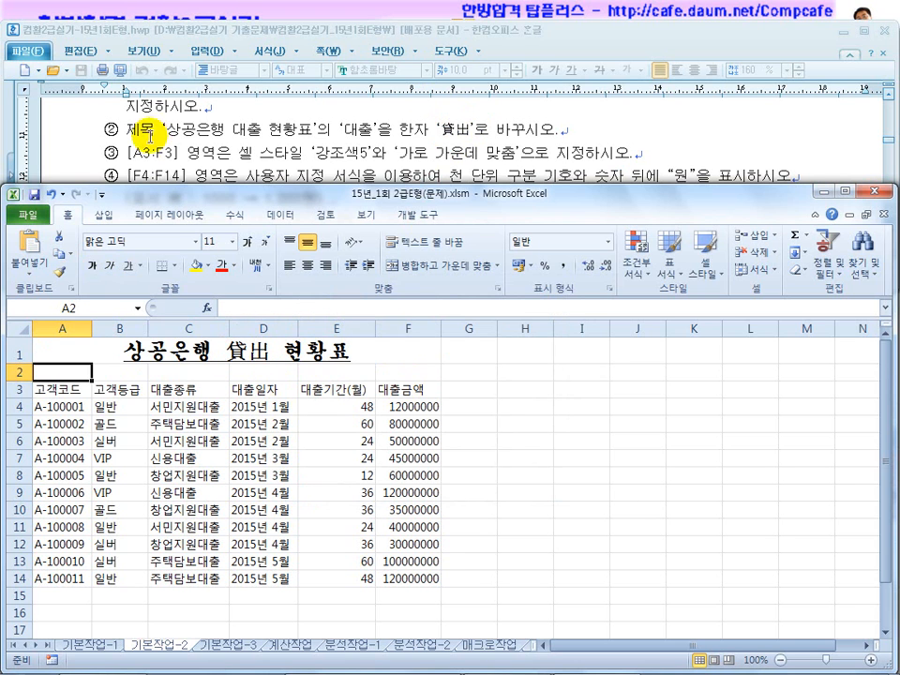
Apply the 강조색5 cell style to the header cells A3:F3 and center them horizontally.
{"action": "left_click_drag", "start_coordinate": [75, 387], "coordinate": [421, 379]}
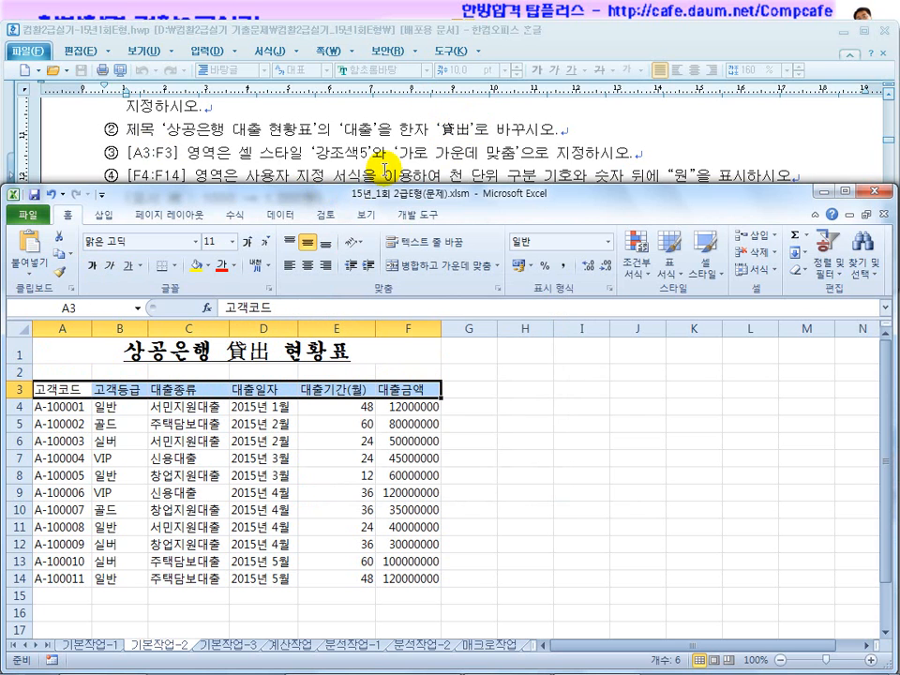
{"action": "left_click", "coordinate": [702, 264]}
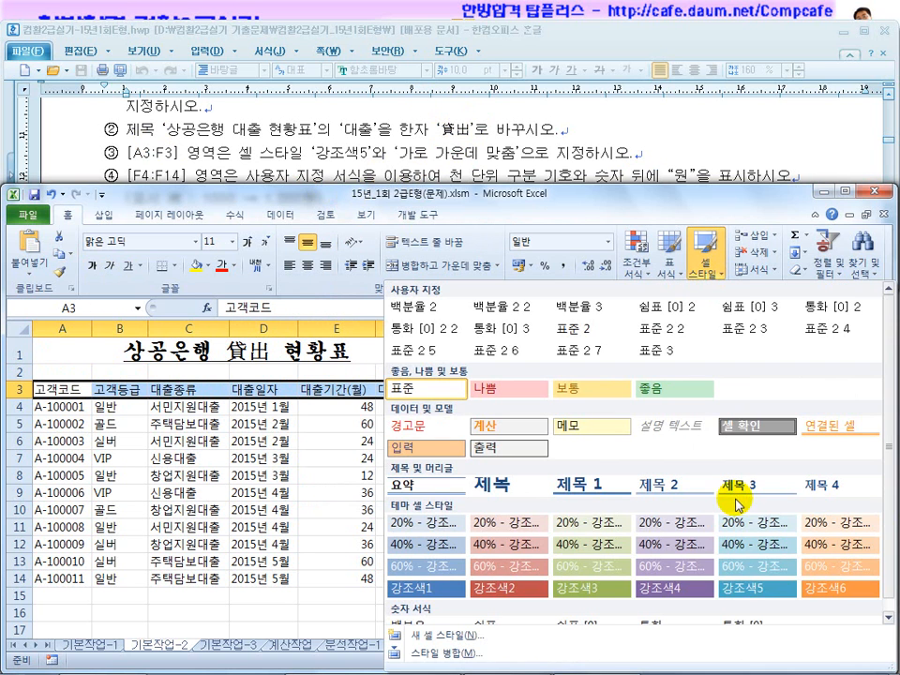
{"action": "left_click", "coordinate": [750, 590]}
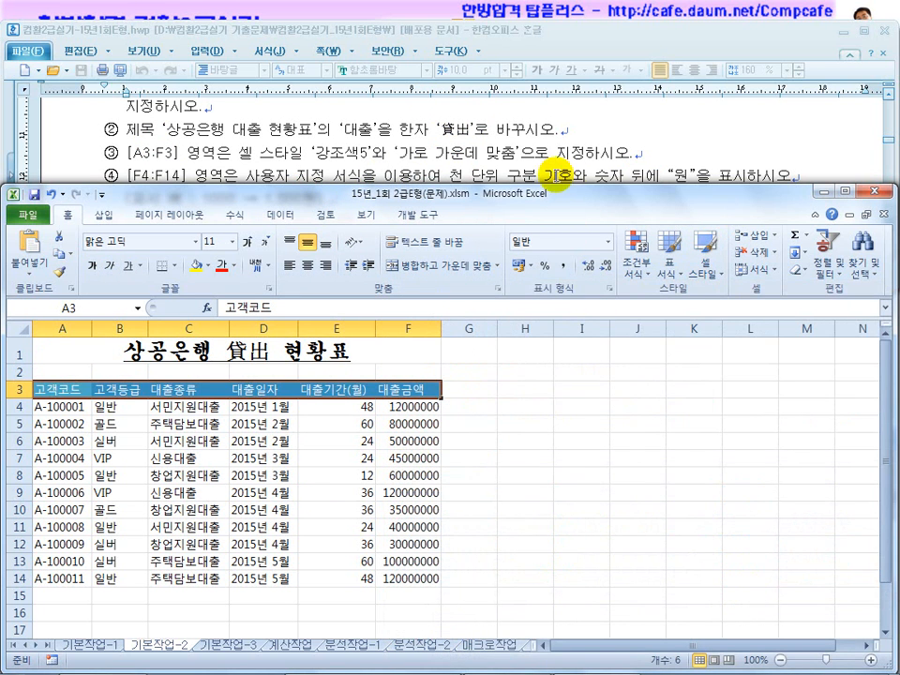
{"action": "left_click", "coordinate": [306, 266]}
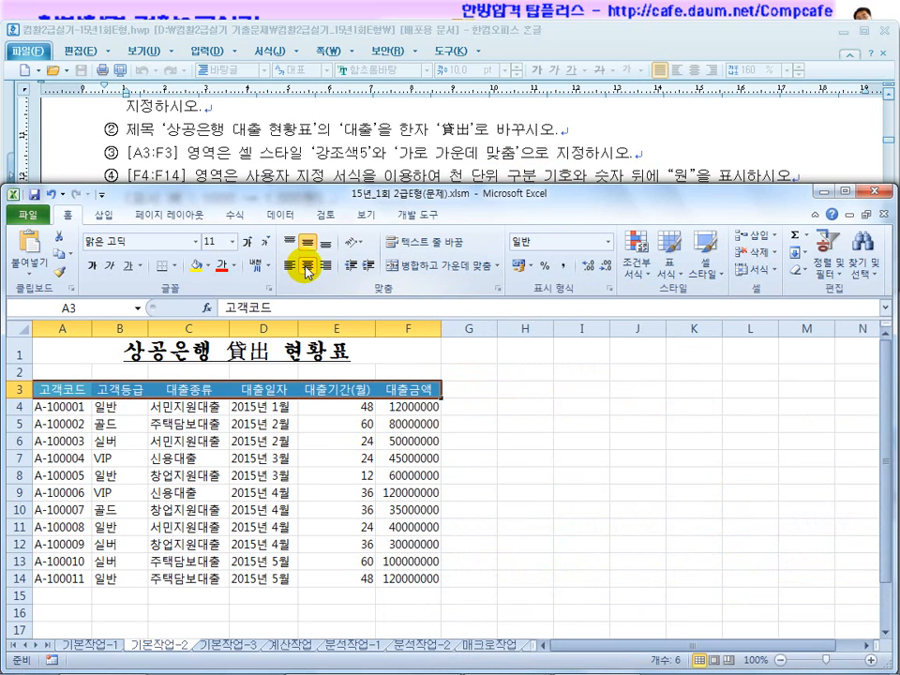
Following the document's fourth instruction, apply the custom number format #,##0"원" to the loan amounts in F4:F14.
{"action": "left_click", "coordinate": [303, 153]}
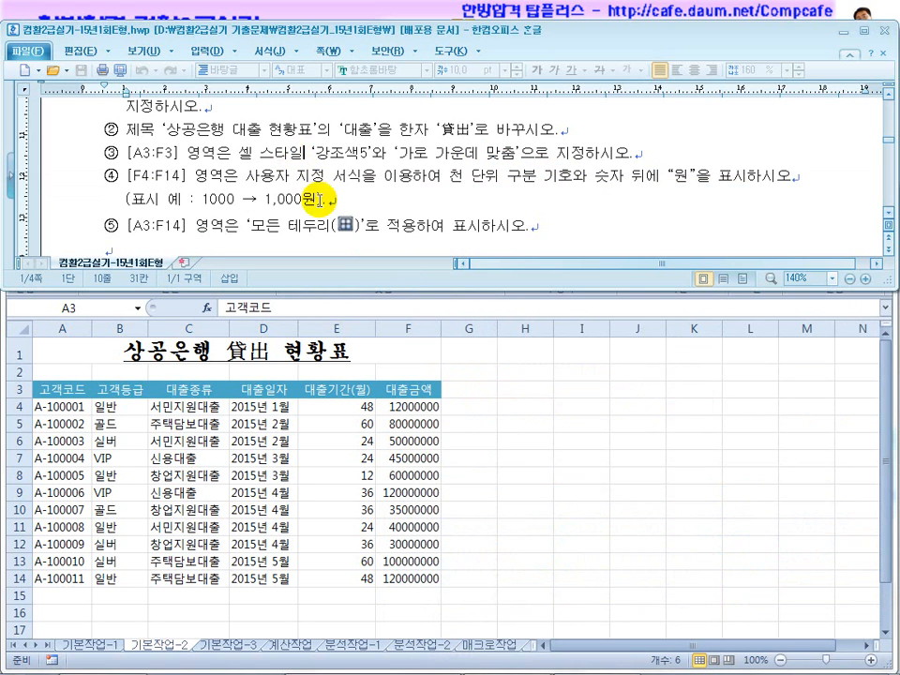
{"action": "scroll", "coordinate": [885, 218], "scroll_direction": "down", "scroll_amount": 1}
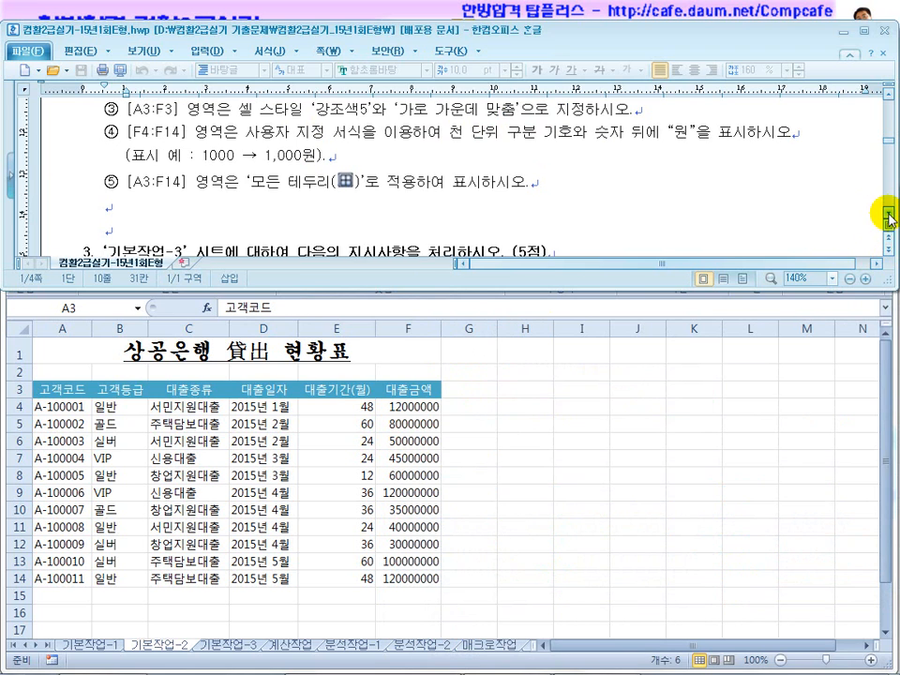
{"action": "left_click", "coordinate": [440, 411]}
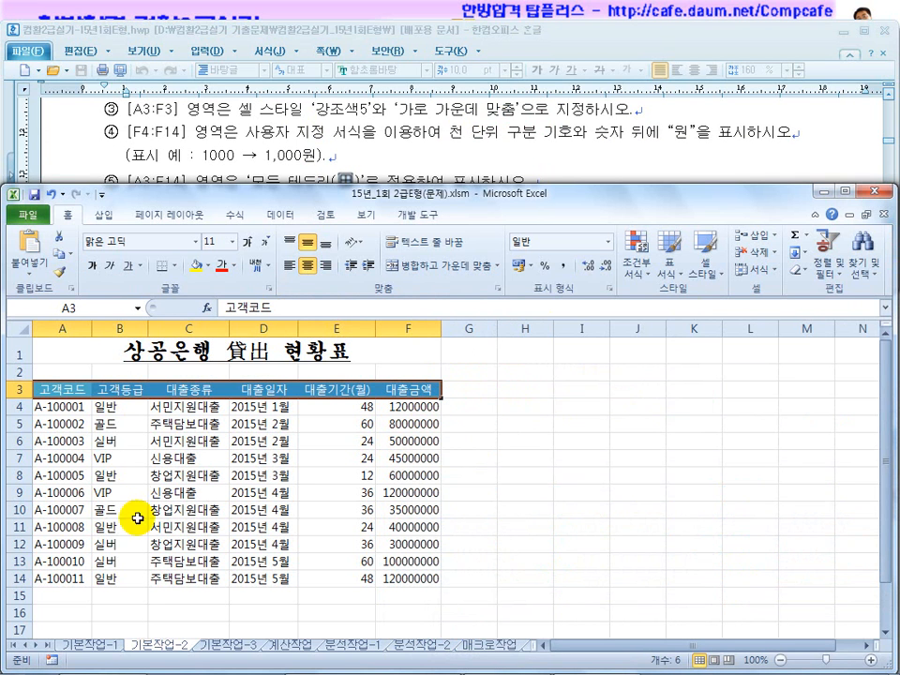
{"action": "left_click", "coordinate": [62, 578]}
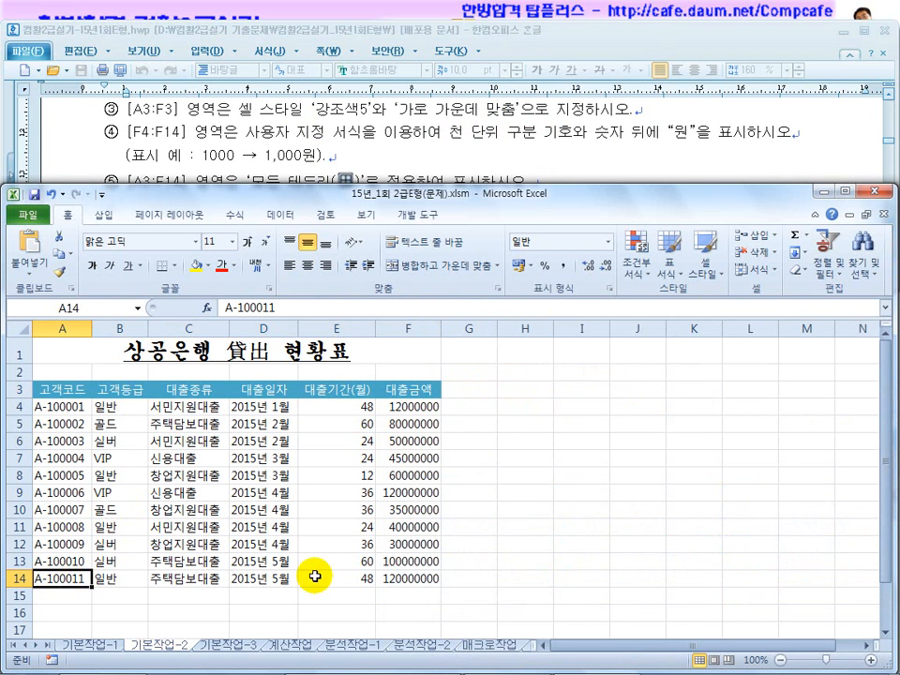
{"action": "left_click_drag", "start_coordinate": [407, 405], "coordinate": [414, 580]}
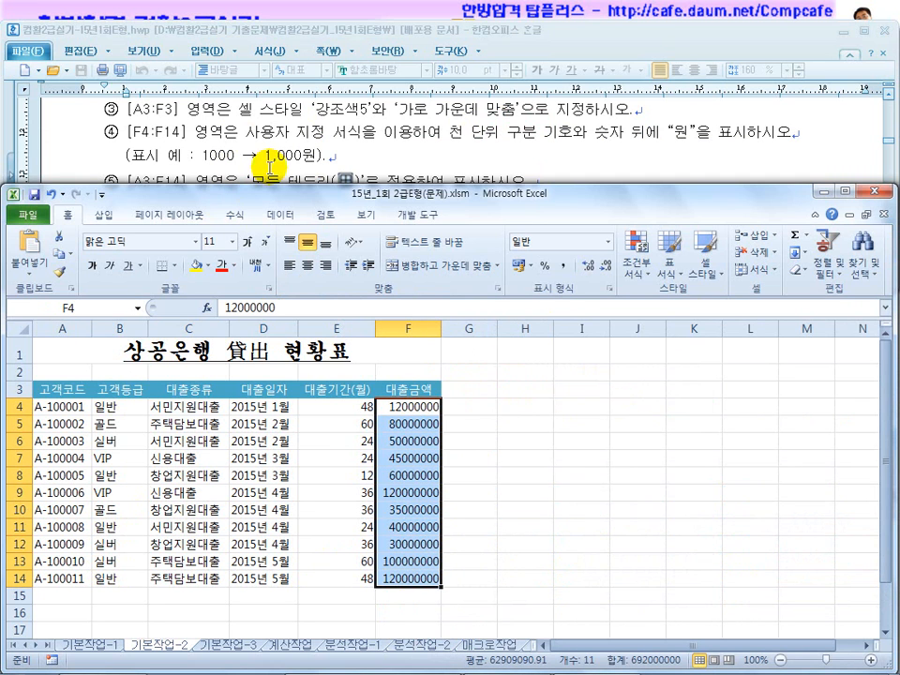
{"action": "right_click", "coordinate": [410, 453]}
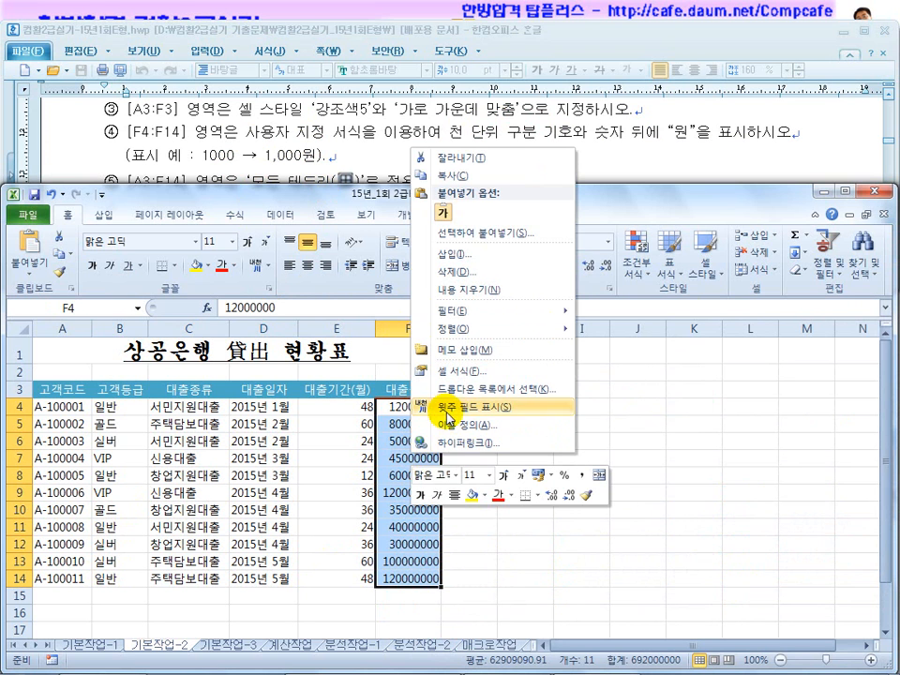
{"action": "left_click", "coordinate": [452, 368]}
{"action": "left_click", "coordinate": [282, 360]}
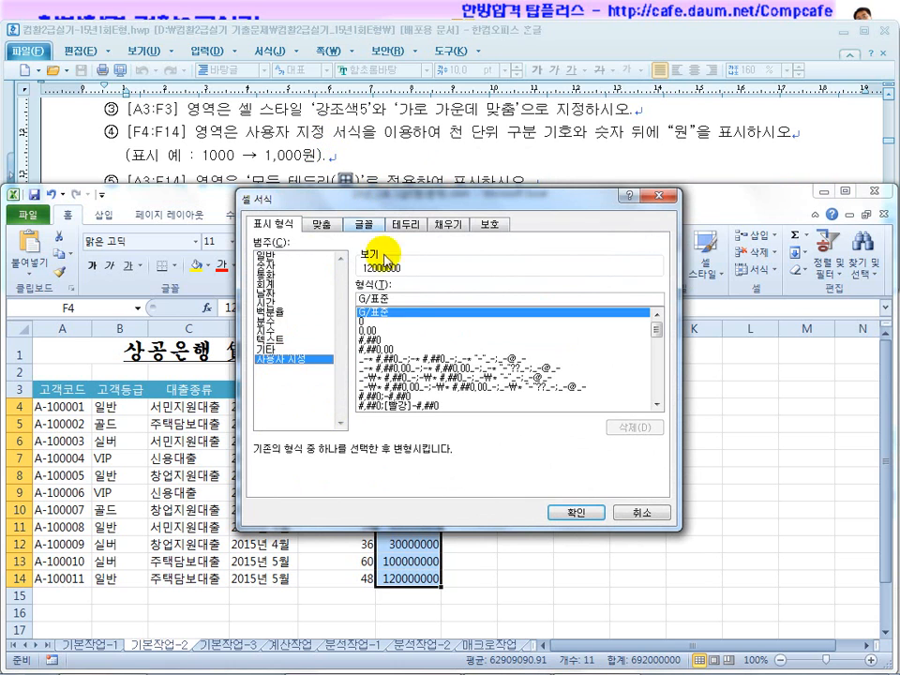
{"action": "left_click", "coordinate": [364, 339]}
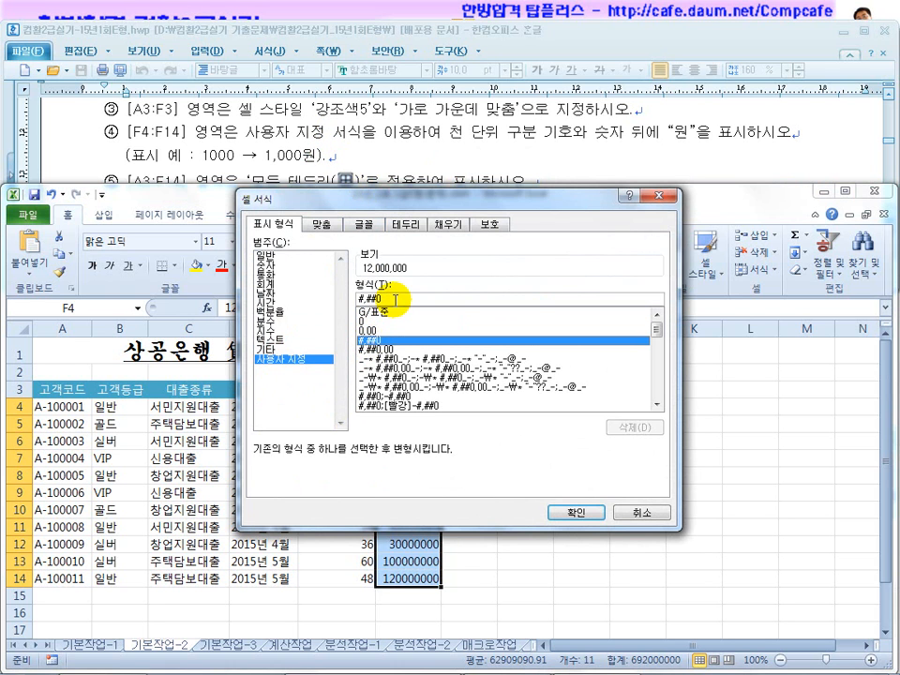
{"action": "type", "text": "\"원"}
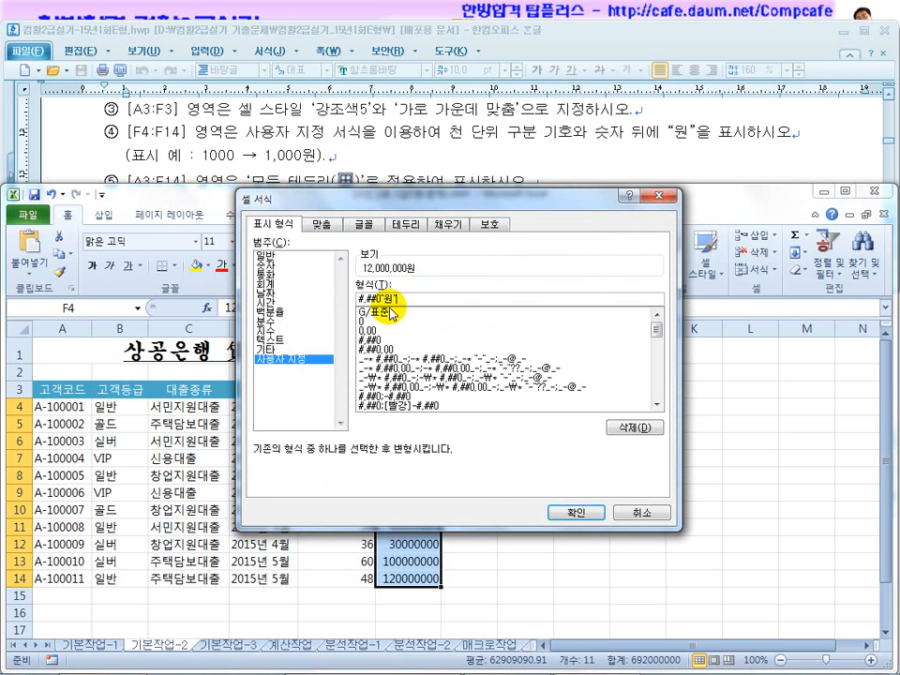
{"action": "left_click", "coordinate": [554, 512]}
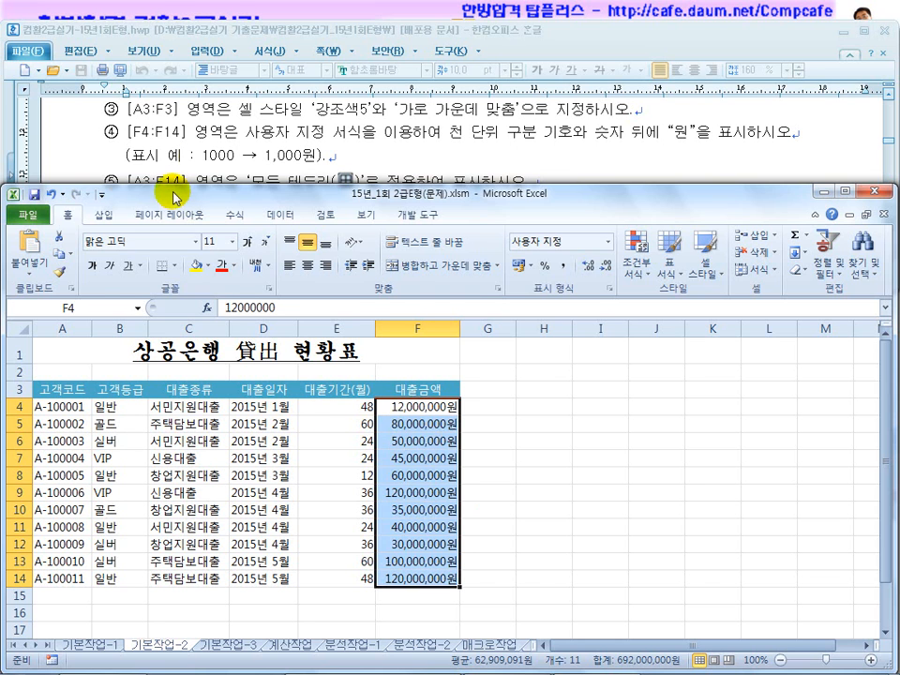
Apply all borders (모든 테두리) to the table range A3:F14, as the fifth instruction requires.
{"action": "left_click", "coordinate": [146, 155]}
{"action": "left_click", "coordinate": [185, 495]}
{"action": "left_click_drag", "start_coordinate": [60, 392], "coordinate": [403, 579]}
{"action": "left_click", "coordinate": [174, 265]}
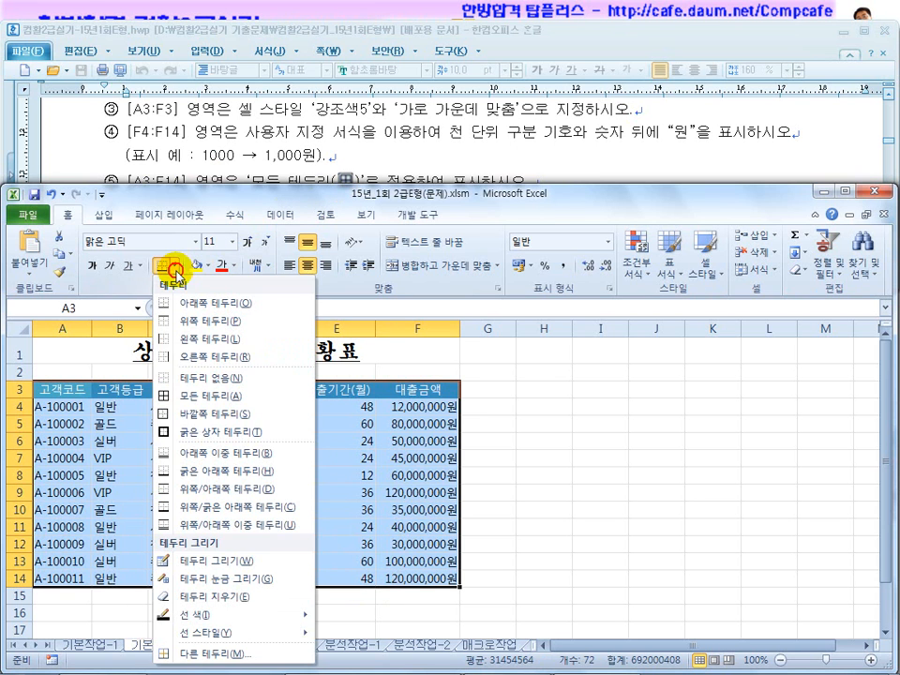
{"action": "left_click", "coordinate": [187, 396]}
{"action": "left_click", "coordinate": [354, 473]}
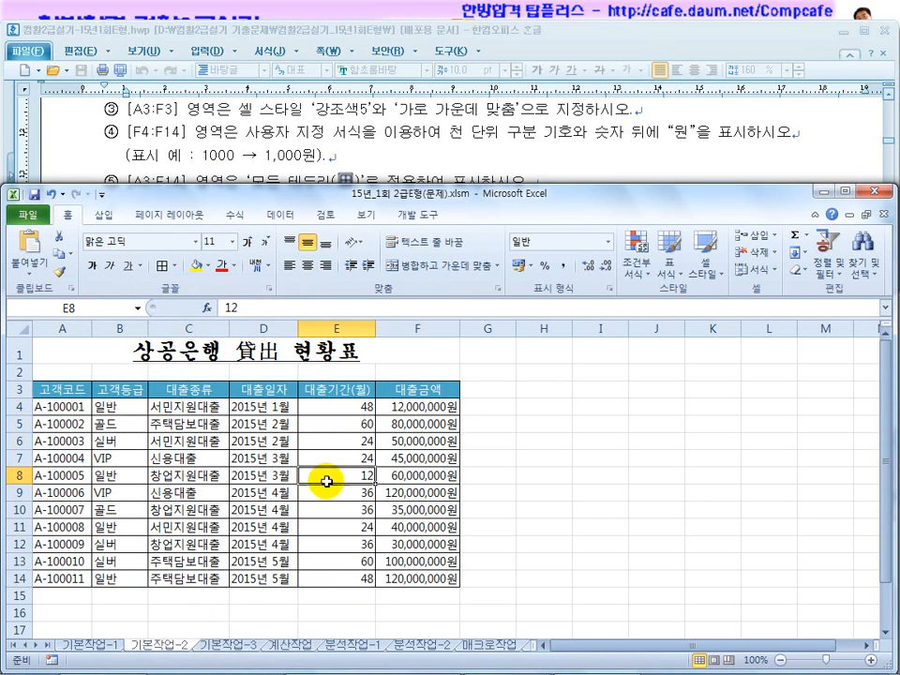
Bring up task 3 in the exam document and switch the workbook to the 기본작업-3 sheet.
{"action": "left_click", "coordinate": [323, 142]}
{"action": "scroll", "coordinate": [323, 142], "scroll_direction": "down", "scroll_amount": 3}
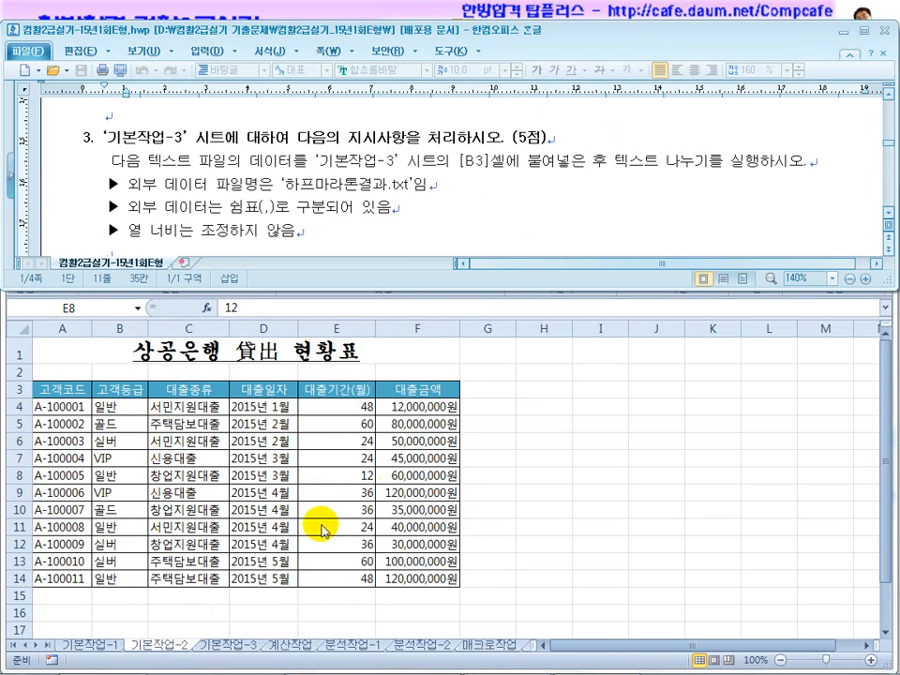
{"action": "left_click", "coordinate": [227, 644]}
{"action": "left_click", "coordinate": [263, 165]}
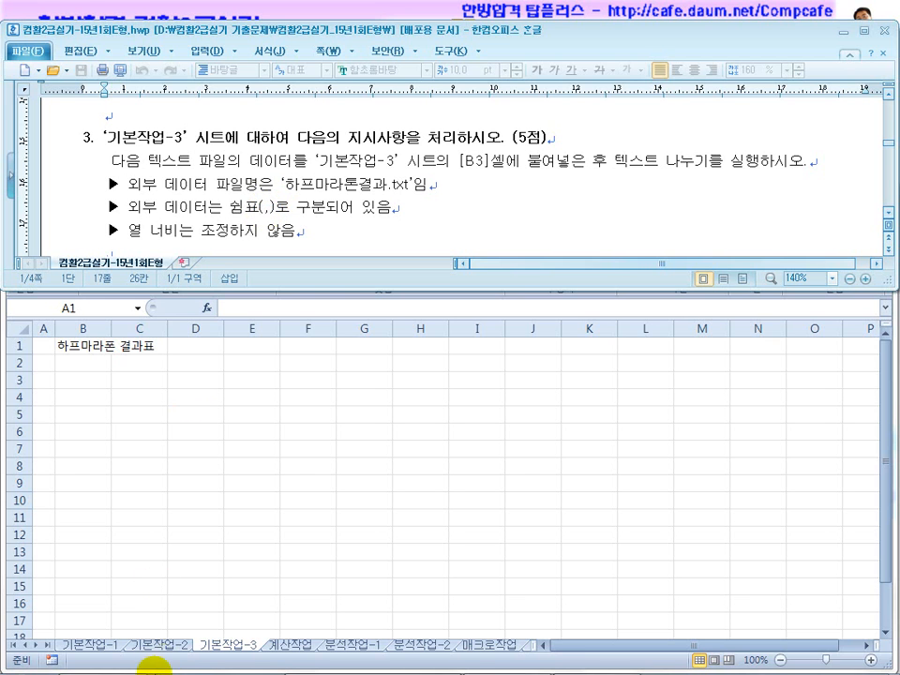
In Windows Explorer, locate 하프마라톤결과.txt in the exam folder and open the OA folder on drive C:.
{"action": "mouse_move", "coordinate": [121, 667]}
{"action": "left_click", "coordinate": [127, 594]}
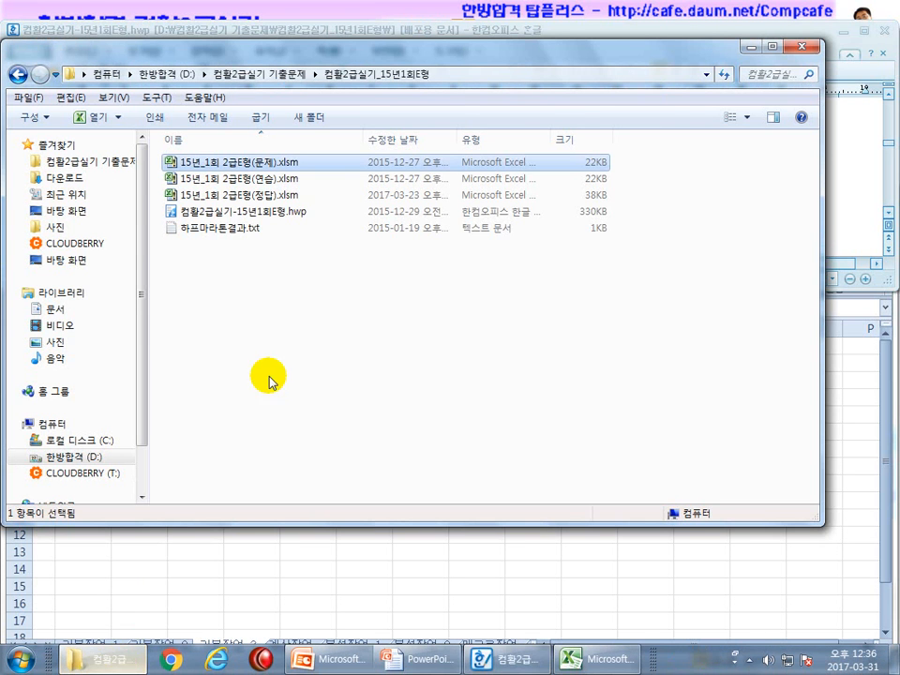
{"action": "left_click", "coordinate": [235, 227]}
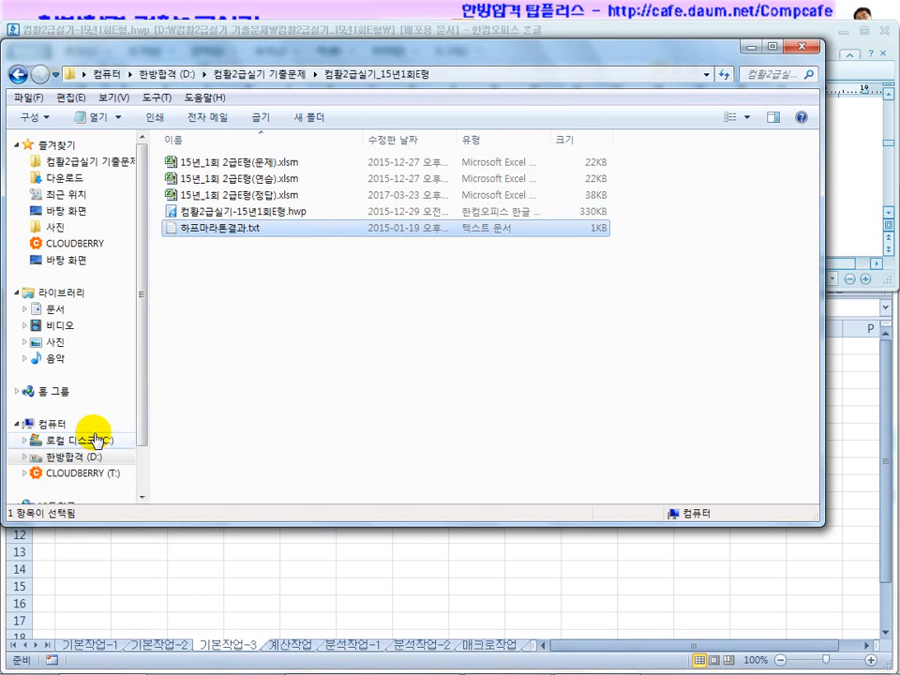
{"action": "left_click", "coordinate": [131, 440]}
{"action": "double_click", "coordinate": [481, 276]}
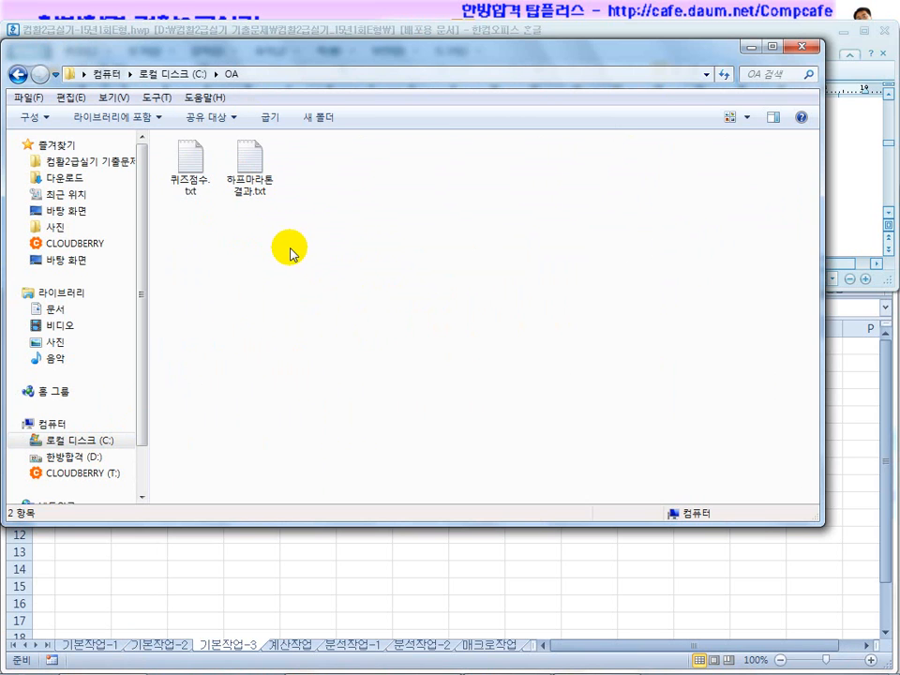
Open 하프마라톤결과.txt from the OA folder in Notepad and copy all of its text.
{"action": "mouse_move", "coordinate": [281, 668]}
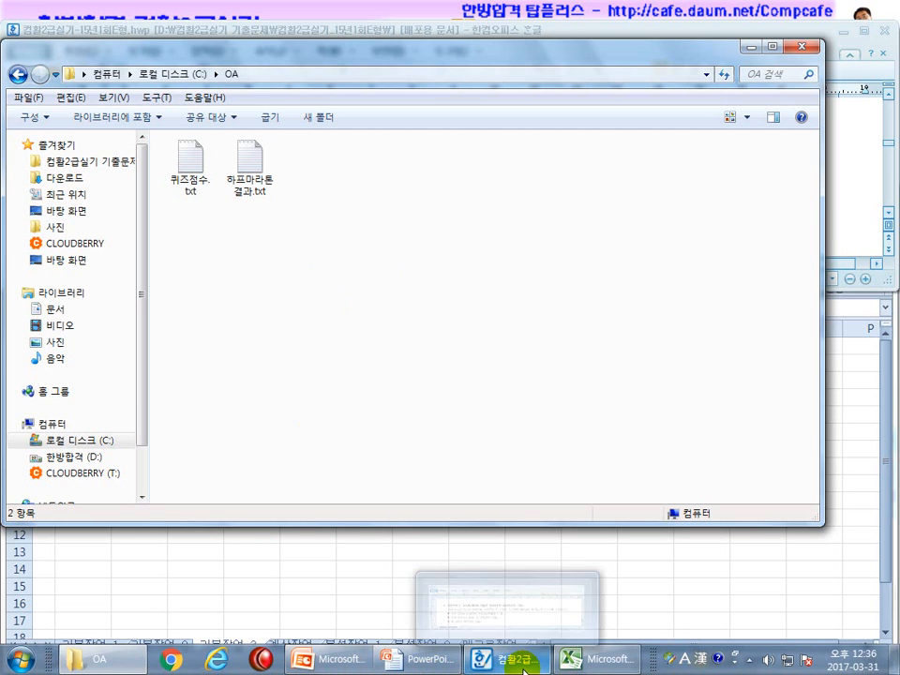
{"action": "left_click", "coordinate": [587, 661]}
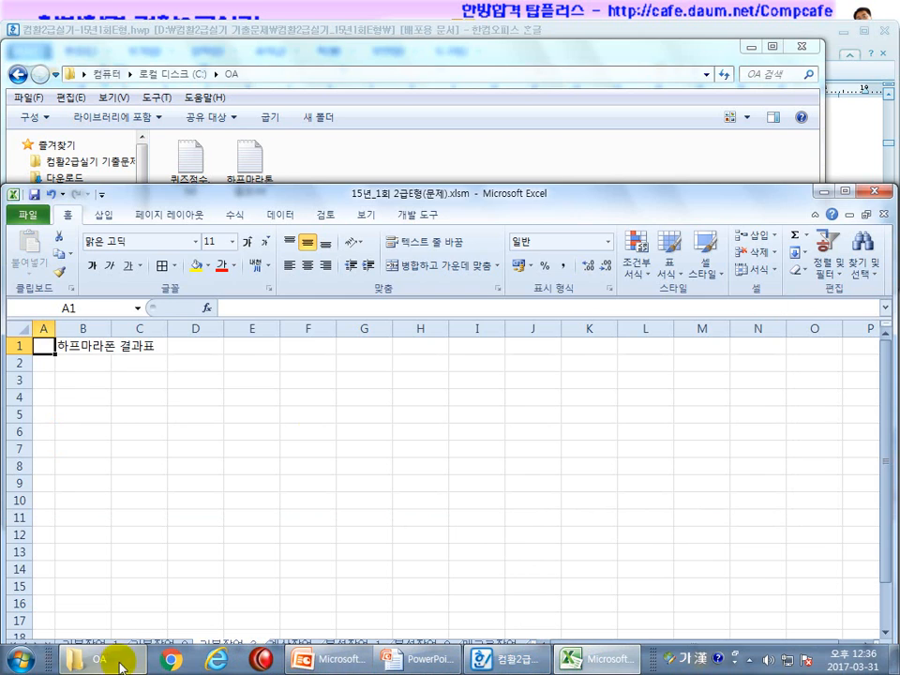
{"action": "left_click", "coordinate": [120, 663]}
{"action": "left_click", "coordinate": [249, 175]}
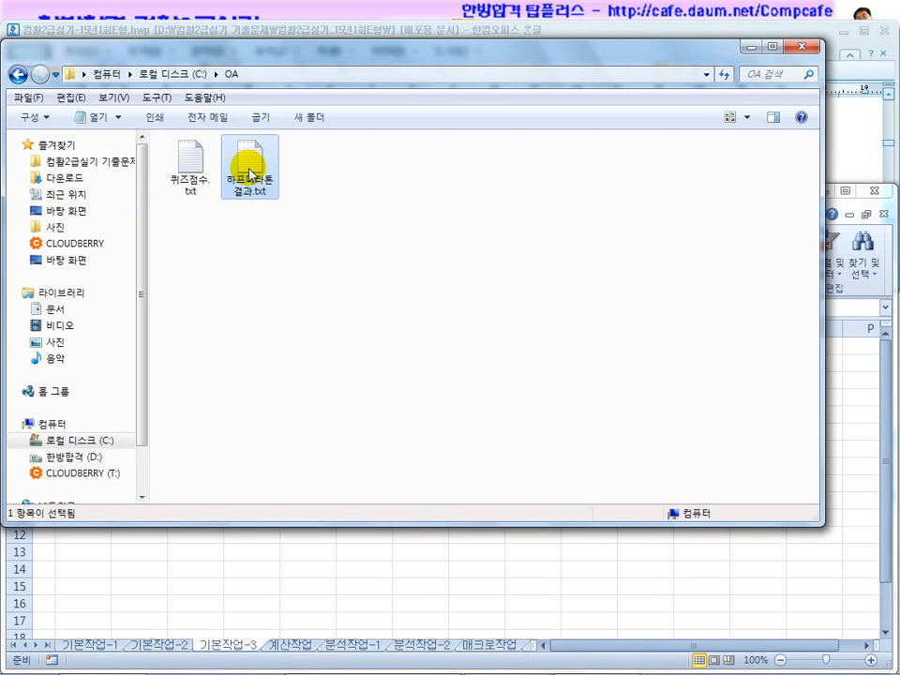
{"action": "double_click", "coordinate": [249, 175]}
{"action": "left_click_drag", "start_coordinate": [309, 123], "coordinate": [515, 304]}
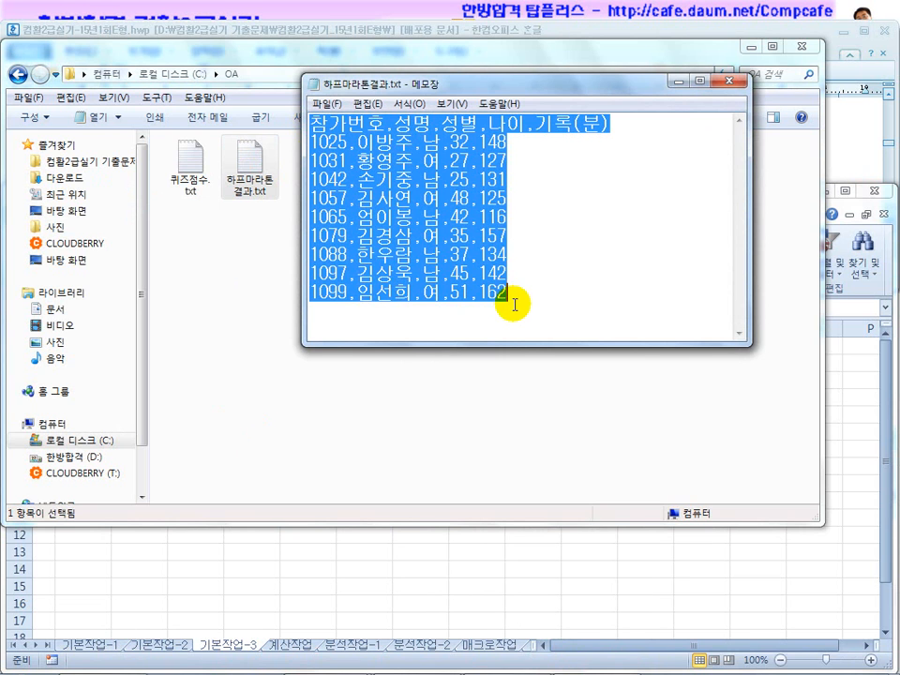
Check the target cell in the exam document and paste the copied marathon results into B3 of the 기본작업-3 sheet.
{"action": "left_click", "coordinate": [228, 532]}
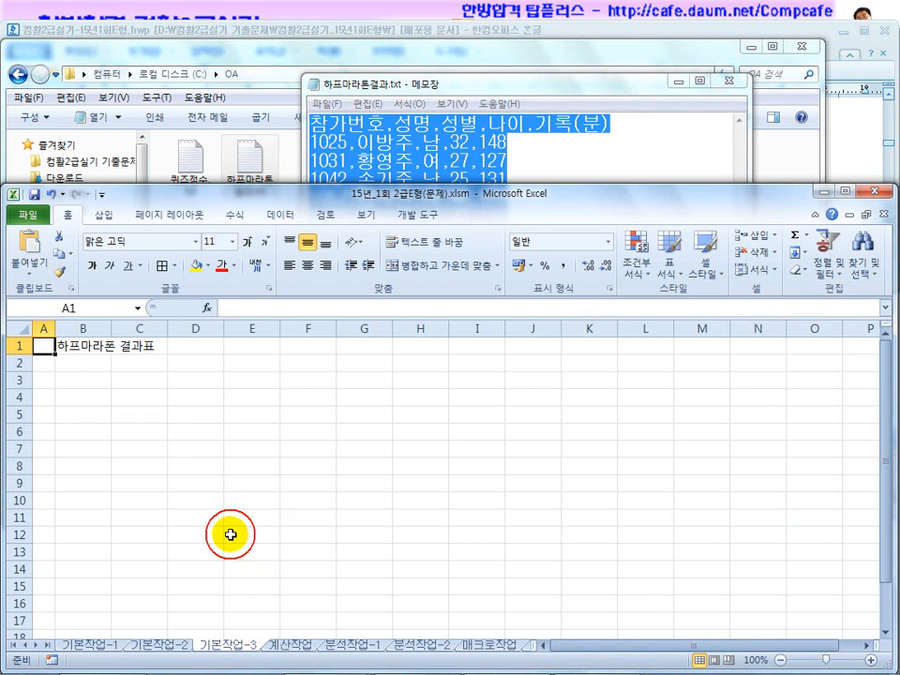
{"action": "left_click", "coordinate": [87, 396]}
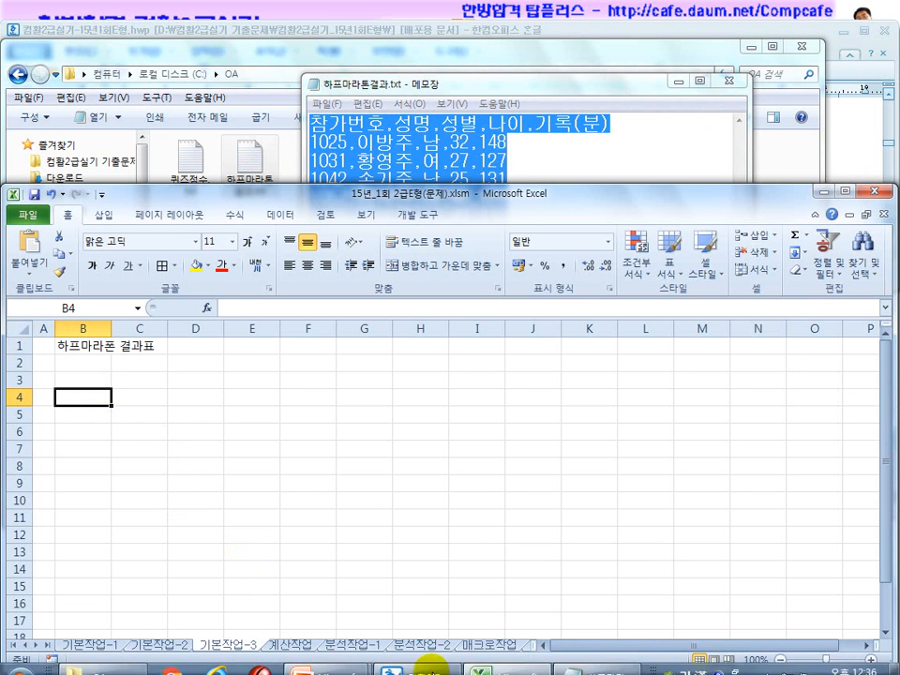
{"action": "left_click", "coordinate": [435, 663]}
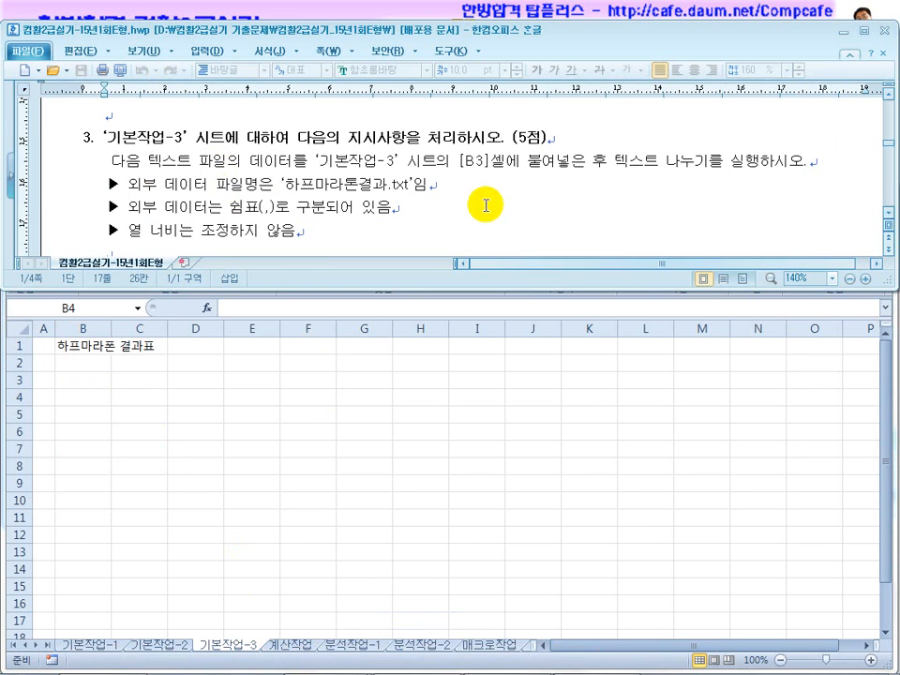
{"action": "left_click", "coordinate": [287, 389]}
{"action": "left_click", "coordinate": [74, 379]}
{"action": "type", "text": "참가번호,성명,성별,나이,기록(분) 1025,이방주,남,32,148 1031,황영주,여,27,127 1042,손기홍,남,25,131 1057,김사현,여,48,125 1065,엄이봉,남,42,116 1079,김경삼,여,35,157 1088,한우향,남,37,134 1097,김상욱,남,45,142 1099,임선희,여,51,162"}
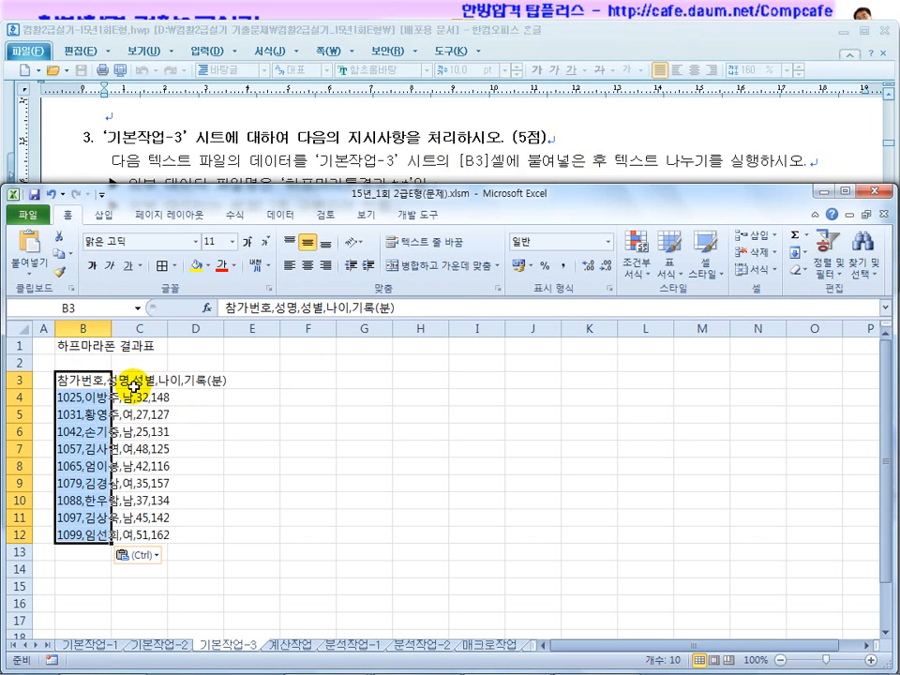
Delete the pasted marathon results from B3:B12 in Excel.
{"action": "left_click", "coordinate": [122, 663]}
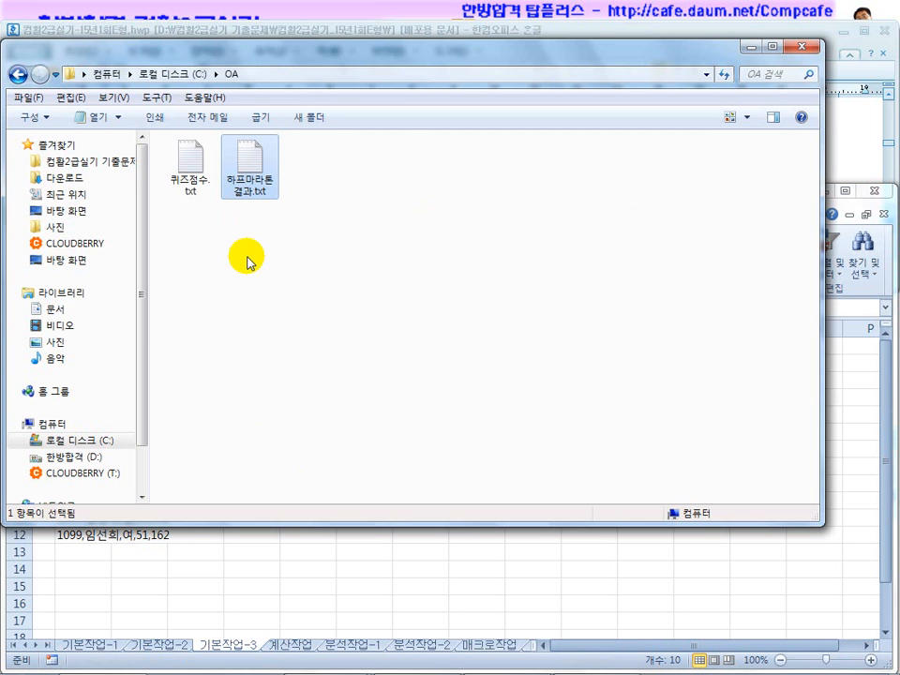
{"action": "left_click", "coordinate": [384, 556]}
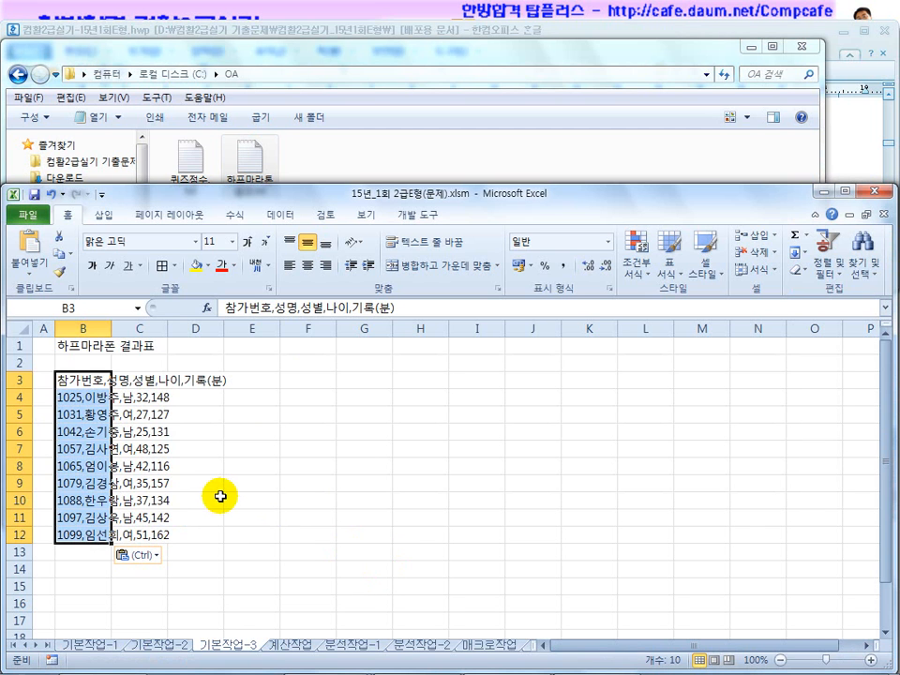
{"action": "key", "text": "Delete"}
{"action": "left_click", "coordinate": [178, 430]}
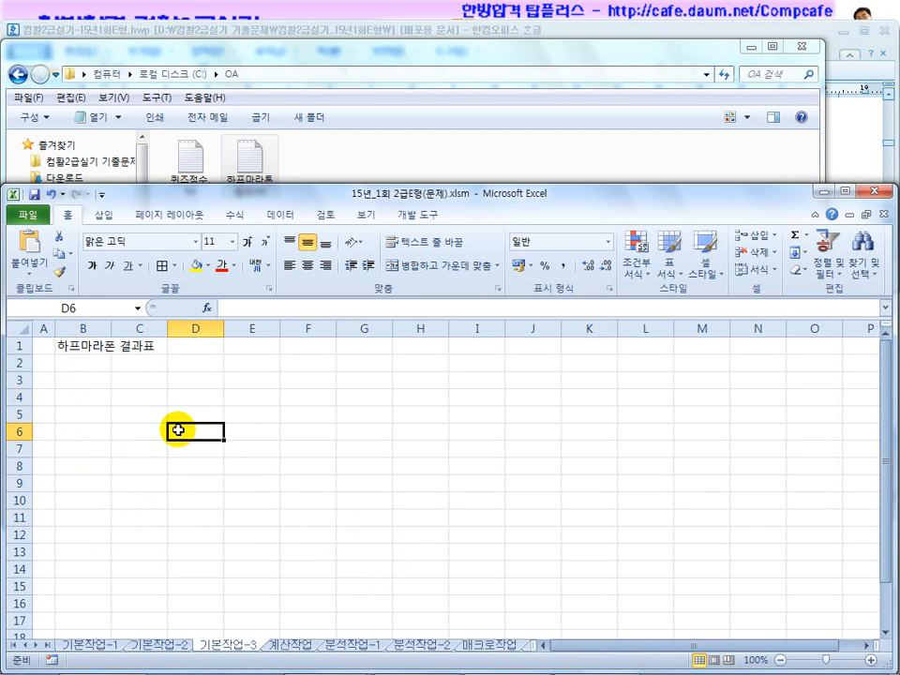
Start opening another file in Excel and browse to the OA folder on drive C:.
{"action": "left_click", "coordinate": [28, 214]}
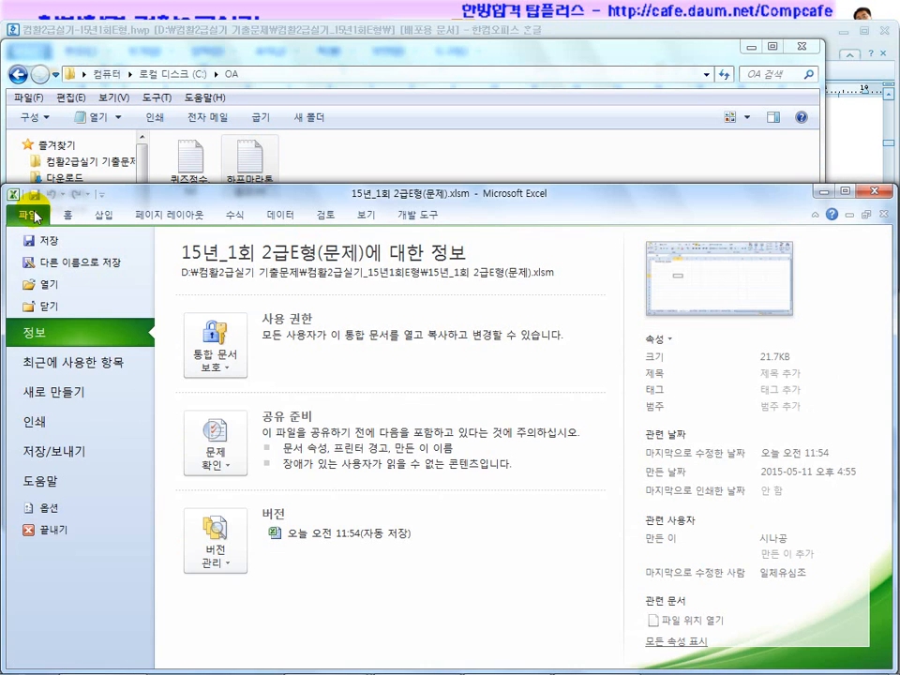
{"action": "left_click", "coordinate": [65, 292]}
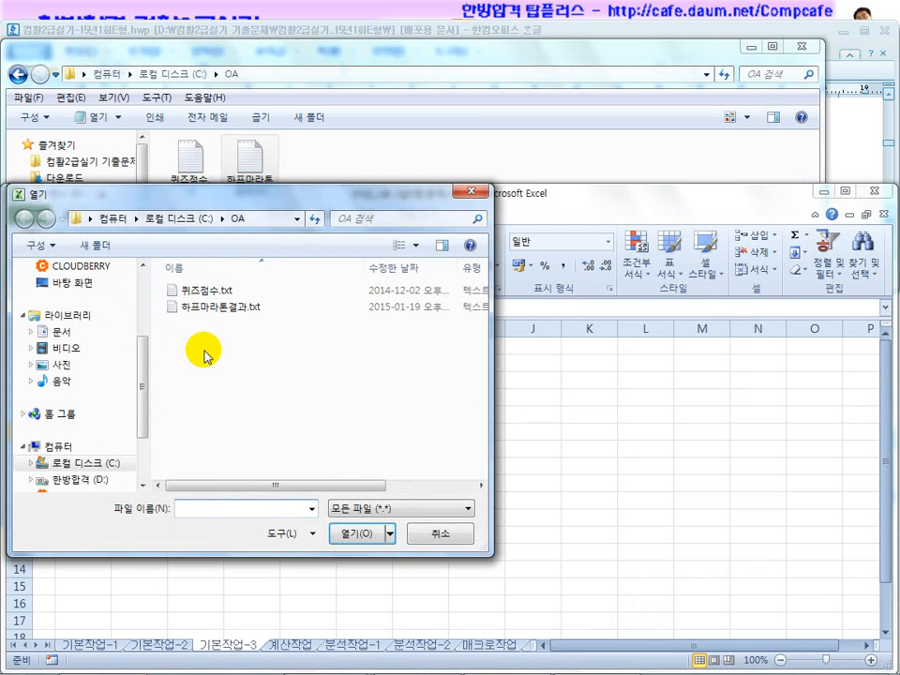
{"action": "left_click", "coordinate": [91, 463]}
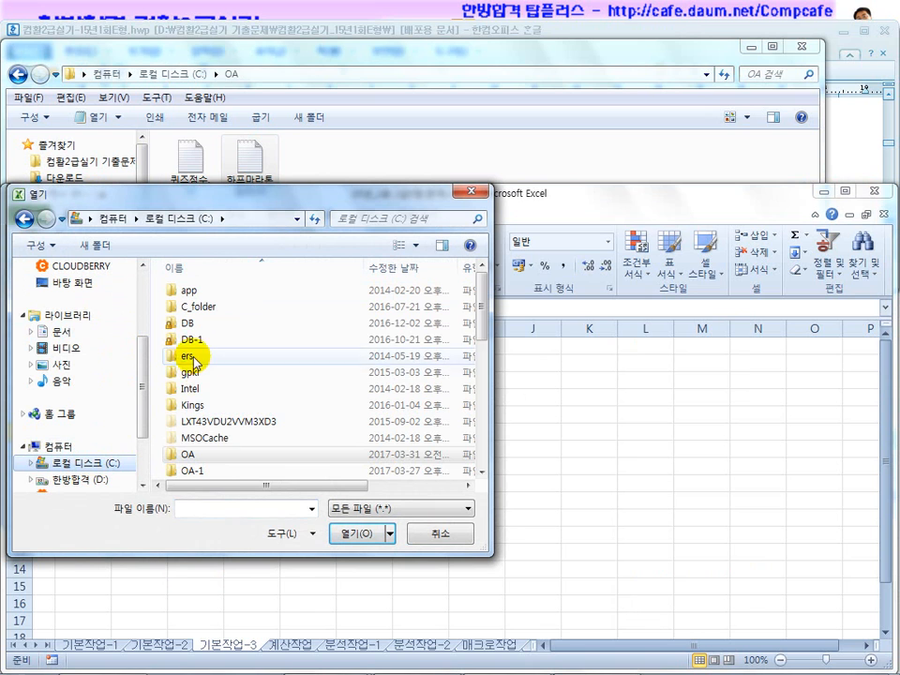
{"action": "double_click", "coordinate": [190, 456]}
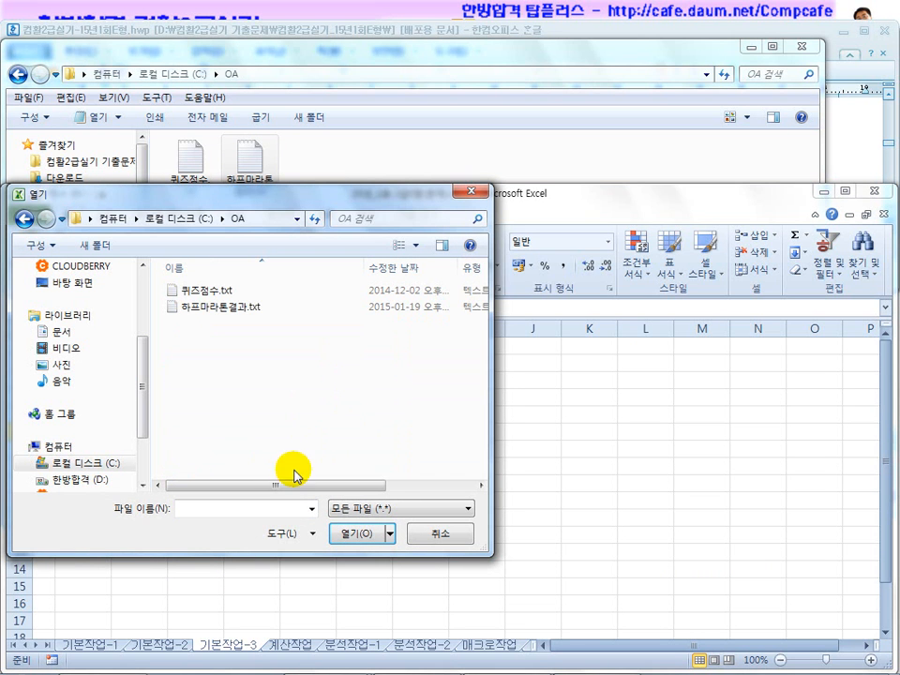
Try the all Excel files filter on the OA folder and switch back to showing all files (*.*).
{"action": "left_click", "coordinate": [387, 509]}
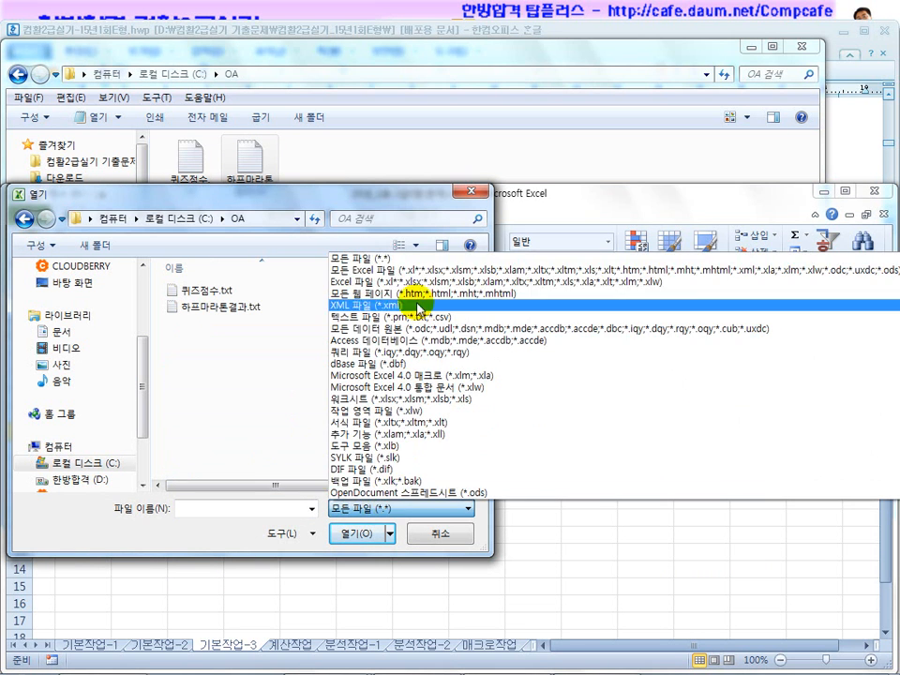
{"action": "left_click", "coordinate": [412, 90]}
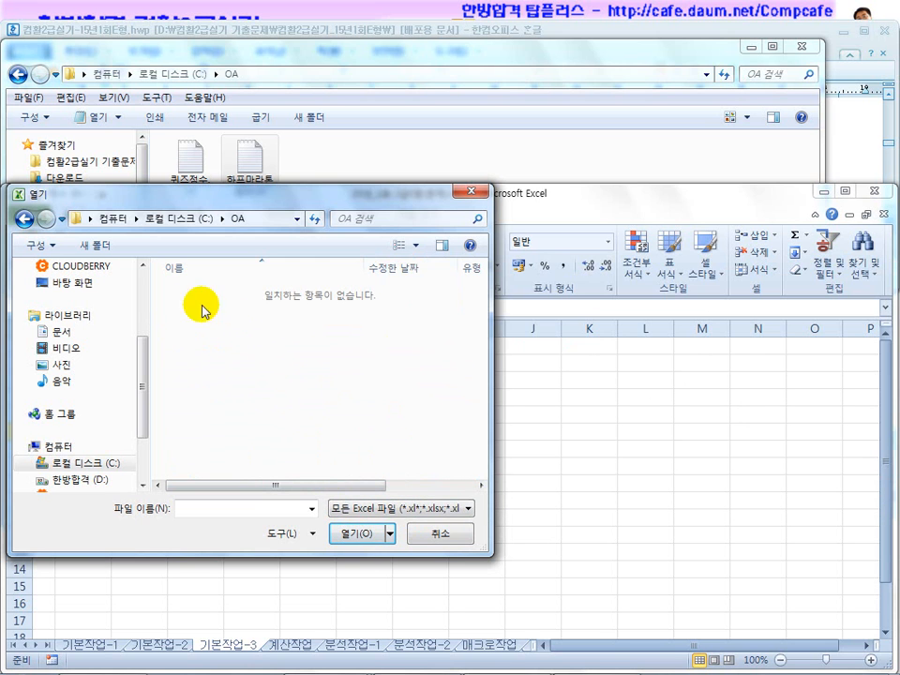
{"action": "left_click", "coordinate": [363, 511]}
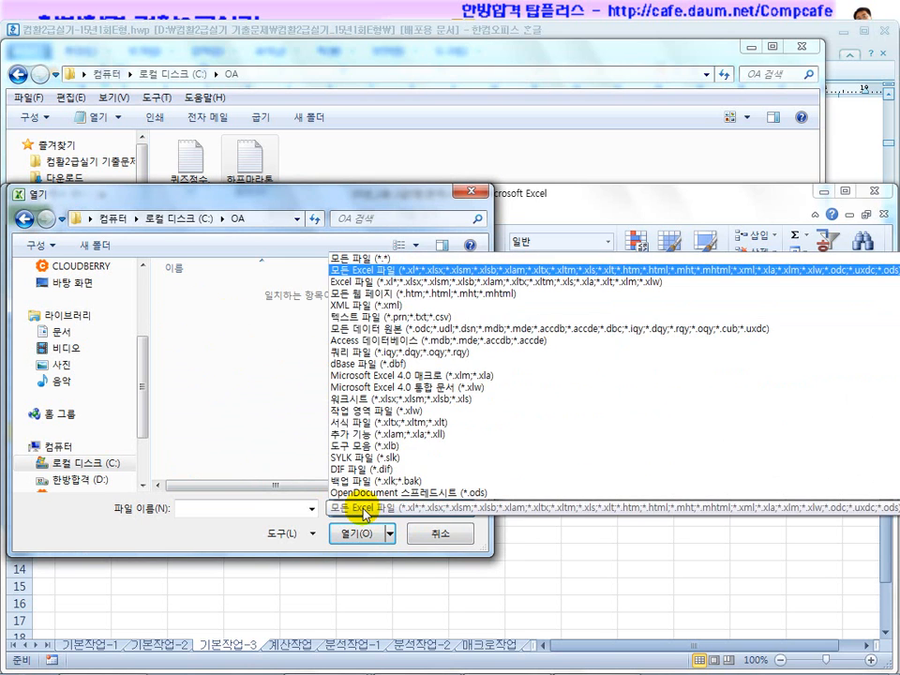
{"action": "left_click", "coordinate": [367, 257]}
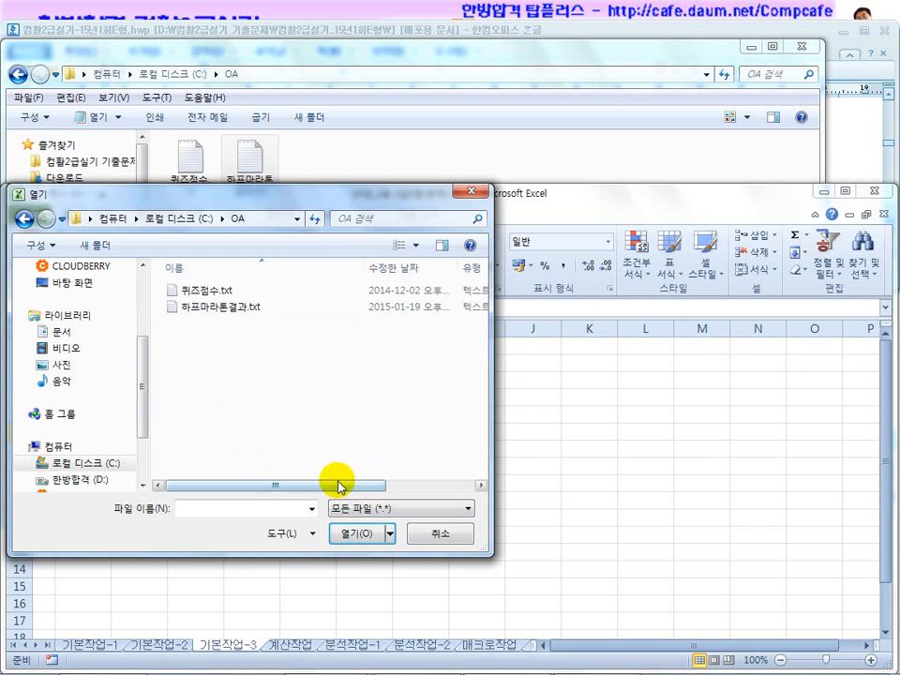
Open 하프마라톤결과.txt, check the exam instructions for task 3, and finish the text import as delimited data without splitting it.
{"action": "left_click", "coordinate": [226, 309]}
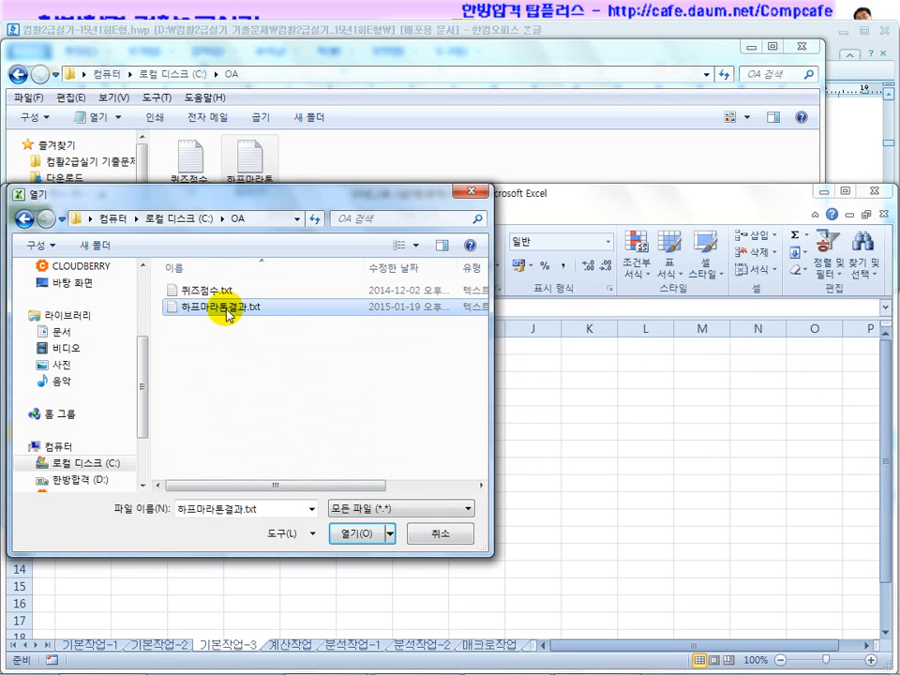
{"action": "left_click", "coordinate": [347, 533]}
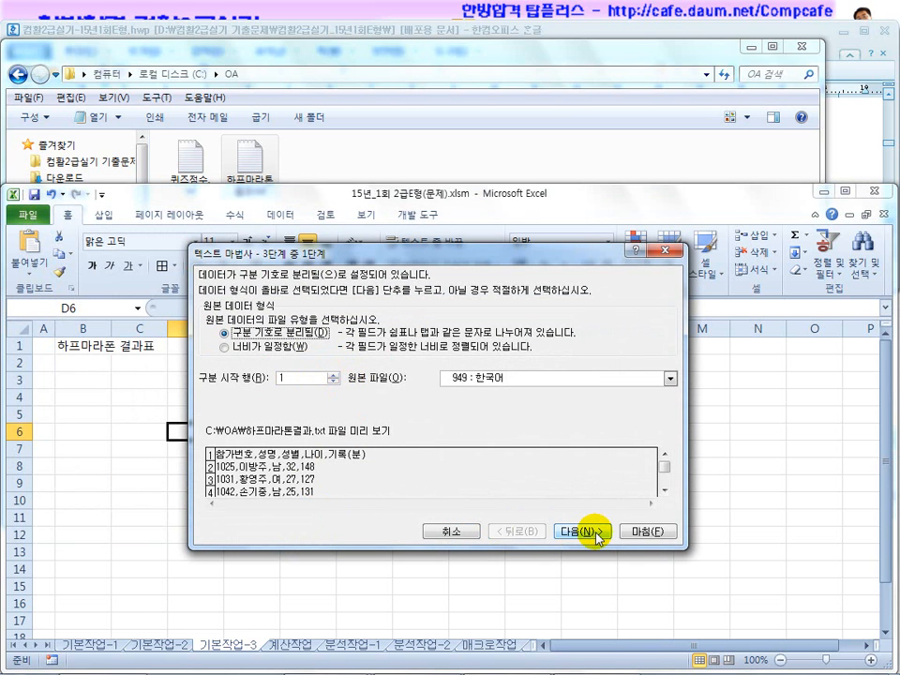
{"action": "left_click", "coordinate": [417, 663]}
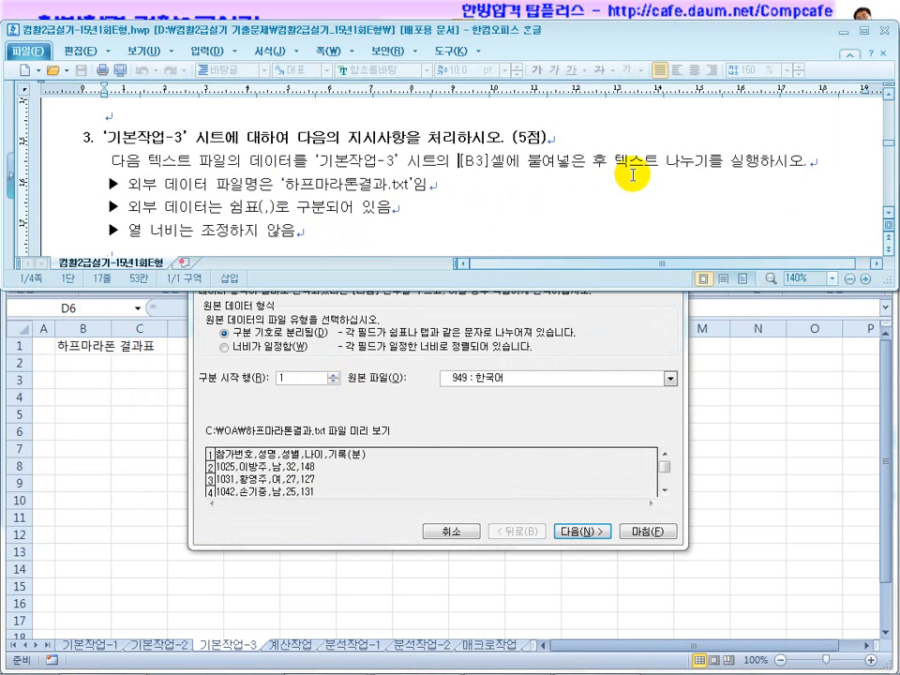
{"action": "left_click", "coordinate": [687, 159]}
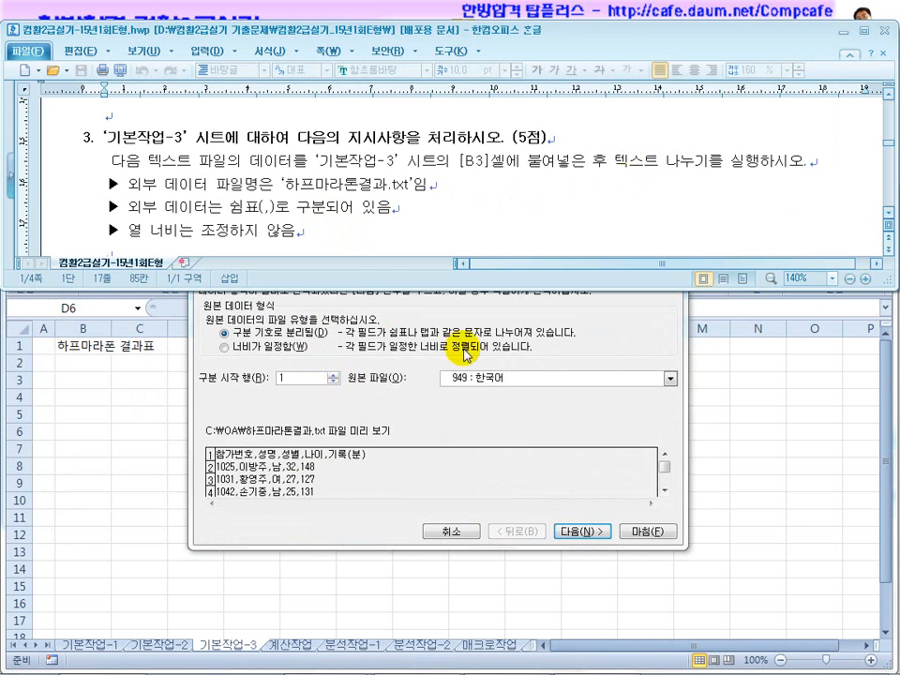
{"action": "left_click", "coordinate": [403, 358]}
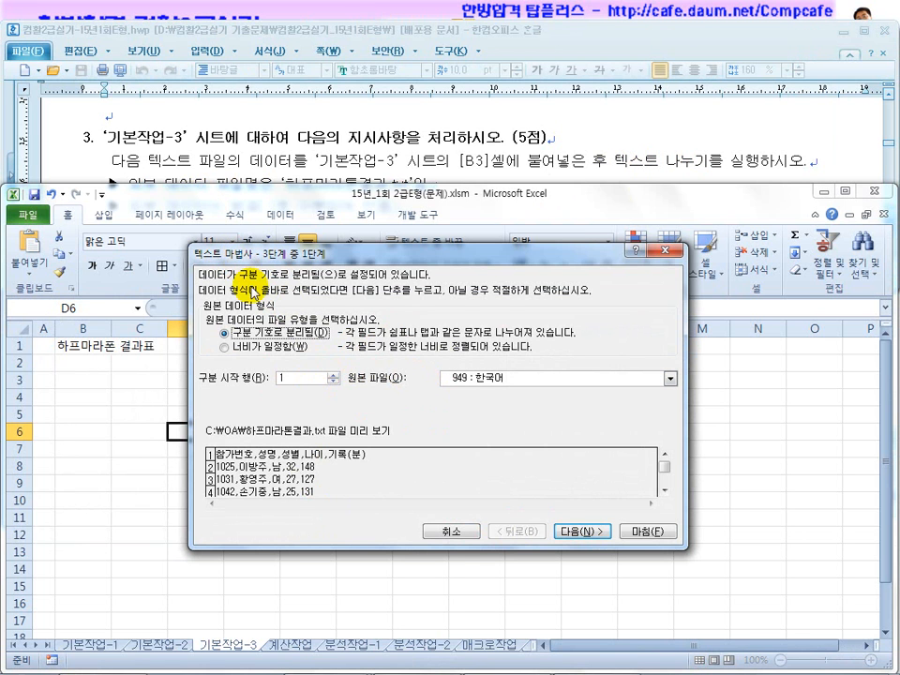
{"action": "left_click", "coordinate": [641, 534]}
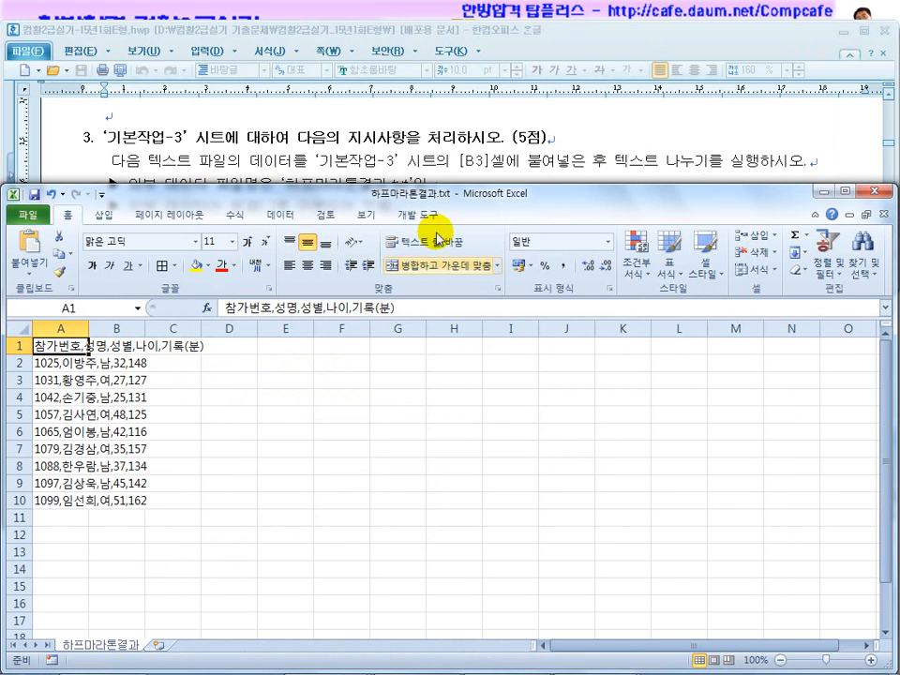
Maximize Excel and arrange the 하프마라톤결과.txt workbook window so the exam workbook behind it is reachable.
{"action": "double_click", "coordinate": [468, 192]}
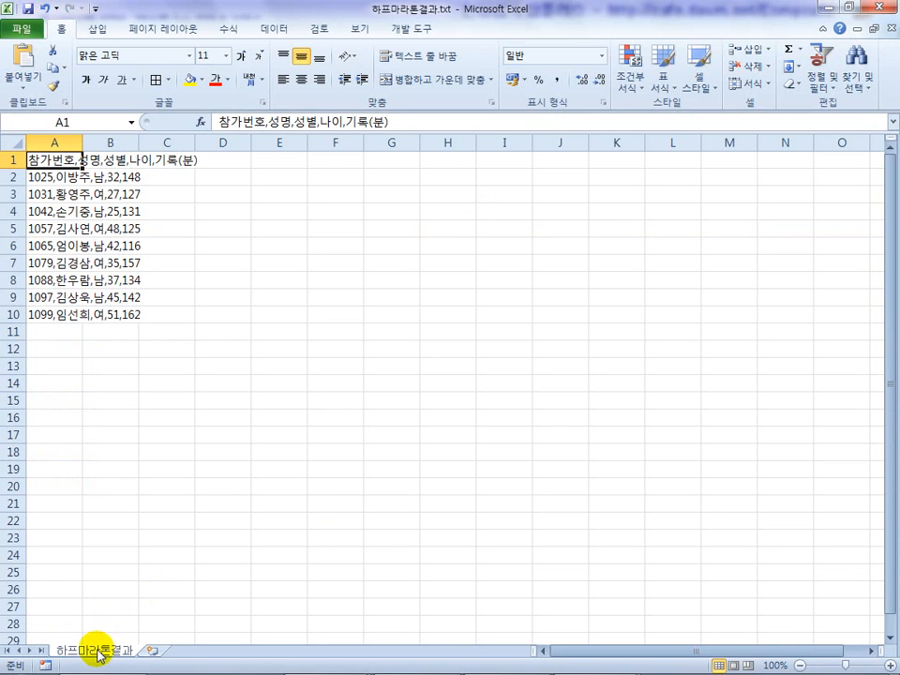
{"action": "left_click", "coordinate": [870, 31]}
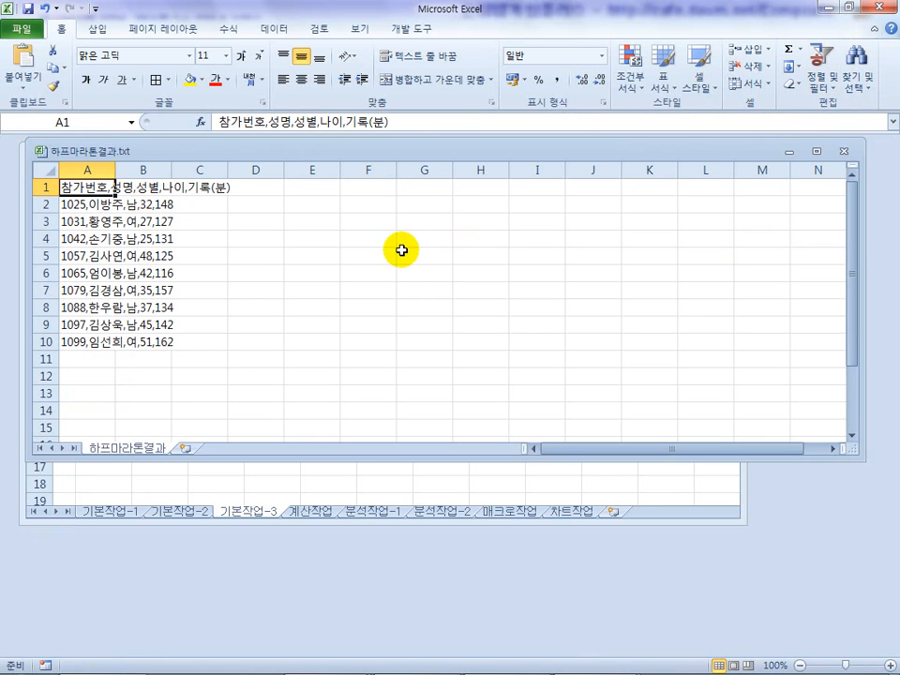
{"action": "left_click_drag", "start_coordinate": [332, 153], "coordinate": [597, 261]}
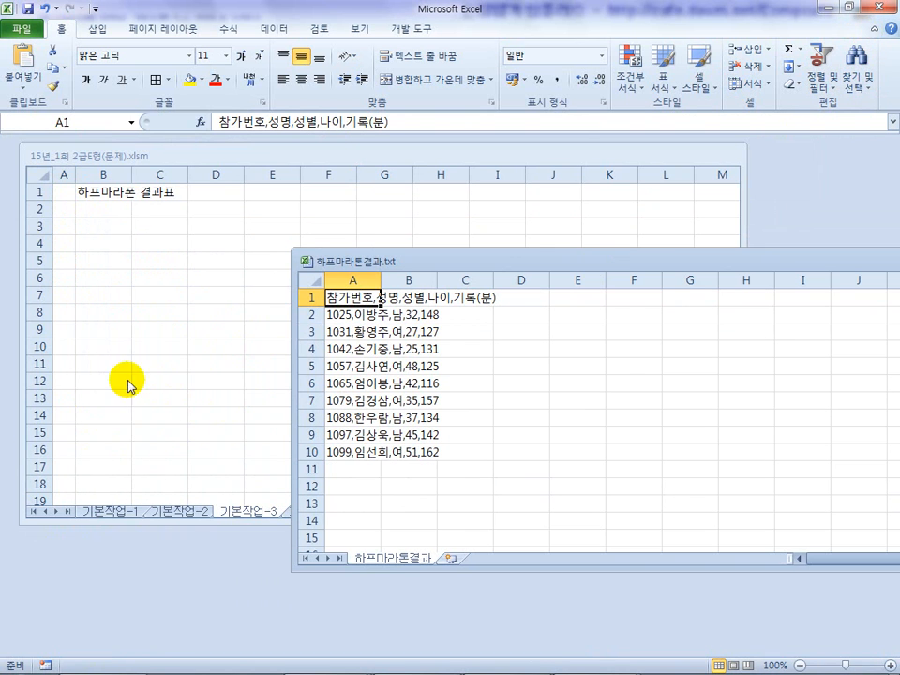
{"action": "left_click_drag", "start_coordinate": [468, 267], "coordinate": [274, 200]}
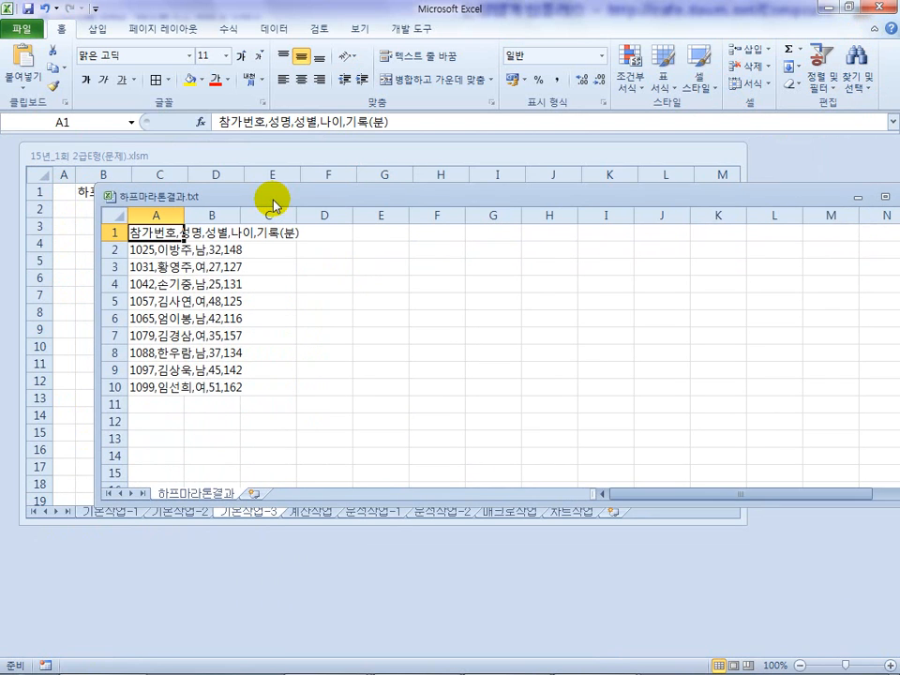
Copy A1:A10 from 하프마라톤결과.txt and paste it into B3 of the 기본작업-3 sheet.
{"action": "left_click_drag", "start_coordinate": [141, 235], "coordinate": [147, 384]}
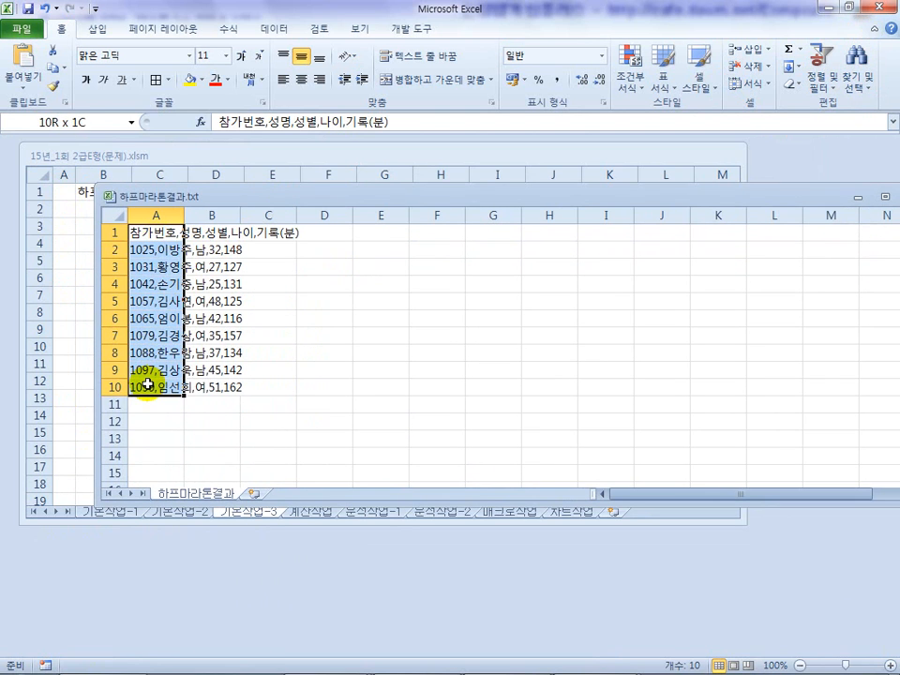
{"action": "key", "text": "ctrl+c"}
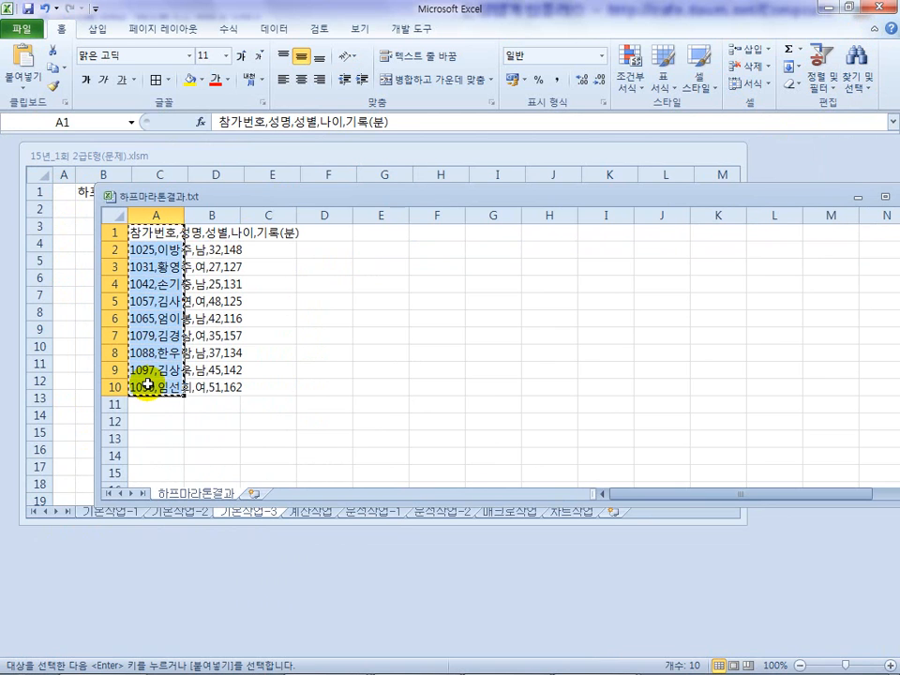
{"action": "left_click", "coordinate": [85, 234]}
{"action": "left_click", "coordinate": [84, 227]}
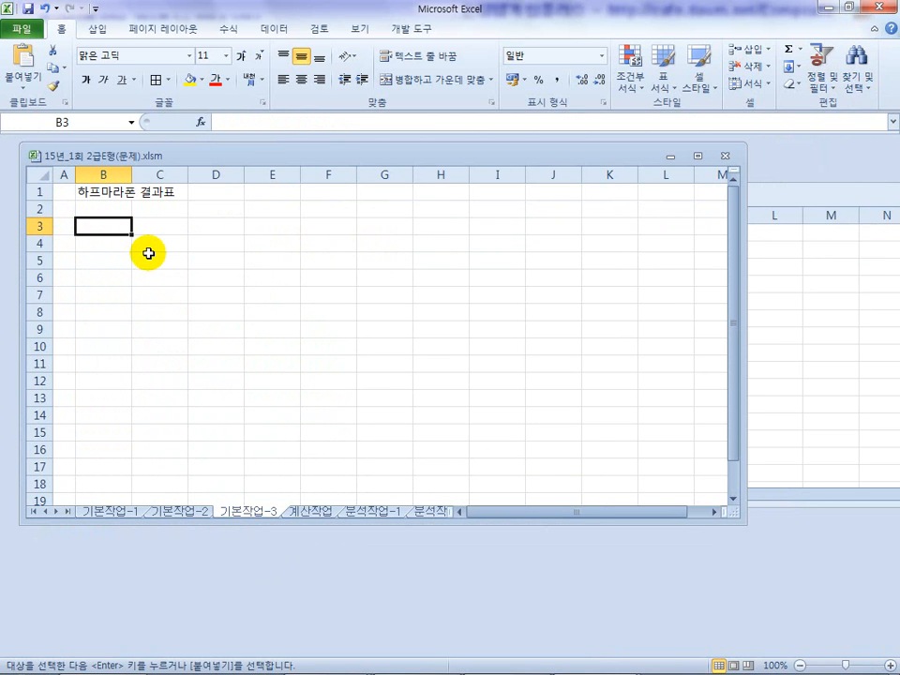
{"action": "key", "text": "ctrl+v"}
{"action": "key", "text": "ctrl"}
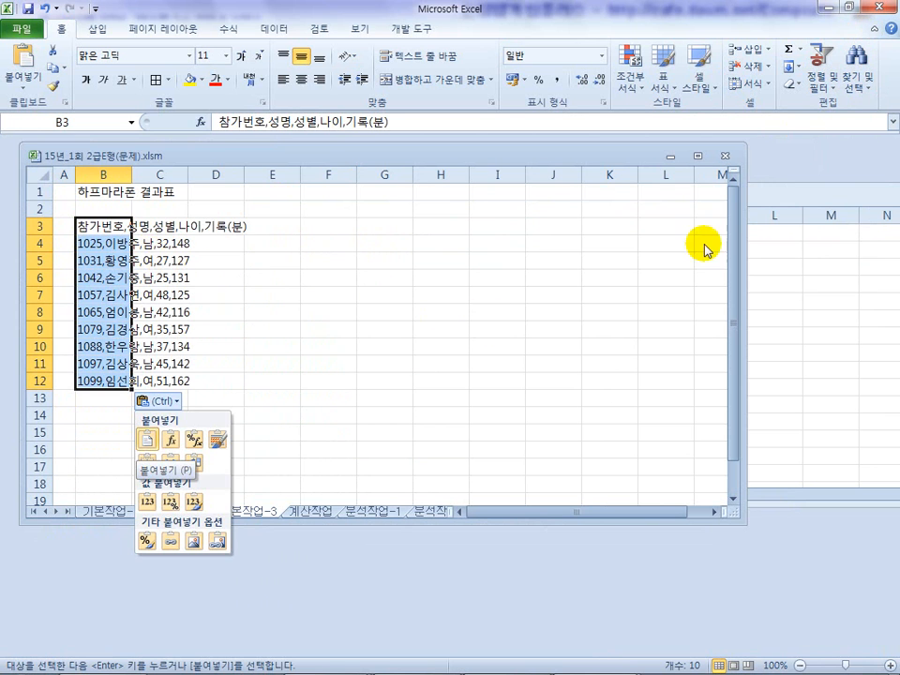
Close the 하프마라톤결과.txt workbook and maximize the exam workbook's window.
{"action": "left_click", "coordinate": [789, 194]}
{"action": "left_click_drag", "start_coordinate": [789, 194], "coordinate": [609, 191]}
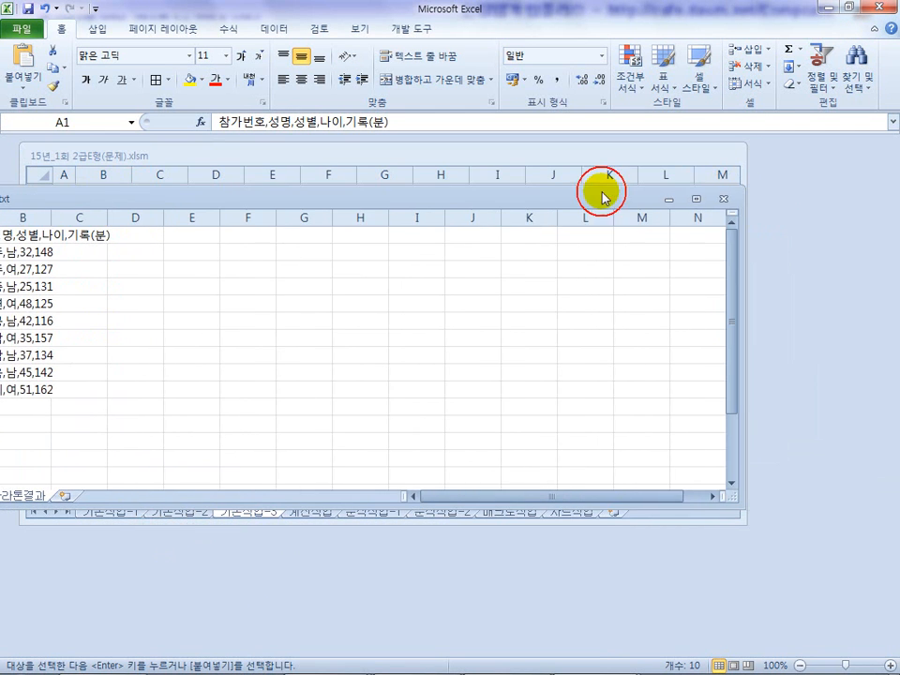
{"action": "left_click", "coordinate": [718, 197]}
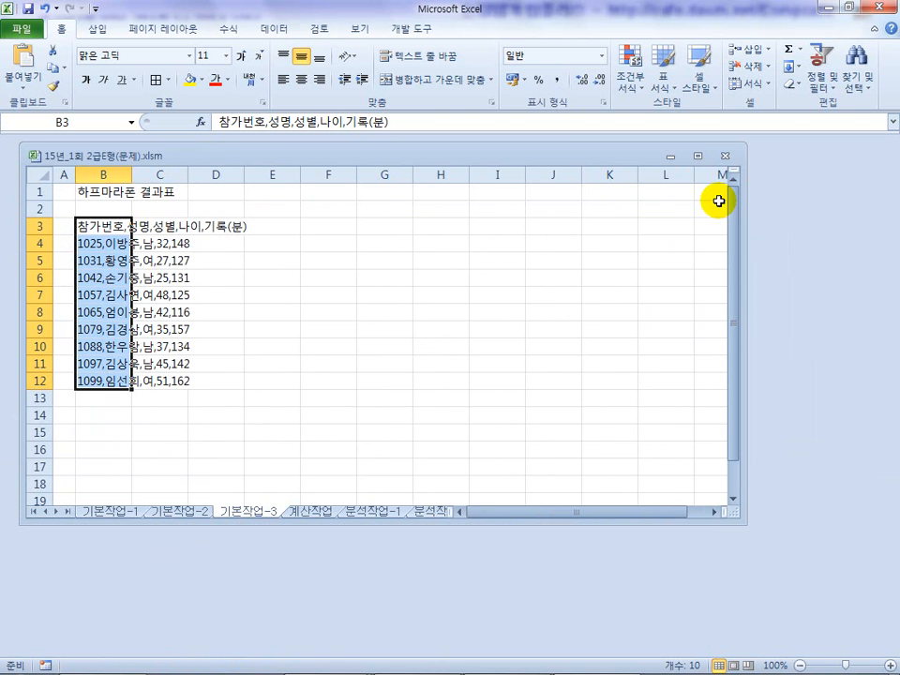
{"action": "left_click", "coordinate": [698, 156]}
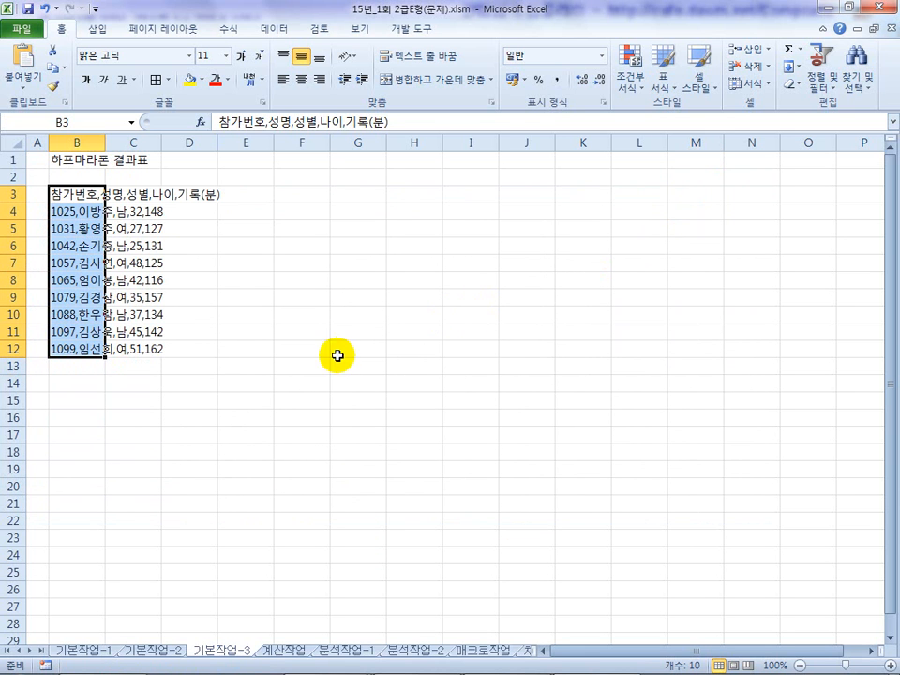
{"action": "left_click", "coordinate": [124, 661]}
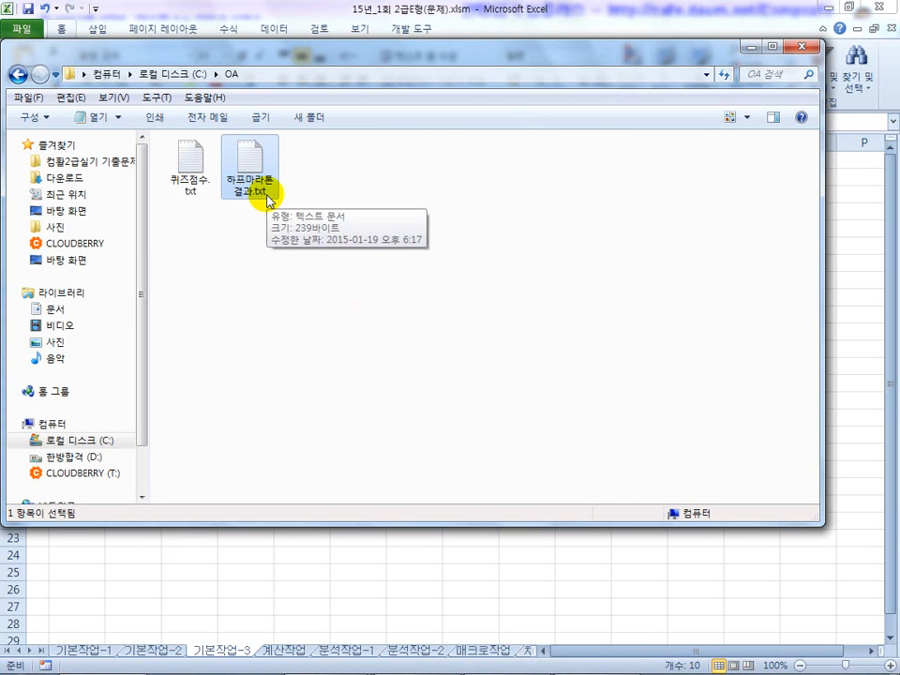
{"action": "key", "text": "alt+Tab"}
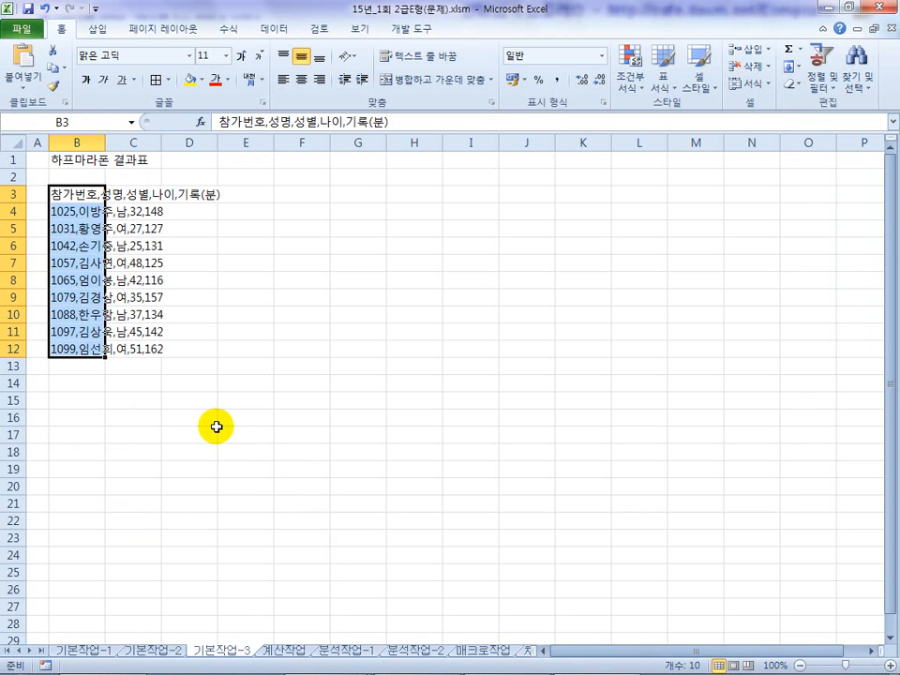
{"action": "left_click", "coordinate": [21, 29]}
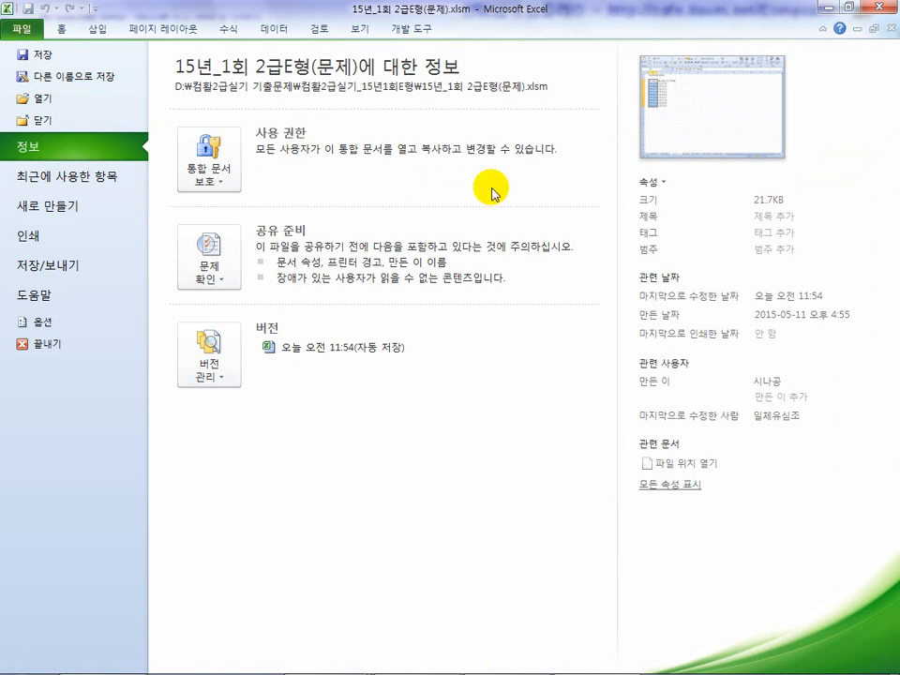
{"action": "key", "text": "Escape"}
{"action": "left_click", "coordinate": [246, 332]}
{"action": "left_click", "coordinate": [75, 198]}
{"action": "left_click_drag", "start_coordinate": [75, 206], "coordinate": [79, 349]}
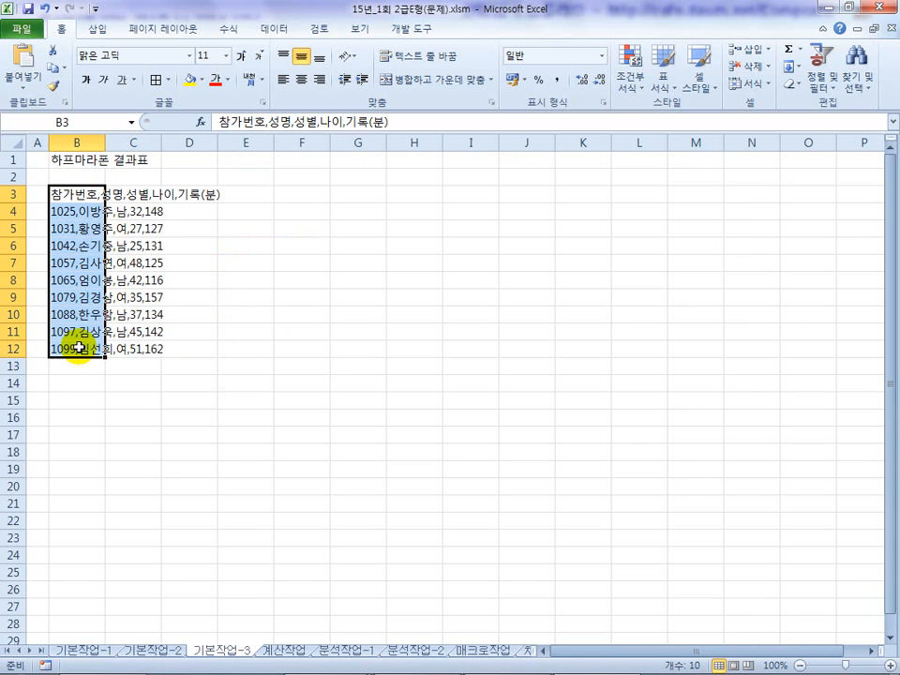
{"action": "left_click_drag", "start_coordinate": [75, 195], "coordinate": [75, 348]}
{"action": "left_click", "coordinate": [137, 194]}
{"action": "left_click", "coordinate": [84, 194]}
{"action": "left_click", "coordinate": [140, 193]}
{"action": "left_click", "coordinate": [140, 215]}
Start splitting B3:B12 into columns as delimited data, checking the exam instructions for the required delimiter.
{"action": "left_click_drag", "start_coordinate": [81, 194], "coordinate": [89, 349]}
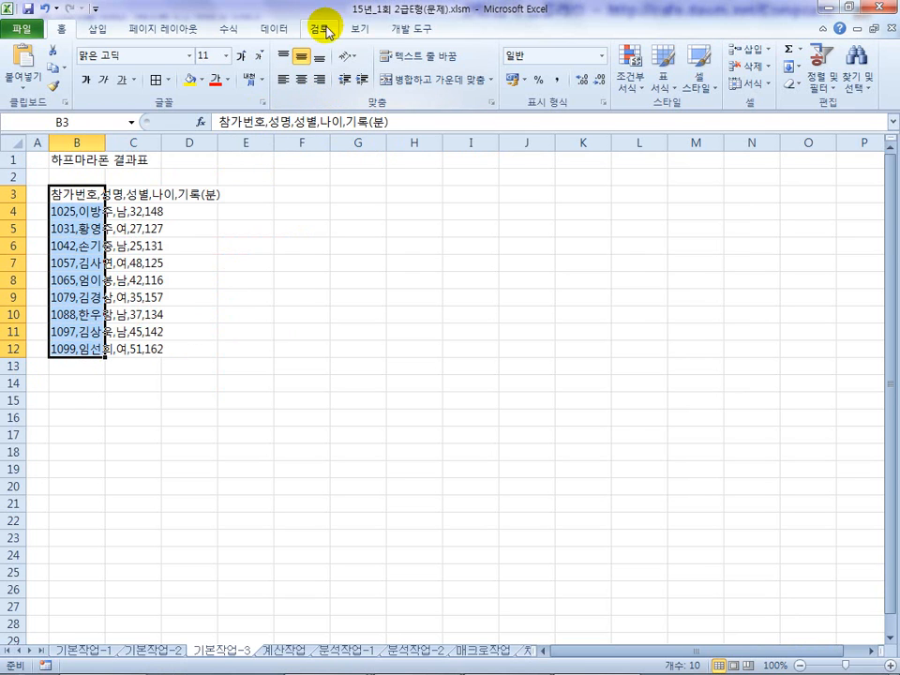
{"action": "left_click", "coordinate": [274, 28]}
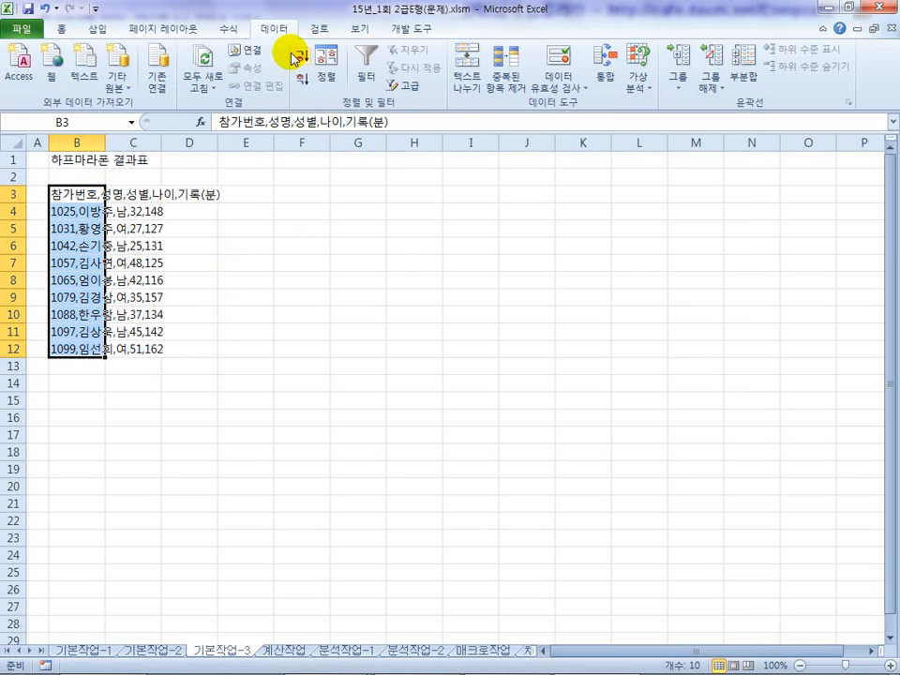
{"action": "left_click", "coordinate": [467, 82]}
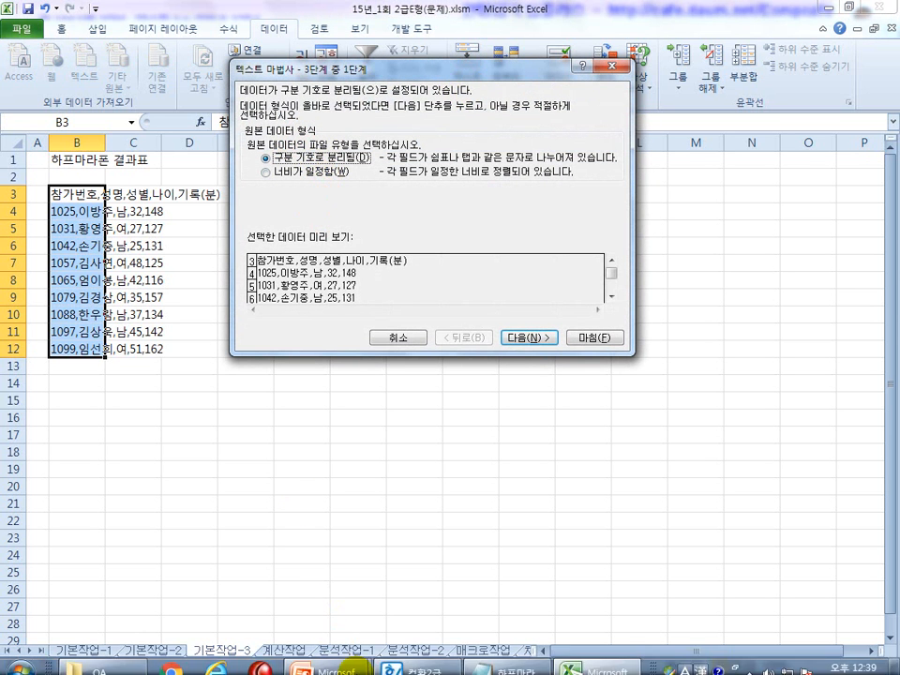
{"action": "left_click", "coordinate": [412, 656]}
{"action": "left_click", "coordinate": [245, 205]}
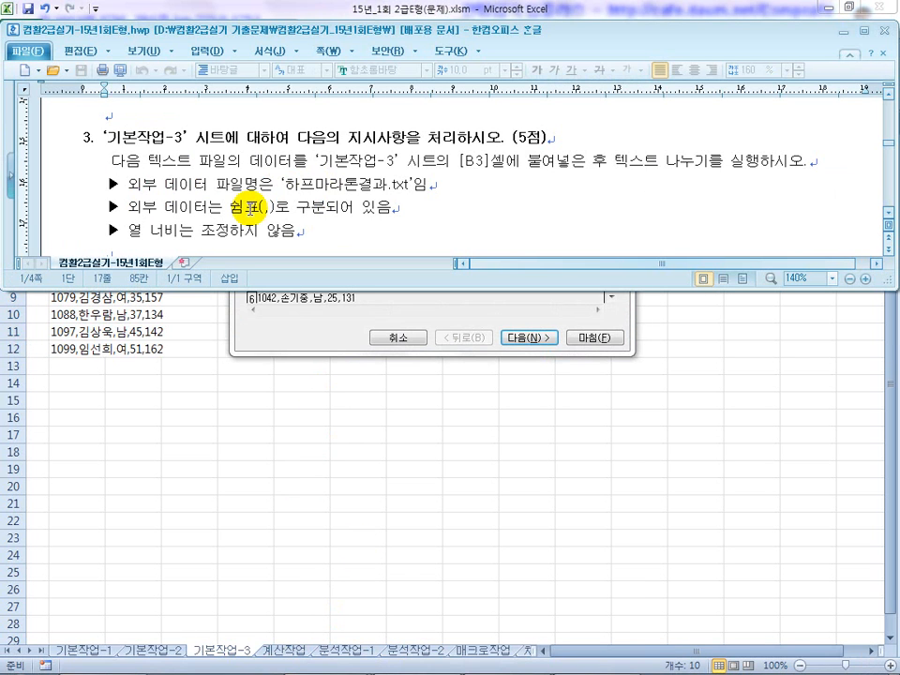
{"action": "left_click", "coordinate": [303, 336]}
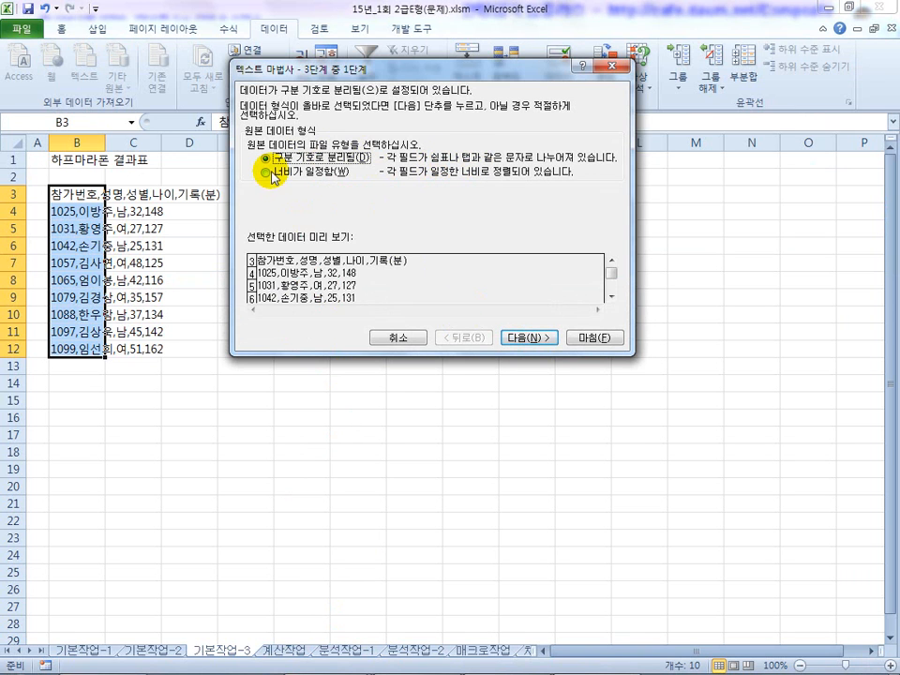
{"action": "left_click", "coordinate": [520, 339]}
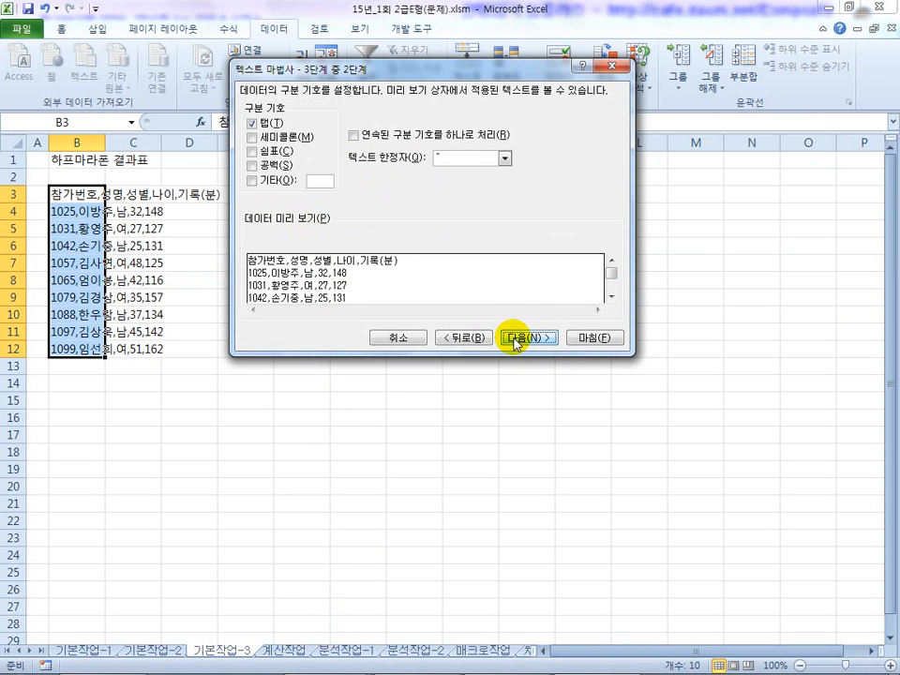
Set the comma as the only delimiter and continue to the column data formats.
{"action": "left_click", "coordinate": [252, 124]}
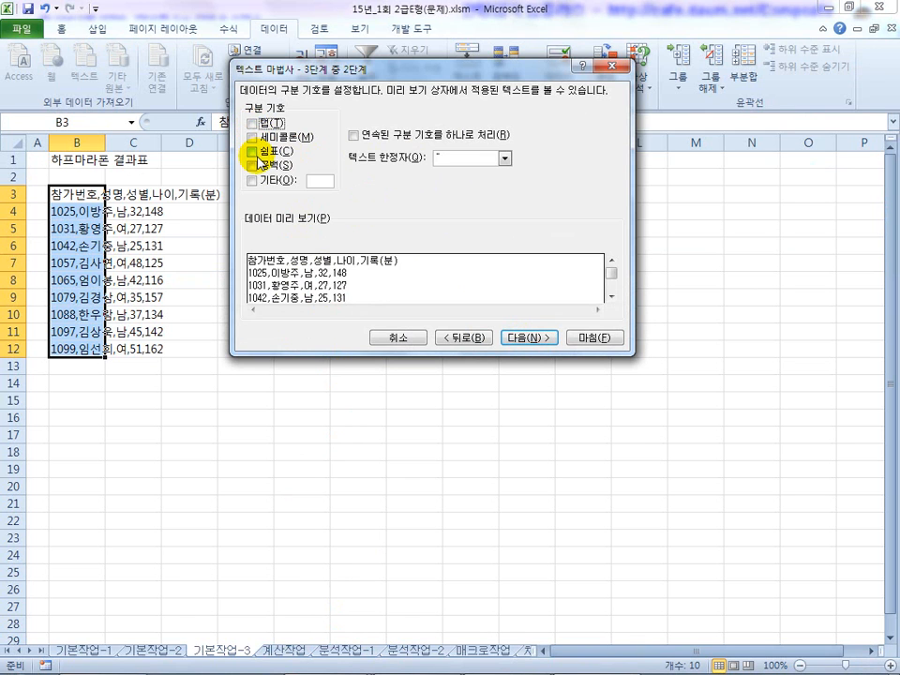
{"action": "left_click", "coordinate": [251, 150]}
{"action": "left_click", "coordinate": [251, 139]}
{"action": "left_click", "coordinate": [251, 151]}
{"action": "left_click", "coordinate": [251, 138]}
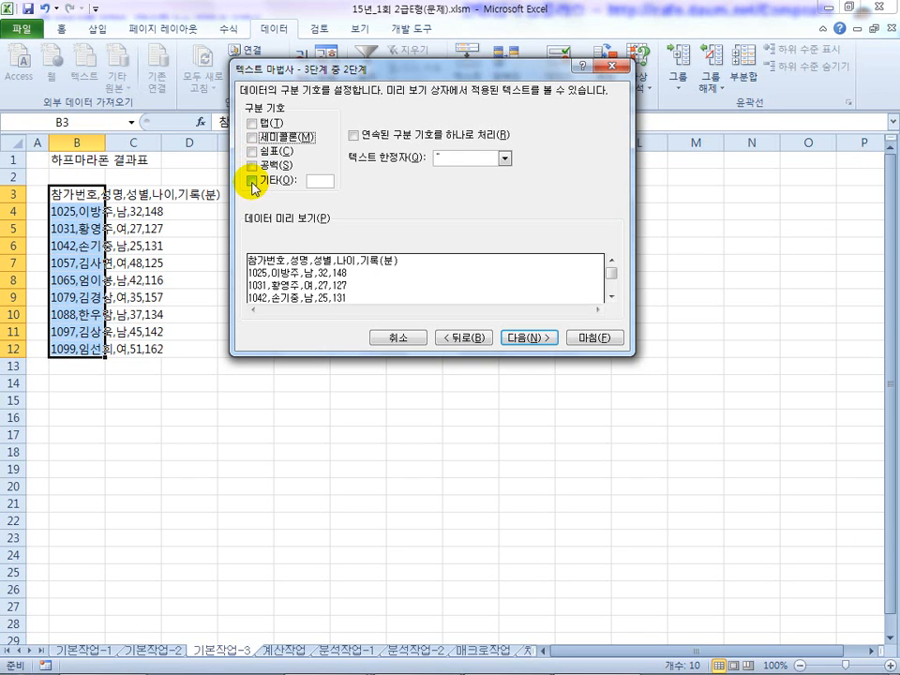
{"action": "left_click", "coordinate": [251, 180]}
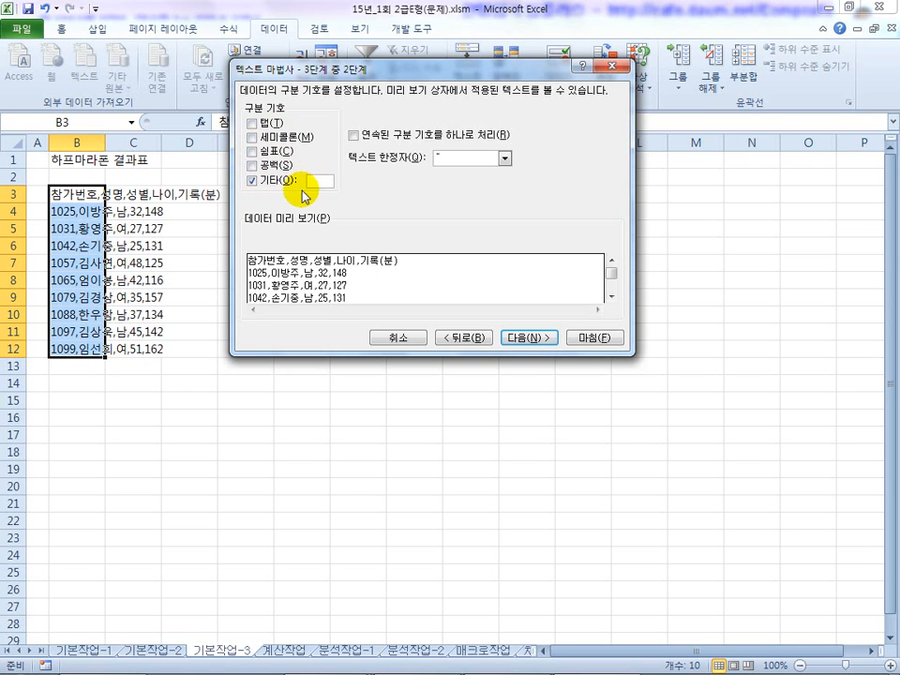
{"action": "left_click", "coordinate": [251, 150]}
{"action": "left_click", "coordinate": [252, 180]}
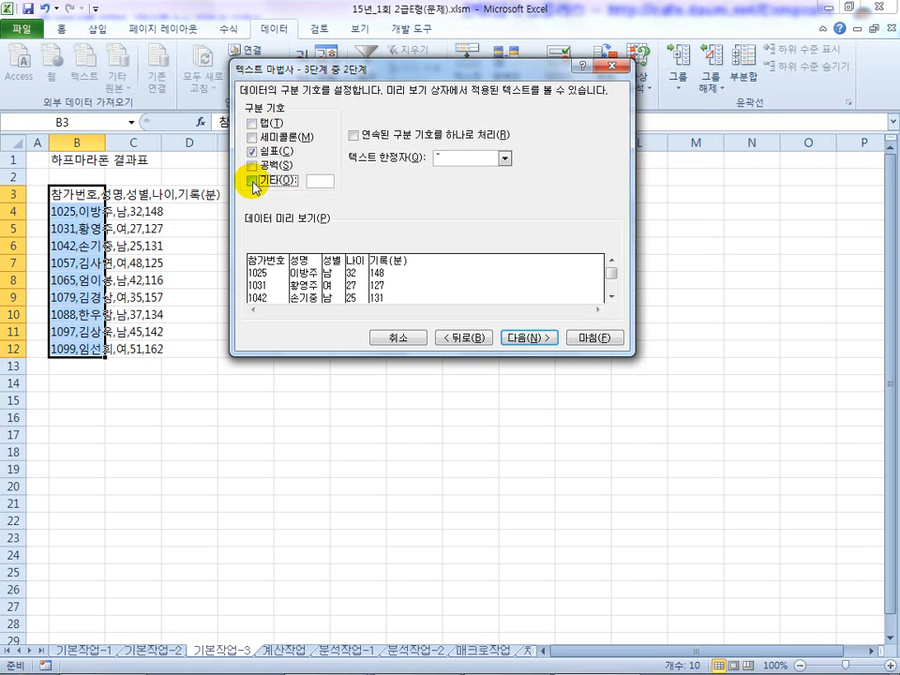
{"action": "left_click", "coordinate": [527, 337]}
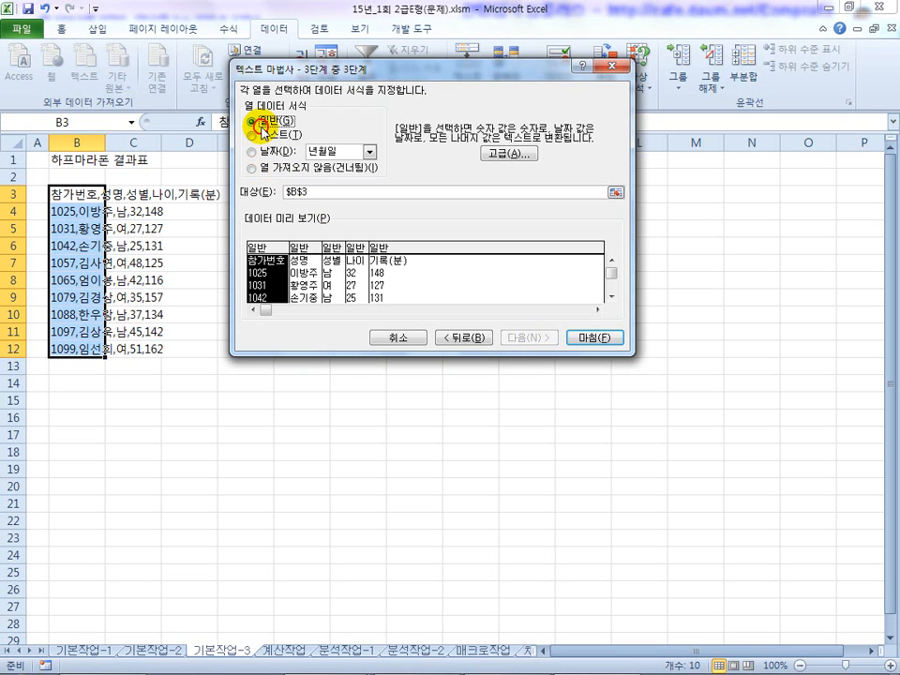
Try excluding the 기록(분) and 성명 columns from the split, and reset both to the General format.
{"action": "left_click", "coordinate": [379, 249]}
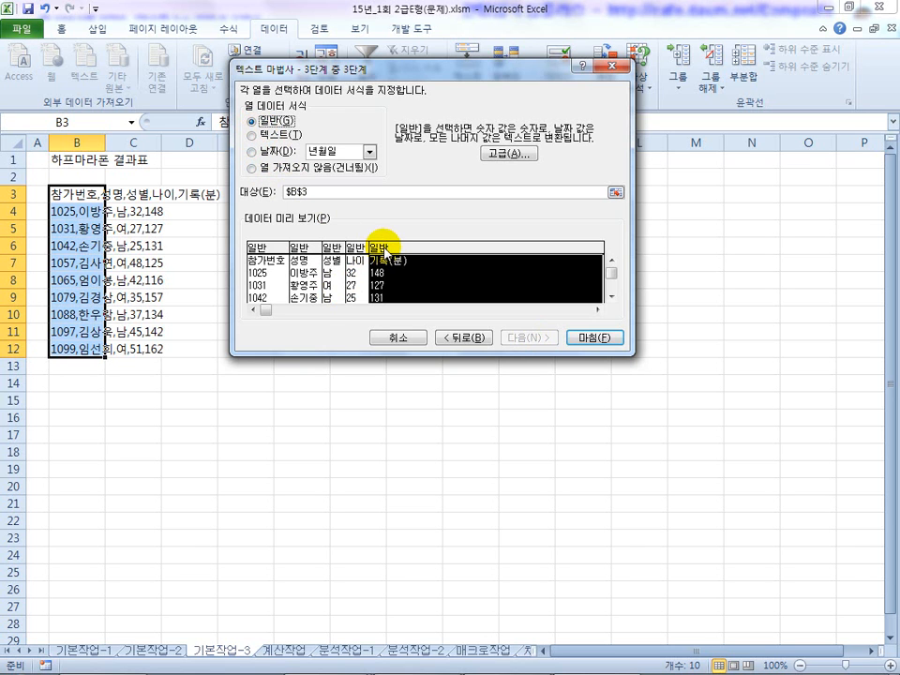
{"action": "left_click", "coordinate": [299, 245]}
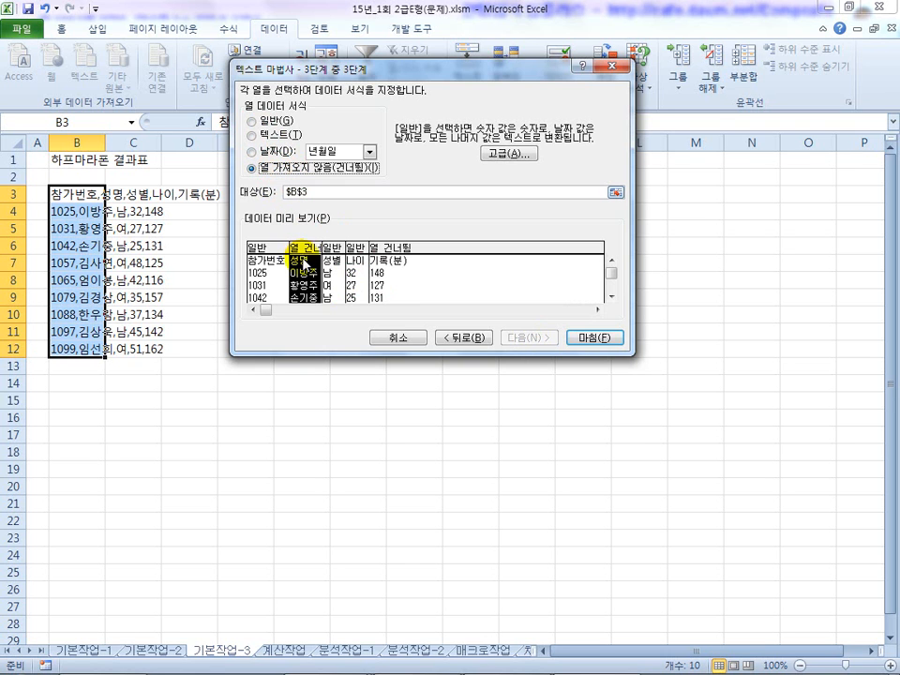
{"action": "left_click", "coordinate": [251, 120]}
{"action": "left_click", "coordinate": [371, 246]}
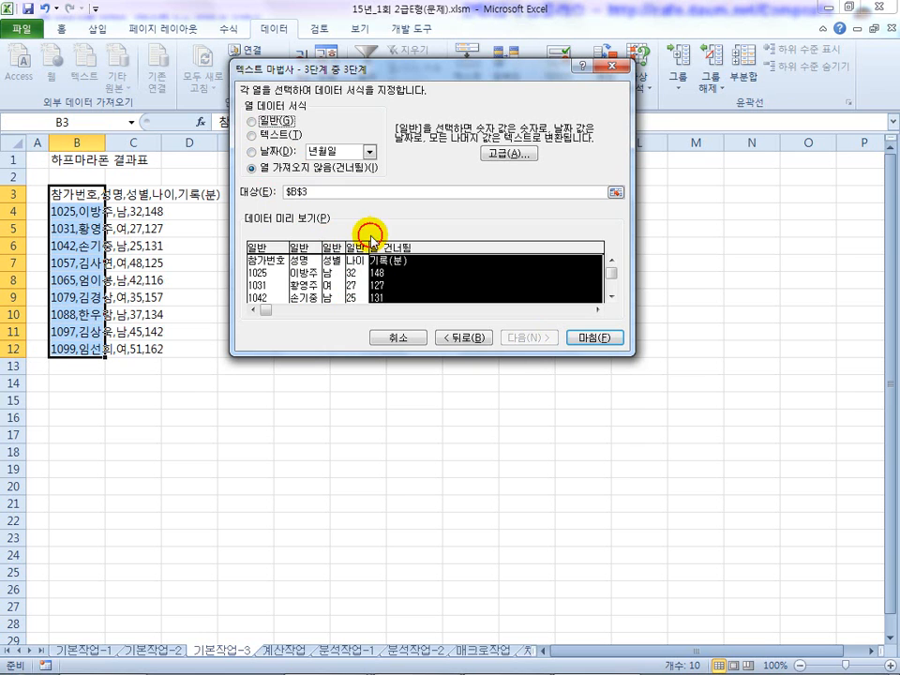
{"action": "left_click", "coordinate": [251, 121]}
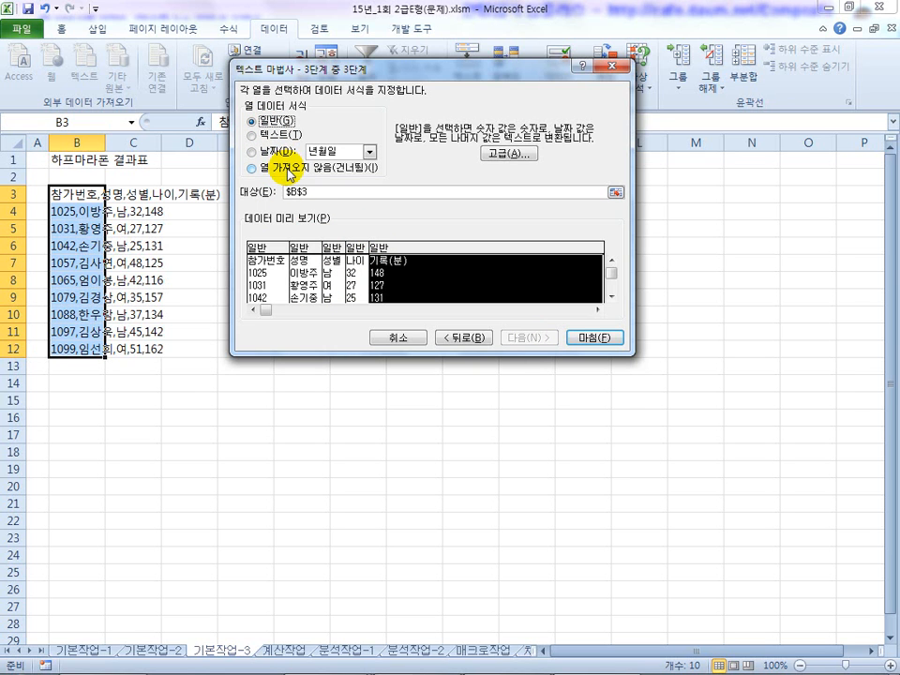
Finish the text split with $B$3 as the destination and check the separated columns.
{"action": "left_click", "coordinate": [595, 342]}
{"action": "left_click", "coordinate": [93, 261]}
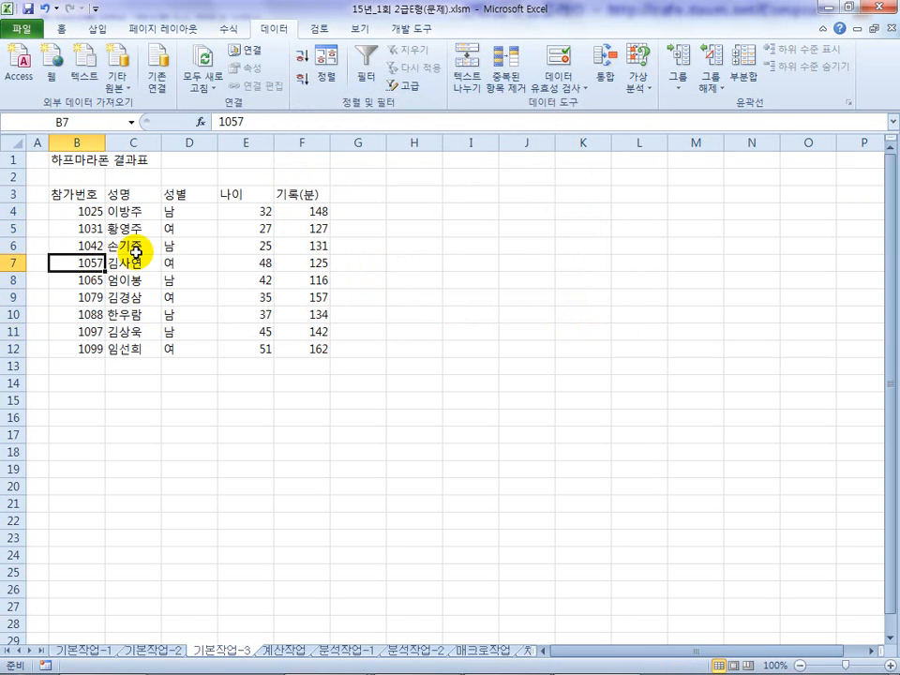
{"action": "left_click", "coordinate": [136, 250]}
{"action": "left_click", "coordinate": [184, 249]}
{"action": "left_click", "coordinate": [247, 250]}
{"action": "left_click", "coordinate": [320, 249]}
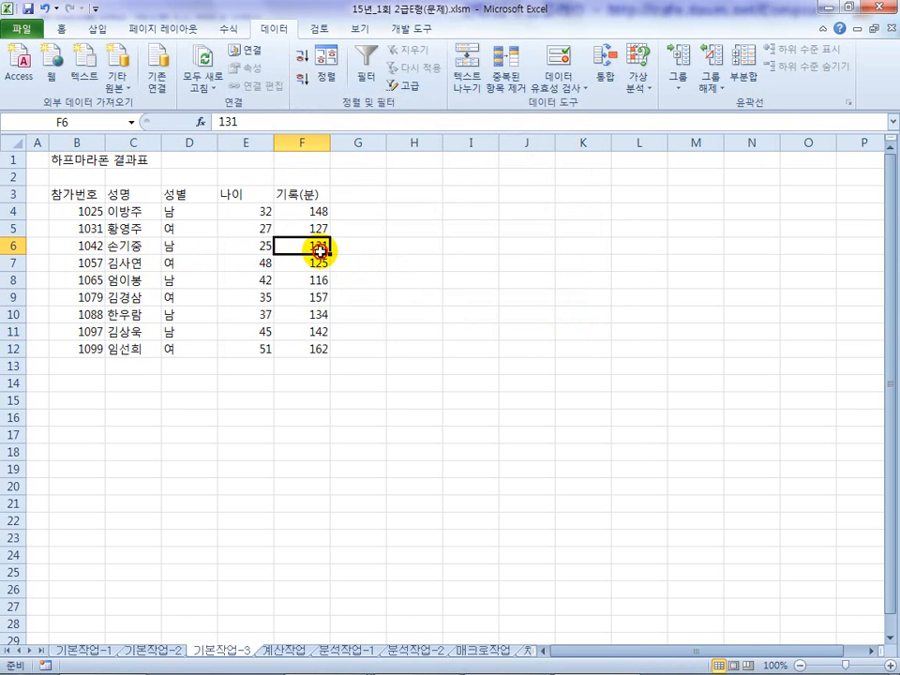
Shrink the workbook window to uncover the exam document and check task 3's file, delimiter and column width instructions.
{"action": "double_click", "coordinate": [426, 11]}
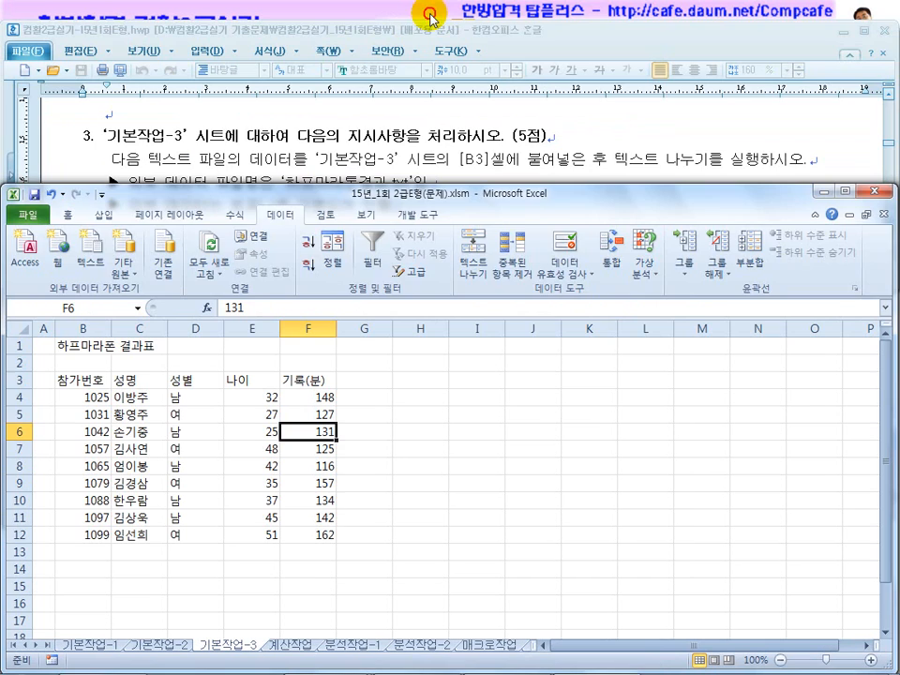
{"action": "left_click", "coordinate": [272, 109]}
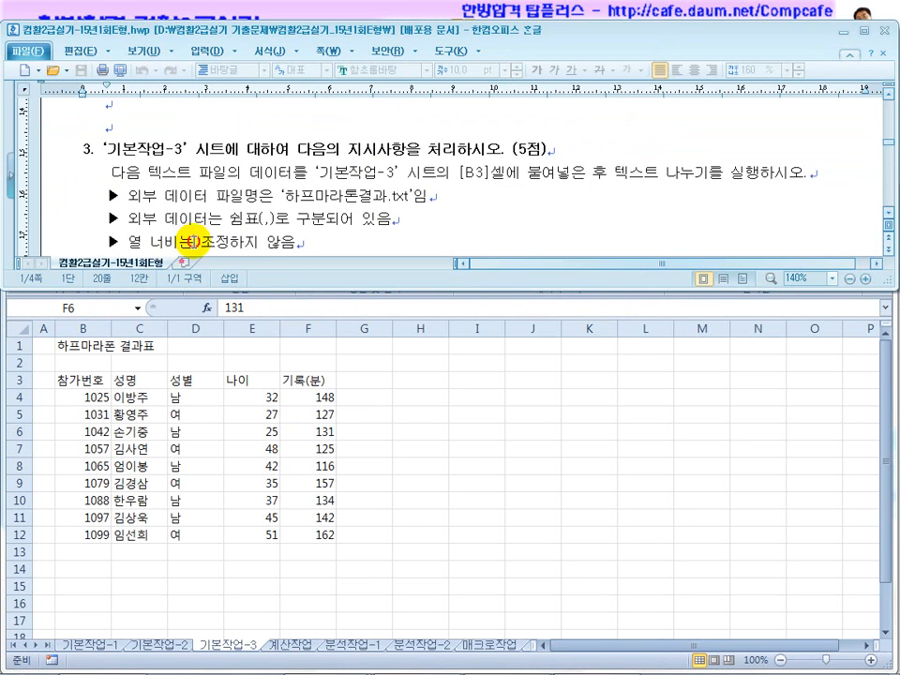
{"action": "scroll", "coordinate": [300, 234], "scroll_direction": "down", "scroll_amount": 1}
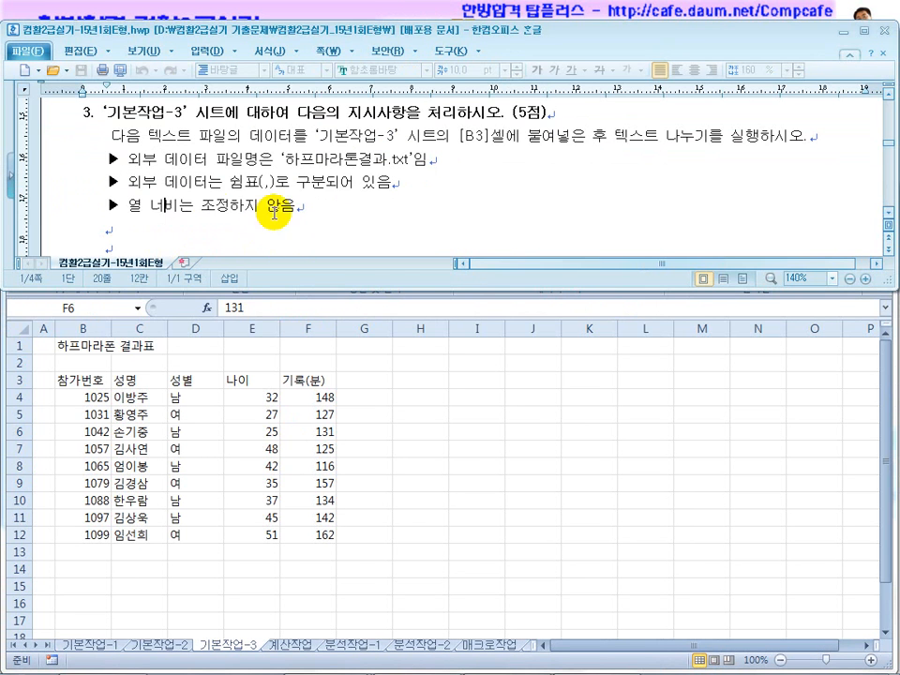
{"action": "left_click", "coordinate": [191, 409]}
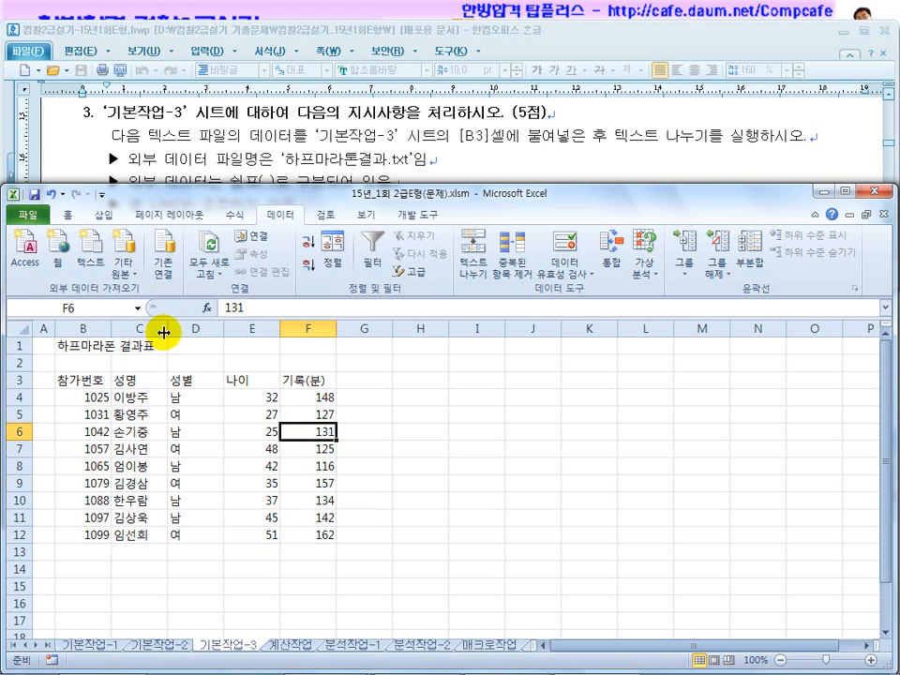
{"action": "left_click", "coordinate": [315, 148]}
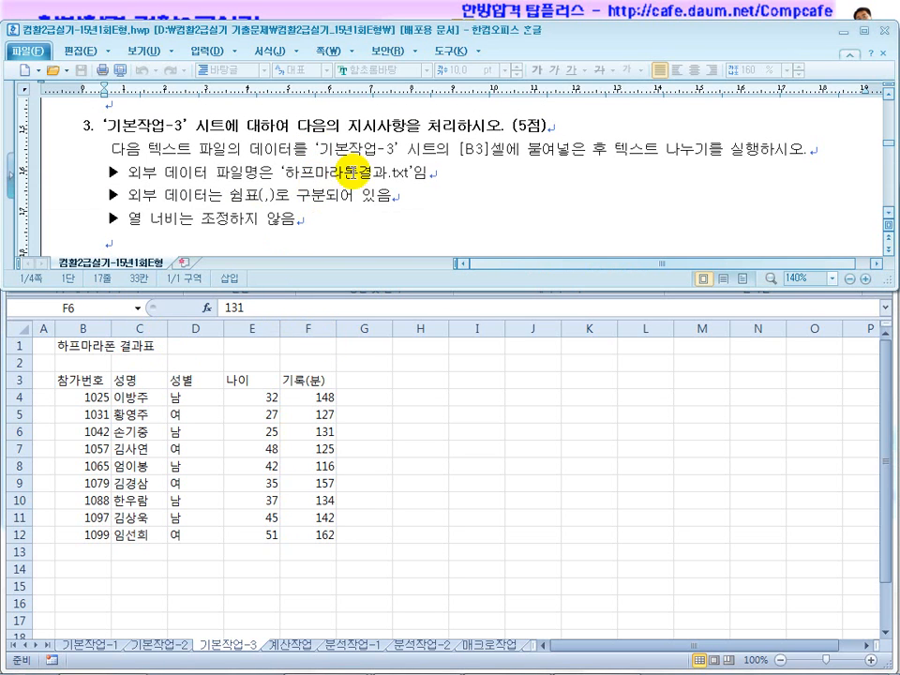
{"action": "left_click", "coordinate": [296, 431]}
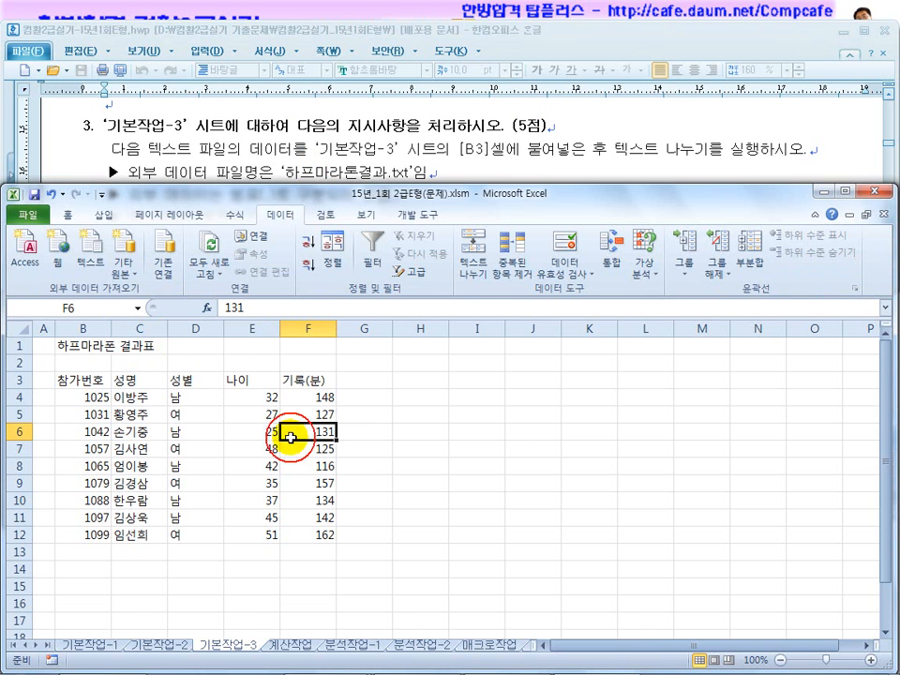
Open the 분석작업-1 sheet and find its subtotal and 결제방식 sort order instructions in the exam document.
{"action": "left_click", "coordinate": [302, 644]}
{"action": "left_click", "coordinate": [298, 147]}
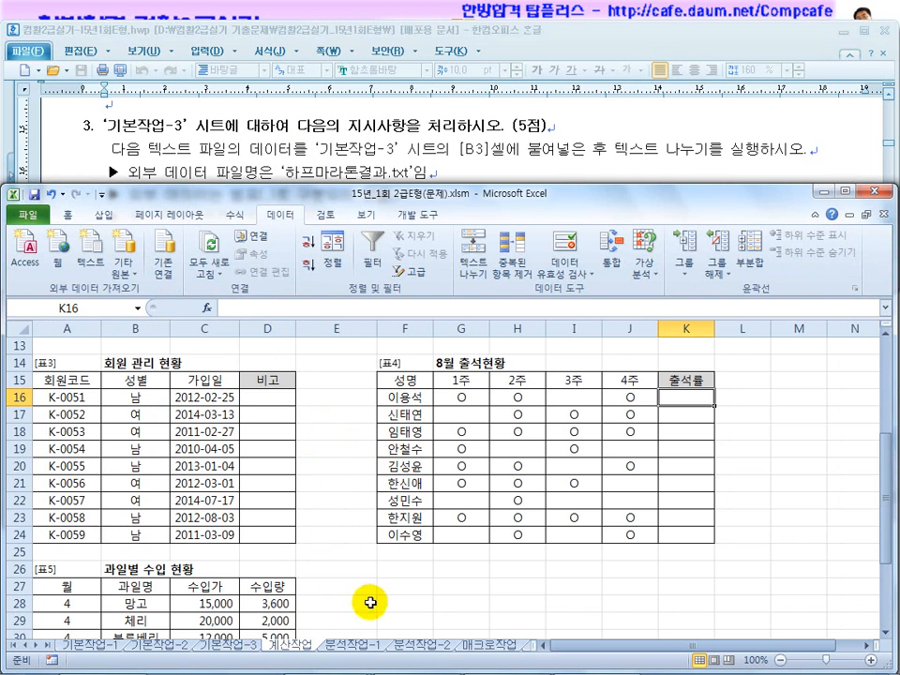
{"action": "left_click", "coordinate": [353, 643]}
{"action": "left_click", "coordinate": [357, 151]}
{"action": "scroll", "coordinate": [338, 167], "scroll_direction": "down", "scroll_amount": 15}
{"action": "scroll", "coordinate": [338, 169], "scroll_direction": "down", "scroll_amount": 3}
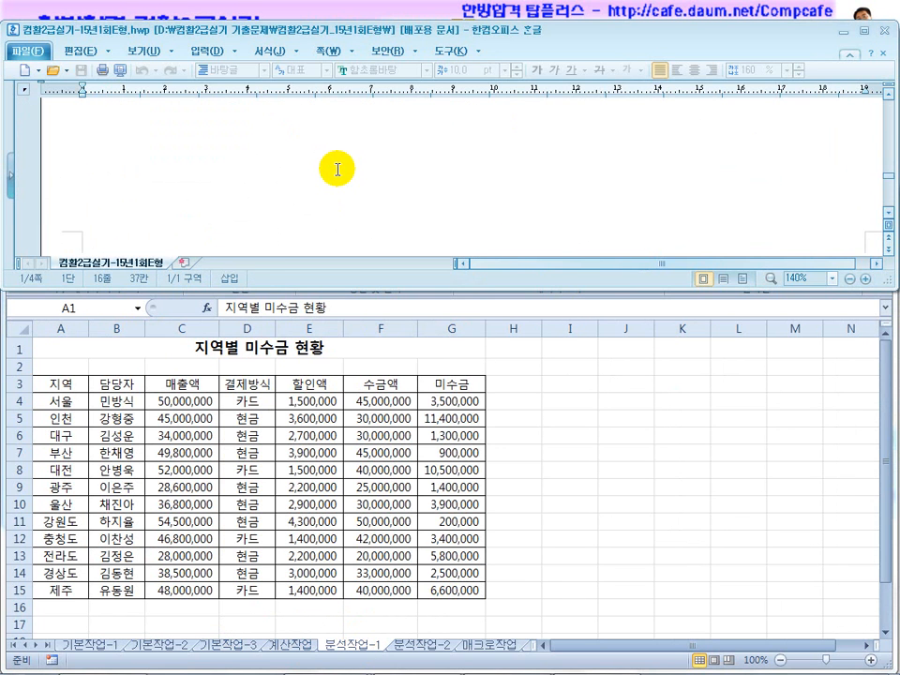
{"action": "scroll", "coordinate": [338, 170], "scroll_direction": "up", "scroll_amount": 3}
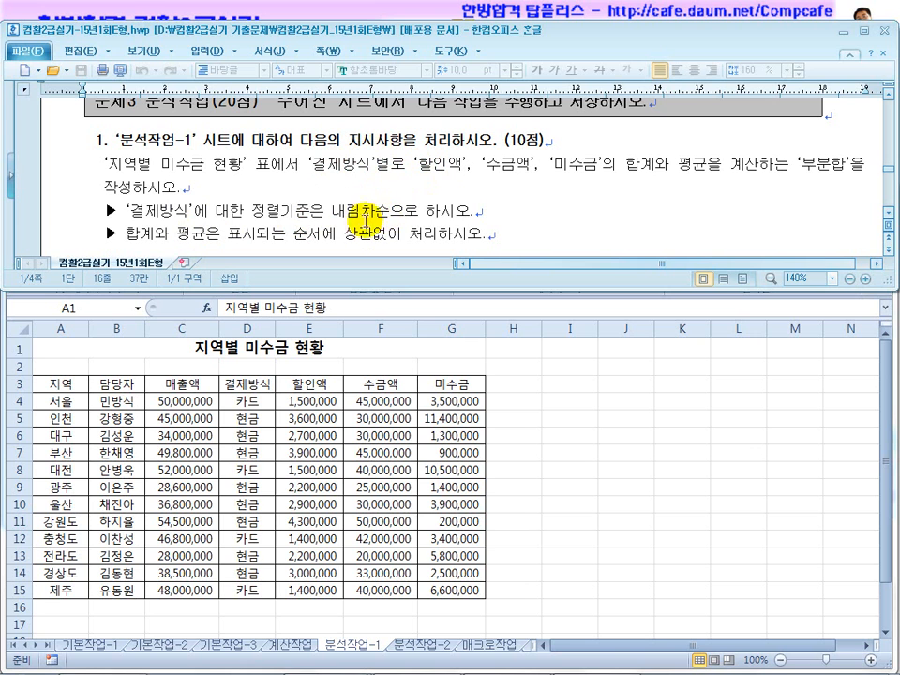
{"action": "left_click", "coordinate": [180, 469]}
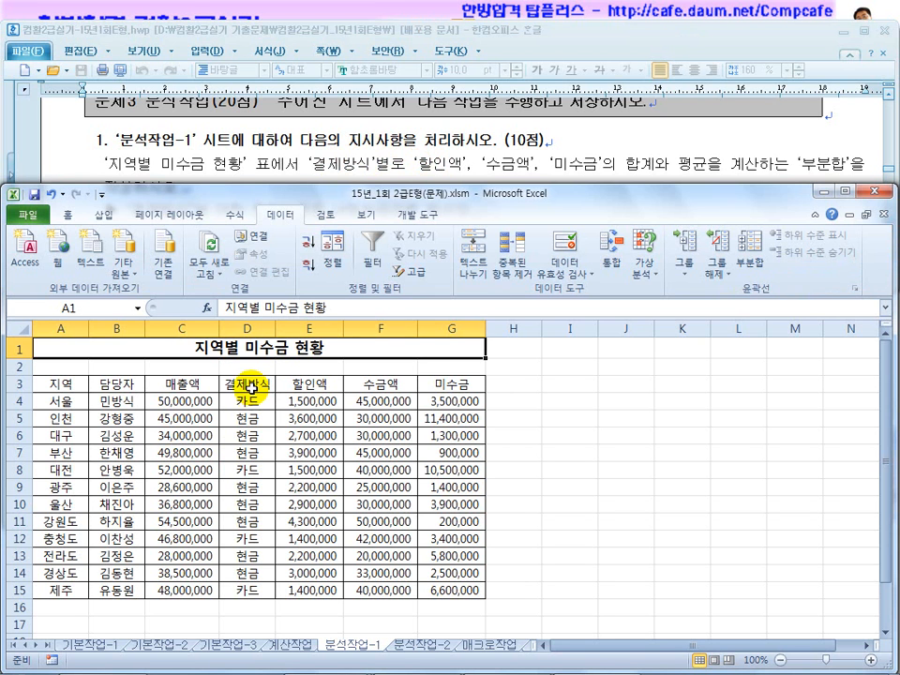
{"action": "left_click", "coordinate": [251, 385]}
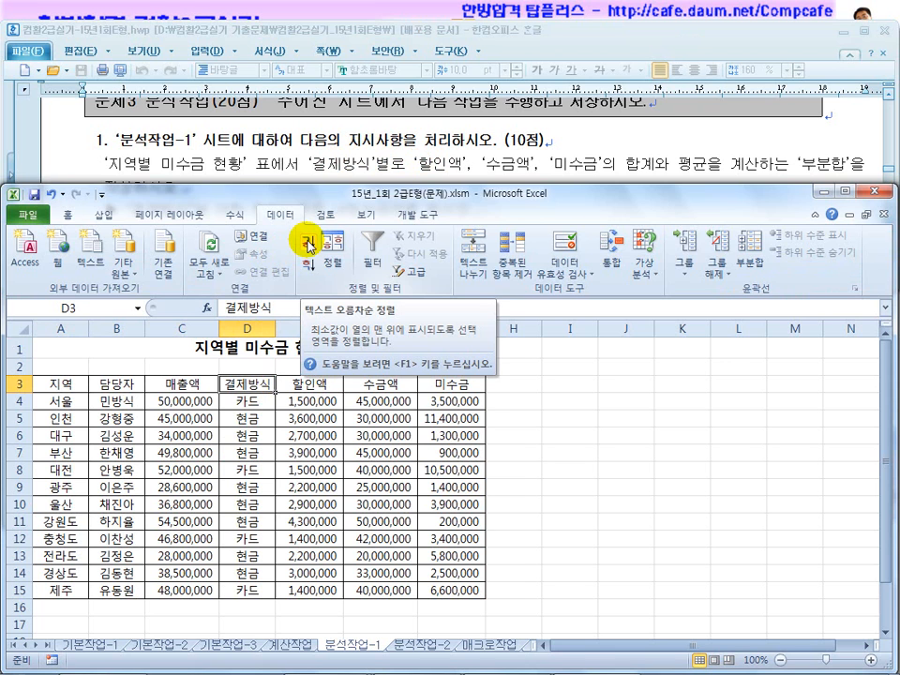
{"action": "left_click", "coordinate": [286, 172]}
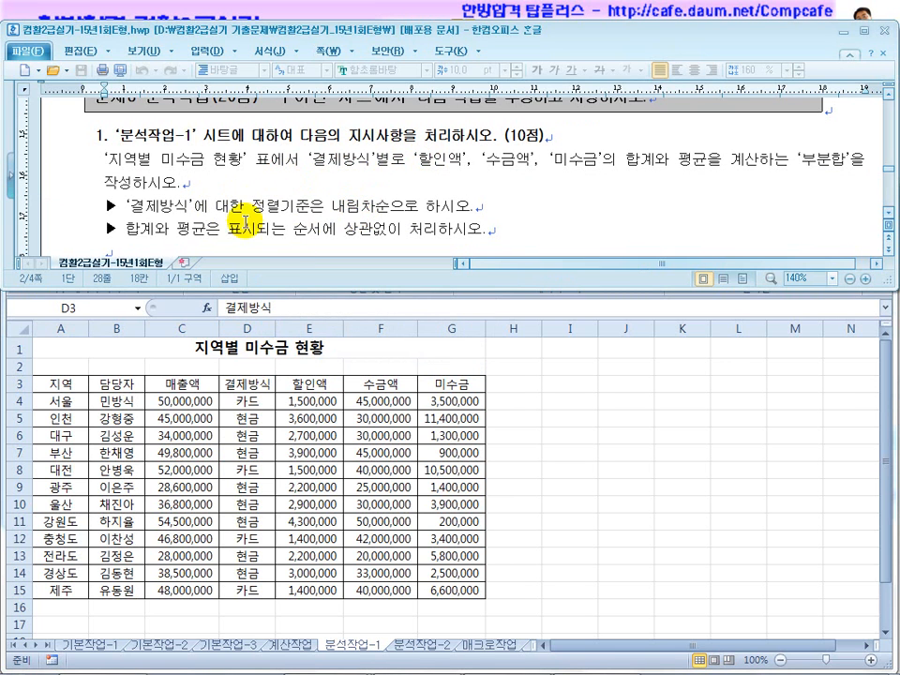
Sort the 지역별 미수금 현황 table by 결제방식 values in descending order and check the sorted column.
{"action": "left_click", "coordinate": [248, 384]}
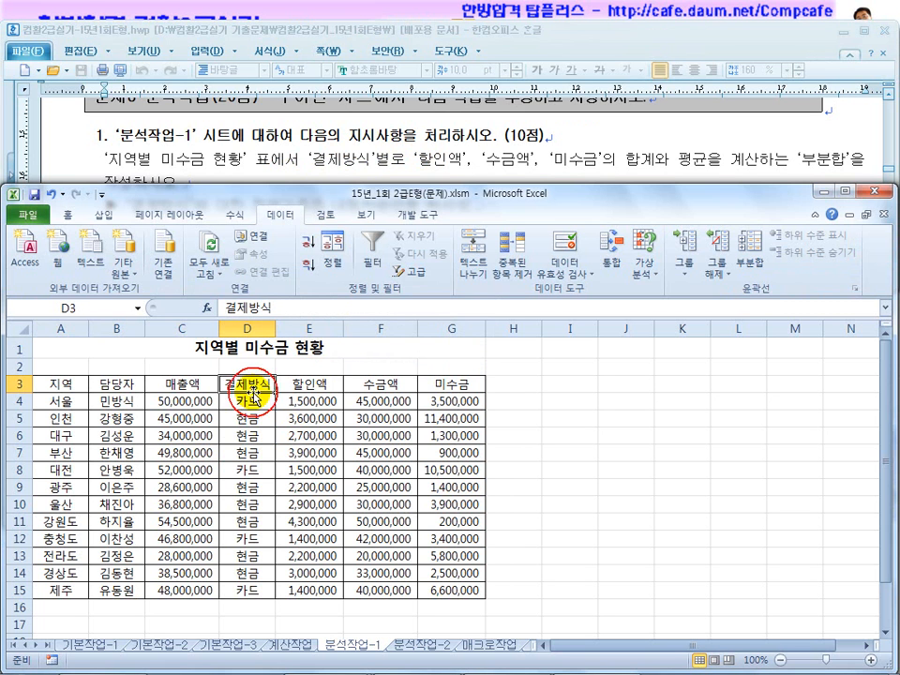
{"action": "left_click", "coordinate": [327, 258]}
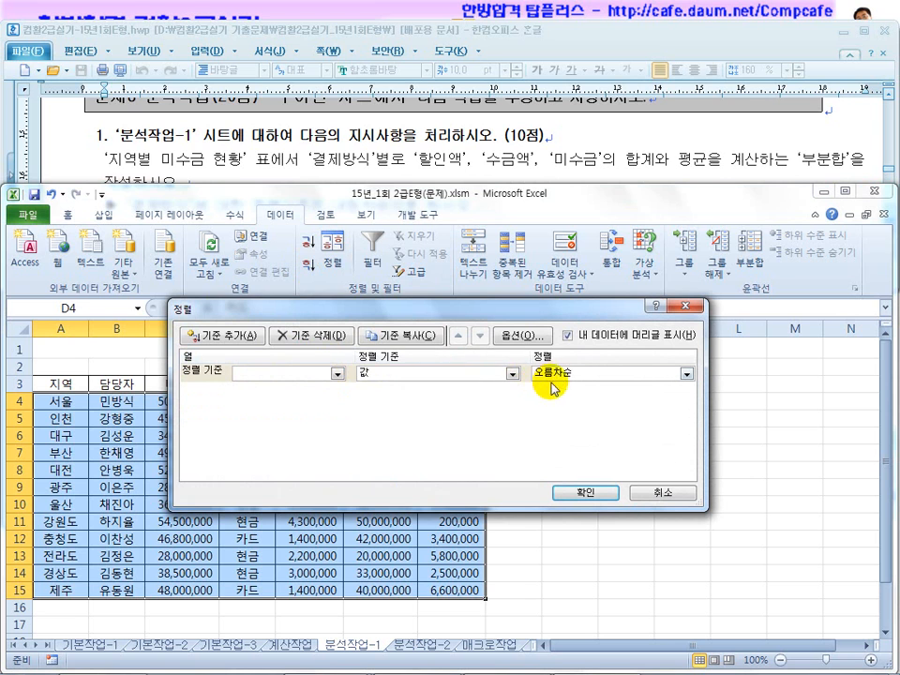
{"action": "left_click", "coordinate": [337, 373]}
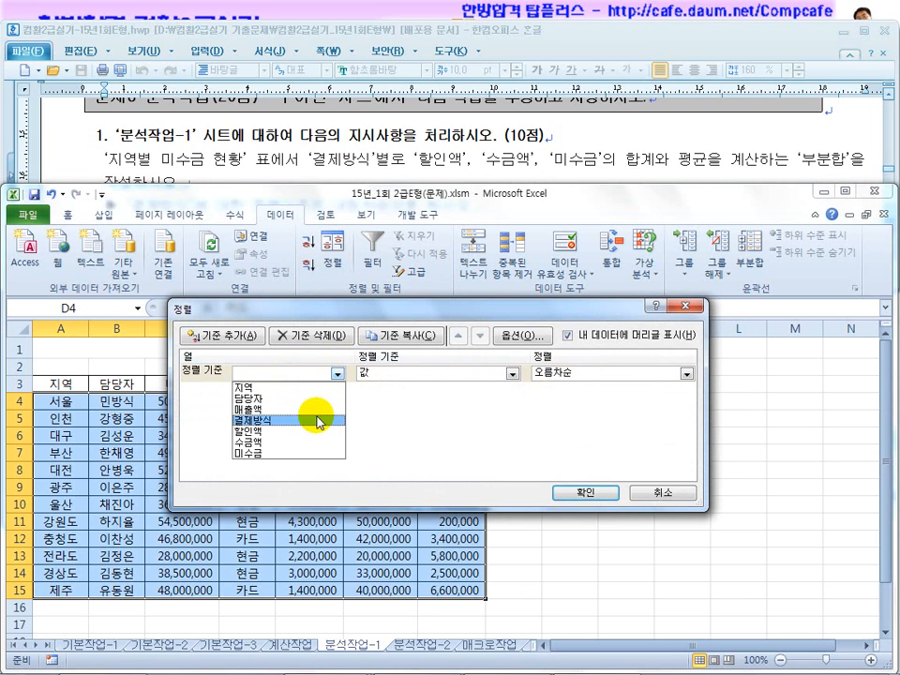
{"action": "left_click", "coordinate": [316, 420]}
{"action": "left_click", "coordinate": [604, 372]}
{"action": "left_click", "coordinate": [563, 400]}
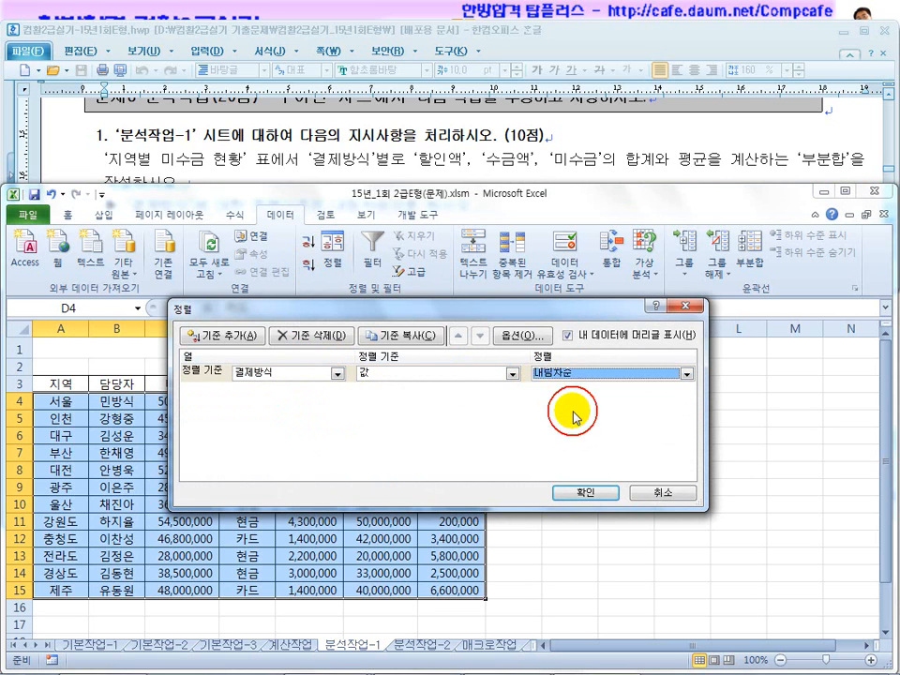
{"action": "left_click", "coordinate": [604, 494]}
{"action": "left_click", "coordinate": [269, 383]}
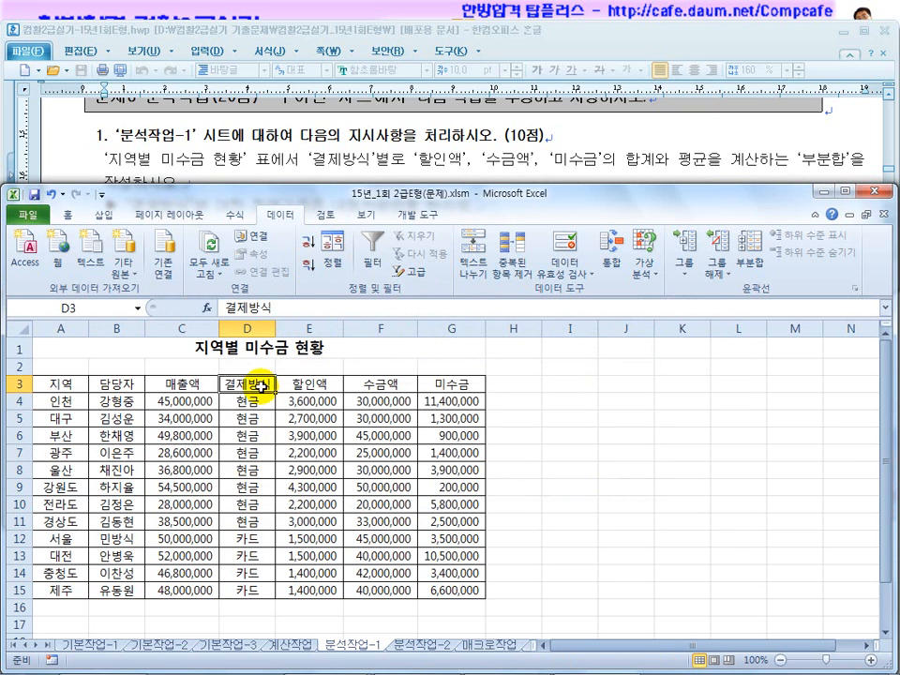
{"action": "left_click_drag", "start_coordinate": [260, 383], "coordinate": [248, 568]}
{"action": "left_click", "coordinate": [256, 448]}
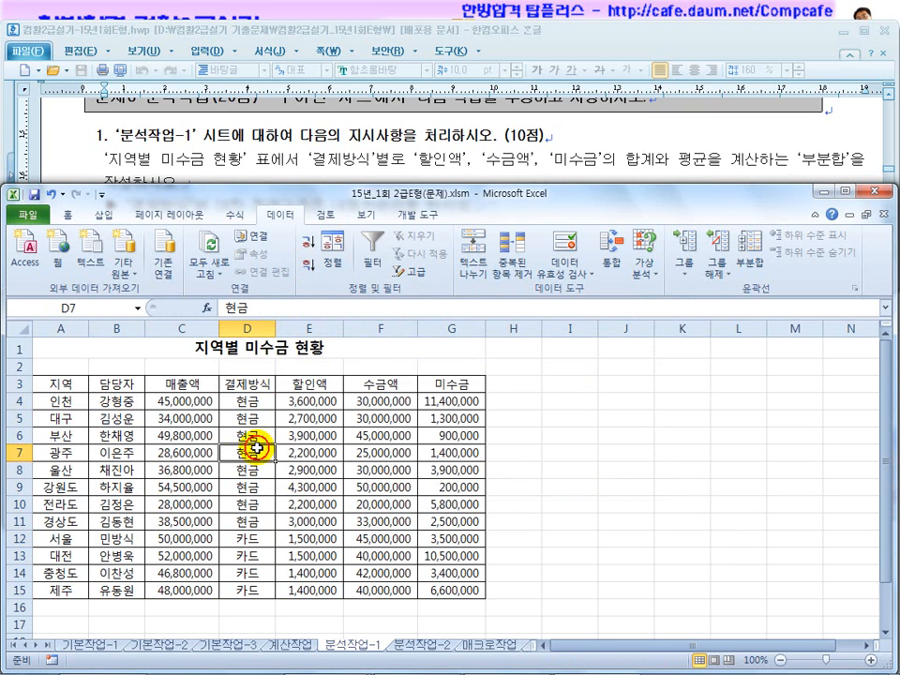
Subtotal the 지역별 미수금 현황 table by 결제방식 with the 합계 function for 할인액, 수금액 and 미수금, as the exam document instructs.
{"action": "left_click", "coordinate": [354, 159]}
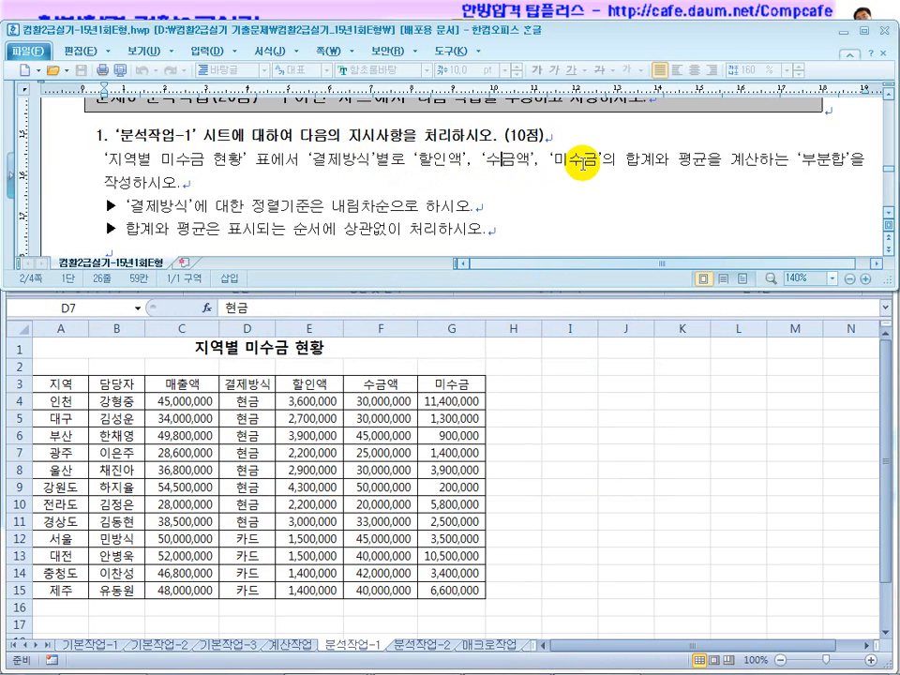
{"action": "left_click", "coordinate": [524, 164]}
{"action": "left_click", "coordinate": [588, 161]}
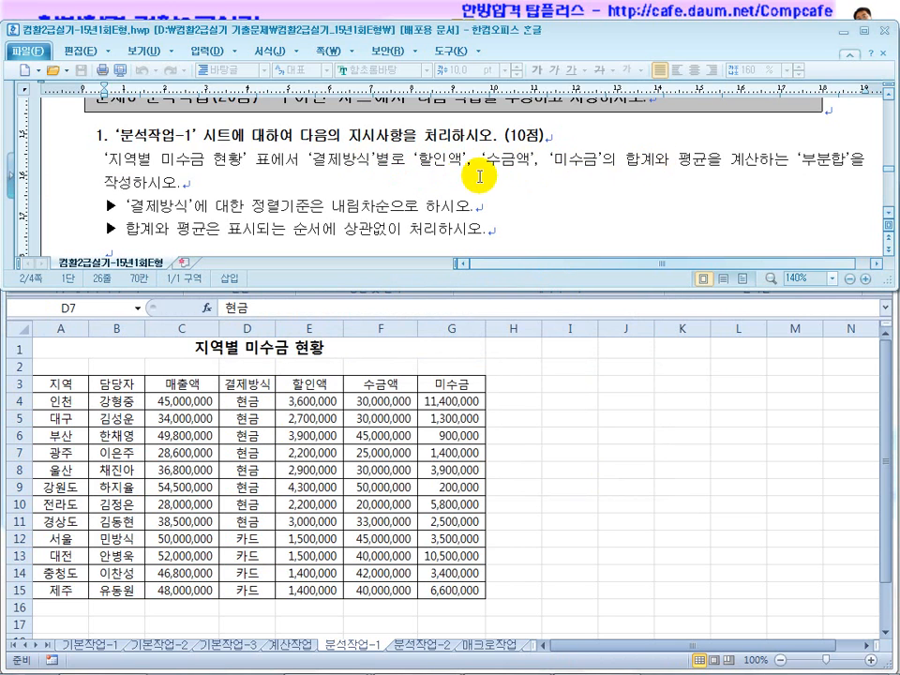
{"action": "left_click", "coordinate": [303, 531]}
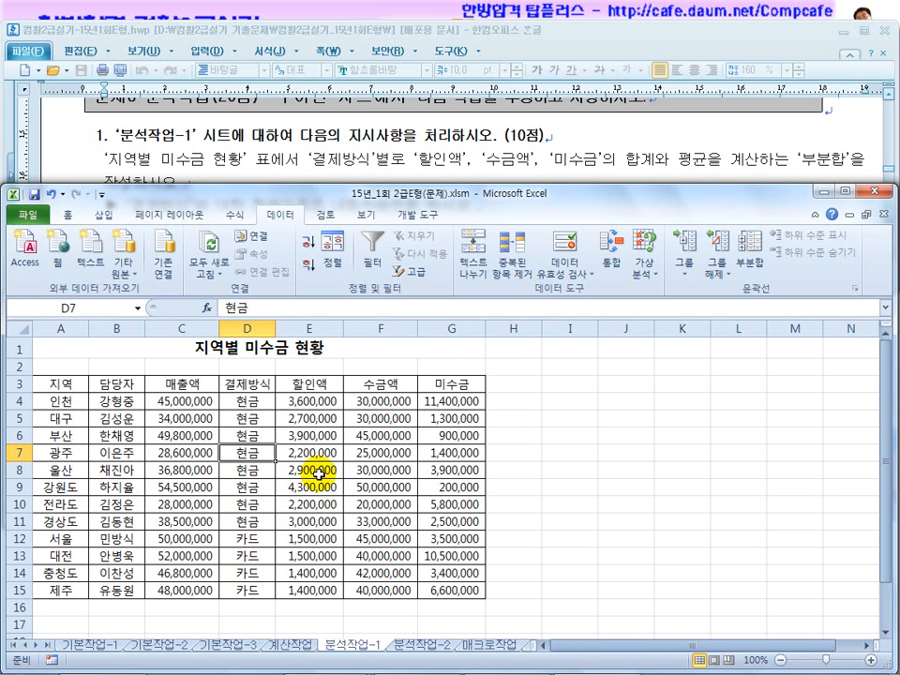
{"action": "left_click", "coordinate": [754, 265]}
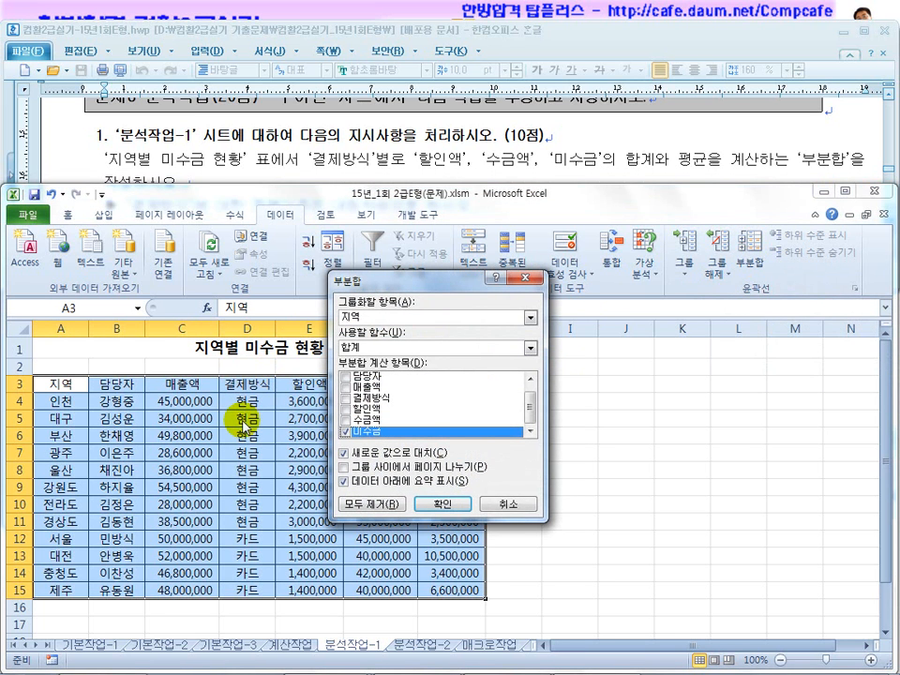
{"action": "left_click", "coordinate": [382, 319]}
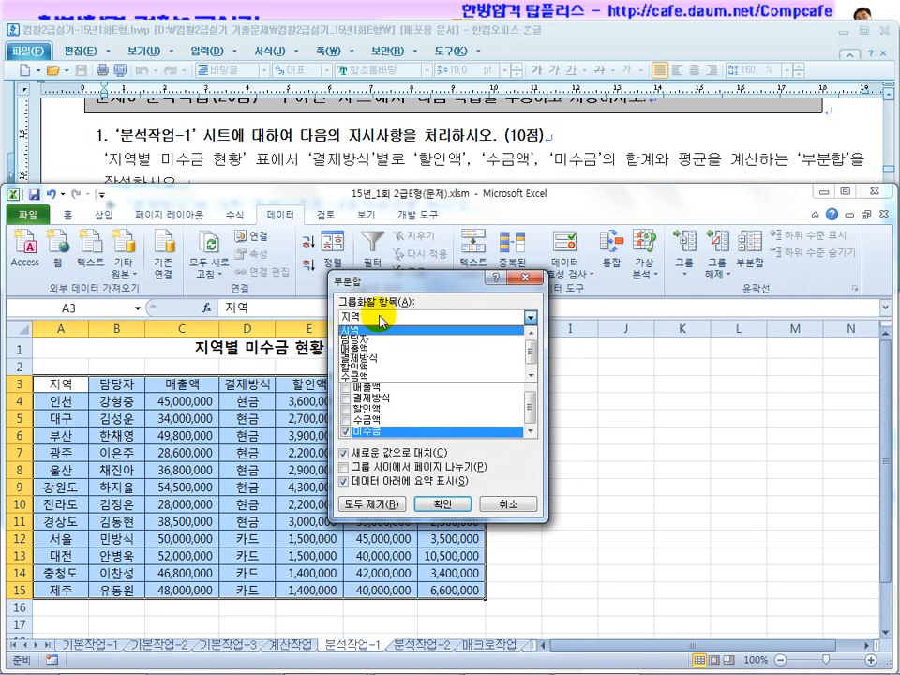
{"action": "left_click", "coordinate": [380, 358]}
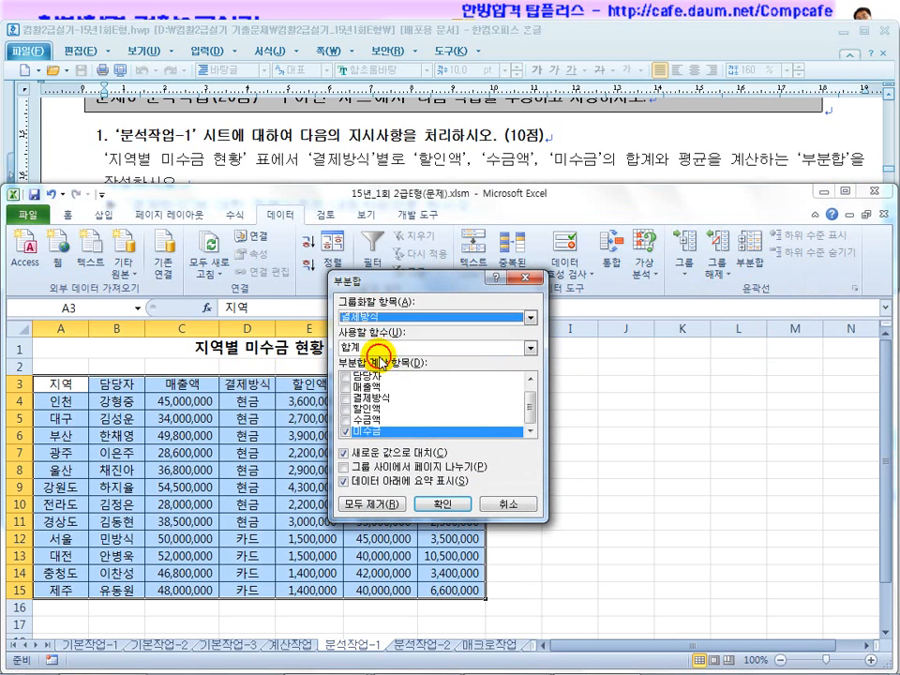
{"action": "left_click", "coordinate": [345, 408]}
{"action": "left_click", "coordinate": [345, 421]}
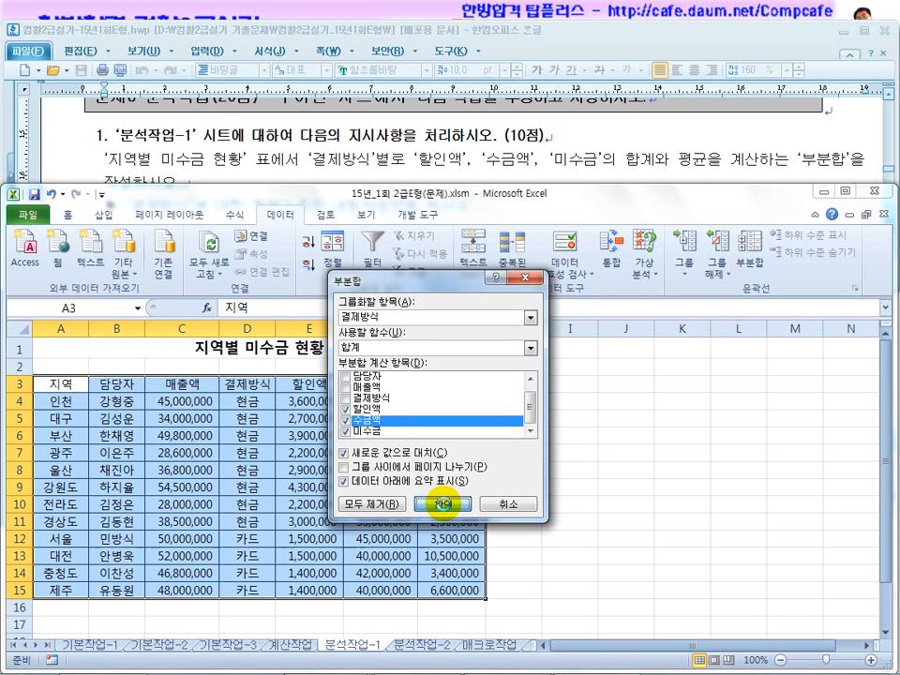
{"action": "left_click", "coordinate": [445, 506]}
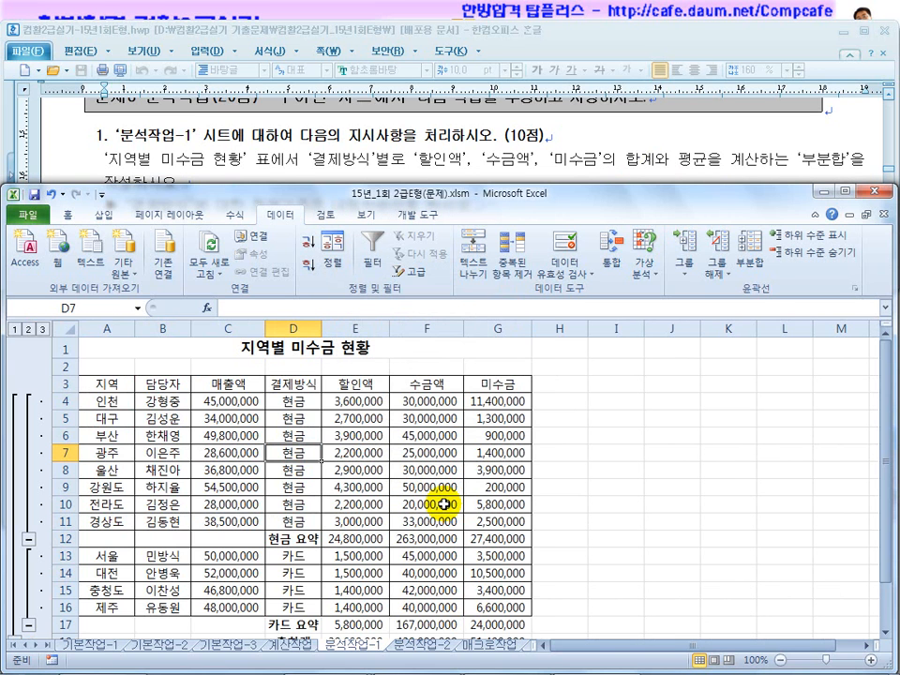
Add a second subtotal by 결제방식 using the 평균 function for the same three columns, without replacing the existing sum subtotals.
{"action": "left_click", "coordinate": [752, 257]}
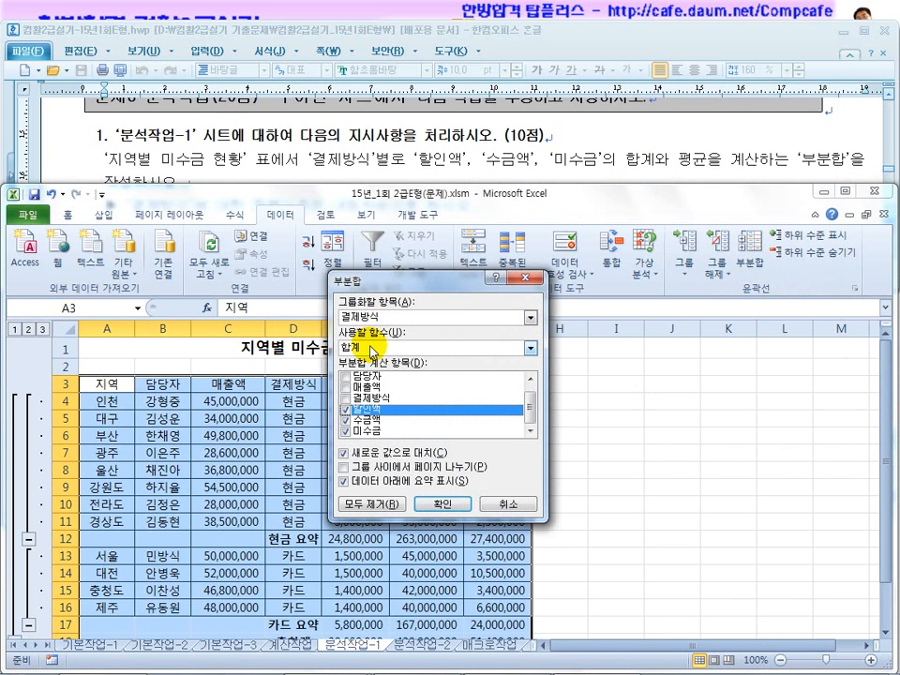
{"action": "left_click", "coordinate": [375, 347]}
{"action": "left_click", "coordinate": [373, 384]}
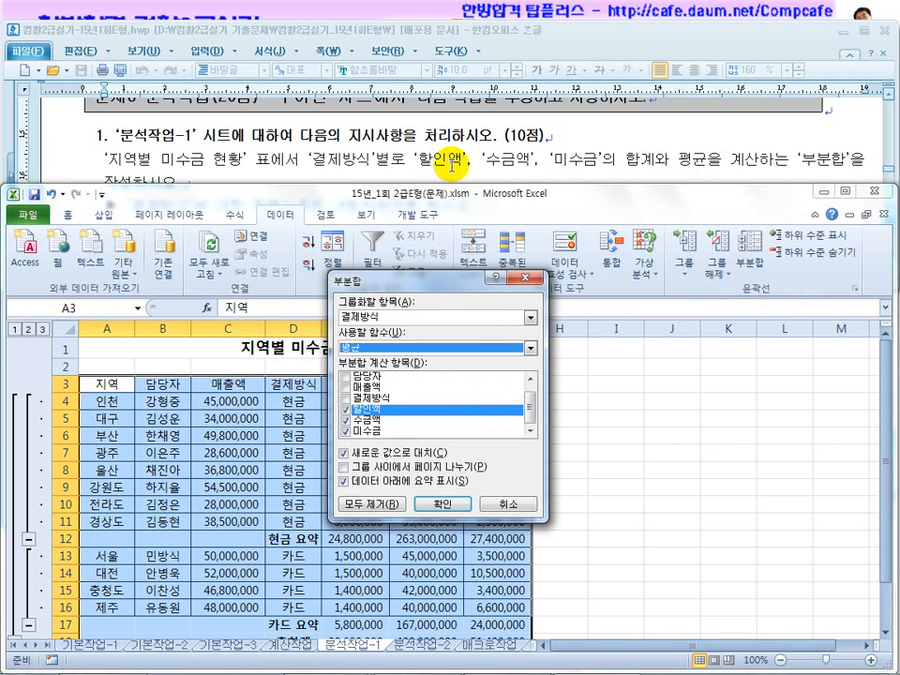
{"action": "left_click", "coordinate": [367, 455]}
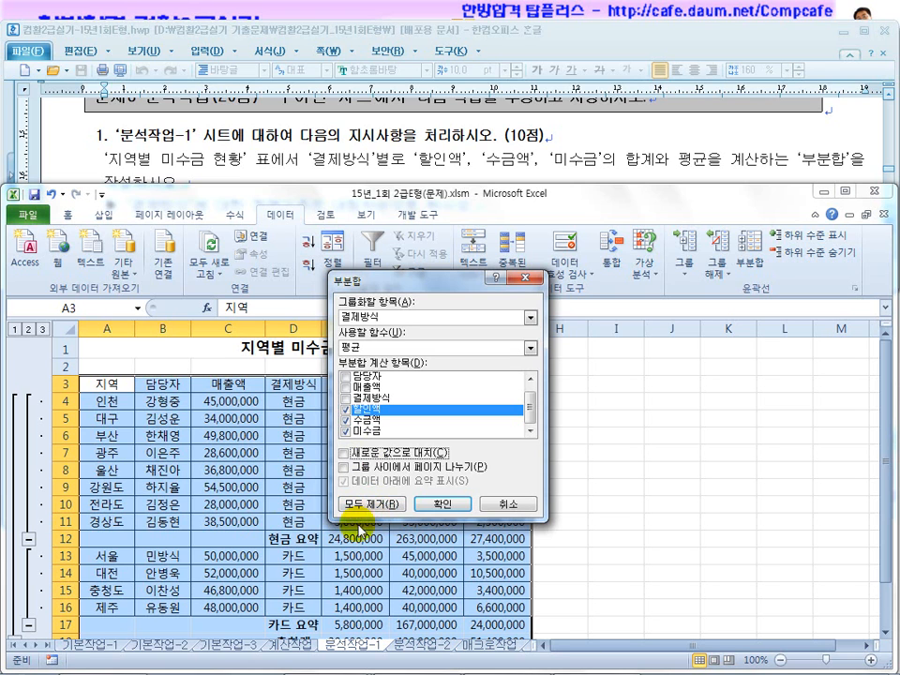
{"action": "left_click", "coordinate": [438, 506]}
Check the average and sum summary rows for 현금 and 카드 against the exam document's instruction on their display order.
{"action": "left_click", "coordinate": [309, 538]}
{"action": "left_click", "coordinate": [311, 555]}
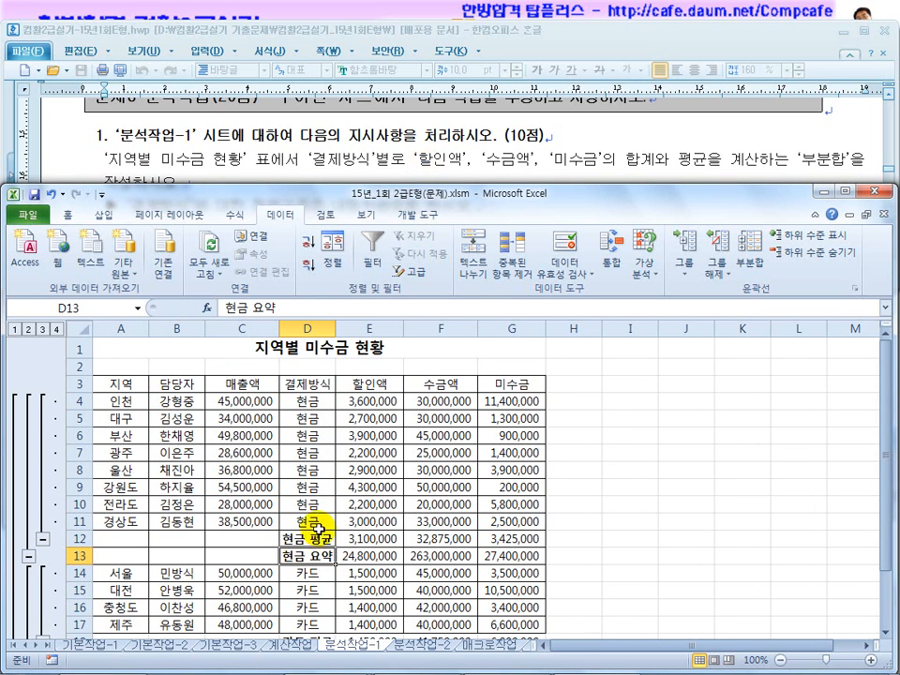
{"action": "left_click", "coordinate": [427, 172]}
{"action": "left_click", "coordinate": [325, 263]}
{"action": "scroll", "coordinate": [446, 235], "scroll_direction": "down", "scroll_amount": 1}
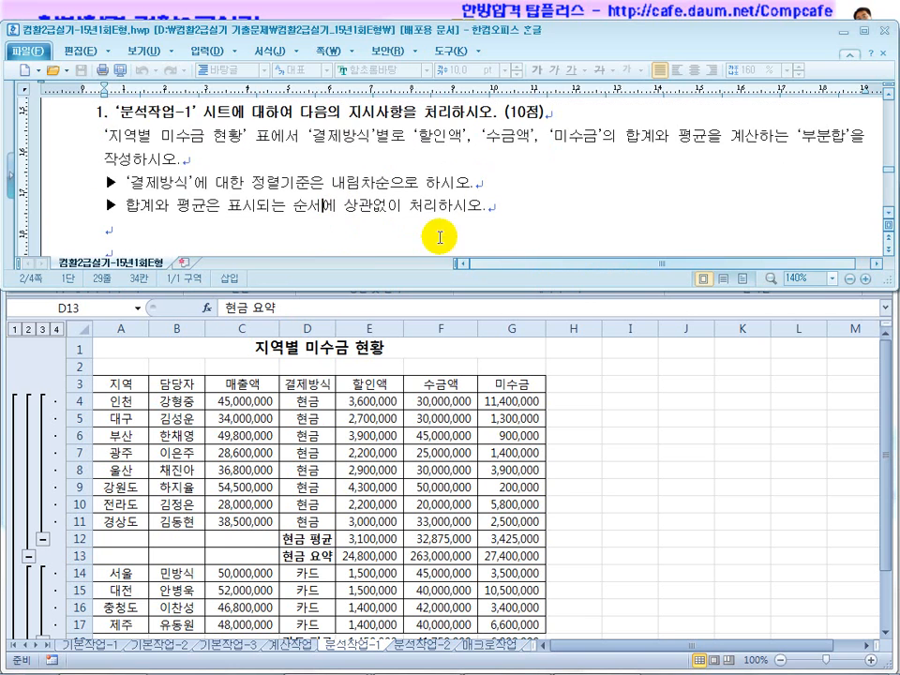
{"action": "key", "text": "alt+Tab"}
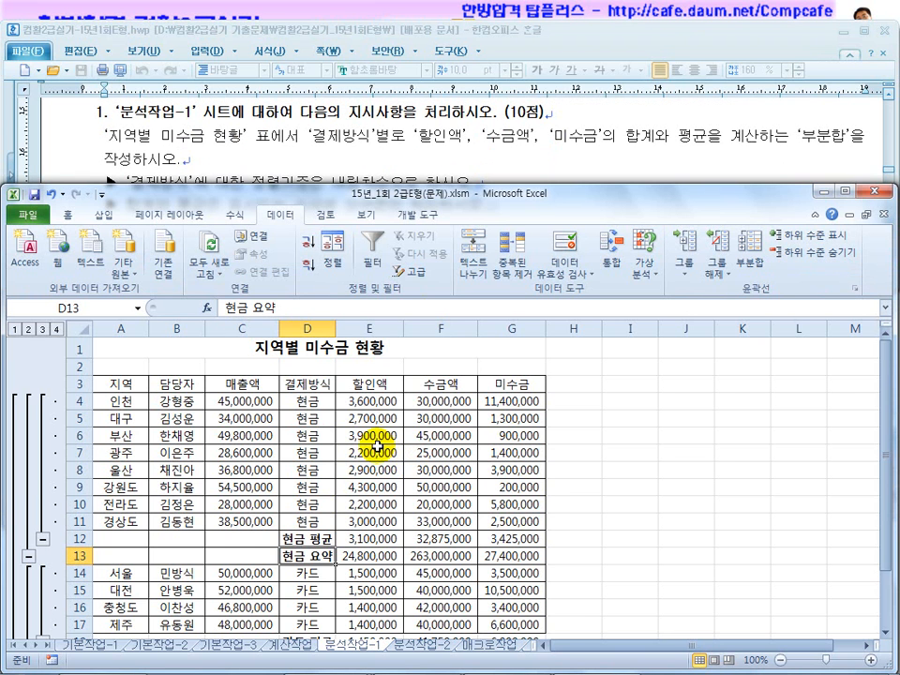
{"action": "scroll", "coordinate": [375, 445], "scroll_direction": "down", "scroll_amount": 4}
{"action": "scroll", "coordinate": [376, 447], "scroll_direction": "down", "scroll_amount": 1}
{"action": "scroll", "coordinate": [376, 446], "scroll_direction": "up", "scroll_amount": 2}
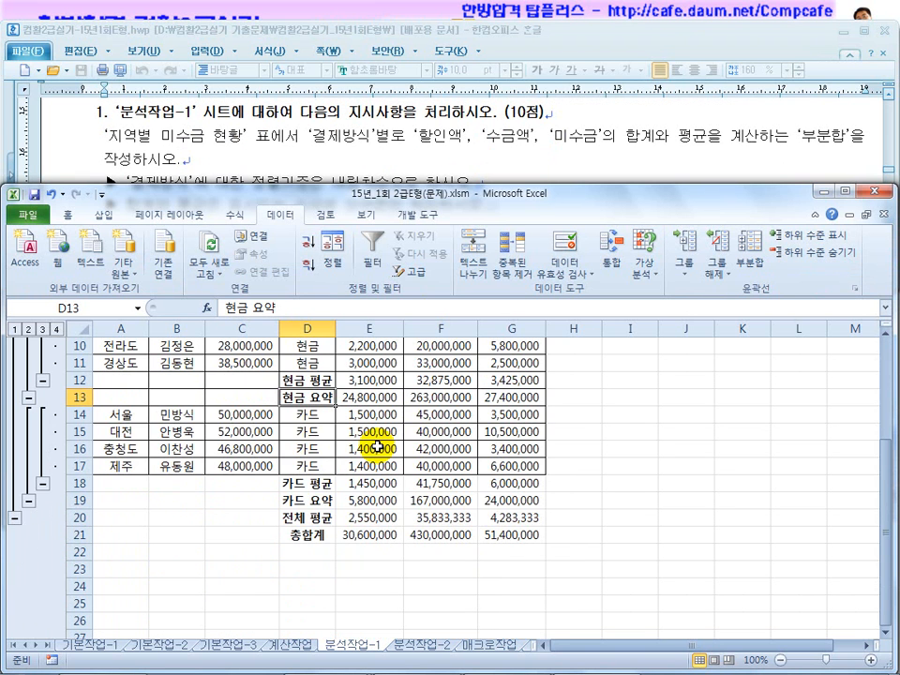
Find the 분석작업-2 goal seek instructions in the exam document and open the 분석작업-2 sheet.
{"action": "left_click", "coordinate": [368, 143]}
{"action": "scroll", "coordinate": [375, 242], "scroll_direction": "down", "scroll_amount": 1}
{"action": "scroll", "coordinate": [376, 238], "scroll_direction": "down", "scroll_amount": 1}
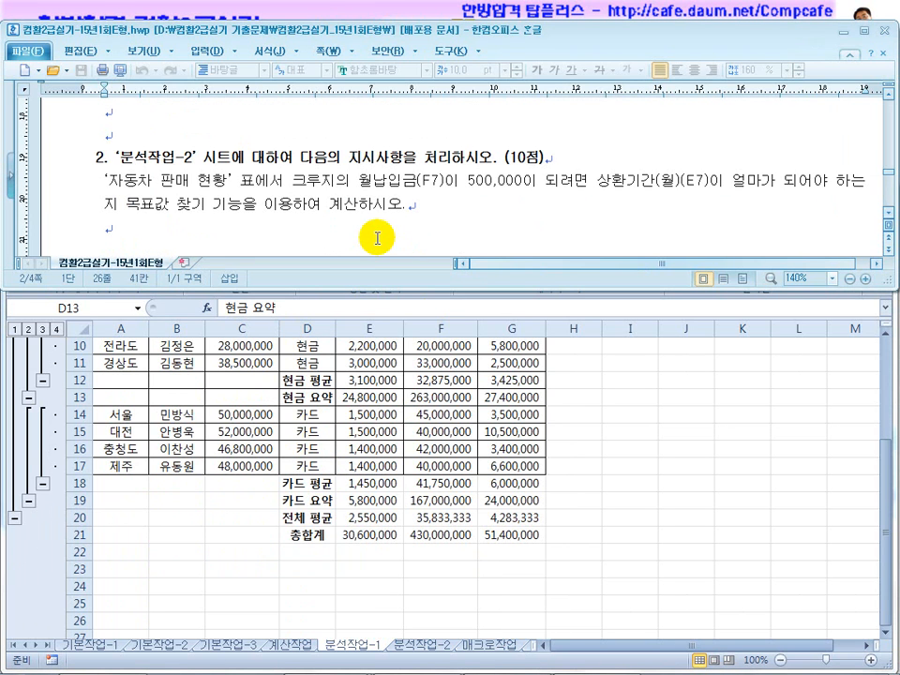
{"action": "left_click", "coordinate": [155, 204]}
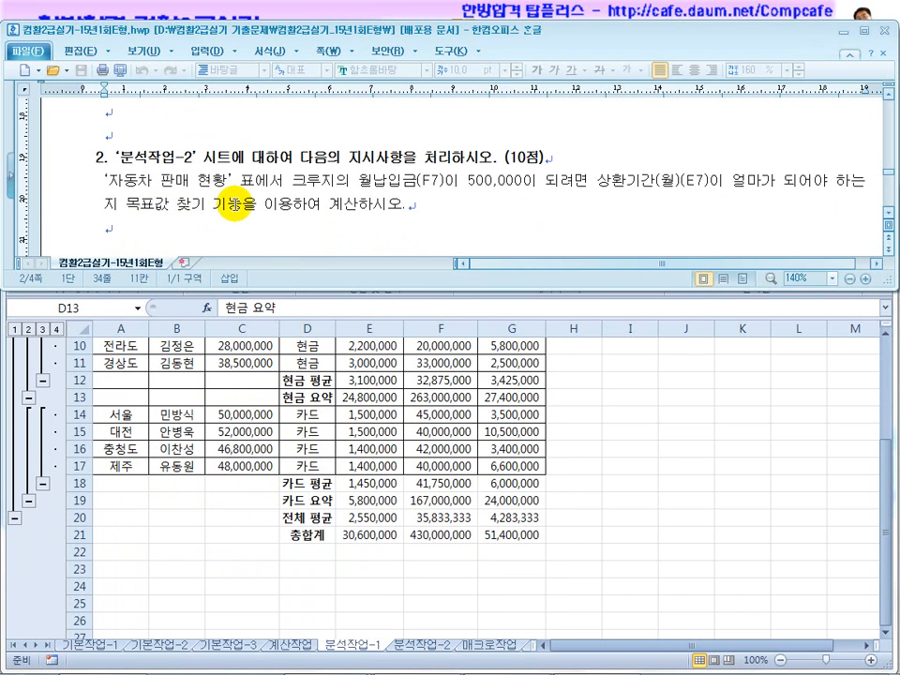
{"action": "scroll", "coordinate": [234, 202], "scroll_direction": "up", "scroll_amount": 1}
{"action": "left_click", "coordinate": [308, 397]}
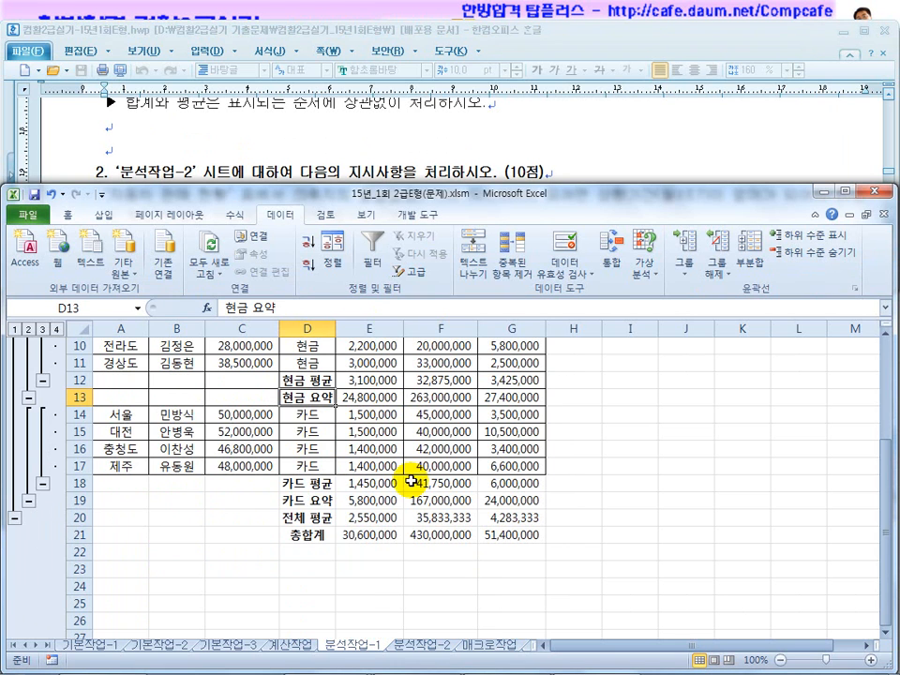
{"action": "left_click", "coordinate": [417, 645]}
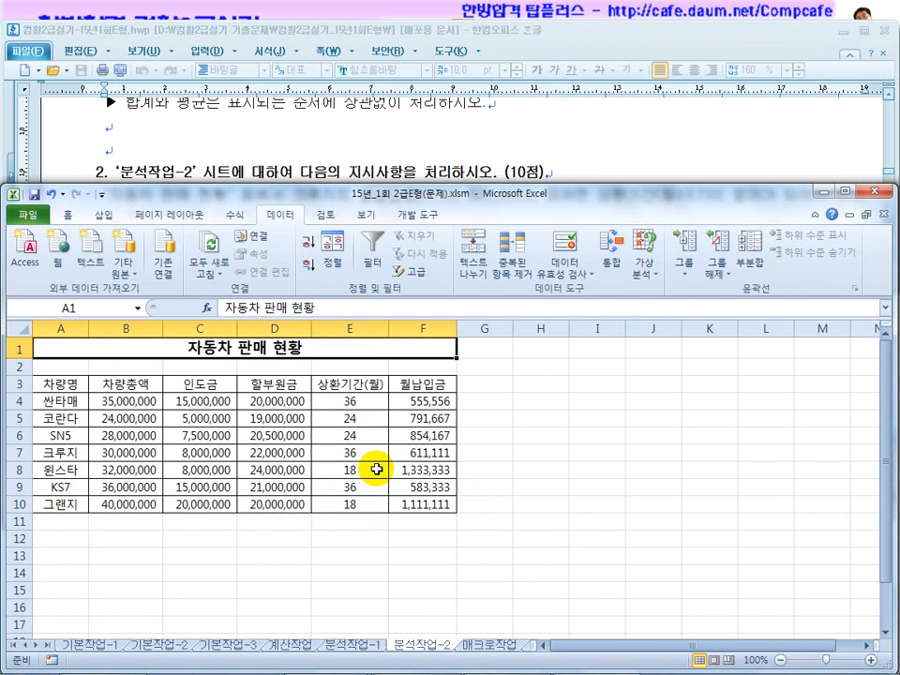
{"action": "left_click", "coordinate": [353, 151]}
{"action": "left_click", "coordinate": [889, 220]}
{"action": "left_click", "coordinate": [888, 220]}
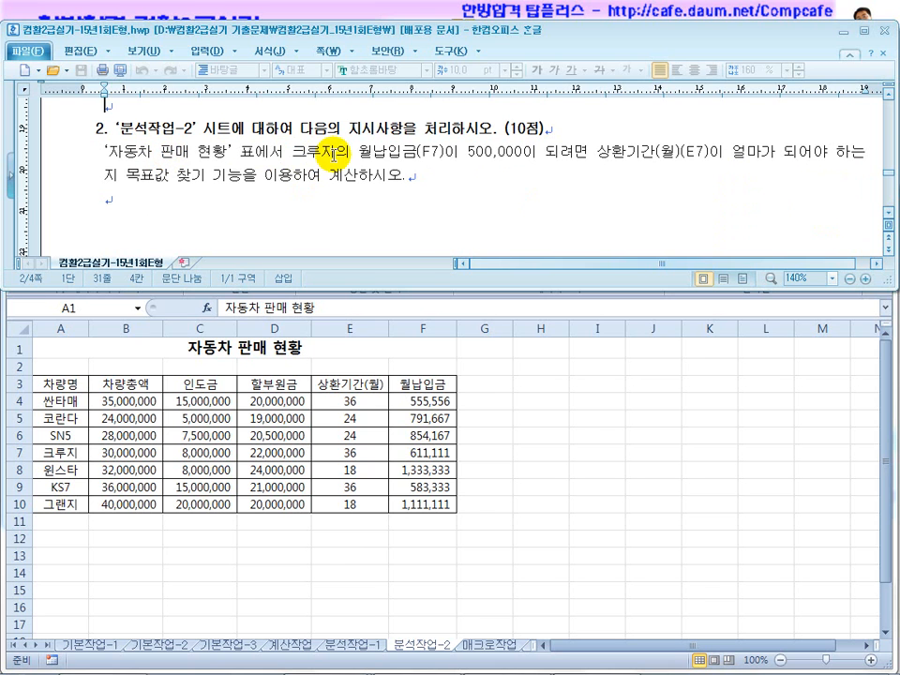
Examine the 크루지 row of the 자동차 판매 현황 table, comparing the 월납입금 formula in F7 with the 상환기간(월) input in E7.
{"action": "left_click", "coordinate": [253, 444]}
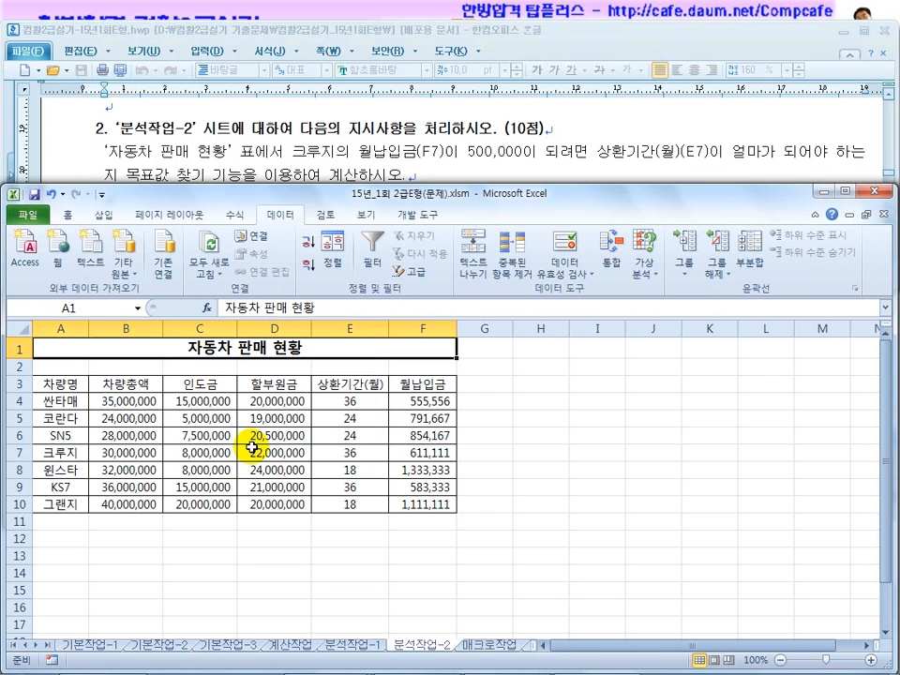
{"action": "left_click_drag", "start_coordinate": [45, 452], "coordinate": [438, 448]}
{"action": "left_click", "coordinate": [440, 454]}
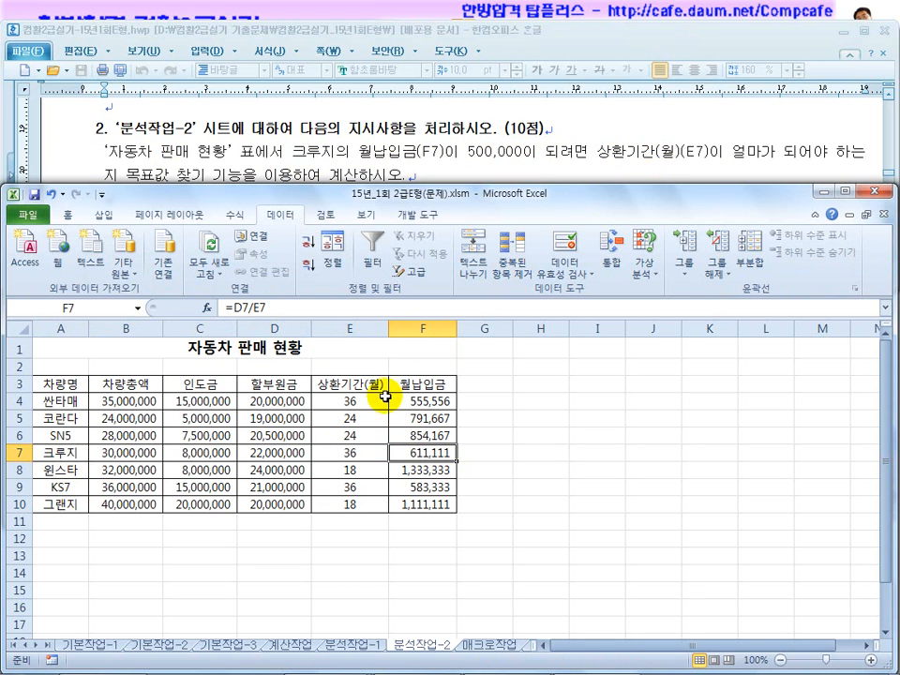
{"action": "left_click", "coordinate": [362, 453]}
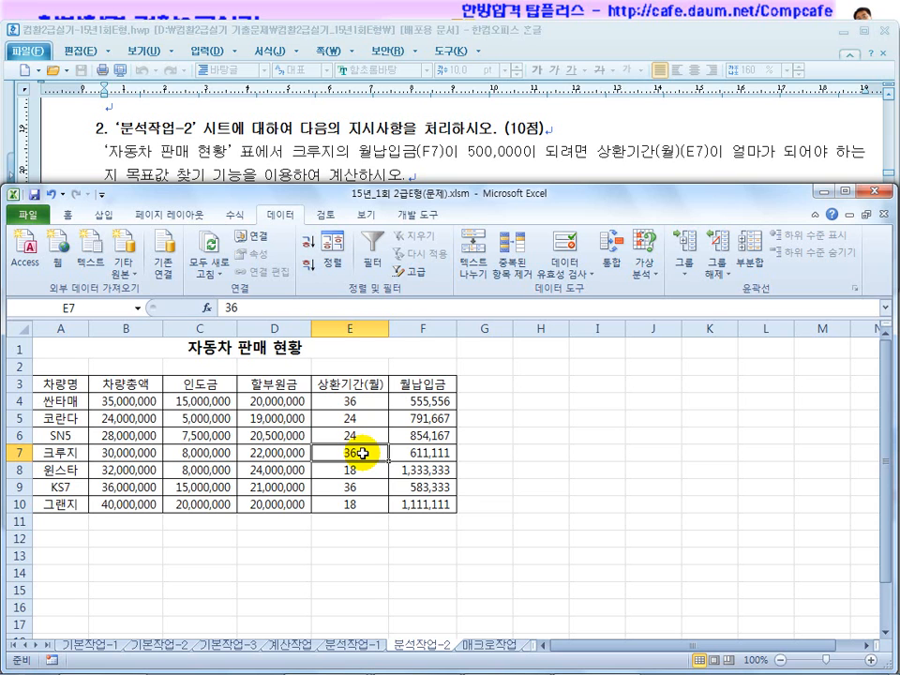
{"action": "left_click", "coordinate": [428, 451]}
{"action": "left_click", "coordinate": [356, 454]}
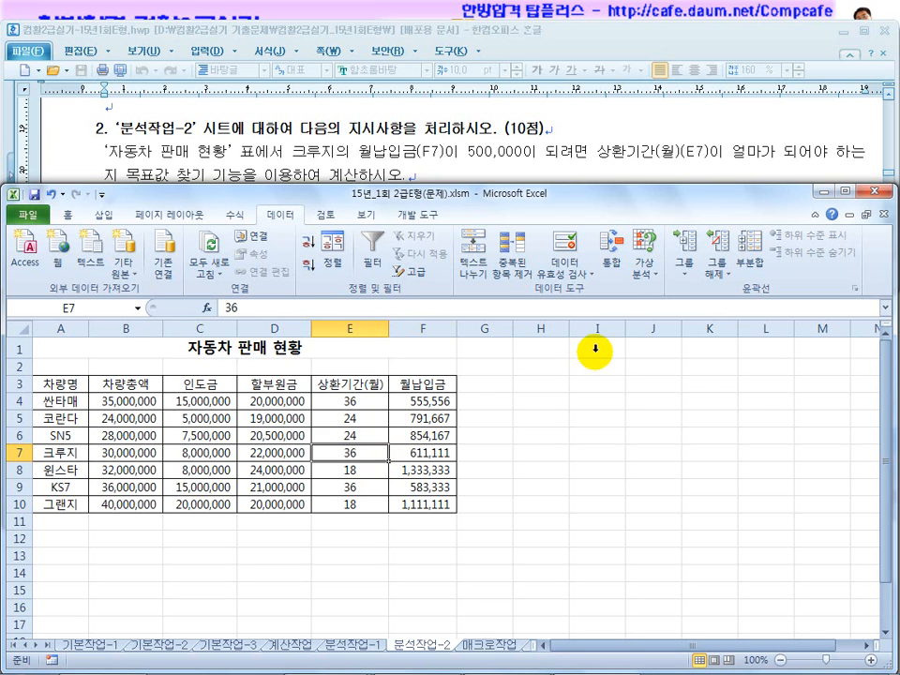
Run Goal Seek so formula cell $F$7 reaches 500000 by changing $E$7, and accept the solution.
{"action": "left_click", "coordinate": [637, 270]}
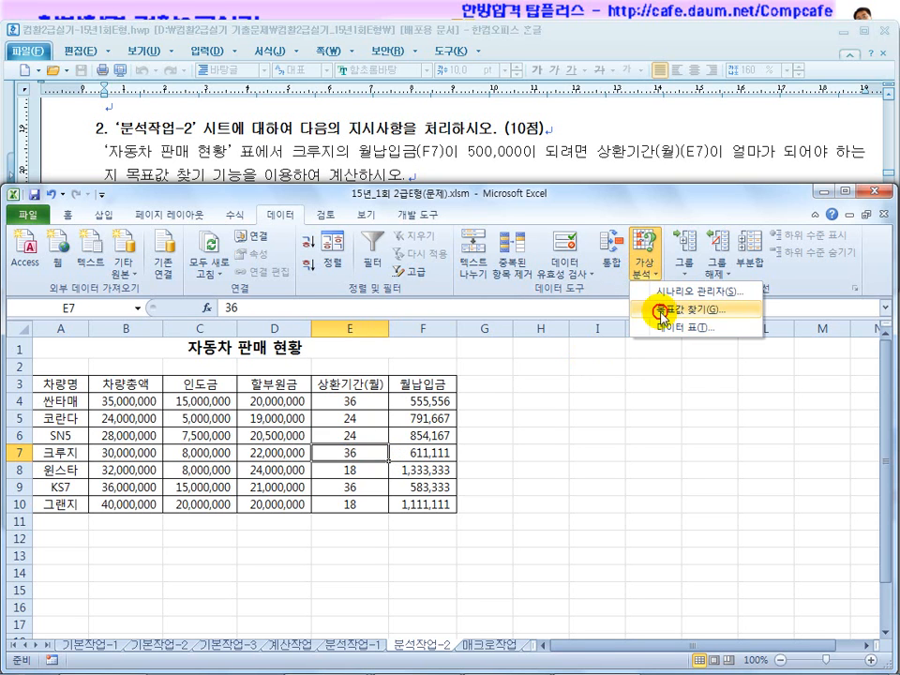
{"action": "left_click", "coordinate": [690, 309]}
{"action": "left_click_drag", "start_coordinate": [445, 358], "coordinate": [229, 382]}
{"action": "left_click", "coordinate": [422, 451]}
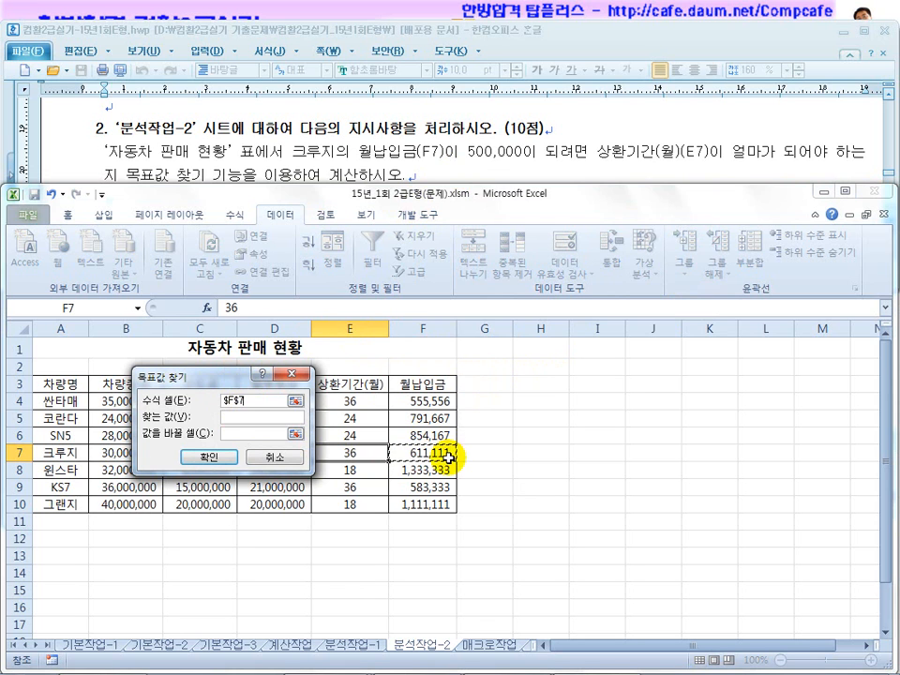
{"action": "left_click", "coordinate": [253, 417]}
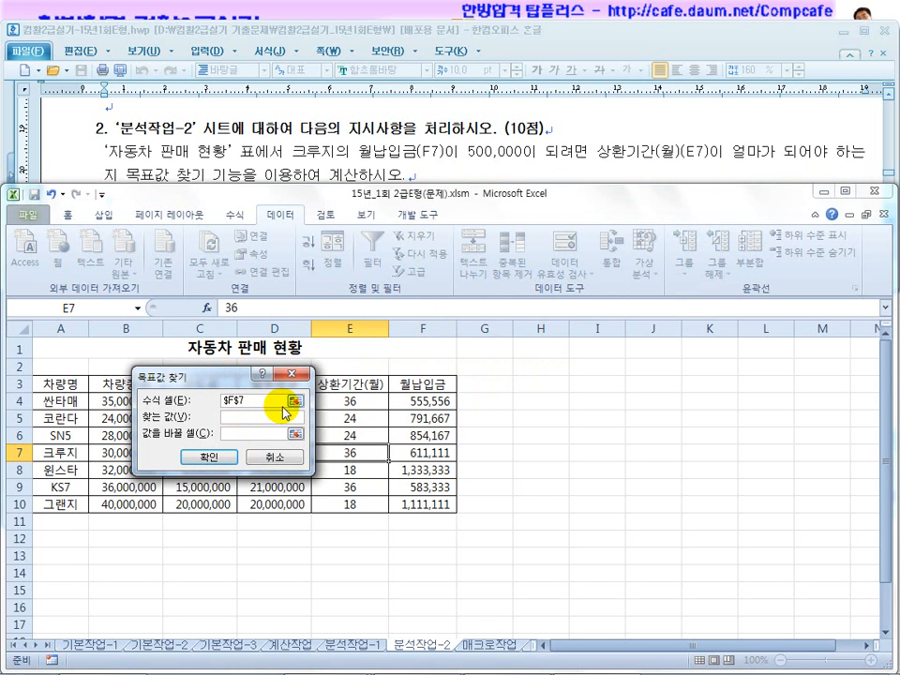
{"action": "left_click", "coordinate": [236, 431]}
{"action": "left_click_drag", "start_coordinate": [160, 374], "coordinate": [155, 397]}
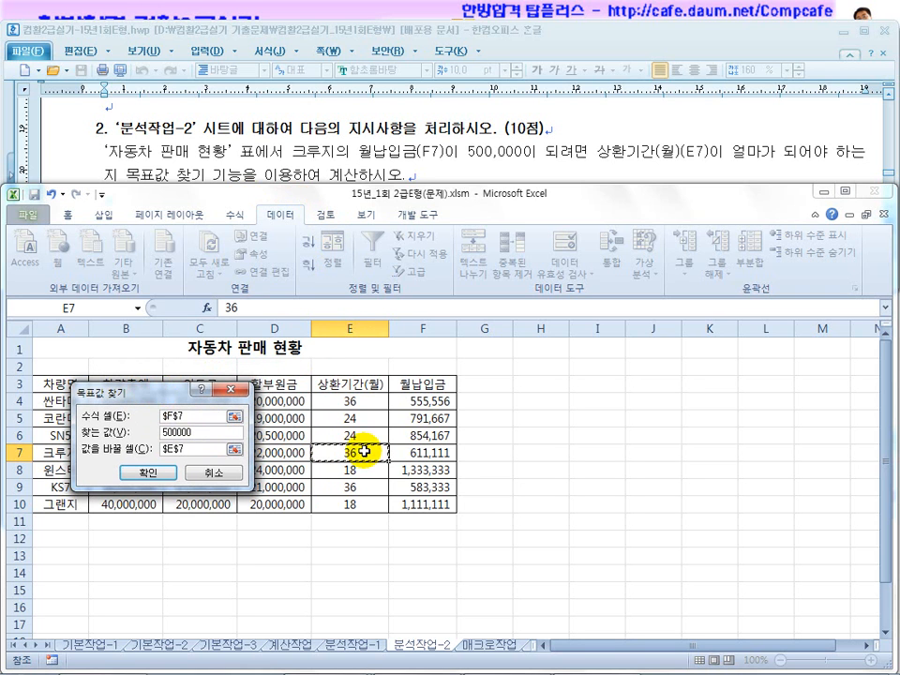
{"action": "left_click", "coordinate": [157, 474]}
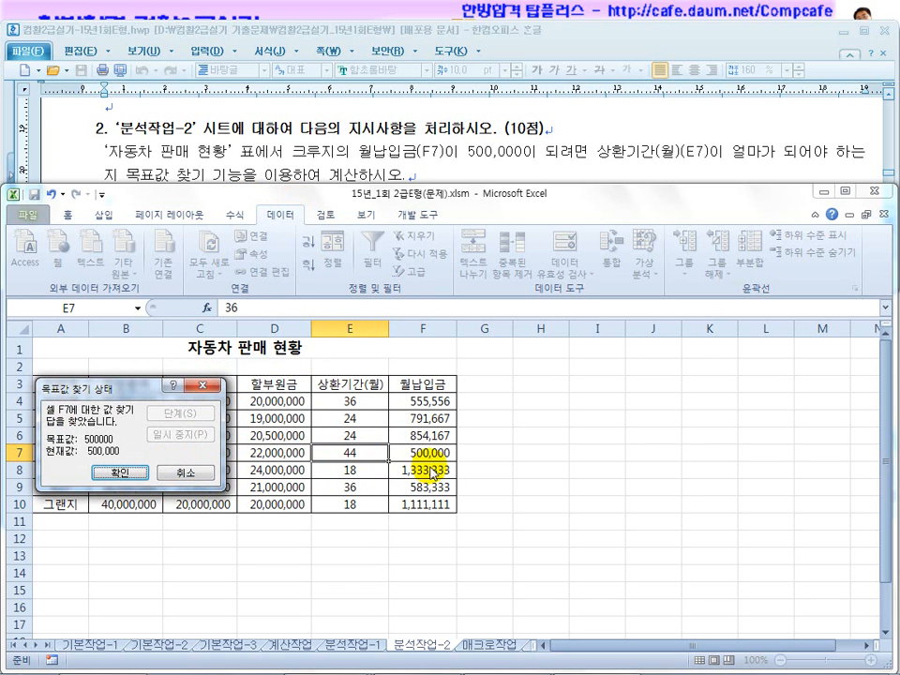
{"action": "left_click", "coordinate": [125, 472]}
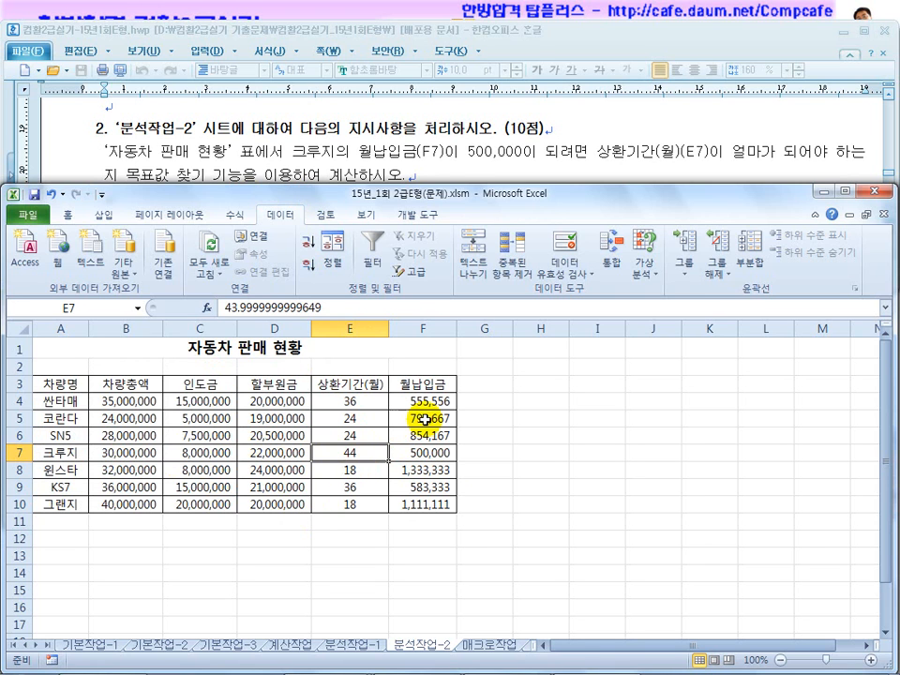
Find the 매크로작업 task instructions in the exam document and open the 매크로작업 sheet with the 부서별 인사평가 결과 table.
{"action": "left_click", "coordinate": [447, 159]}
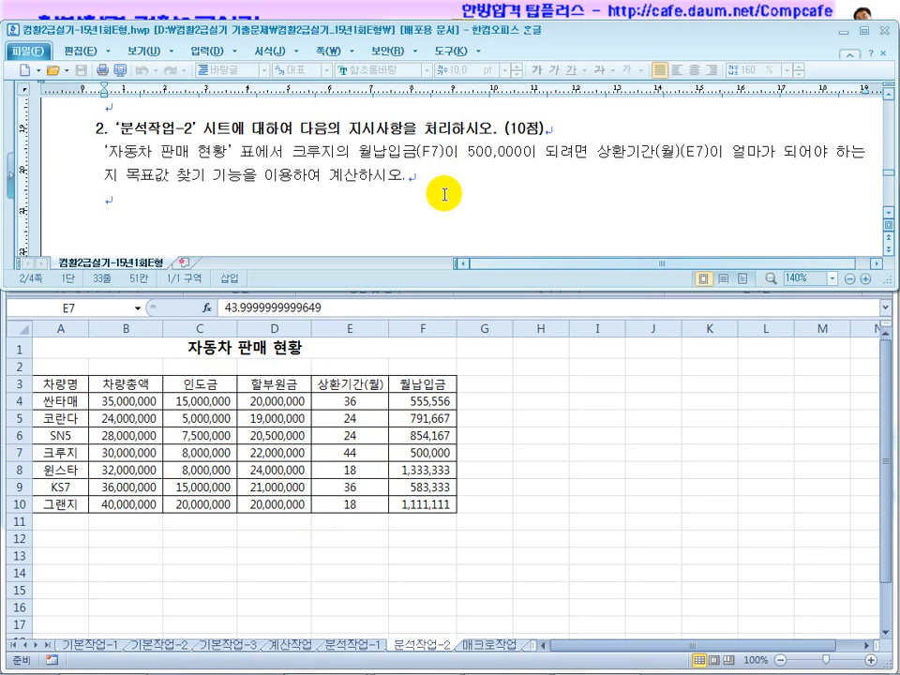
{"action": "scroll", "coordinate": [444, 194], "scroll_direction": "down", "scroll_amount": 6}
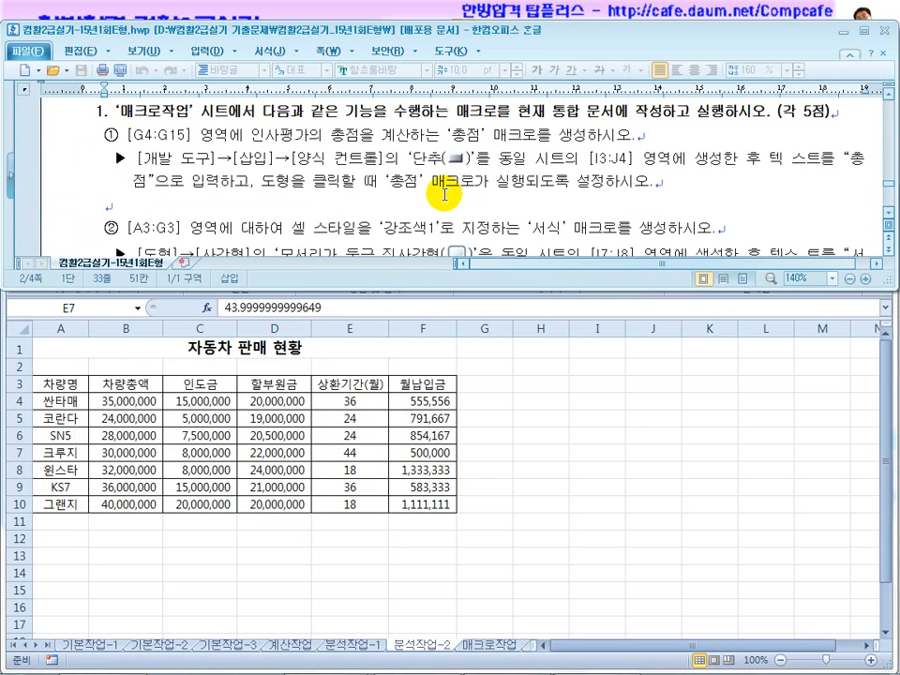
{"action": "left_click", "coordinate": [489, 433]}
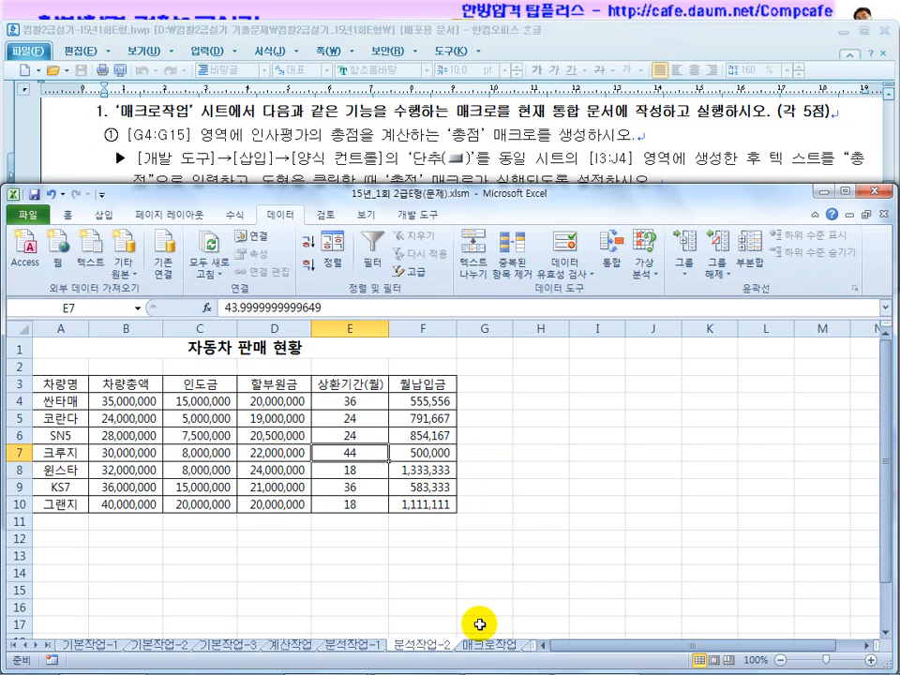
{"action": "left_click", "coordinate": [488, 646]}
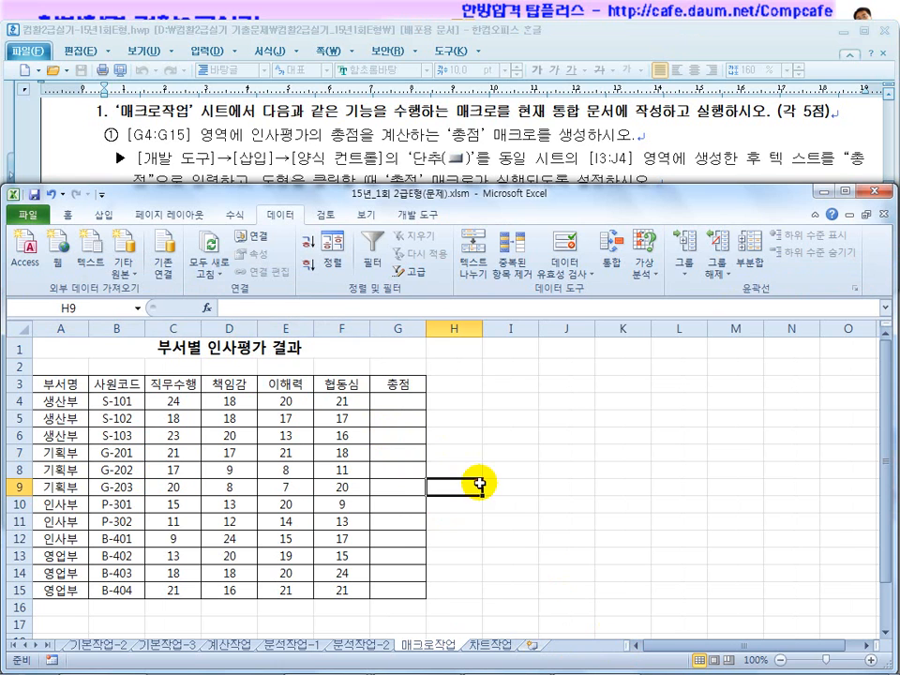
{"action": "left_click", "coordinate": [271, 613]}
{"action": "left_click", "coordinate": [447, 502]}
{"action": "left_click", "coordinate": [298, 609]}
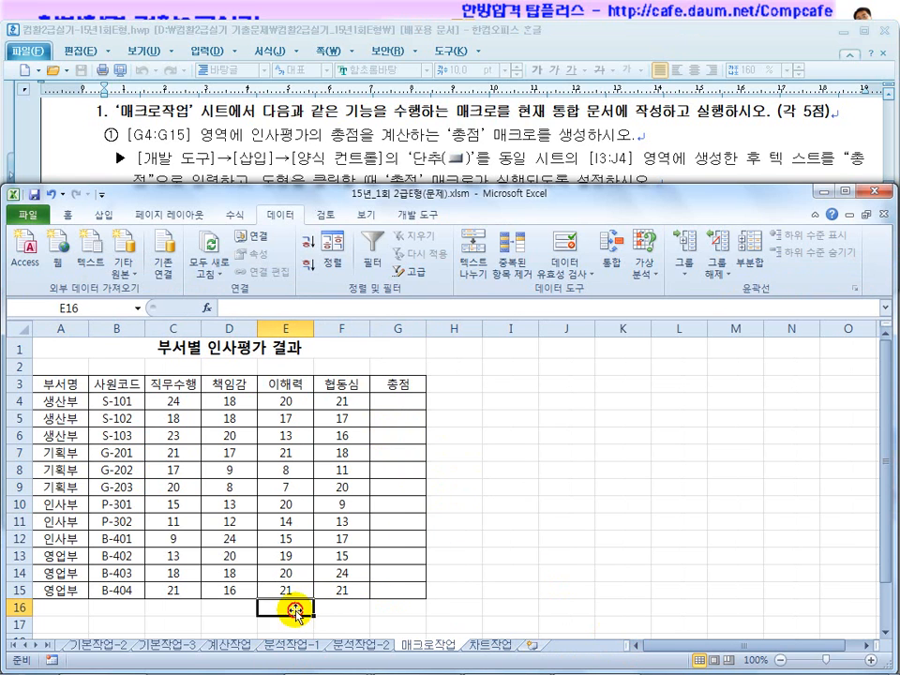
Read the exam document's 매크로작업 requirements for the 총점 and 서식 macros and return to the worksheet.
{"action": "left_click", "coordinate": [298, 155]}
{"action": "scroll", "coordinate": [196, 208], "scroll_direction": "down", "scroll_amount": 3}
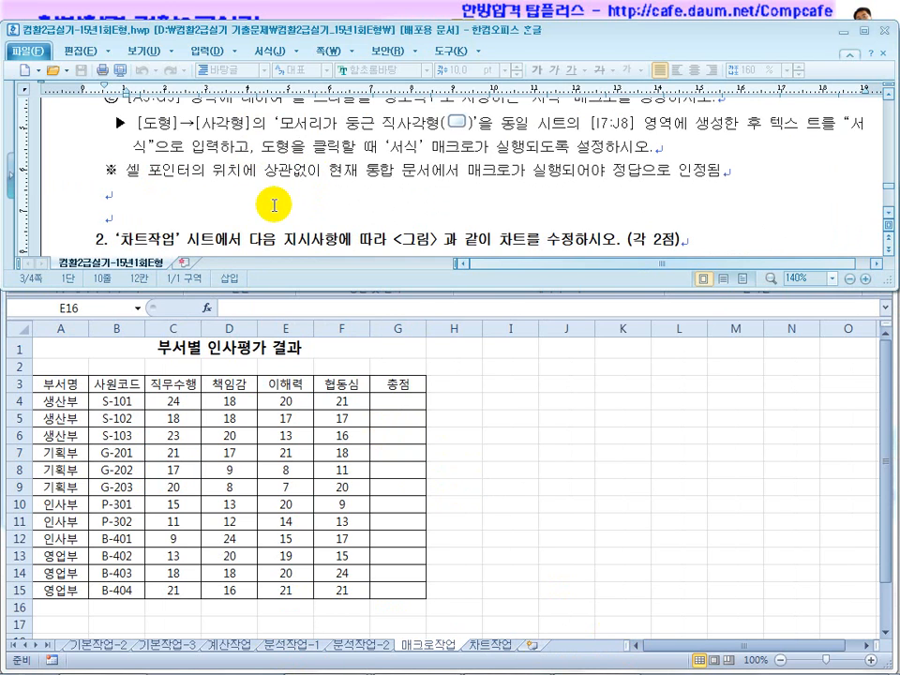
{"action": "left_click", "coordinate": [466, 461]}
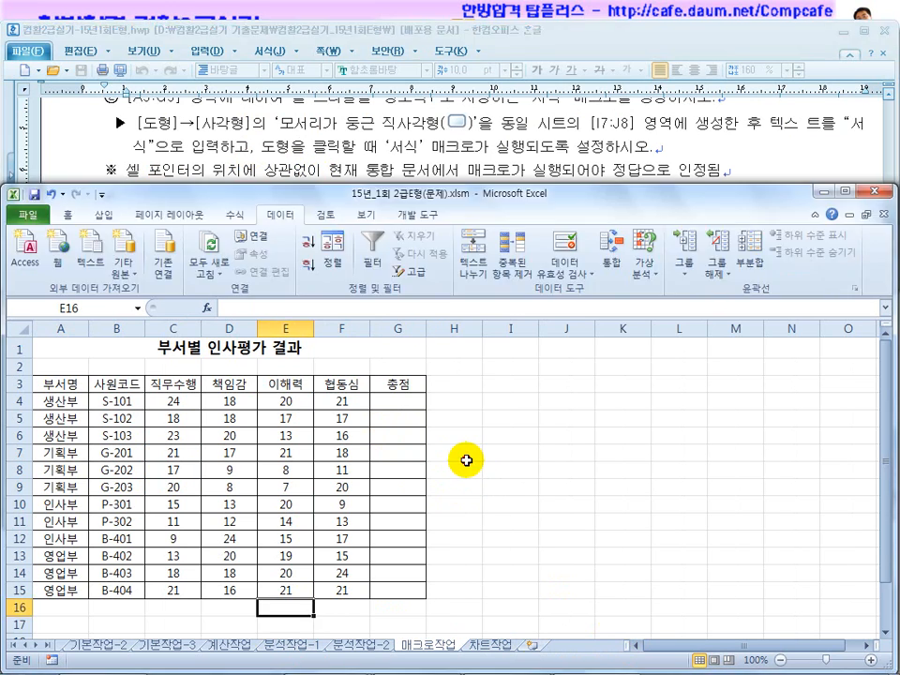
{"action": "left_click", "coordinate": [465, 459]}
{"action": "left_click", "coordinate": [248, 623]}
{"action": "left_click", "coordinate": [481, 434]}
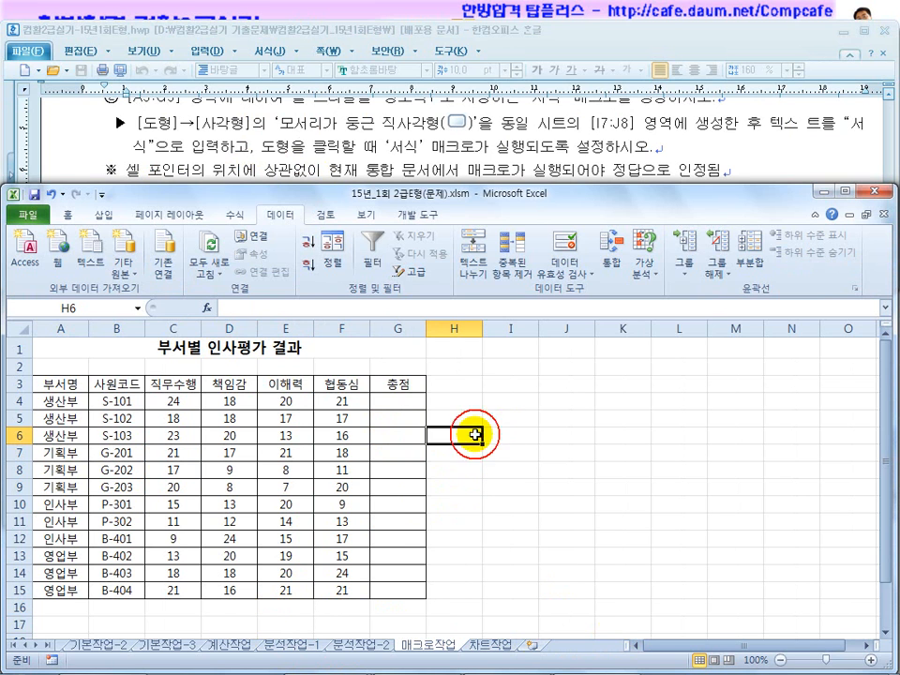
{"action": "left_click", "coordinate": [356, 167]}
{"action": "scroll", "coordinate": [356, 166], "scroll_direction": "up", "scroll_amount": 2}
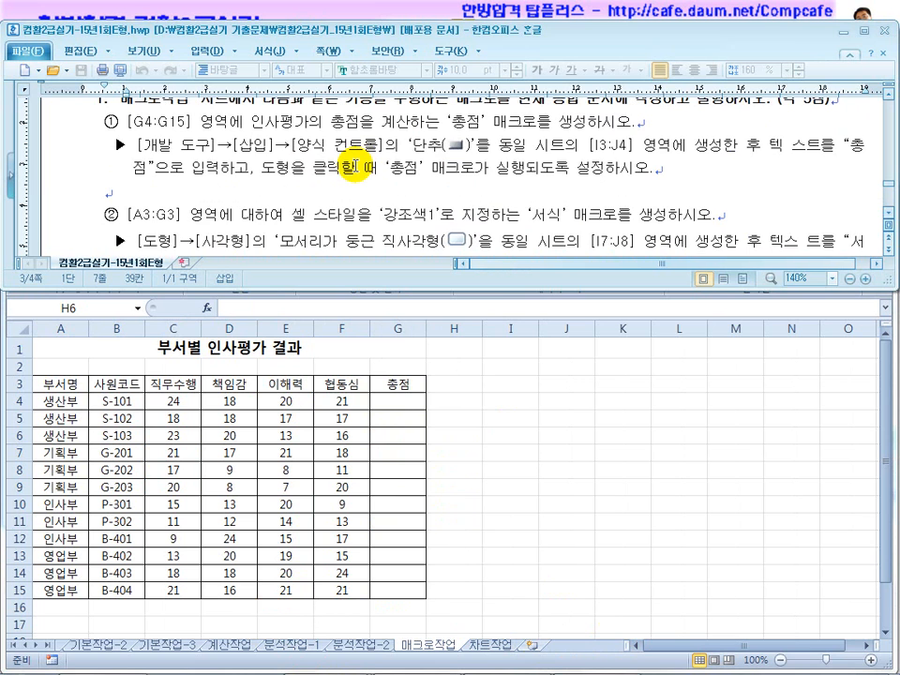
{"action": "left_click", "coordinate": [450, 391]}
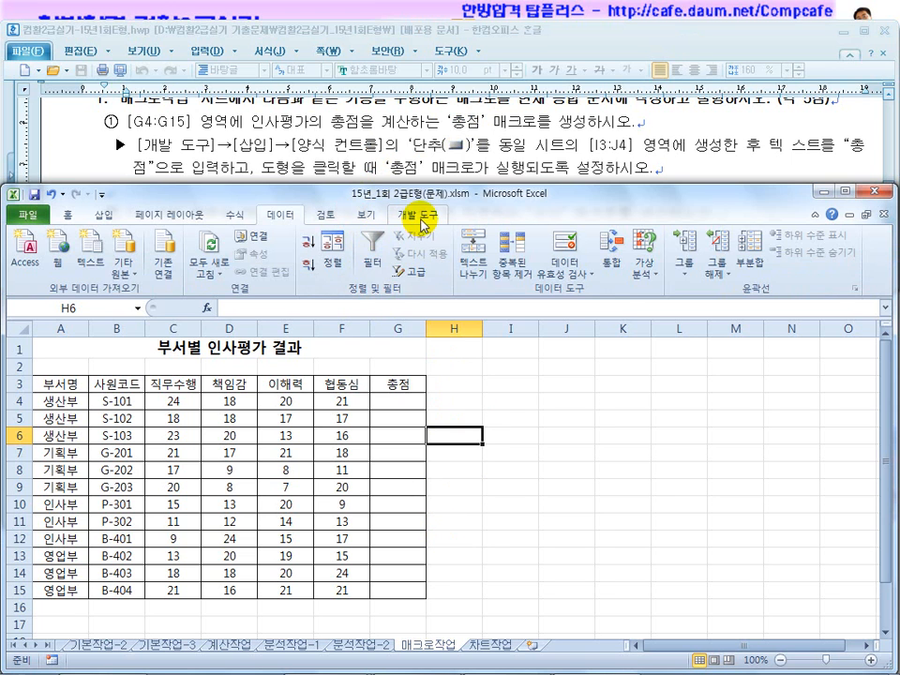
Start recording a macro named 총점, stored in 현재 통합 문서.
{"action": "left_click", "coordinate": [419, 213]}
{"action": "left_click", "coordinate": [119, 236]}
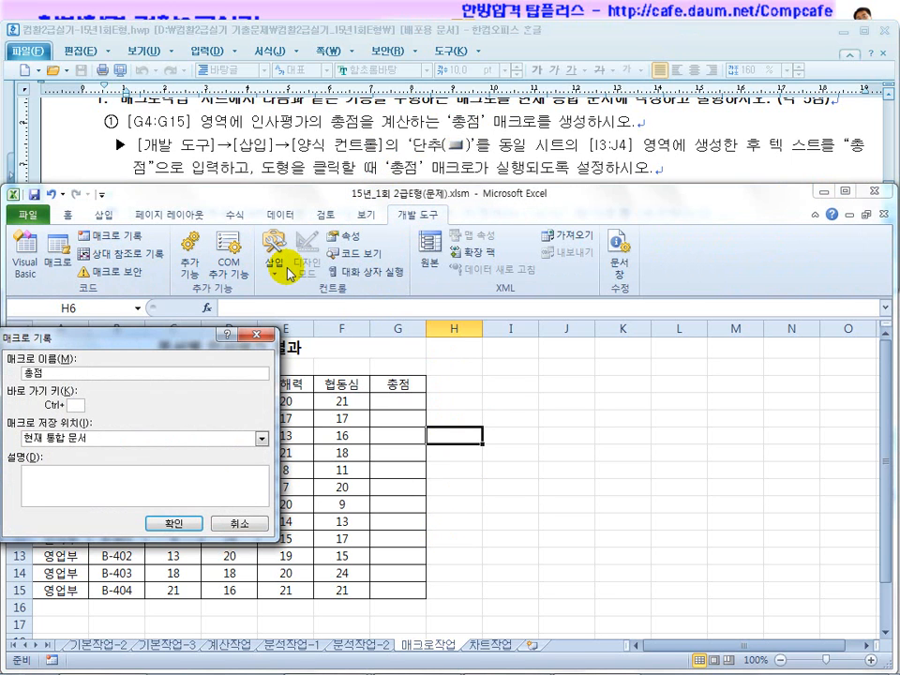
{"action": "key", "text": "Return"}
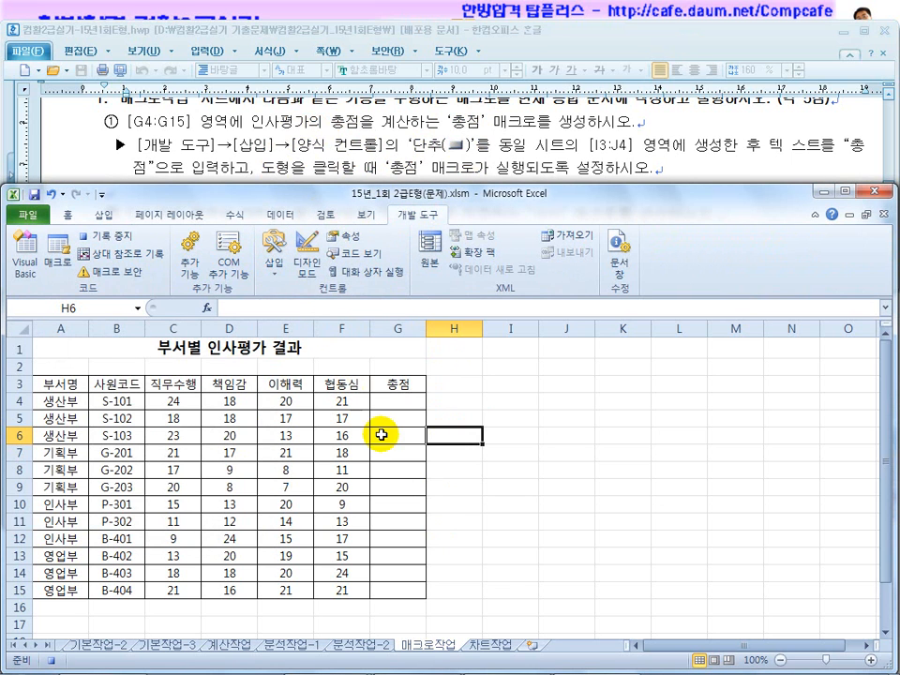
Enter =sum(C4:F4) in G4 to total the first employee's four evaluation scores.
{"action": "left_click", "coordinate": [394, 398]}
{"action": "left_click_drag", "start_coordinate": [172, 401], "coordinate": [339, 401]}
{"action": "left_click", "coordinate": [410, 404]}
{"action": "type", "text": "=sum("}
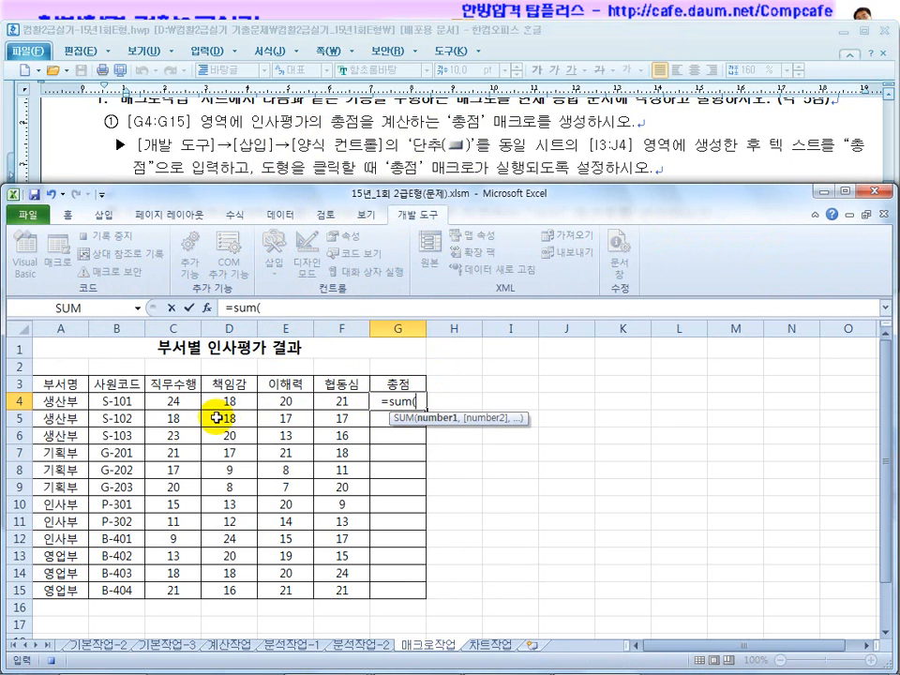
{"action": "left_click_drag", "start_coordinate": [174, 398], "coordinate": [331, 405]}
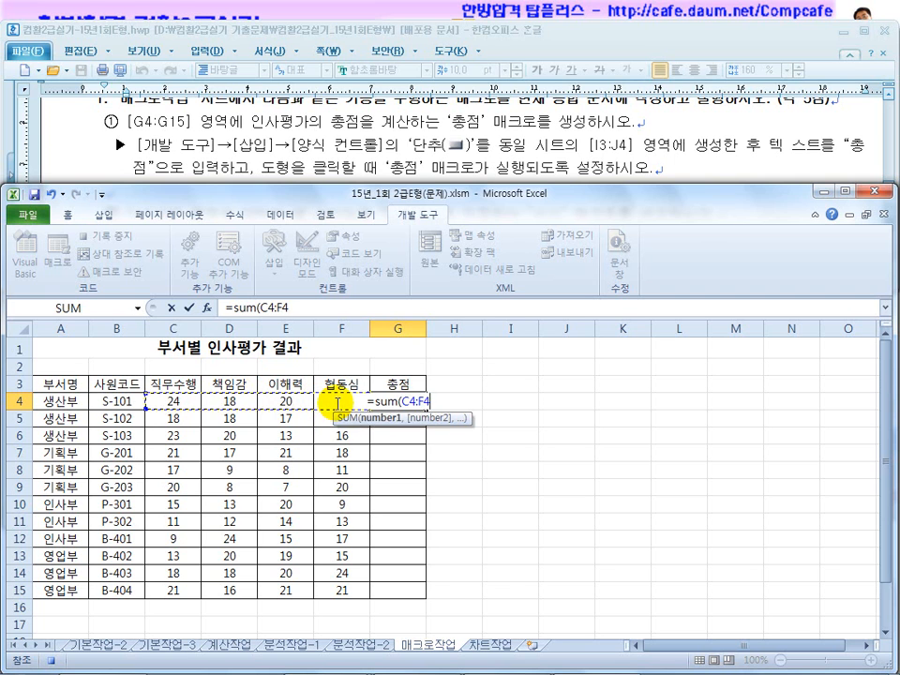
{"action": "type", "text": ")"}
{"action": "key", "text": "Return"}
Fill the G4 formula down through G15 and stop recording the 총점 macro.
{"action": "left_click", "coordinate": [403, 402]}
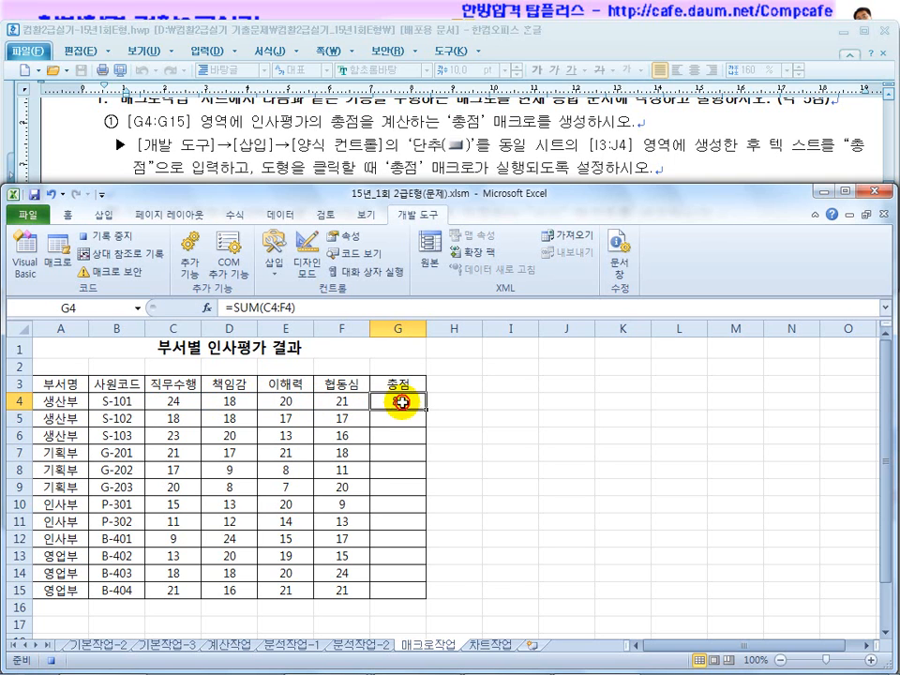
{"action": "left_click_drag", "start_coordinate": [425, 409], "coordinate": [418, 593]}
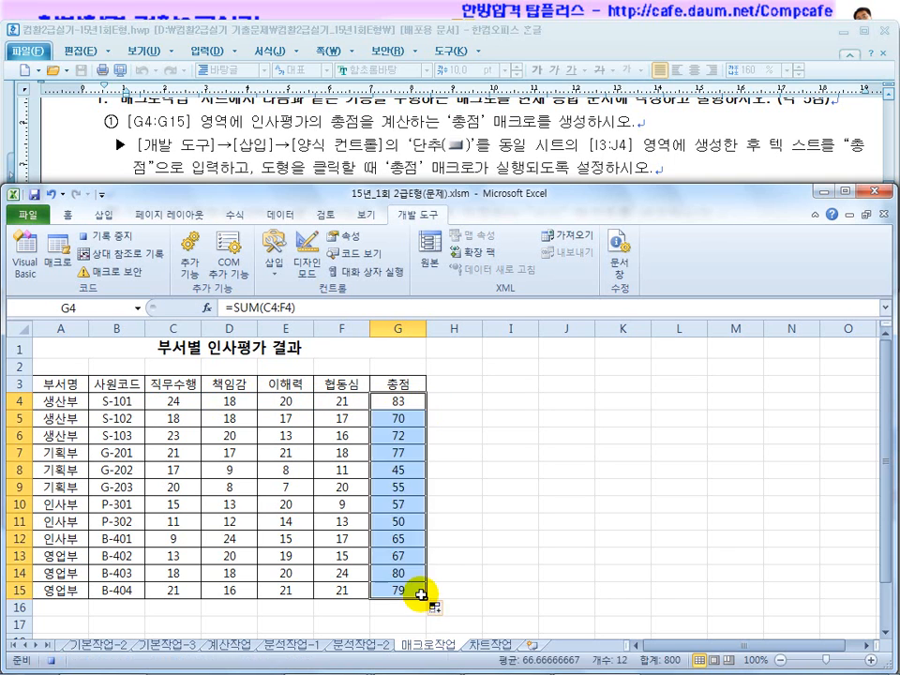
{"action": "left_click", "coordinate": [444, 477]}
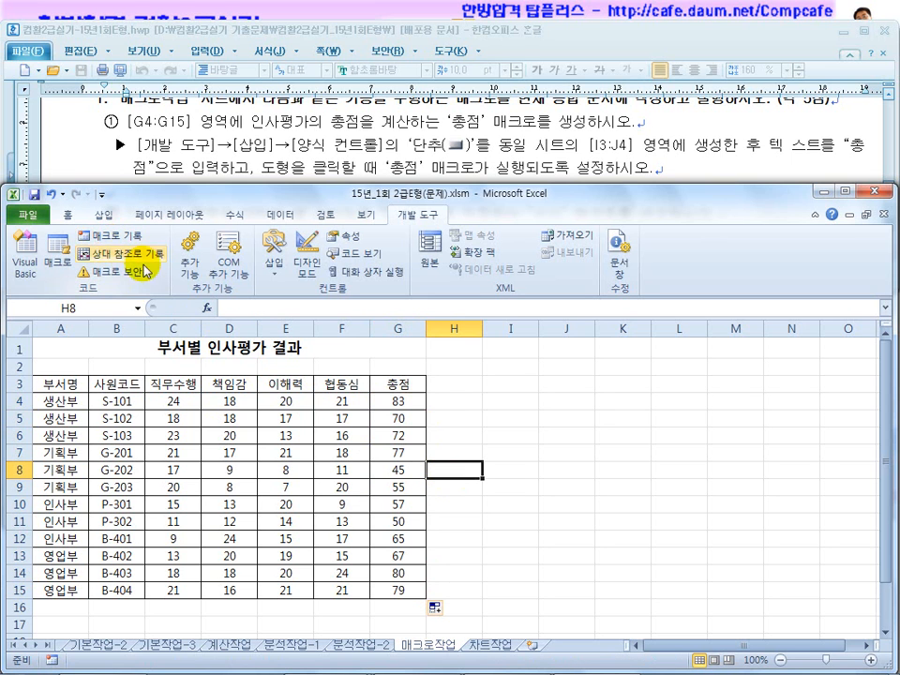
Check the second macro task in the exam document and start recording a macro named 서식 in 현재 통합 문서.
{"action": "left_click", "coordinate": [293, 165]}
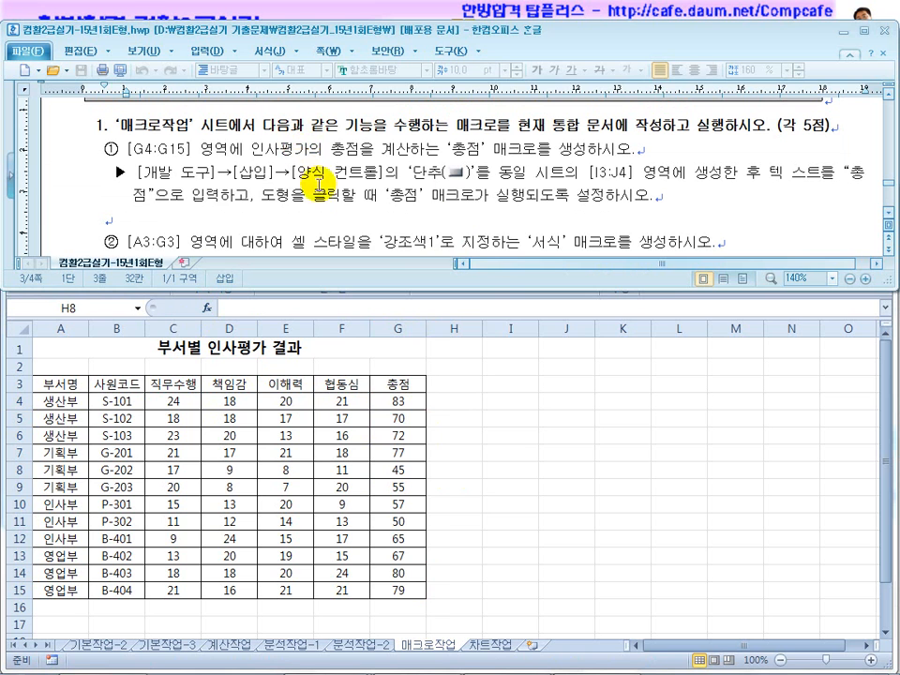
{"action": "scroll", "coordinate": [471, 174], "scroll_direction": "down", "scroll_amount": 3}
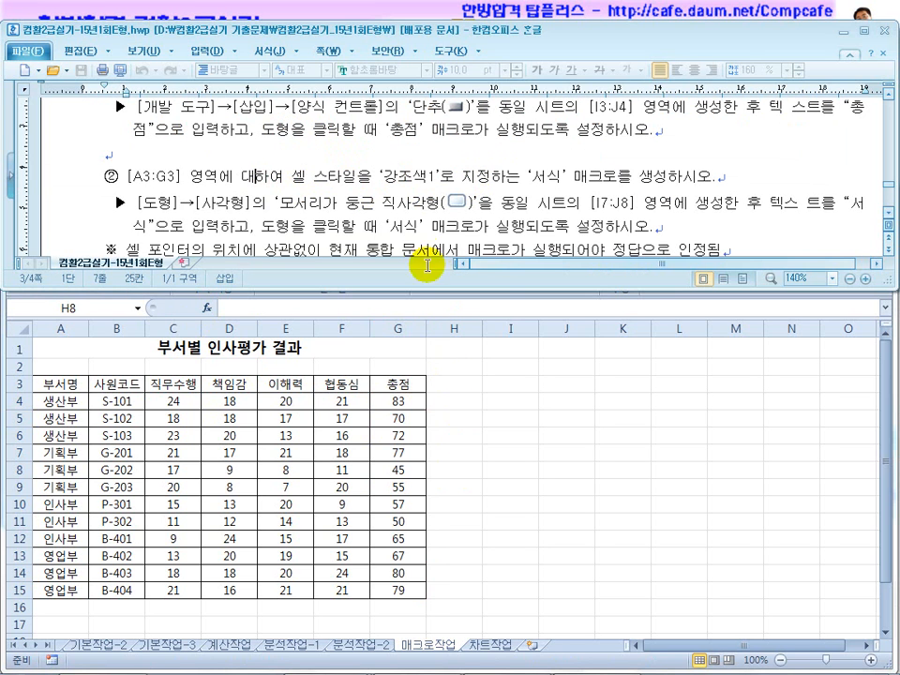
{"action": "scroll", "coordinate": [843, 253], "scroll_direction": "down", "scroll_amount": 1}
{"action": "scroll", "coordinate": [887, 207], "scroll_direction": "down", "scroll_amount": 1}
{"action": "left_click", "coordinate": [472, 409]}
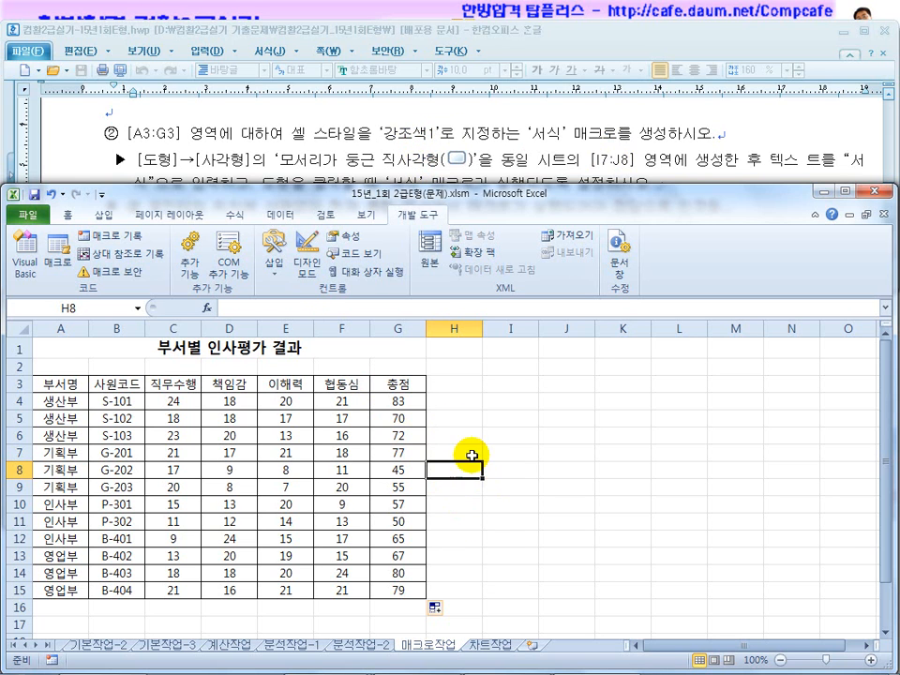
{"action": "left_click", "coordinate": [128, 244]}
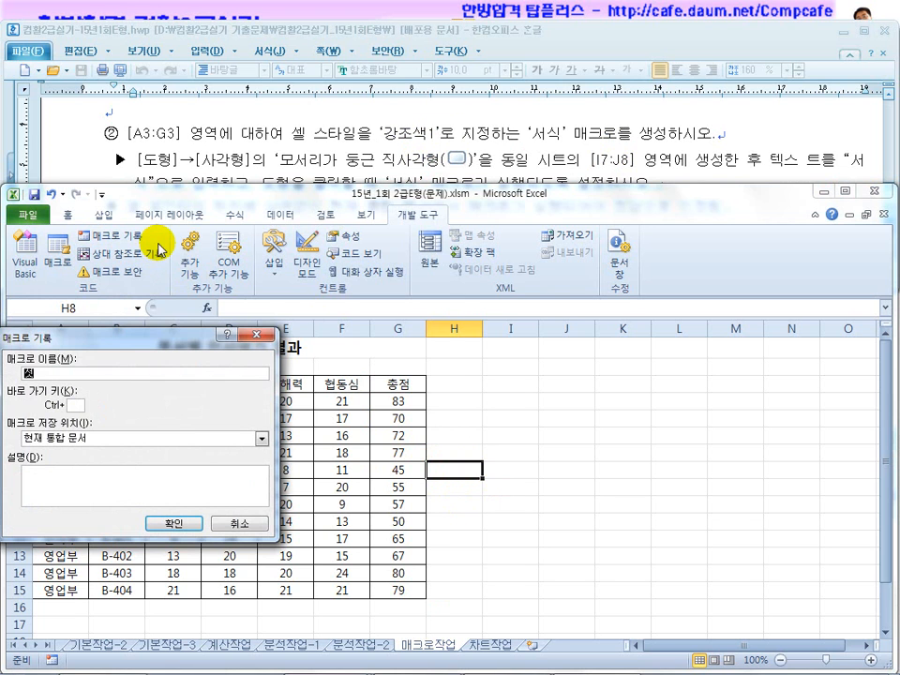
{"action": "type", "text": "서식"}
{"action": "left_click", "coordinate": [171, 522]}
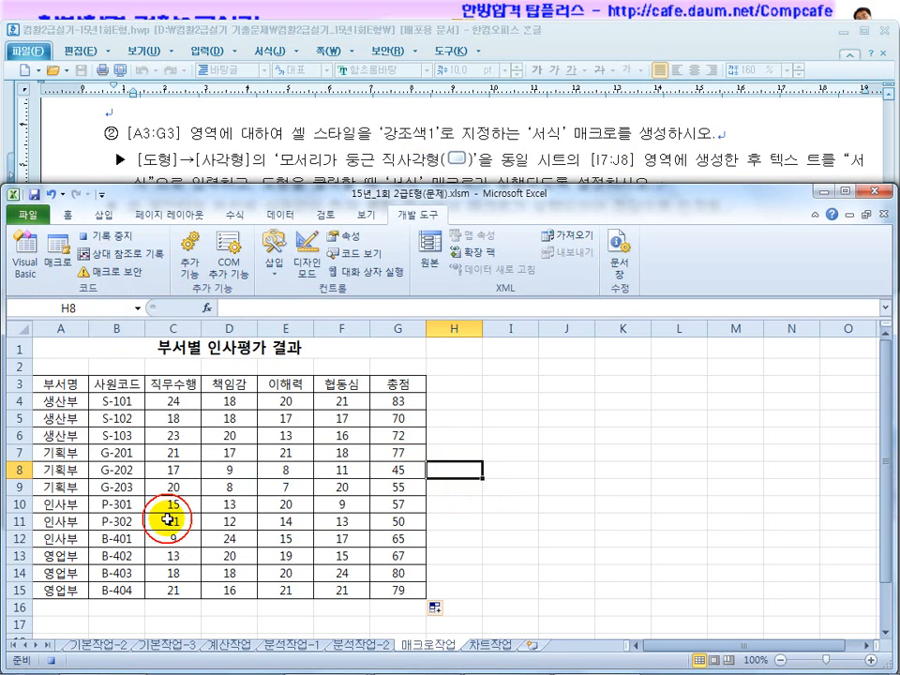
Apply the 강조색1 cell style to the header range A3:G3 and stop recording the 서식 macro.
{"action": "left_click_drag", "start_coordinate": [53, 383], "coordinate": [384, 392]}
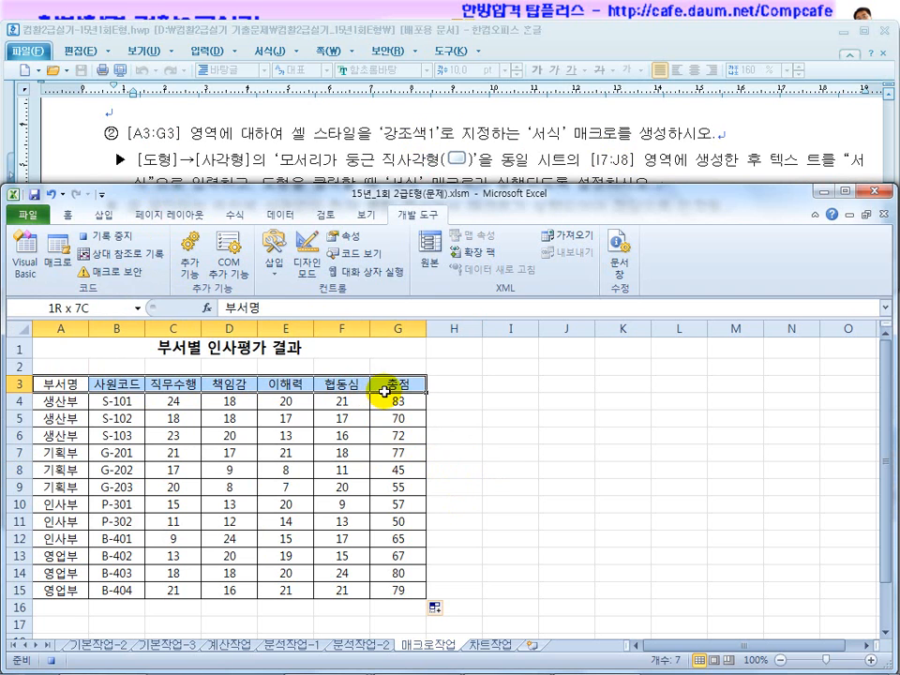
{"action": "left_click", "coordinate": [67, 213]}
{"action": "left_click", "coordinate": [710, 272]}
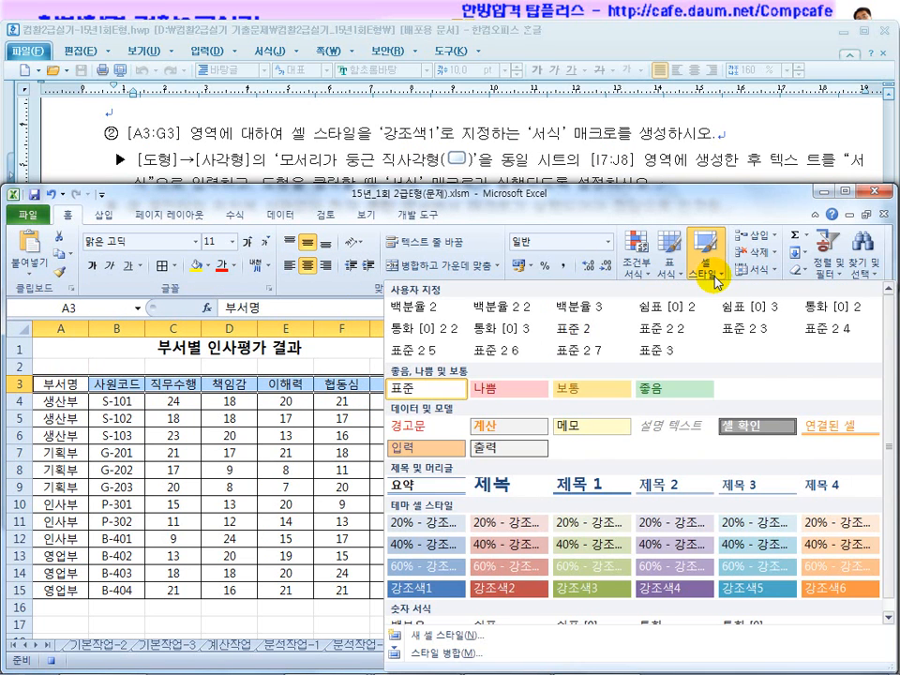
{"action": "left_click", "coordinate": [429, 587]}
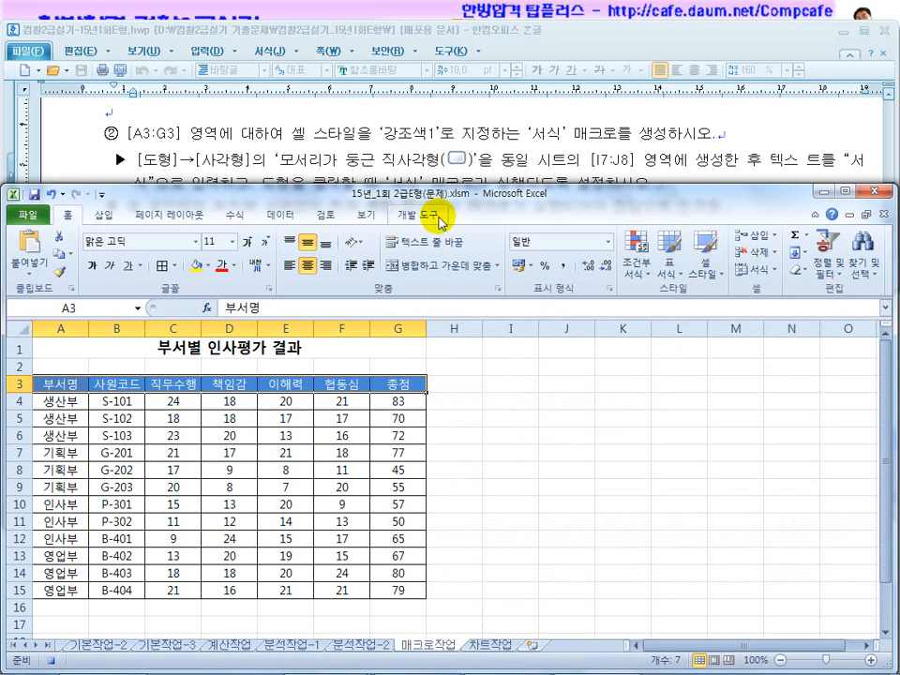
{"action": "left_click", "coordinate": [464, 461]}
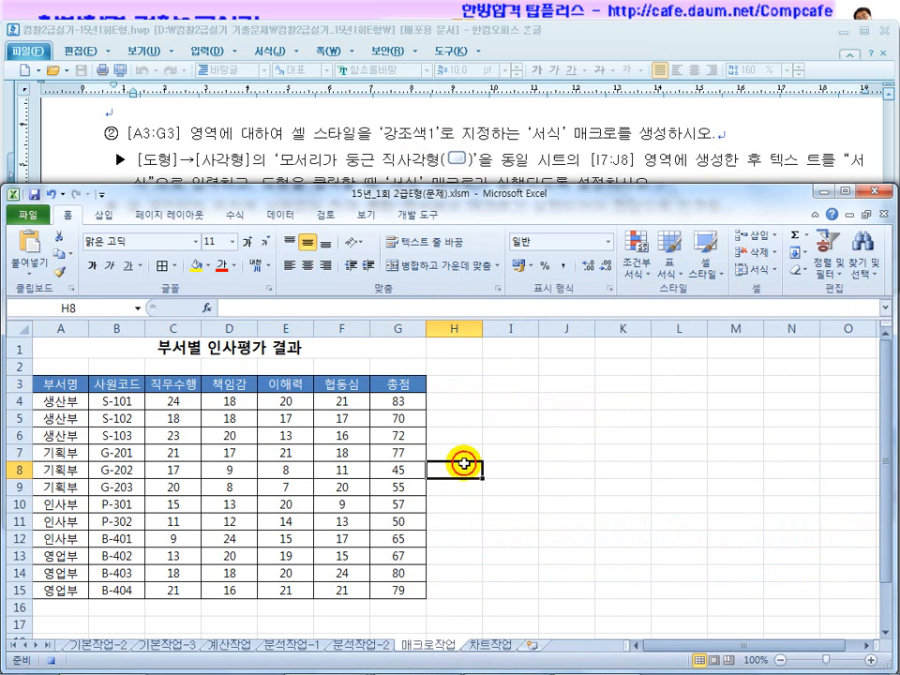
{"action": "left_click", "coordinate": [409, 217]}
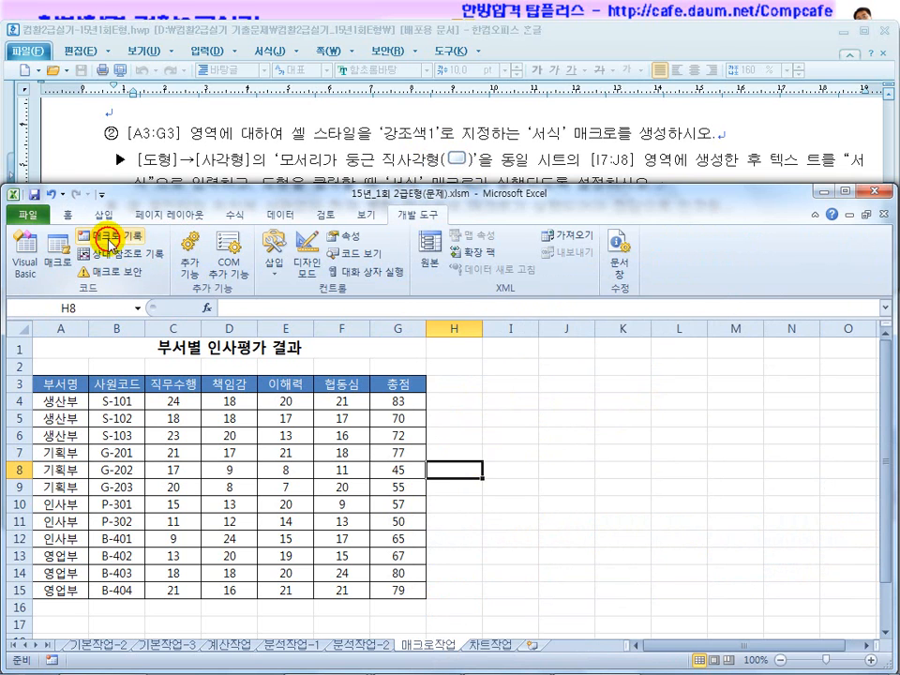
Check the button instructions in the exam document and insert a 양식 컨트롤 단추 covering cells I3:J4.
{"action": "left_click", "coordinate": [300, 157]}
{"action": "scroll", "coordinate": [312, 164], "scroll_direction": "up", "scroll_amount": 1}
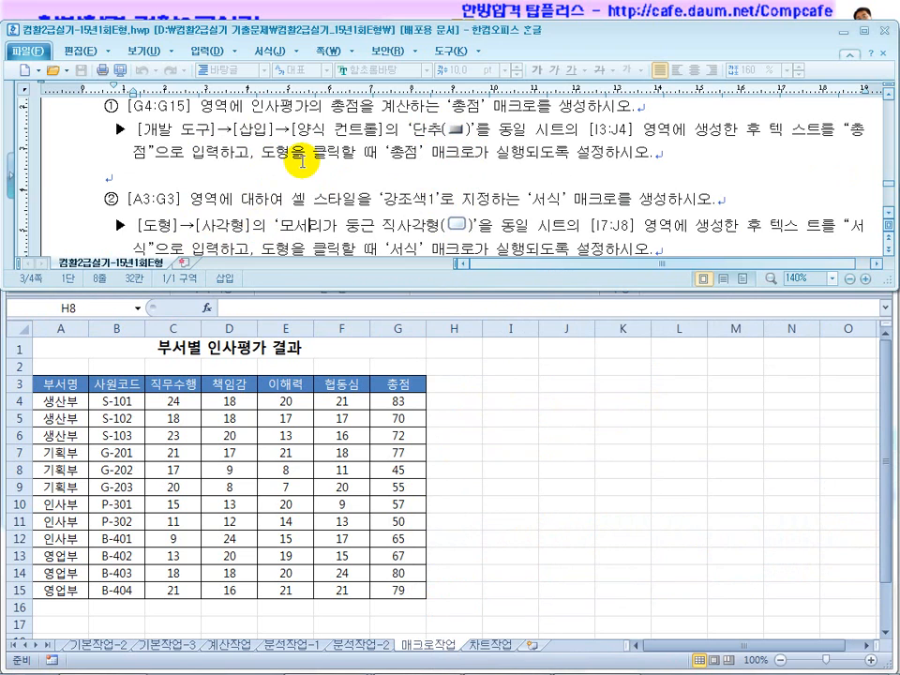
{"action": "key", "text": "alt+Tab"}
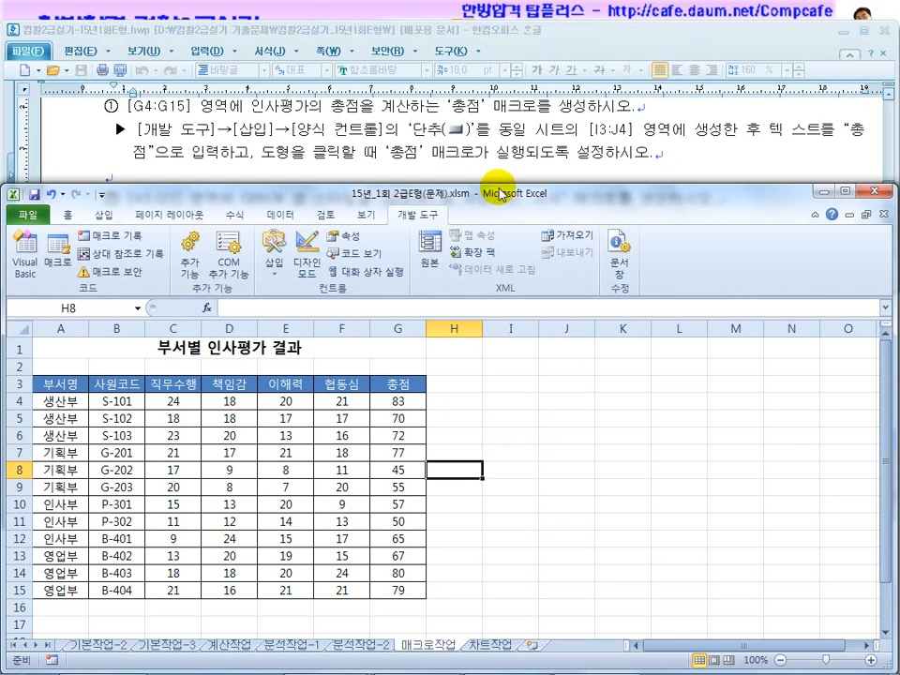
{"action": "left_click_drag", "start_coordinate": [498, 385], "coordinate": [574, 405]}
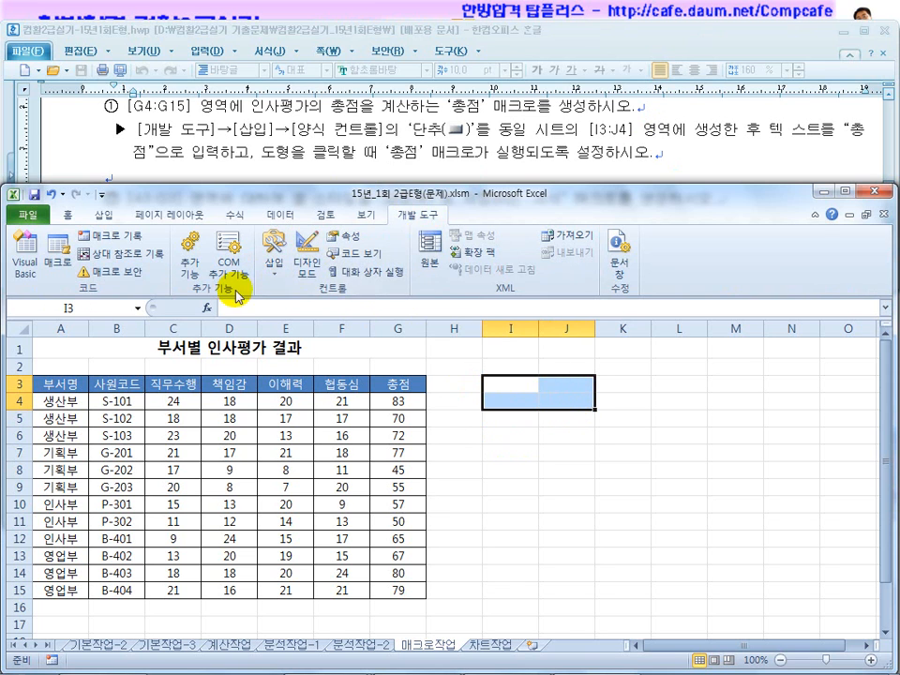
{"action": "left_click", "coordinate": [271, 270]}
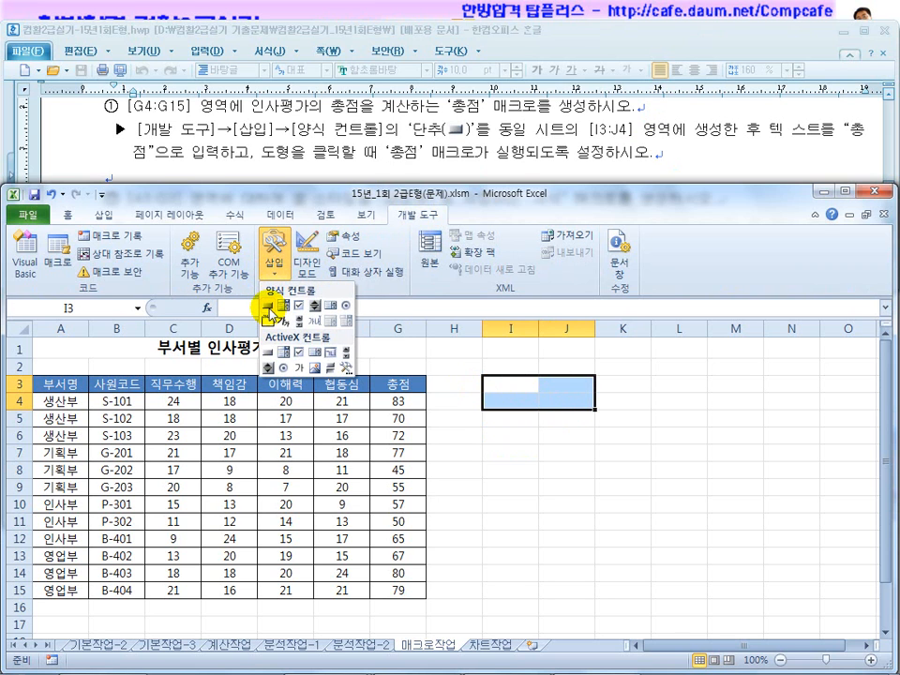
{"action": "left_click", "coordinate": [268, 306]}
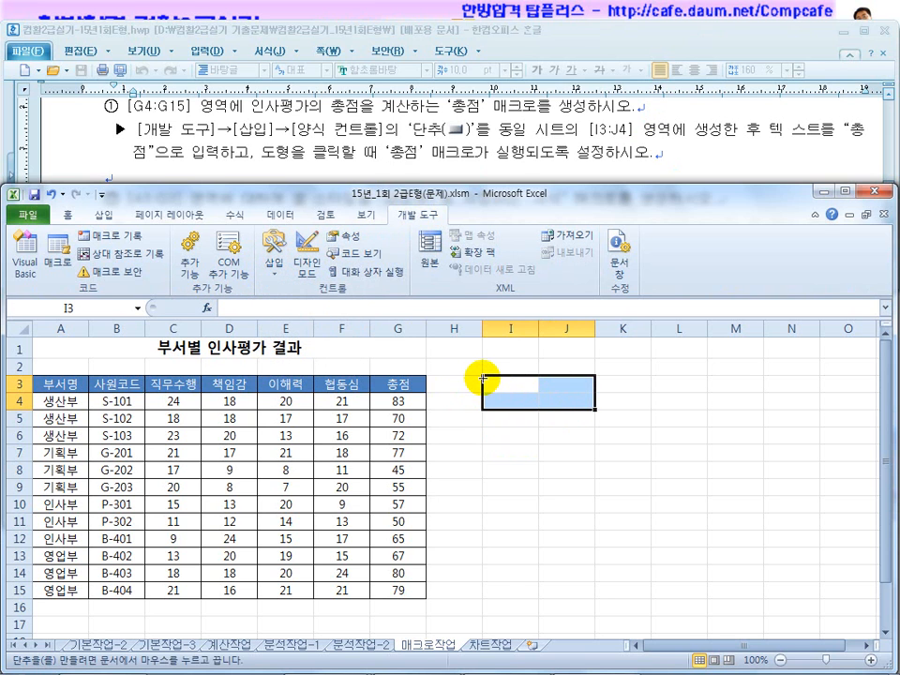
{"action": "mouse_move", "coordinate": [483, 375]}
{"action": "left_mouse_down"}
{"action": "mouse_move", "coordinate": [605, 398]}
{"action": "mouse_move", "coordinate": [585, 404]}
{"action": "left_mouse_up"}
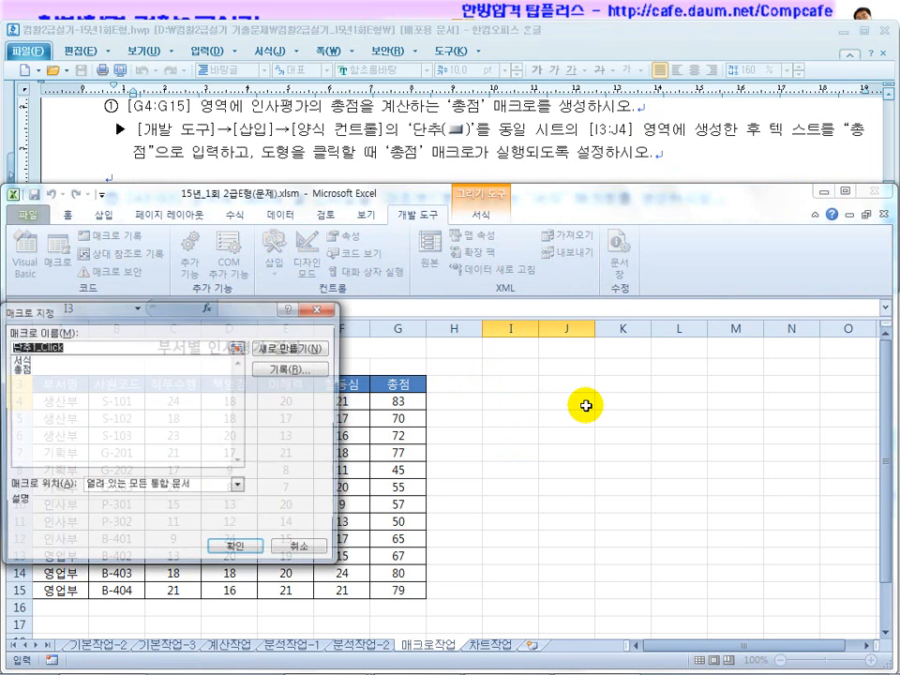
Assign the 총점 macro to the new button and label the button 총점.
{"action": "left_click_drag", "start_coordinate": [226, 319], "coordinate": [503, 325]}
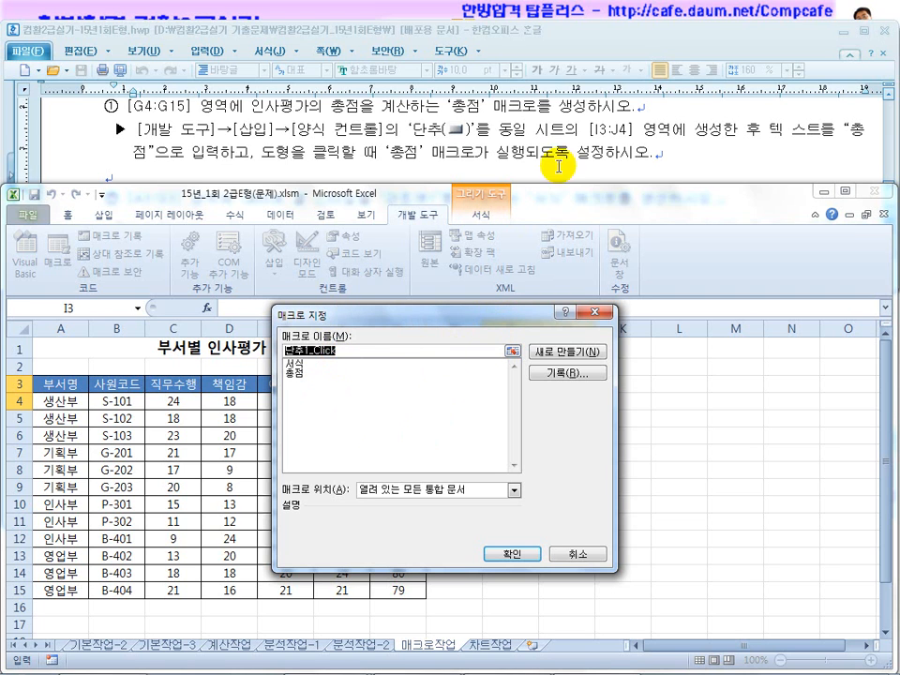
{"action": "left_click", "coordinate": [298, 373]}
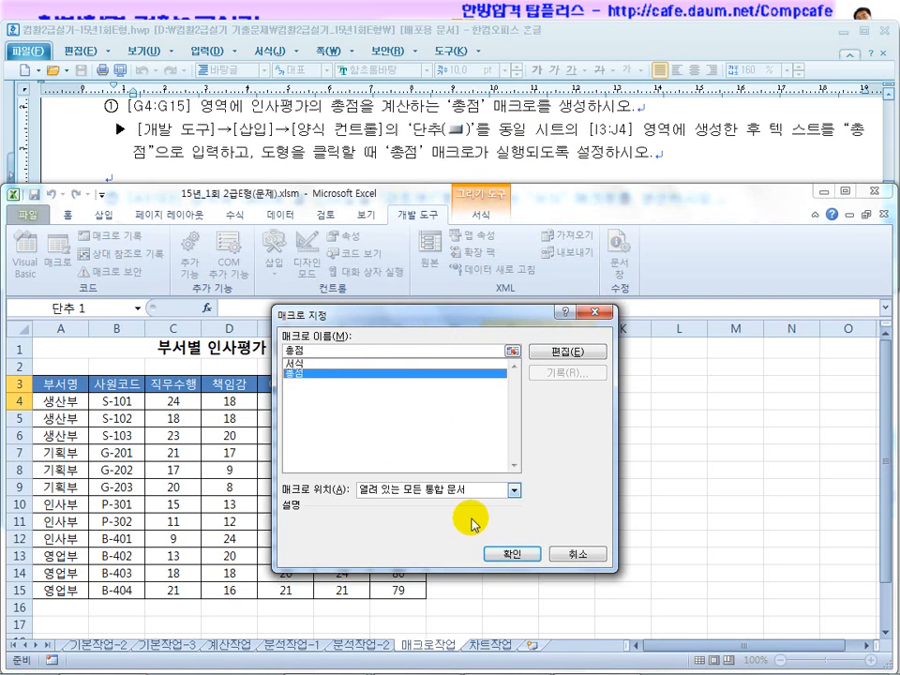
{"action": "left_click", "coordinate": [509, 554]}
{"action": "left_click", "coordinate": [512, 397]}
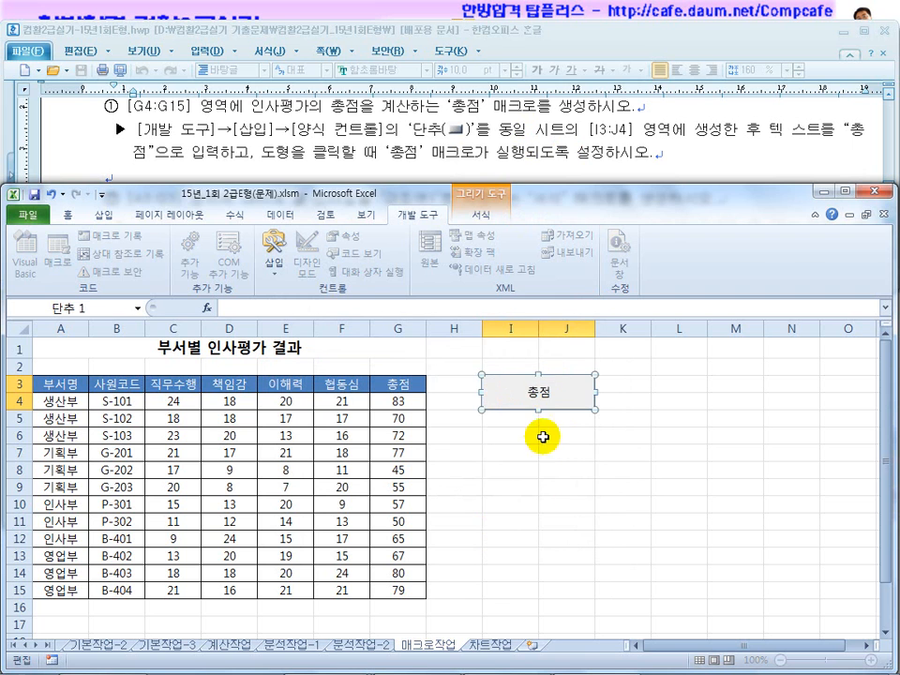
{"action": "left_click", "coordinate": [544, 487]}
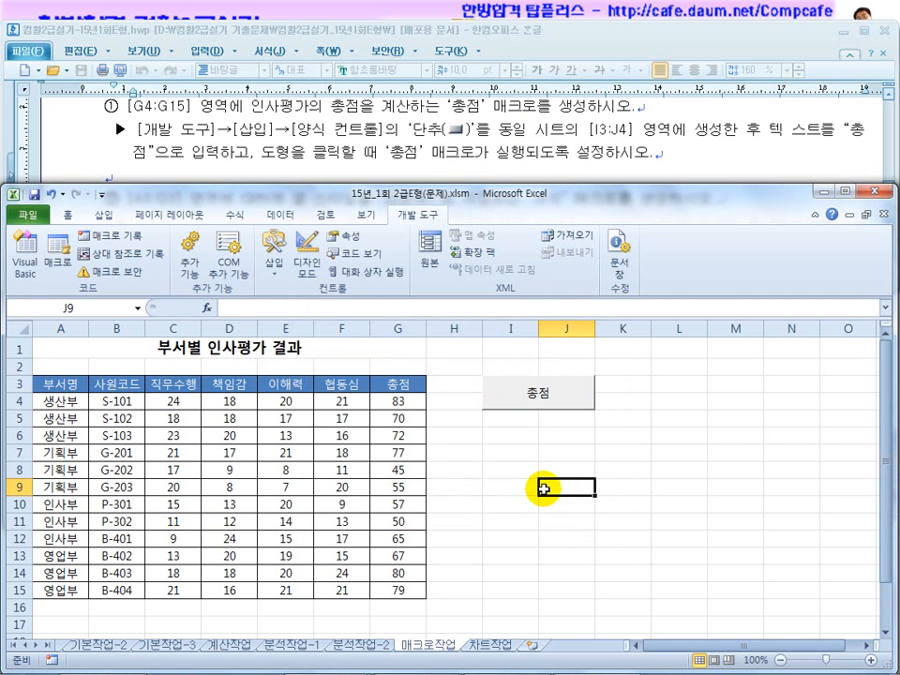
Read the exam document's shape instructions for the 서식 macro and return to the 매크로작업 sheet.
{"action": "left_click", "coordinate": [405, 152]}
{"action": "scroll", "coordinate": [424, 186], "scroll_direction": "down", "scroll_amount": 2}
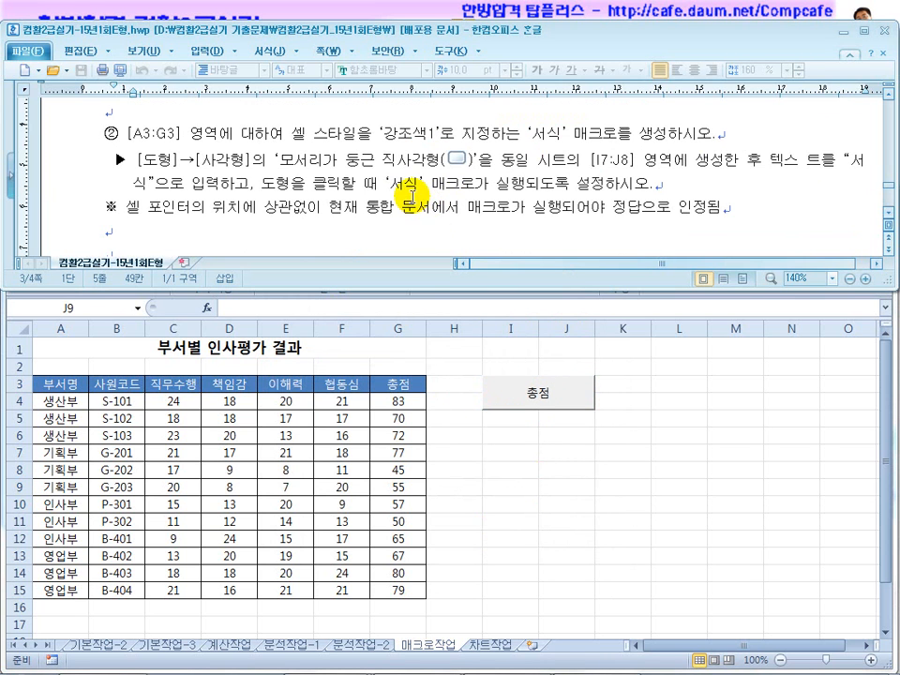
{"action": "scroll", "coordinate": [408, 222], "scroll_direction": "down", "scroll_amount": 1}
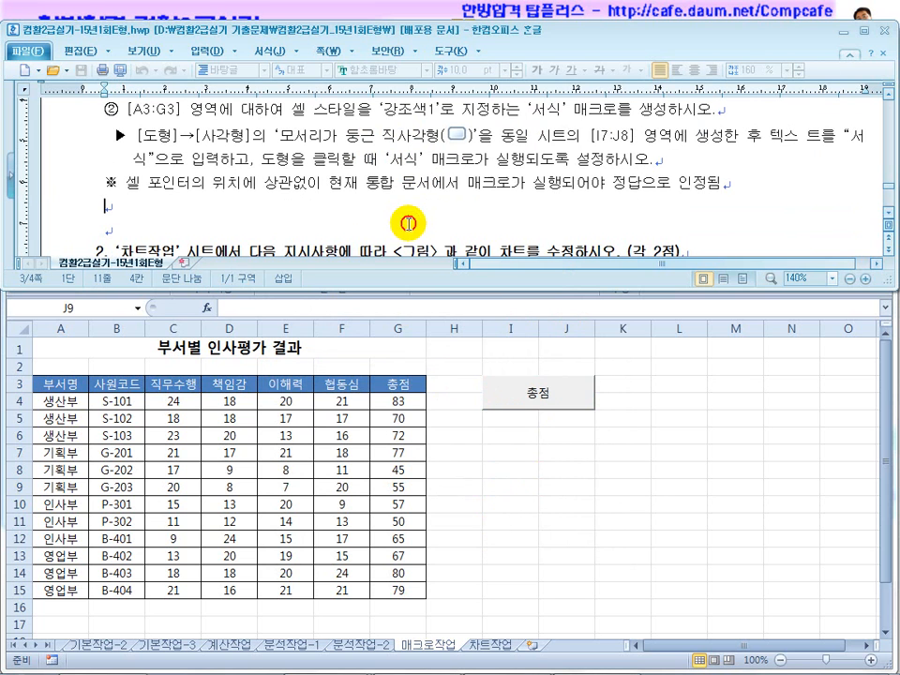
{"action": "left_click", "coordinate": [518, 520]}
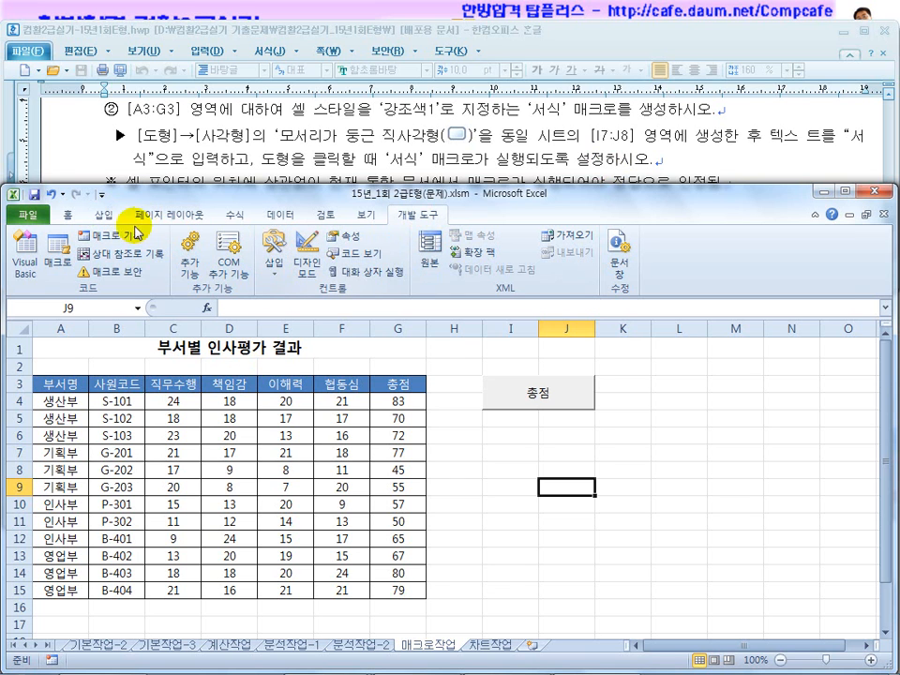
Insert a 모서리가 둥근 직사각형 shape covering cells I7:J8 and enter the text 서식 in it.
{"action": "left_click", "coordinate": [104, 221]}
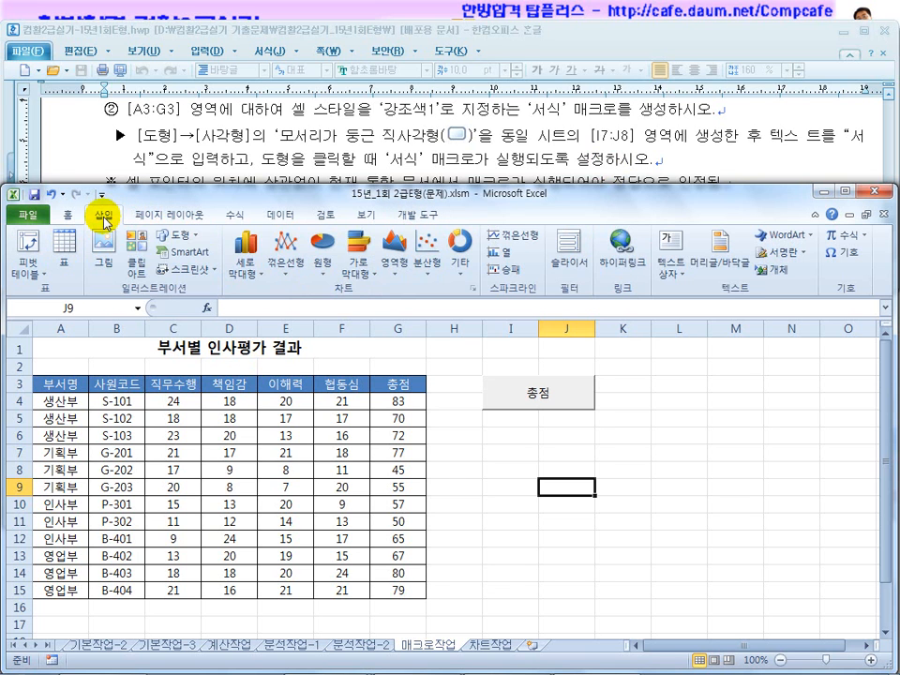
{"action": "left_click", "coordinate": [200, 236]}
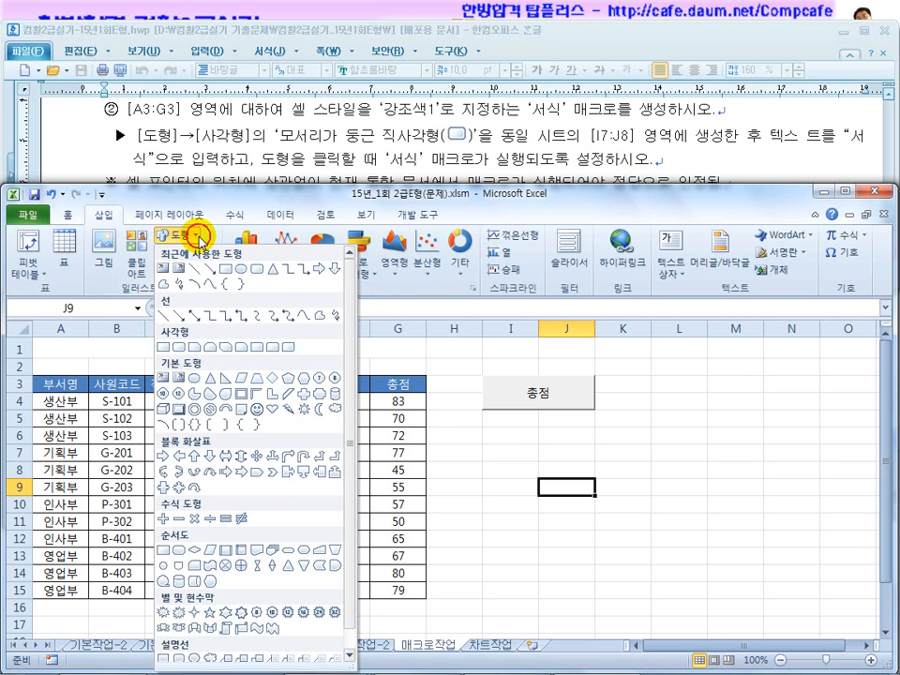
{"action": "left_click", "coordinate": [178, 348]}
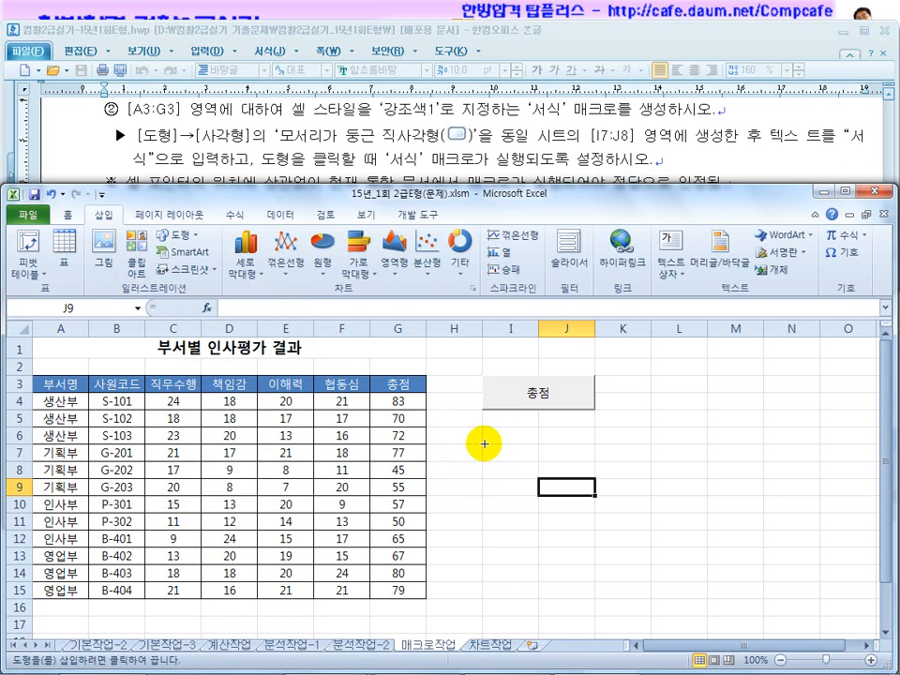
{"action": "left_click_drag", "start_coordinate": [482, 443], "coordinate": [579, 482]}
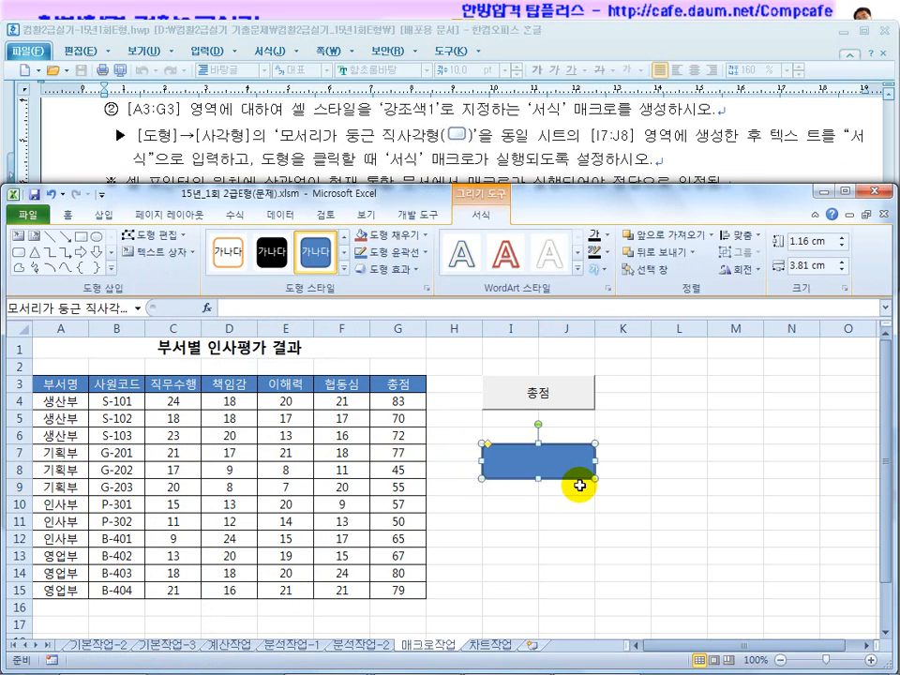
{"action": "left_click_drag", "start_coordinate": [19, 454], "coordinate": [27, 473]}
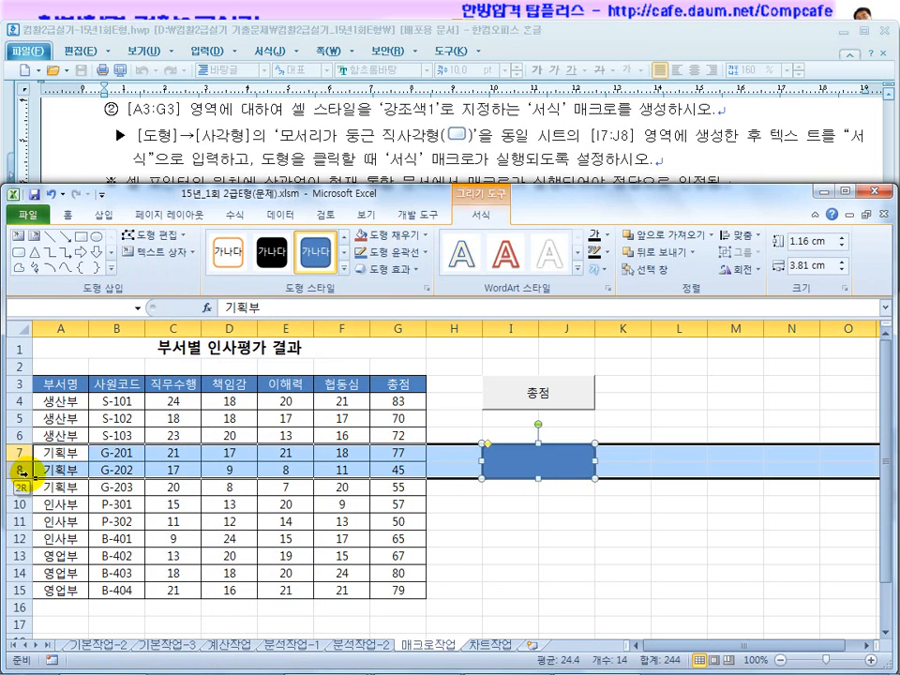
{"action": "left_click", "coordinate": [538, 464]}
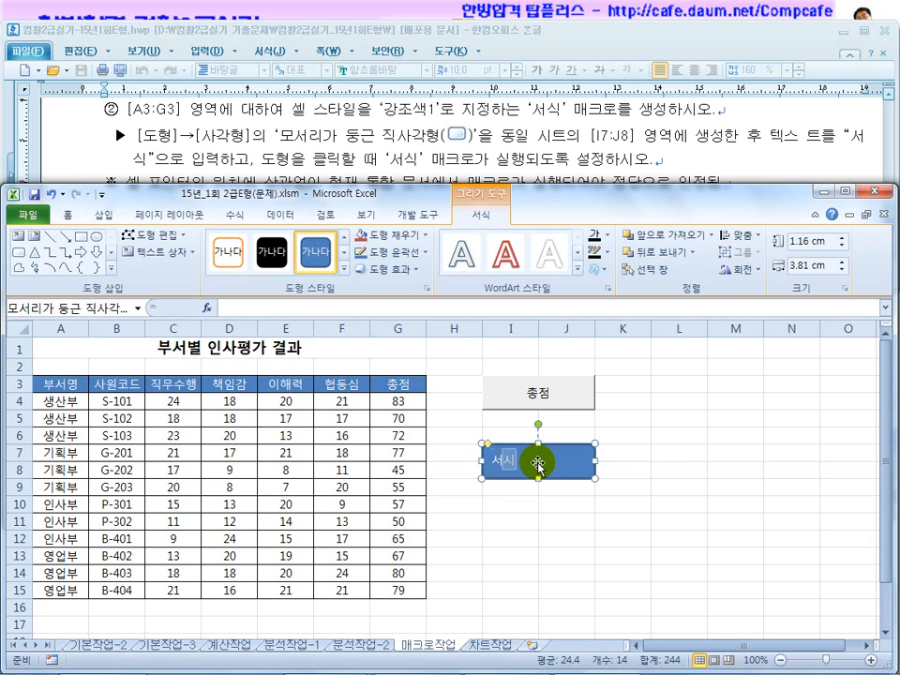
{"action": "left_click", "coordinate": [622, 456]}
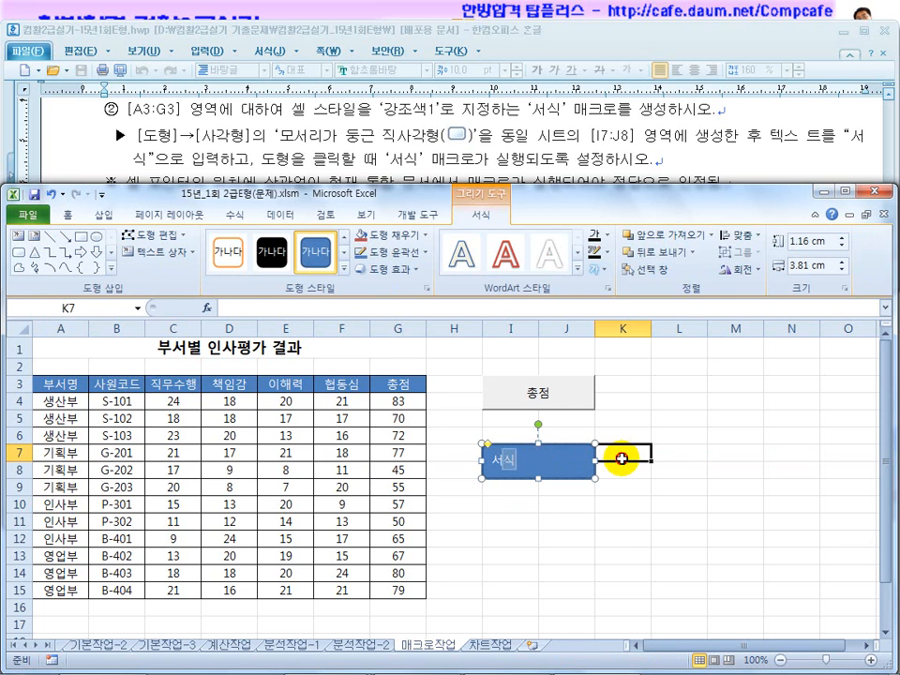
Assign the 서식 macro to the rounded rectangle.
{"action": "right_click", "coordinate": [522, 476]}
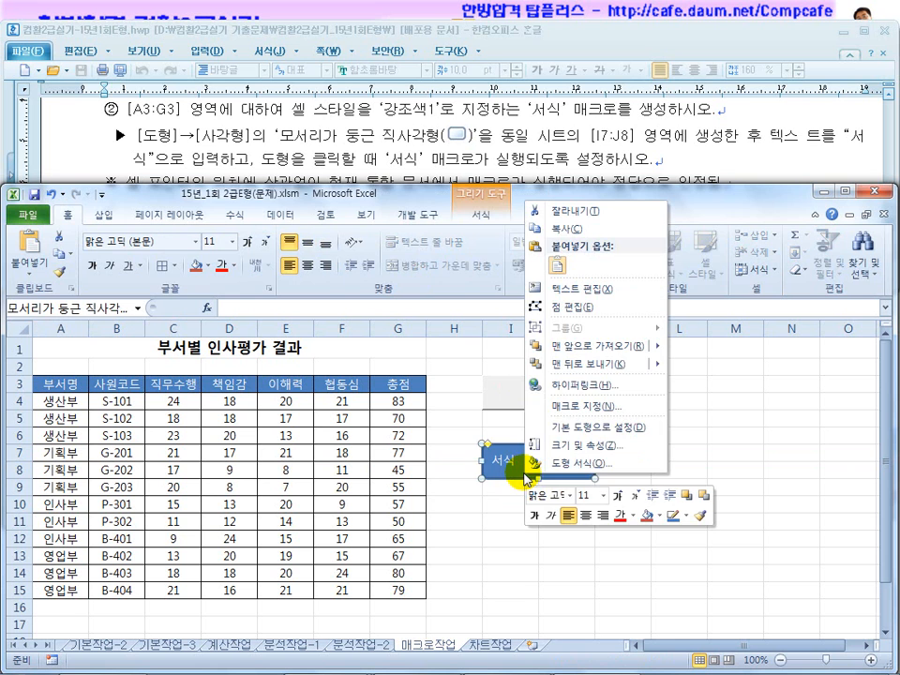
{"action": "left_click", "coordinate": [551, 409]}
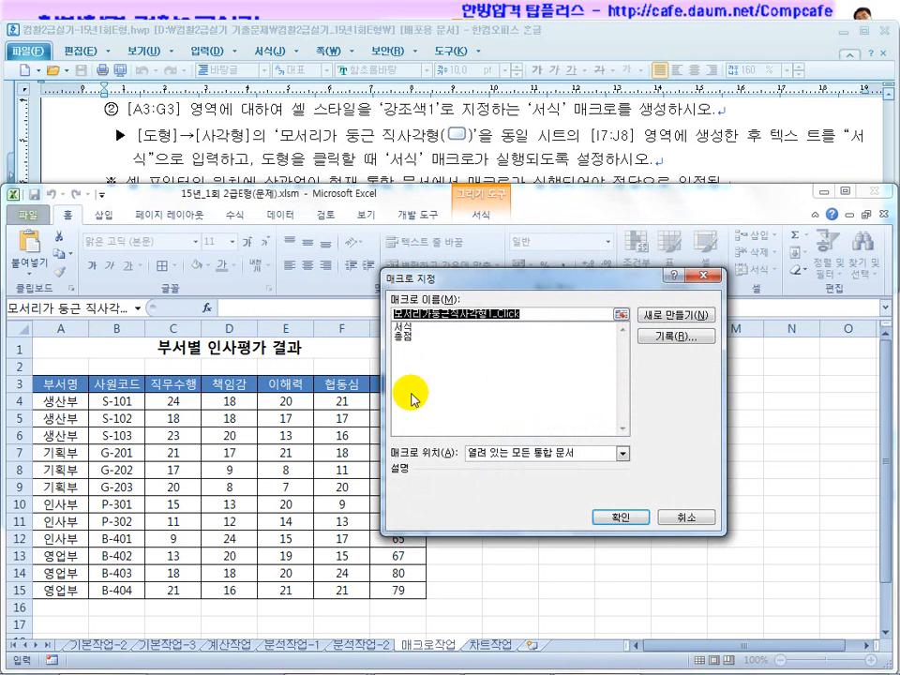
{"action": "left_click", "coordinate": [403, 326]}
{"action": "left_click", "coordinate": [609, 518]}
{"action": "left_click", "coordinate": [540, 554]}
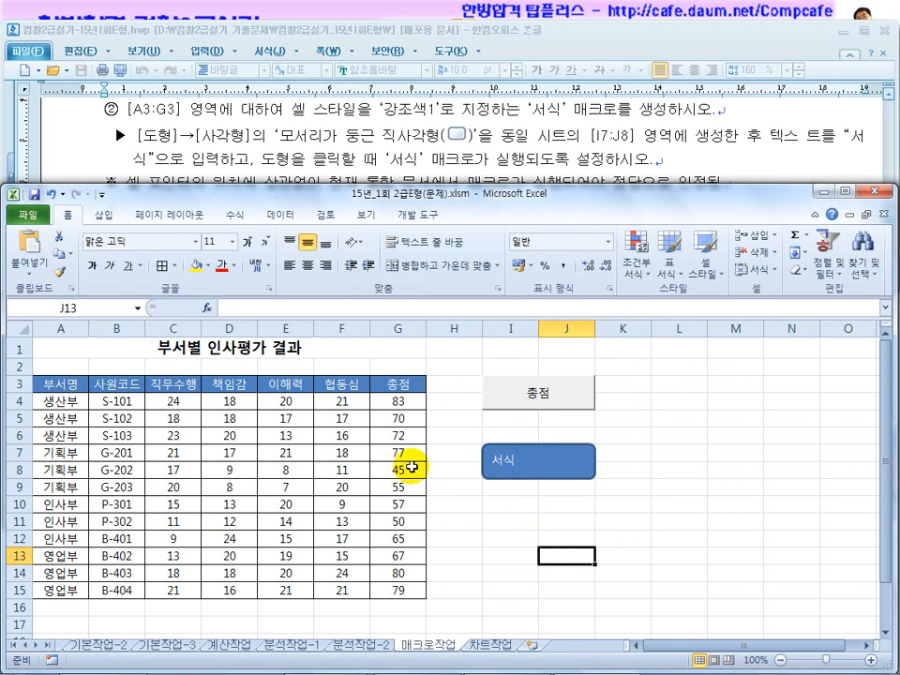
Clear the totals in G4:G15 and reset header A3:G3 to 채우기 없음 with the 자동 font colour.
{"action": "left_click_drag", "start_coordinate": [397, 401], "coordinate": [408, 591]}
{"action": "key", "text": "Delete"}
{"action": "left_click_drag", "start_coordinate": [60, 384], "coordinate": [391, 380]}
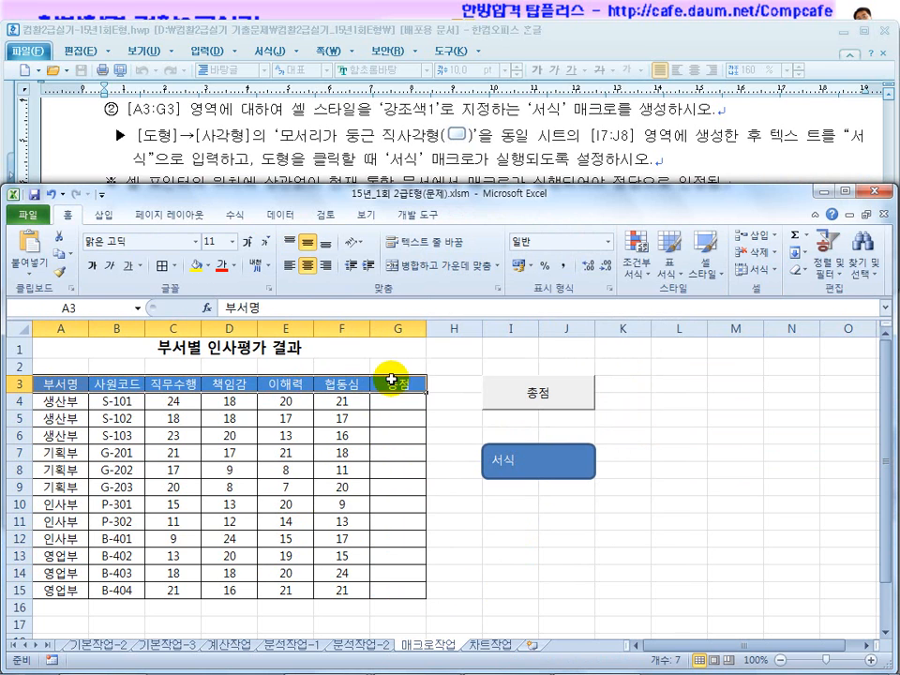
{"action": "left_click", "coordinate": [208, 266]}
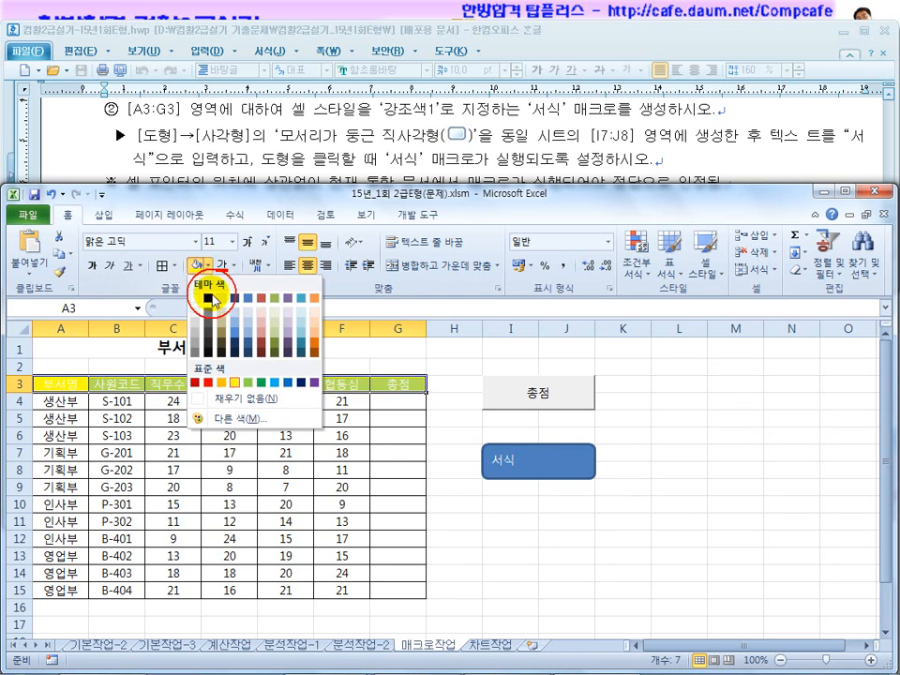
{"action": "left_click", "coordinate": [236, 395]}
{"action": "left_click", "coordinate": [234, 265]}
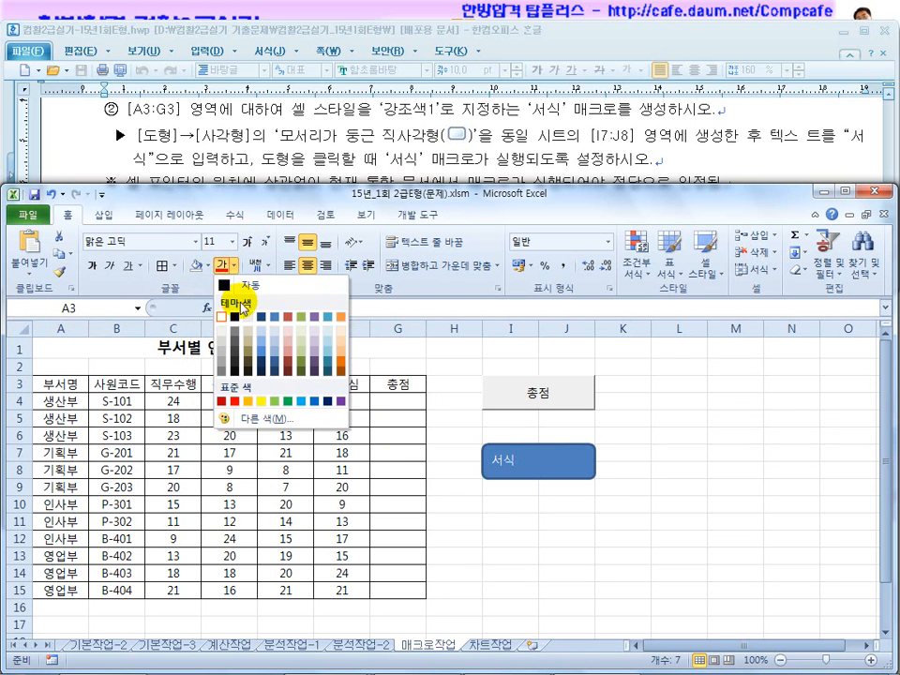
{"action": "left_click", "coordinate": [252, 291]}
Test both macros by running 총점 from its button and 서식 from its rounded rectangle.
{"action": "left_click", "coordinate": [522, 532]}
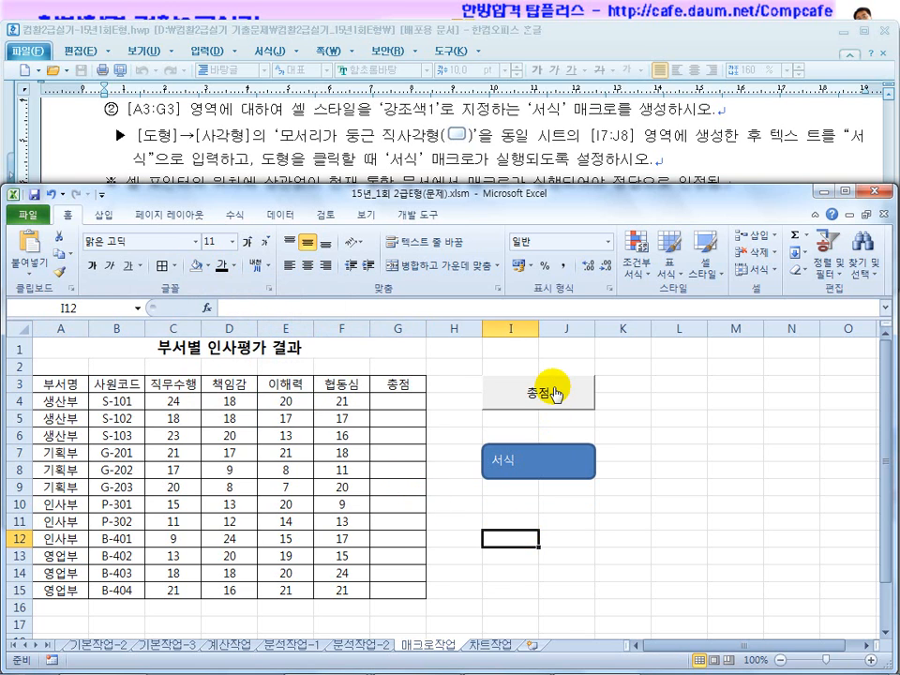
{"action": "left_click", "coordinate": [554, 393]}
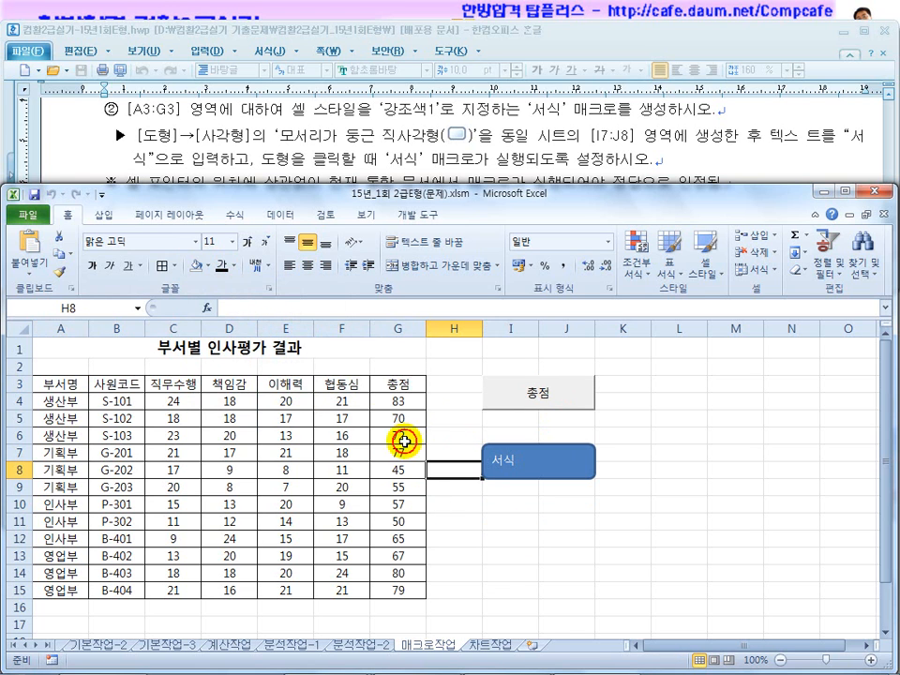
{"action": "left_click", "coordinate": [511, 463]}
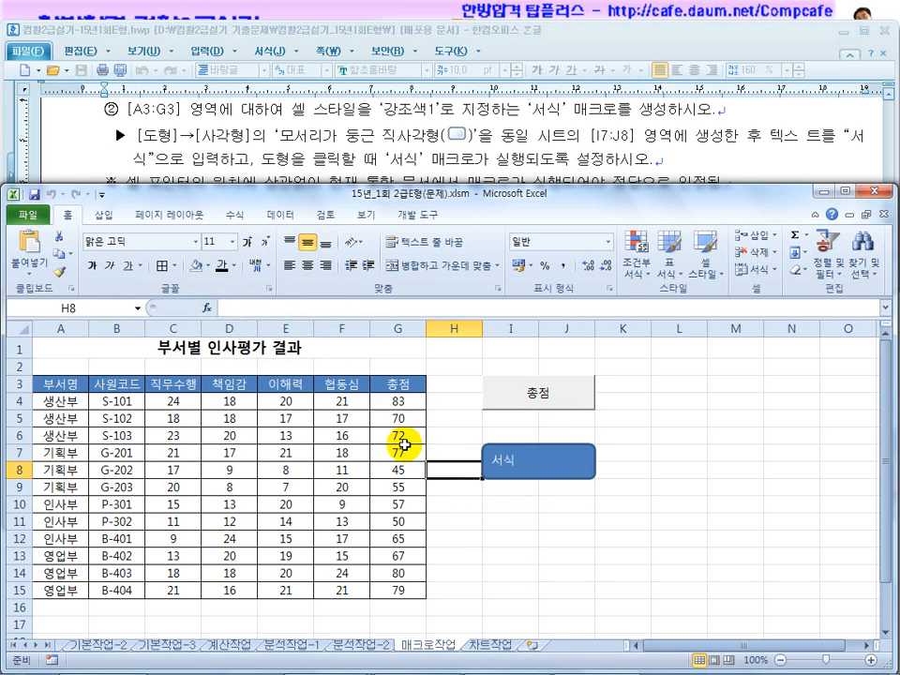
Read the chart modification instructions in the exam document and open the 차트작업 sheet.
{"action": "left_click", "coordinate": [379, 150]}
{"action": "scroll", "coordinate": [374, 234], "scroll_direction": "down", "scroll_amount": 5}
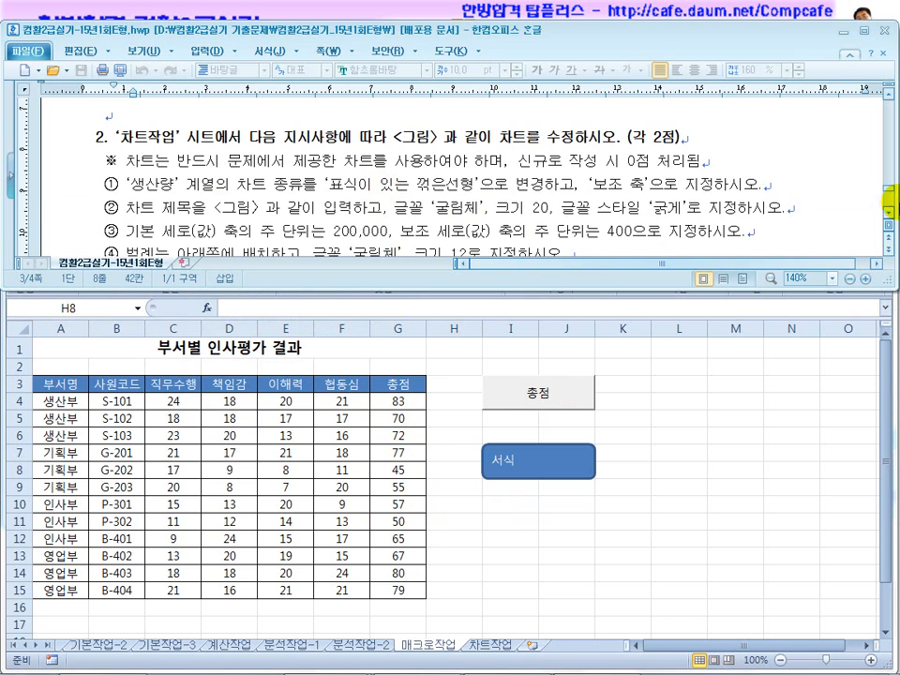
{"action": "scroll", "coordinate": [885, 212], "scroll_direction": "down", "scroll_amount": 2}
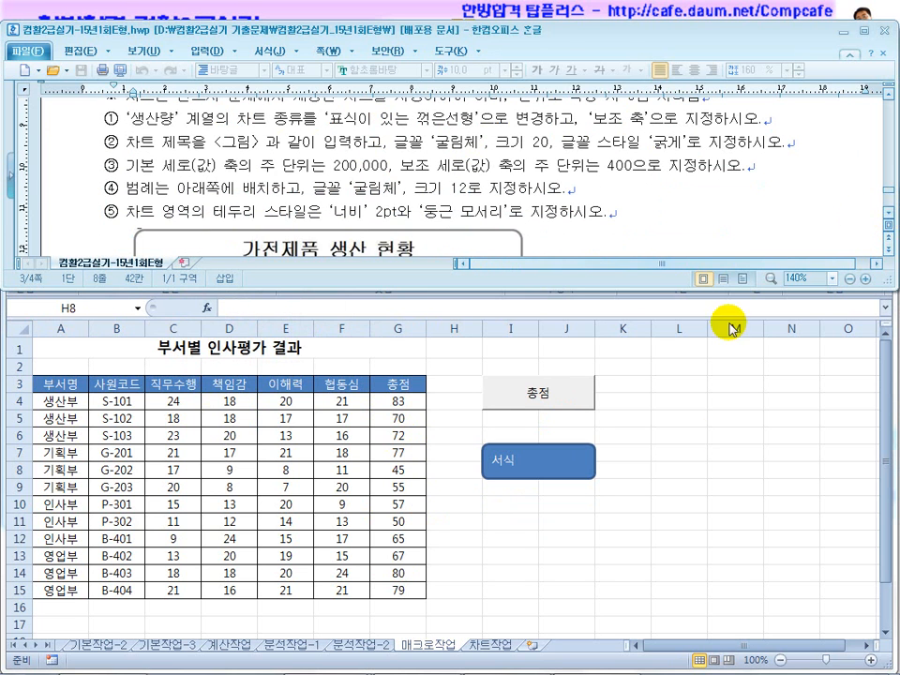
{"action": "left_click", "coordinate": [680, 465]}
{"action": "left_click", "coordinate": [491, 645]}
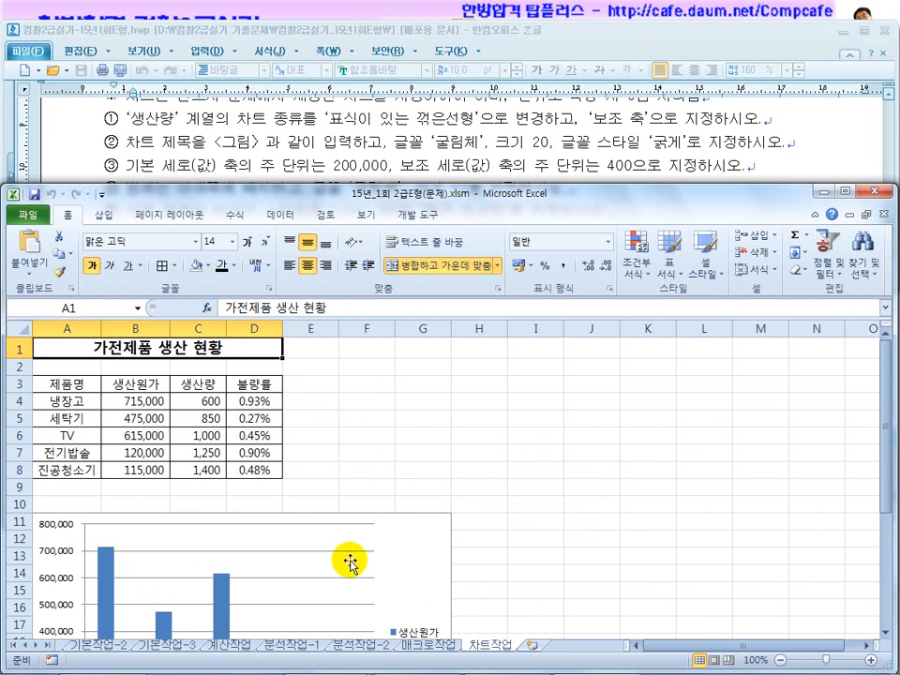
Change the chart type of the 생산량 series to 표식이 있는 꺾은선형.
{"action": "left_click", "coordinate": [501, 454]}
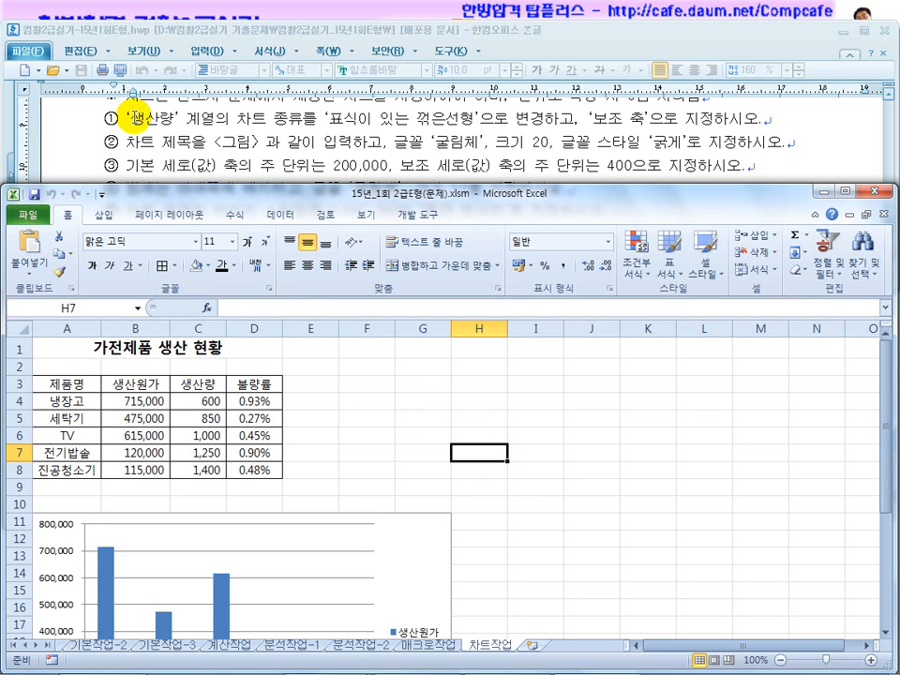
{"action": "left_click", "coordinate": [403, 416]}
{"action": "scroll", "coordinate": [402, 416], "scroll_direction": "down", "scroll_amount": 3}
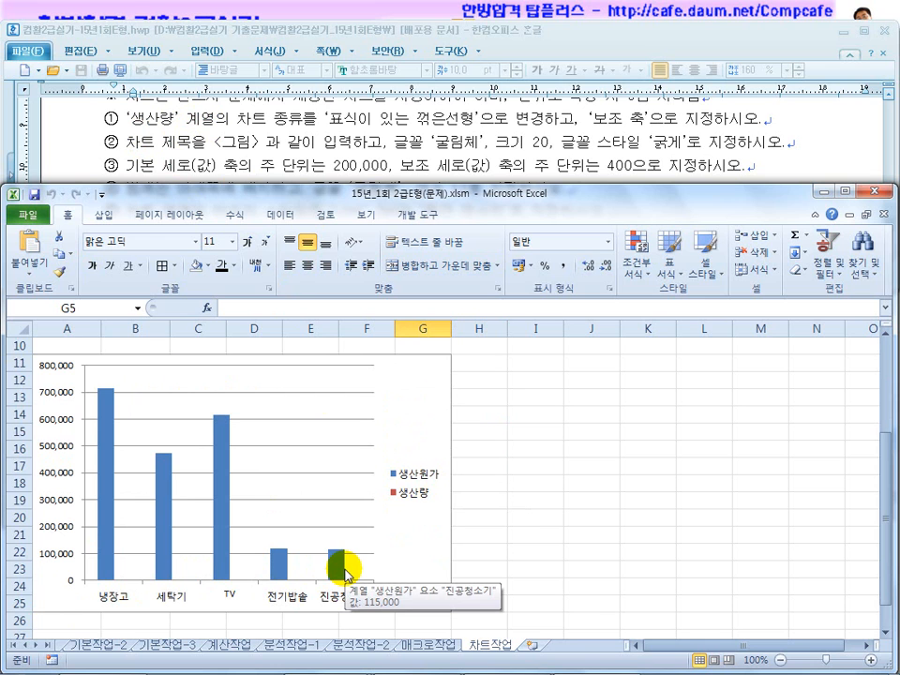
{"action": "left_click", "coordinate": [413, 498]}
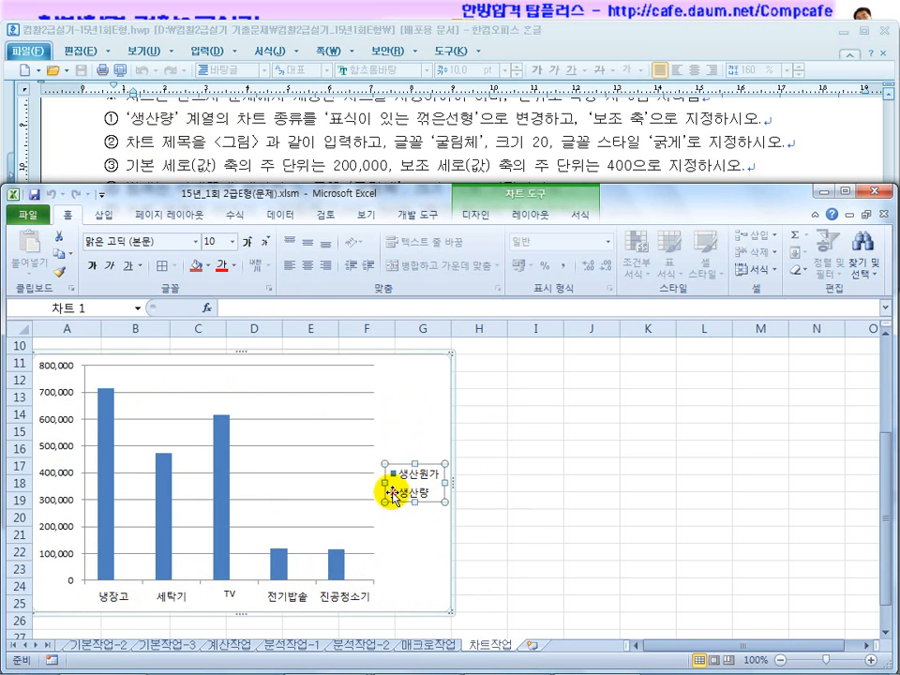
{"action": "left_click", "coordinate": [411, 496]}
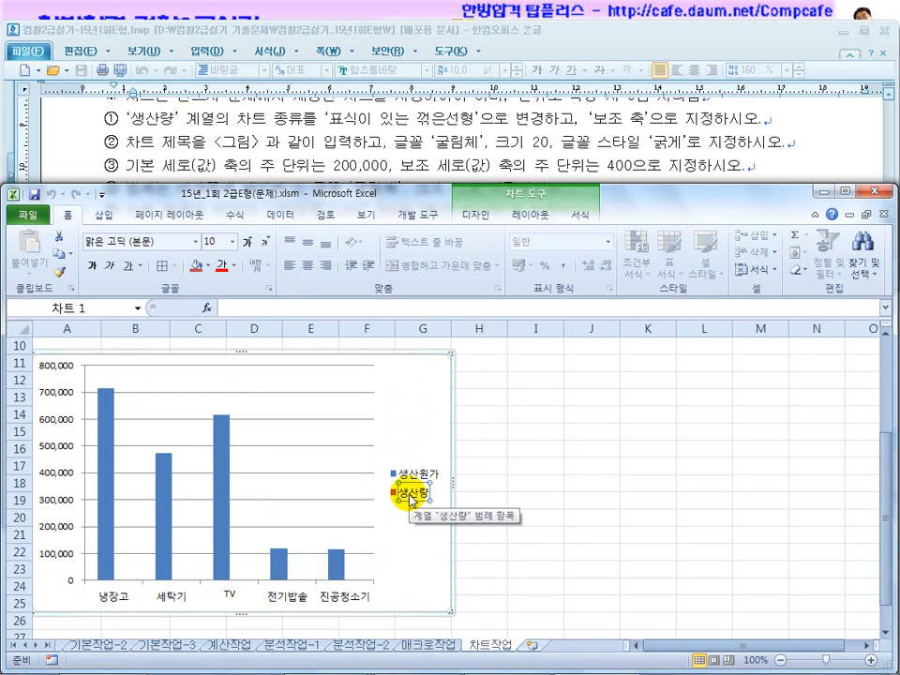
{"action": "right_click", "coordinate": [410, 495]}
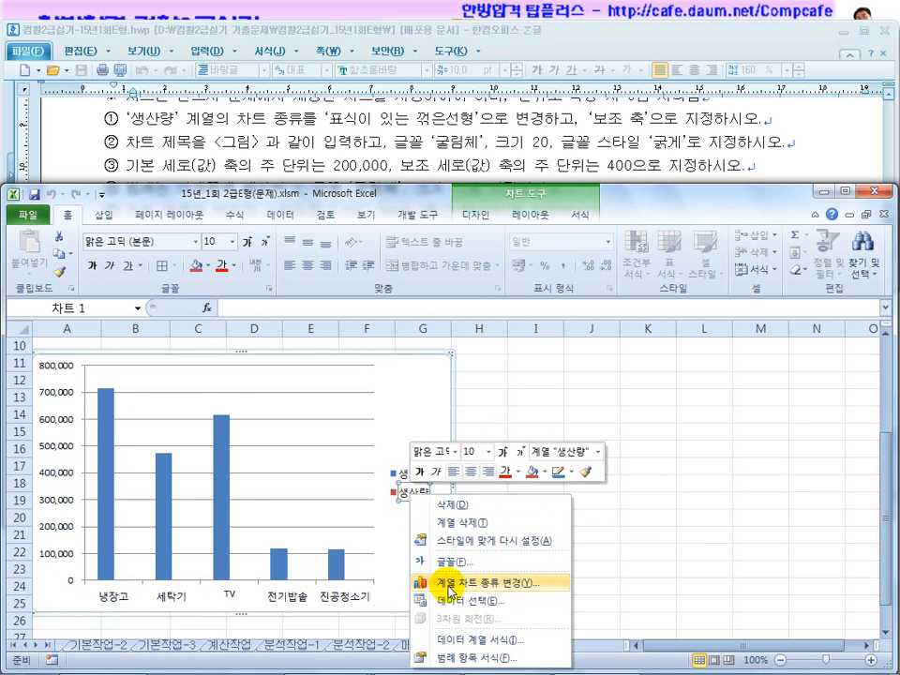
{"action": "left_click", "coordinate": [448, 584]}
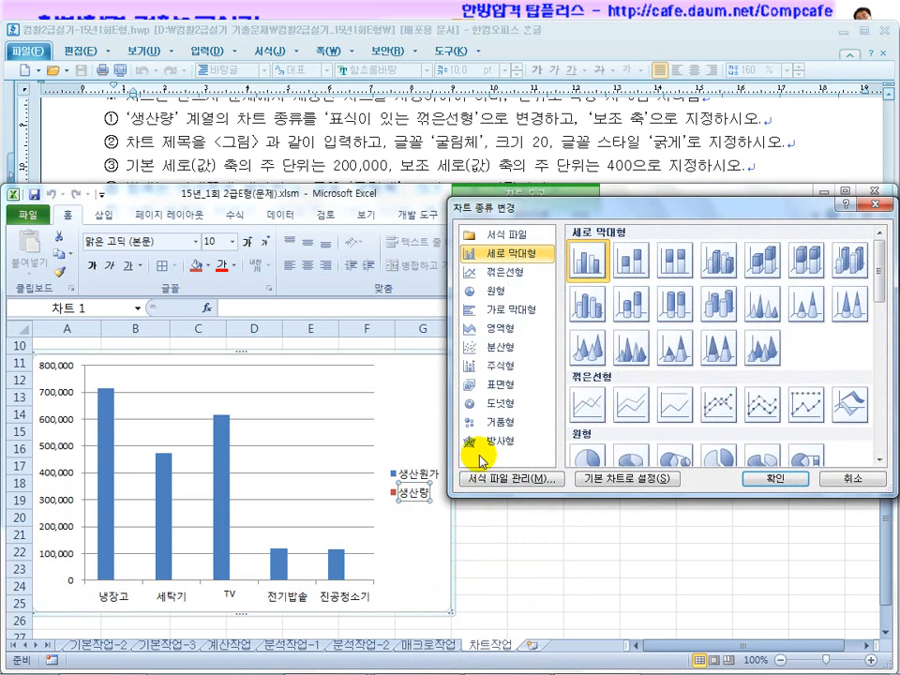
{"action": "left_click", "coordinate": [724, 407]}
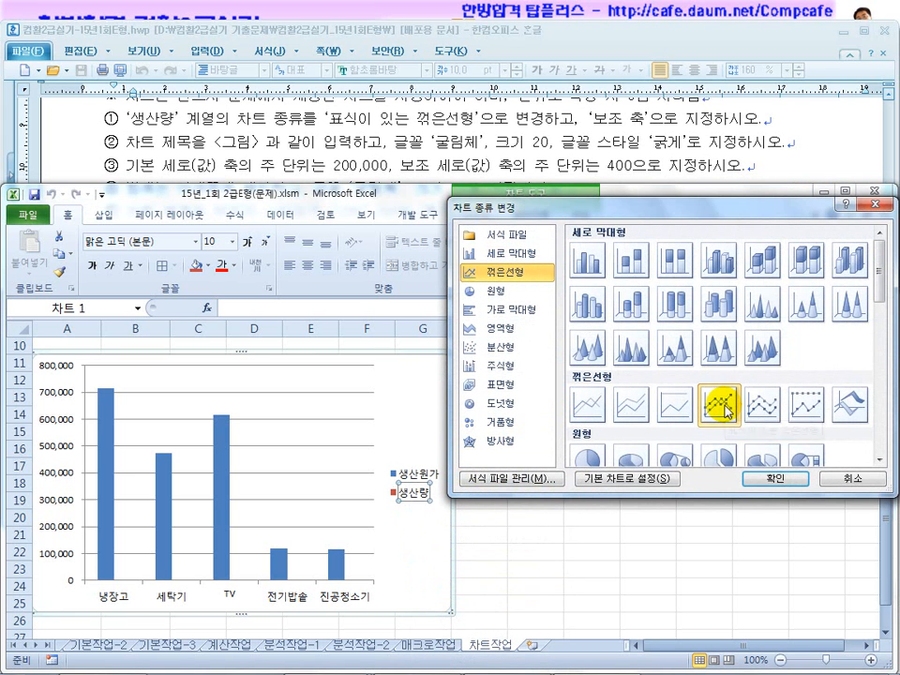
{"action": "left_click", "coordinate": [774, 478]}
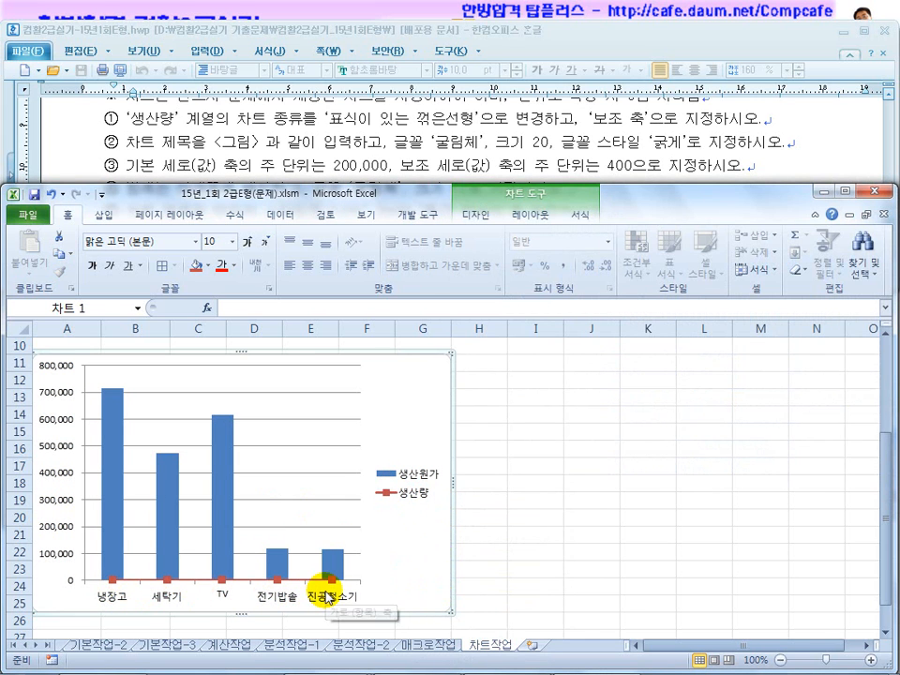
Plot the 생산량 series on the 보조 축 in its data series format options.
{"action": "left_click", "coordinate": [402, 496]}
{"action": "left_click", "coordinate": [403, 497]}
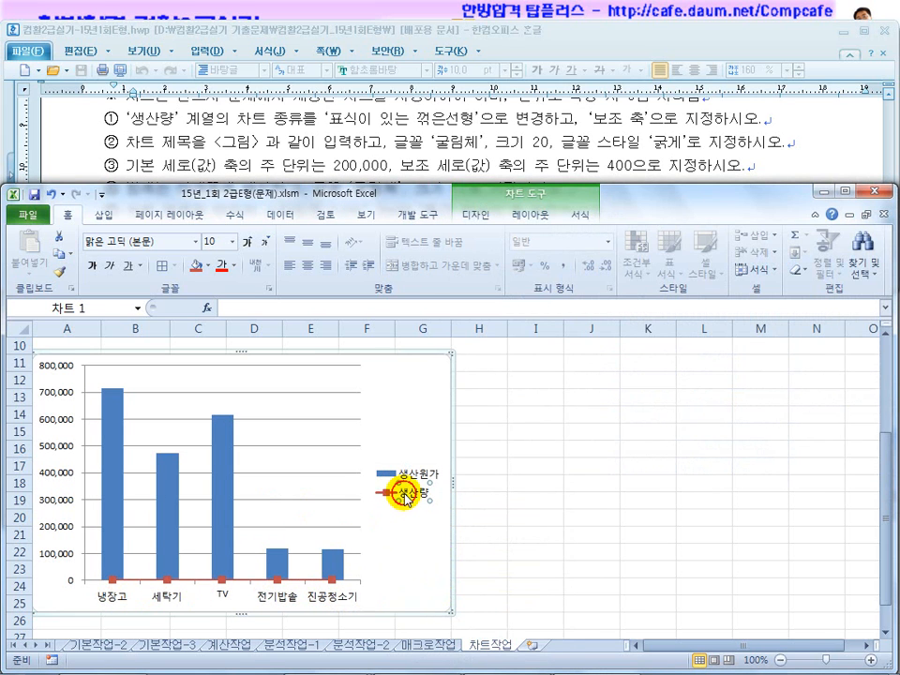
{"action": "right_click", "coordinate": [403, 496]}
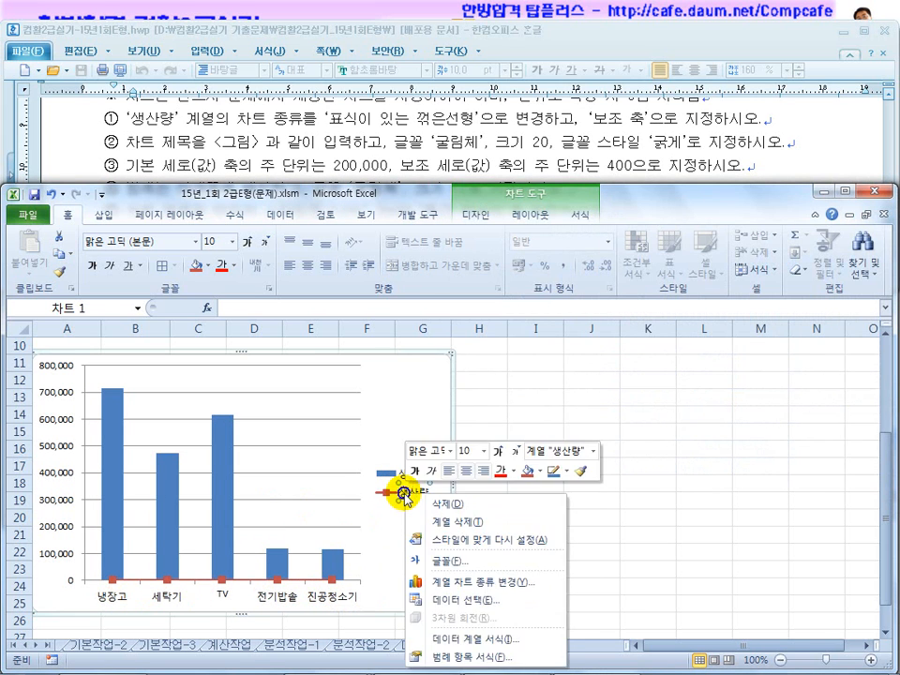
{"action": "left_click", "coordinate": [464, 640]}
{"action": "left_click", "coordinate": [417, 310]}
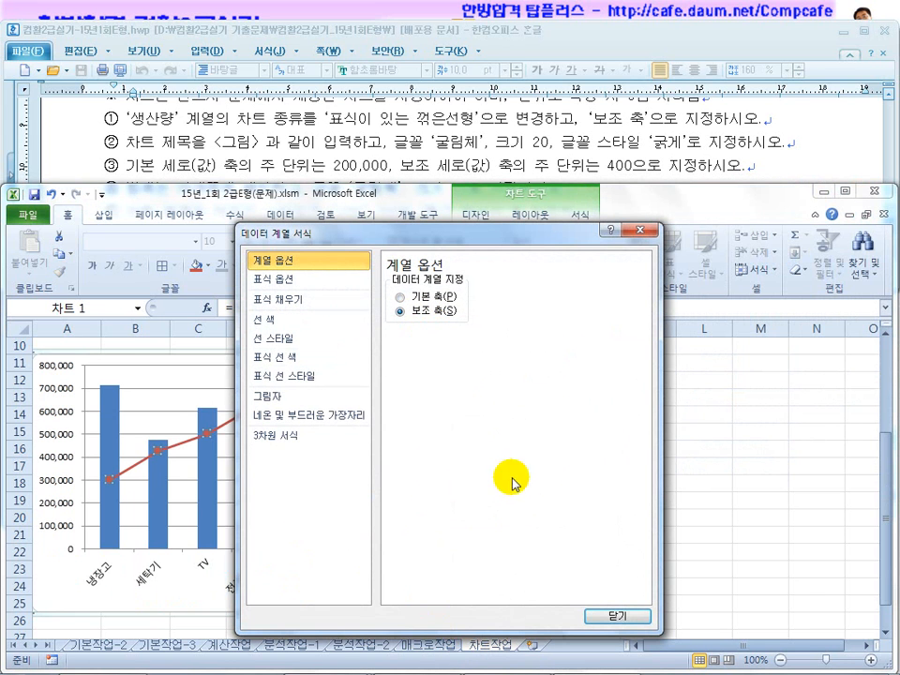
{"action": "left_click", "coordinate": [611, 615]}
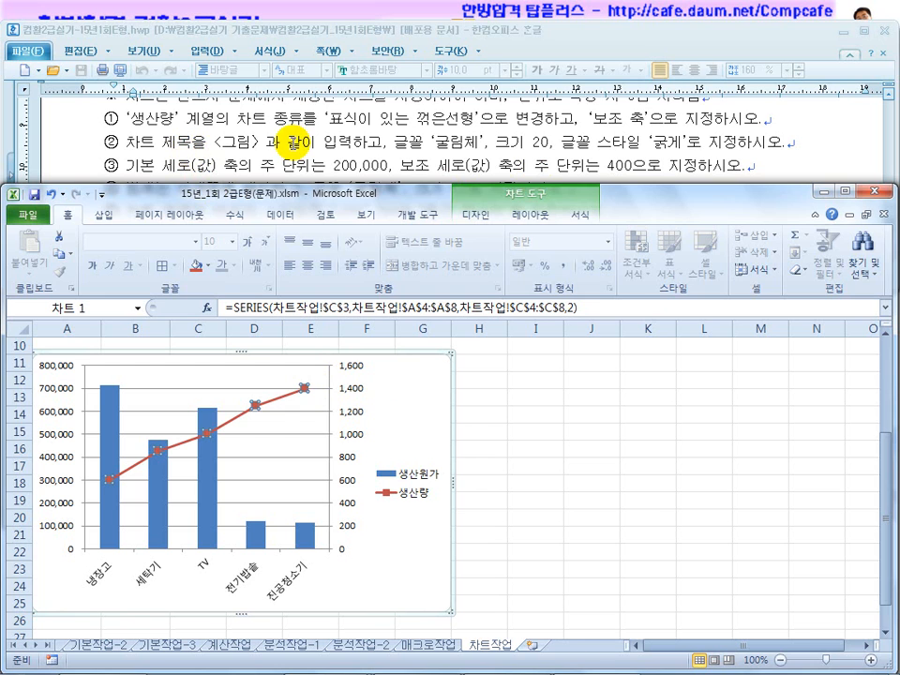
Check the chart title in the exam document's figure and add a title to the chart with the 차트 위 option.
{"action": "left_click", "coordinate": [296, 143]}
{"action": "scroll", "coordinate": [234, 131], "scroll_direction": "down", "scroll_amount": 2}
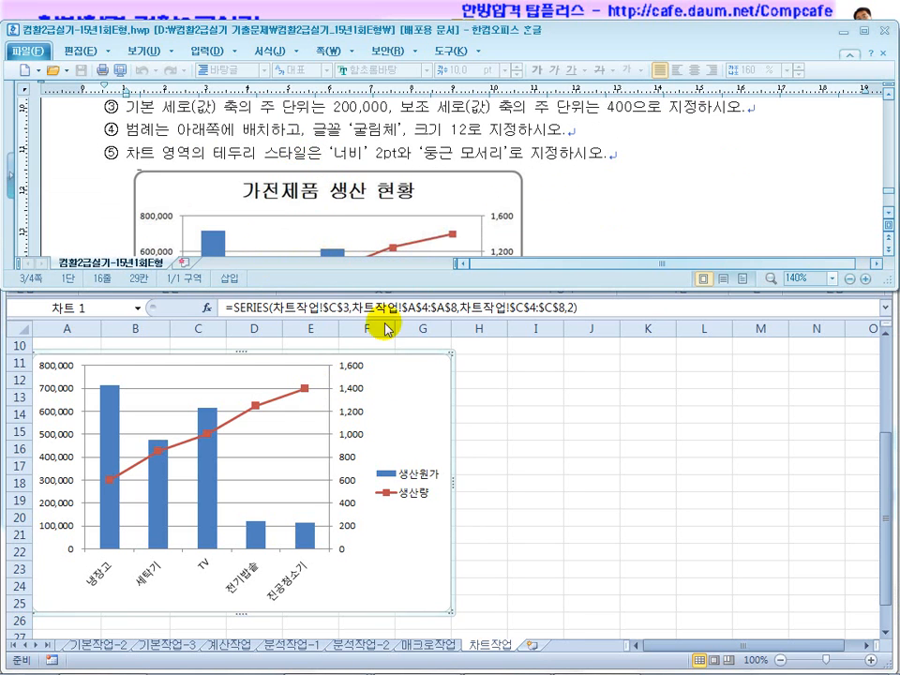
{"action": "scroll", "coordinate": [397, 262], "scroll_direction": "down", "scroll_amount": 1}
{"action": "left_click", "coordinate": [416, 407]}
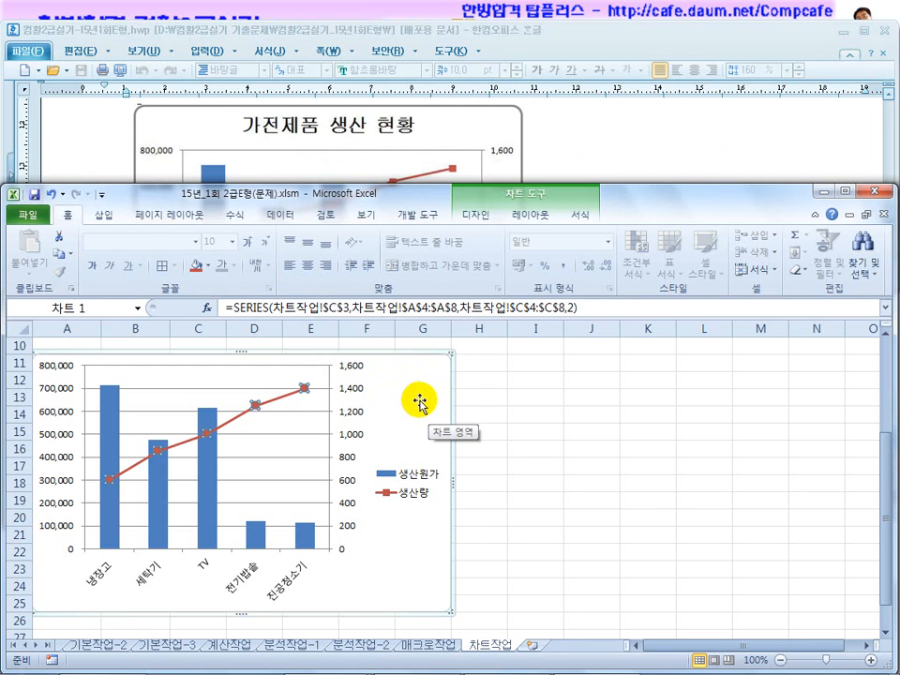
{"action": "left_click", "coordinate": [404, 430]}
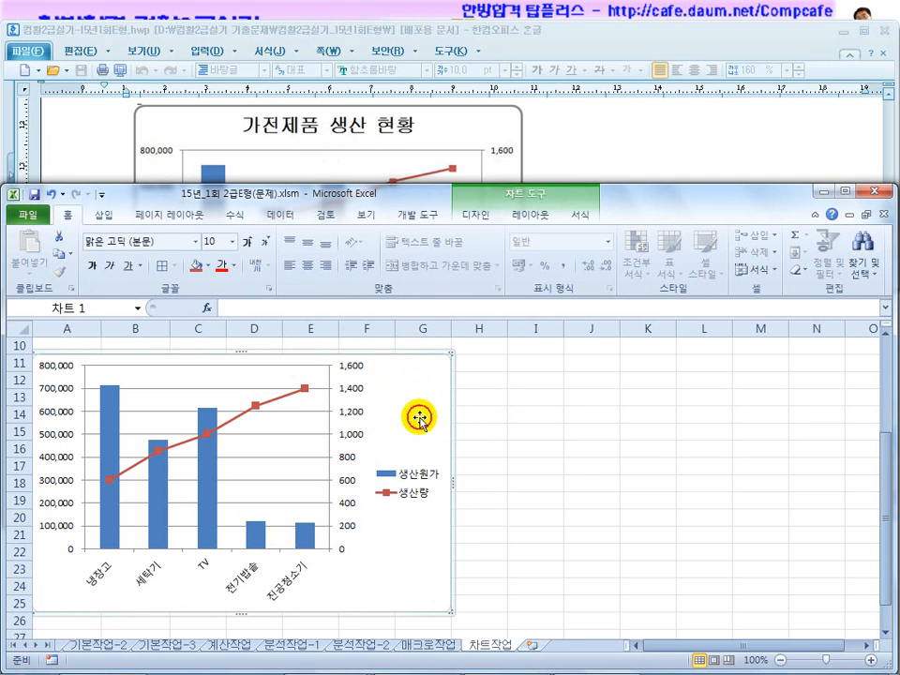
{"action": "left_click", "coordinate": [527, 214]}
{"action": "left_click", "coordinate": [260, 260]}
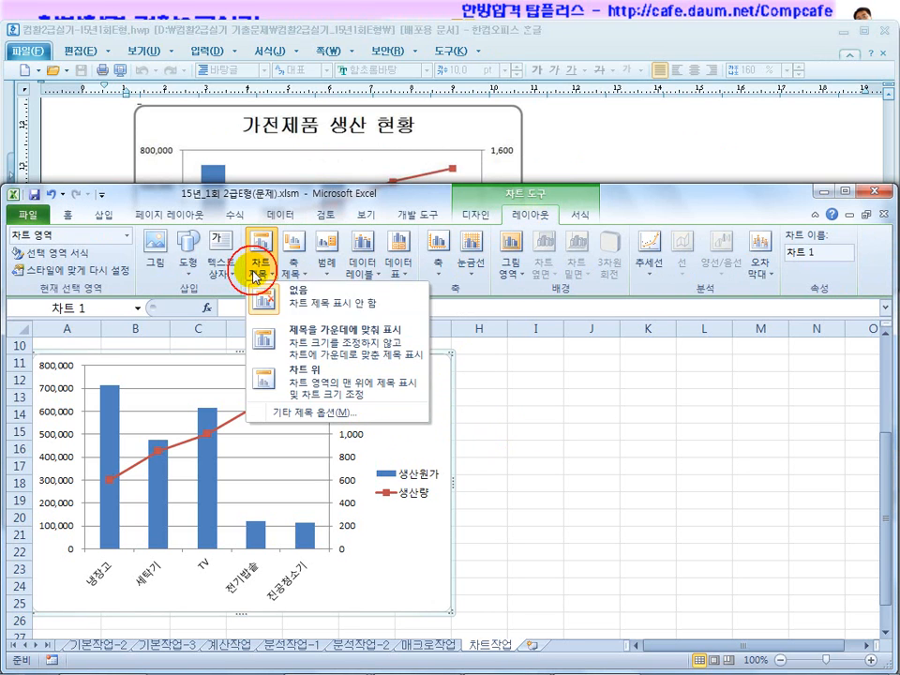
{"action": "left_click", "coordinate": [284, 384]}
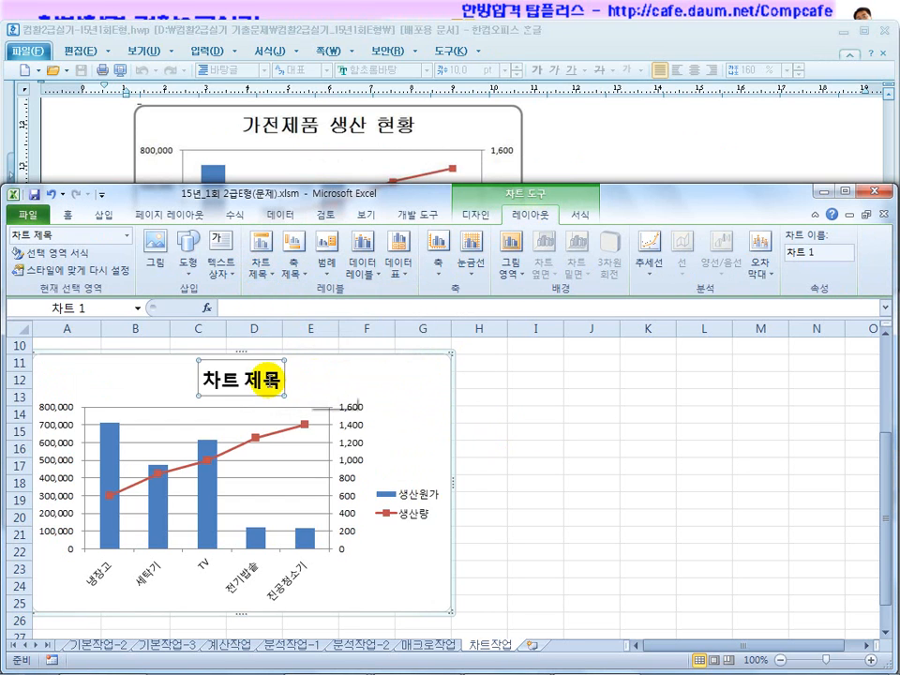
Replace the placeholder chart title with 가전제품 생산 현황.
{"action": "left_click", "coordinate": [201, 381]}
{"action": "left_click_drag", "start_coordinate": [201, 380], "coordinate": [281, 380]}
{"action": "type", "text": "가전"}
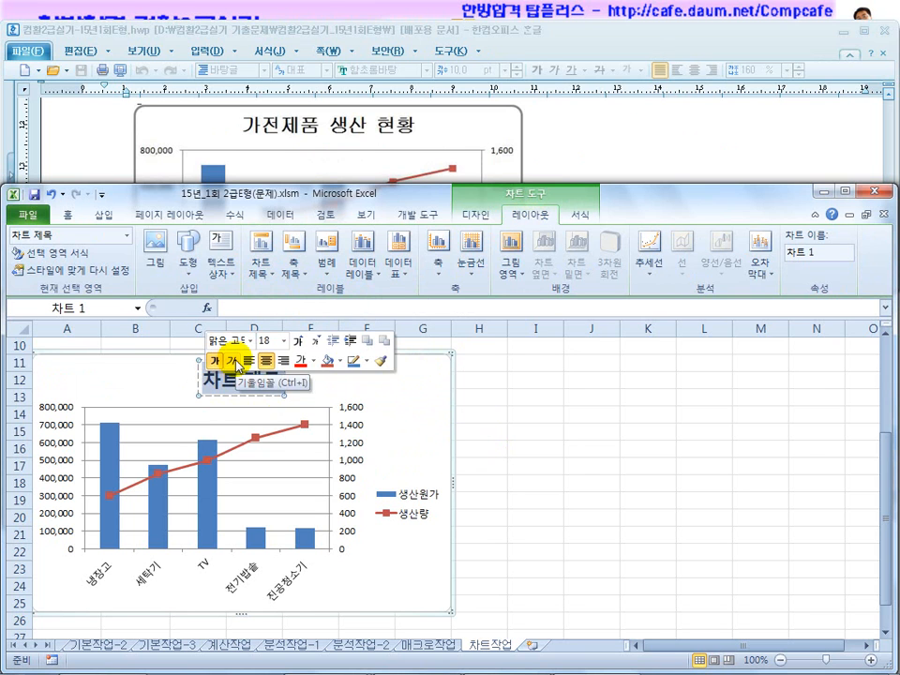
{"action": "type", "text": "제푸"}
{"action": "type", "text": " 생ㅅ"}
{"action": "type", "text": " 현황"}
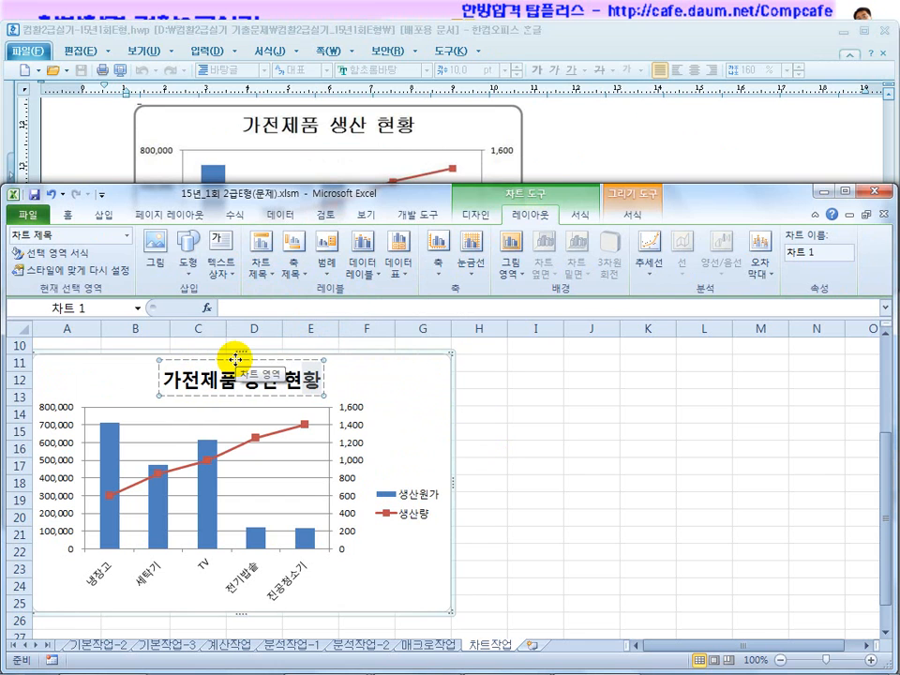
Finish the chart title entry and switch to the Hangul exam document to examine the instructions for modifying the chart.
{"action": "left_click", "coordinate": [494, 415]}
{"action": "left_click", "coordinate": [574, 136]}
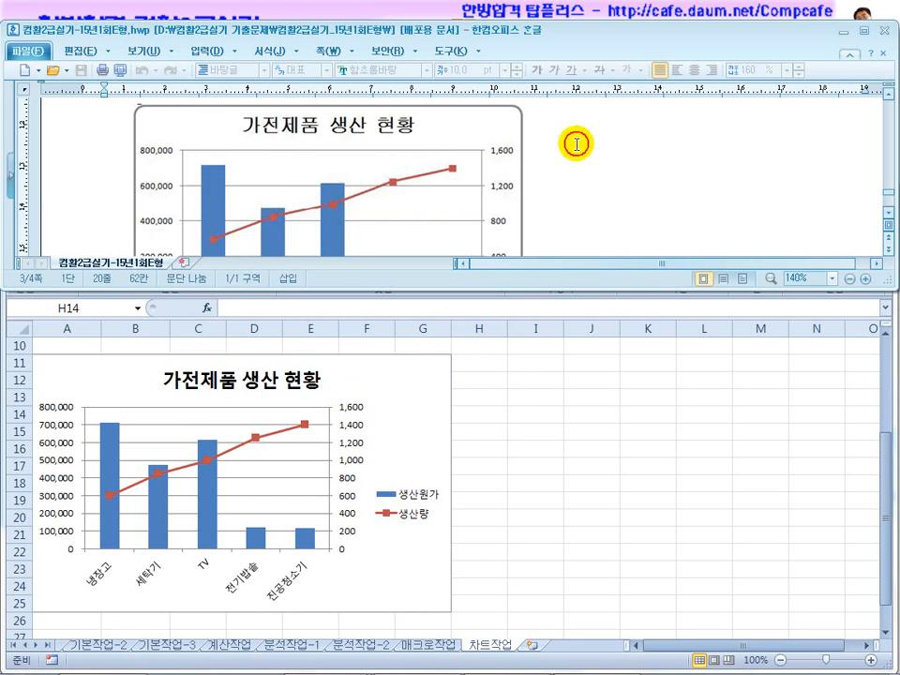
{"action": "scroll", "coordinate": [574, 159], "scroll_direction": "up", "scroll_amount": 5}
{"action": "scroll", "coordinate": [568, 161], "scroll_direction": "down", "scroll_amount": 1}
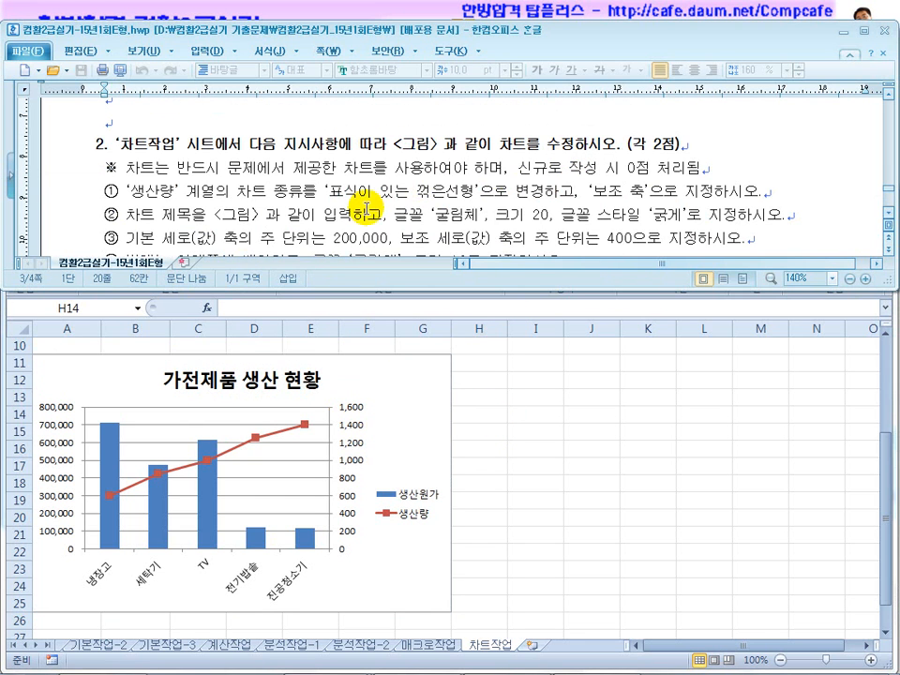
{"action": "left_click", "coordinate": [261, 391]}
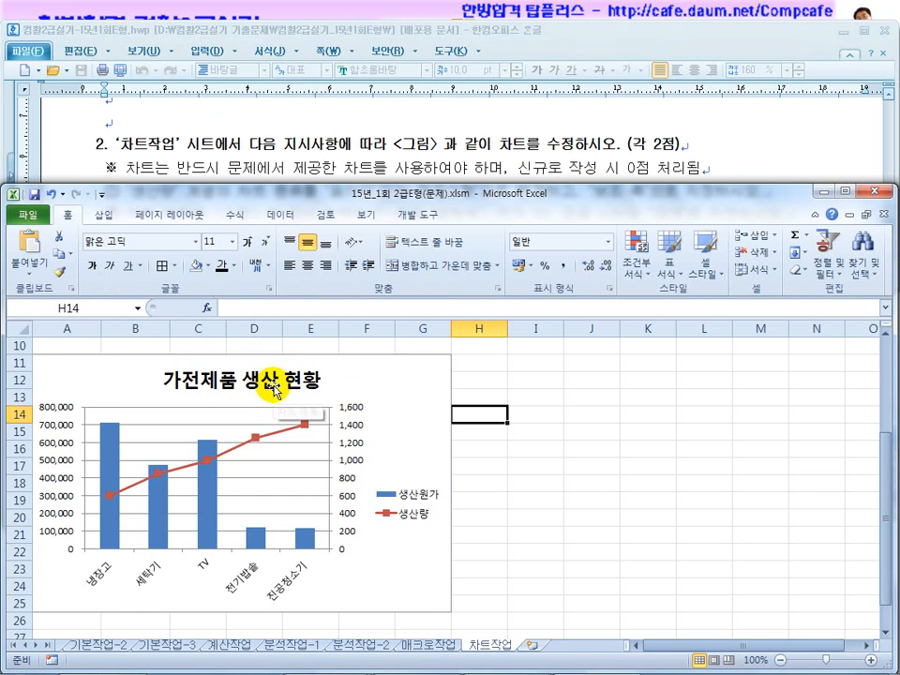
{"action": "left_click", "coordinate": [437, 170]}
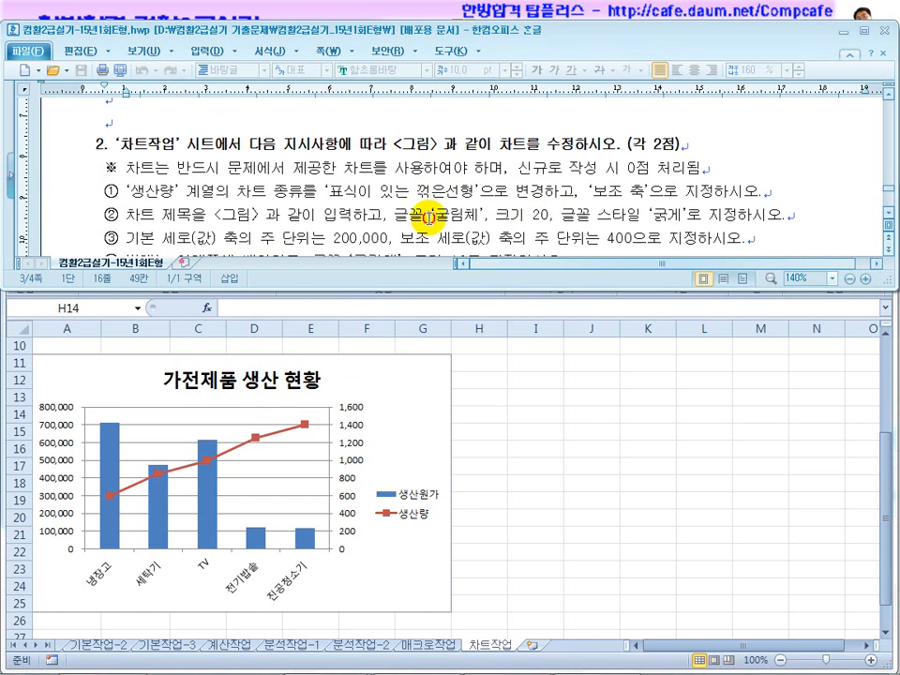
{"action": "key", "text": "Down"}
{"action": "key", "text": "Down"}
{"action": "scroll", "coordinate": [884, 206], "scroll_direction": "down", "scroll_amount": 2}
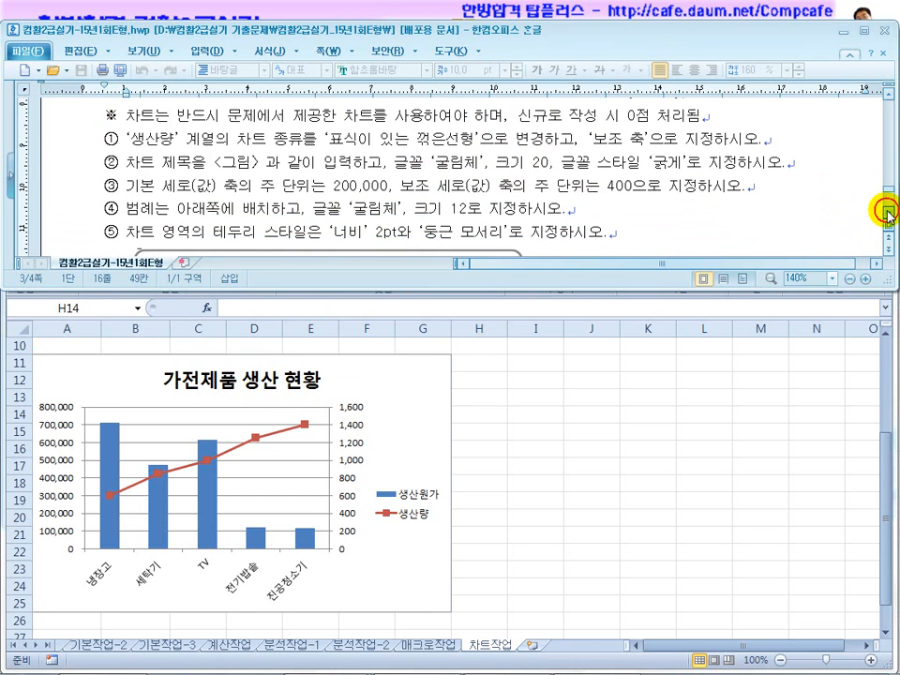
{"action": "scroll", "coordinate": [478, 143], "scroll_direction": "up", "scroll_amount": 1}
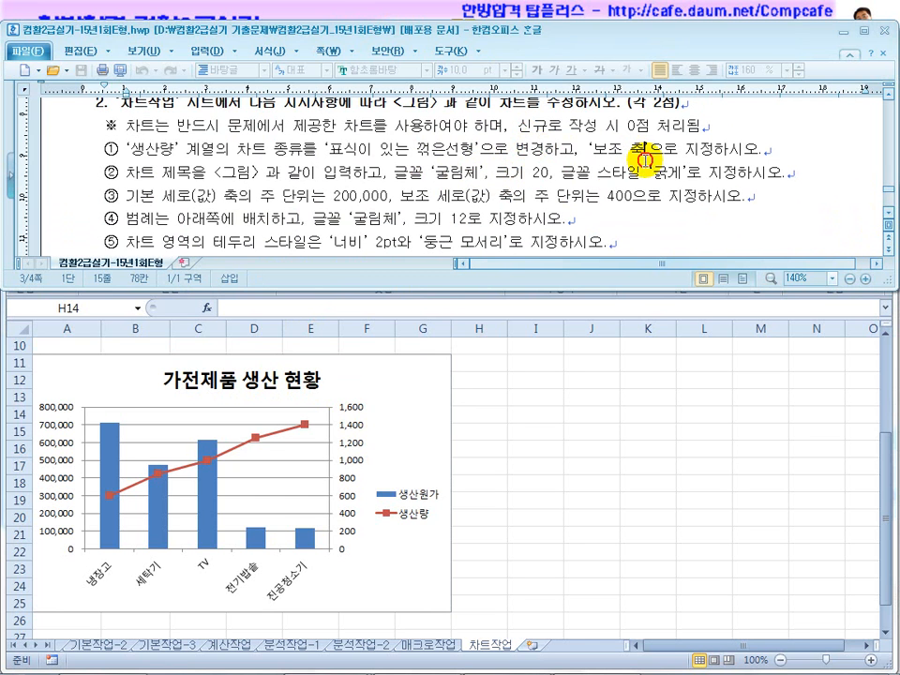
Back in Excel, format the chart title with the 굴림체 font at size 20.
{"action": "left_click", "coordinate": [573, 391]}
{"action": "left_click", "coordinate": [284, 388]}
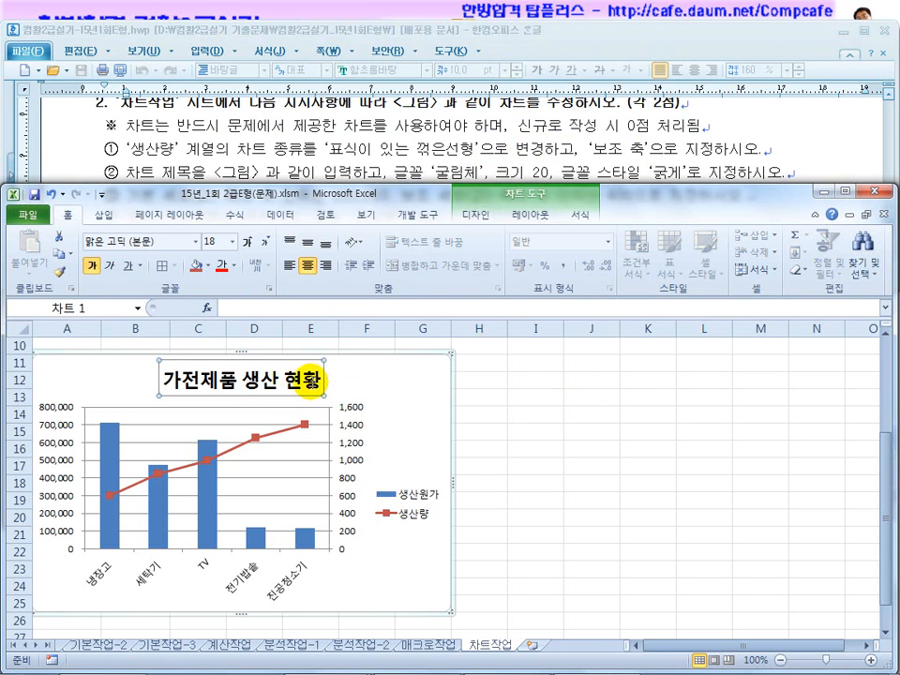
{"action": "left_click", "coordinate": [171, 240]}
{"action": "type", "text": "굴림"}
{"action": "key", "text": "Tab"}
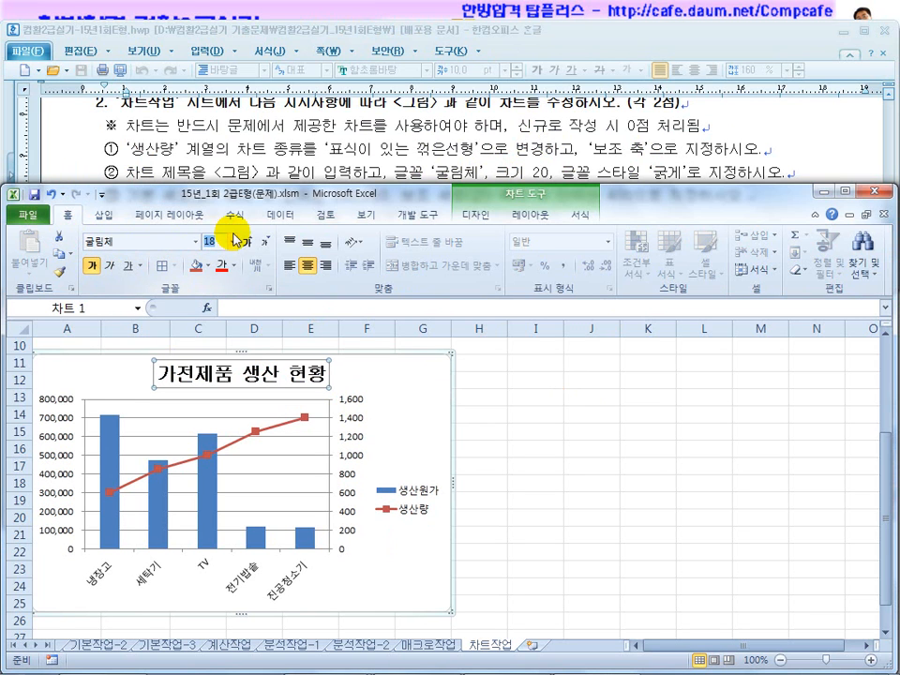
{"action": "type", "text": "20"}
{"action": "key", "text": "Return"}
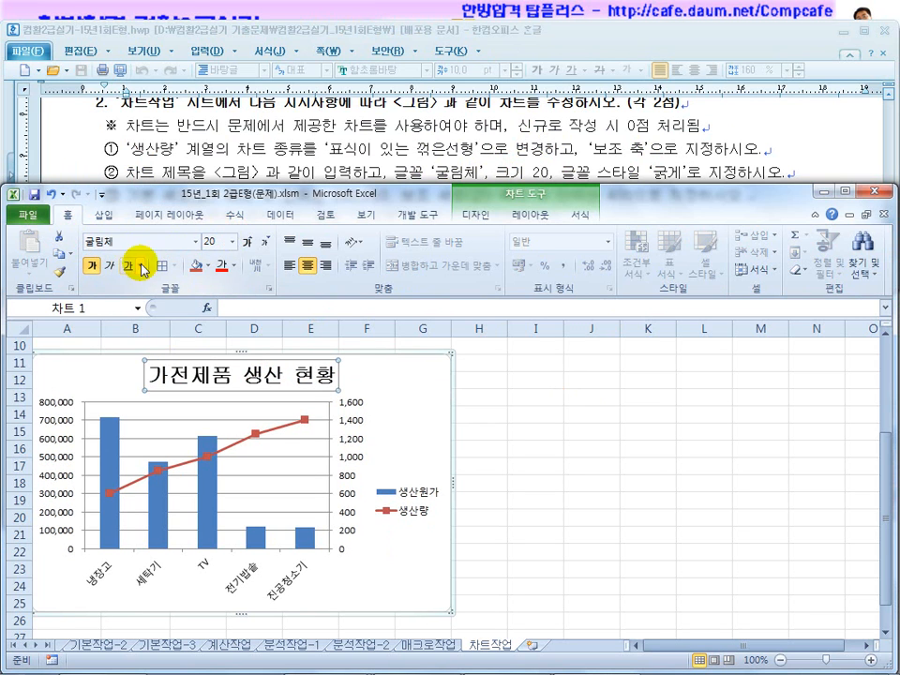
Check the axis instruction in the exam document and fix the primary vertical axis major unit at 200000.
{"action": "left_click", "coordinate": [518, 144]}
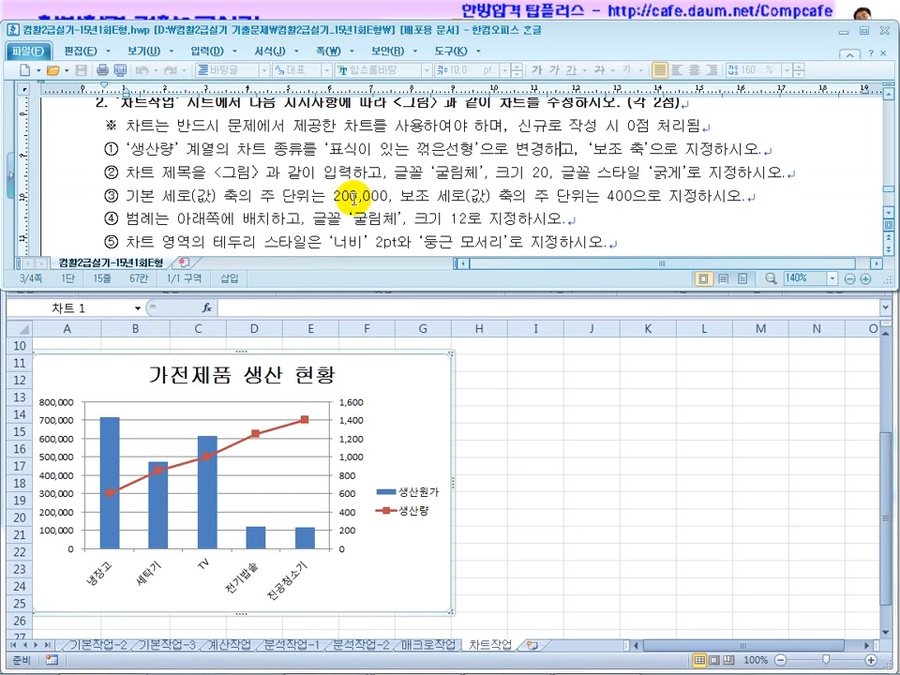
{"action": "left_click", "coordinate": [55, 494]}
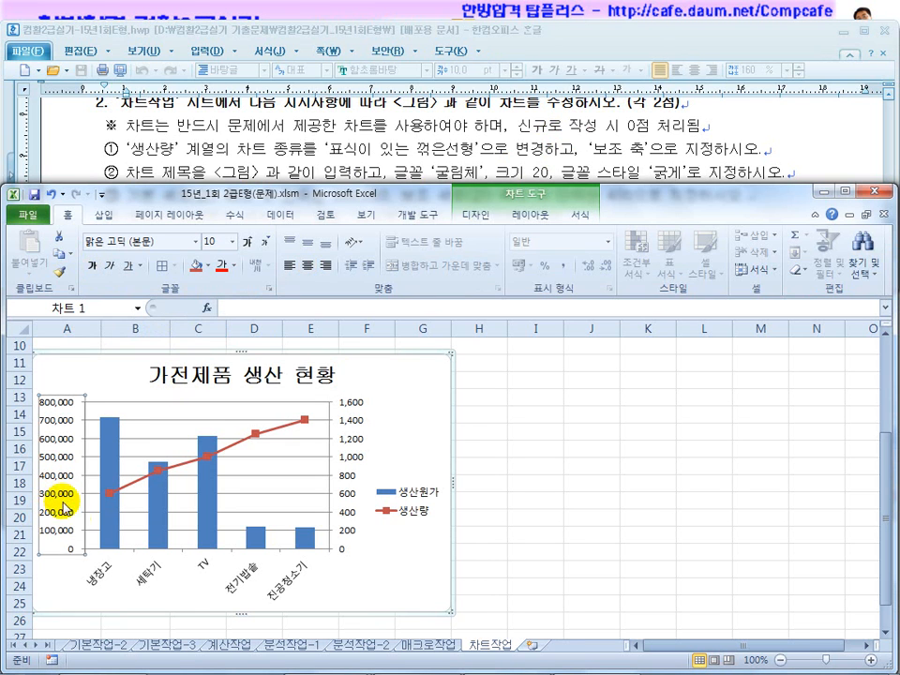
{"action": "right_click", "coordinate": [61, 496]}
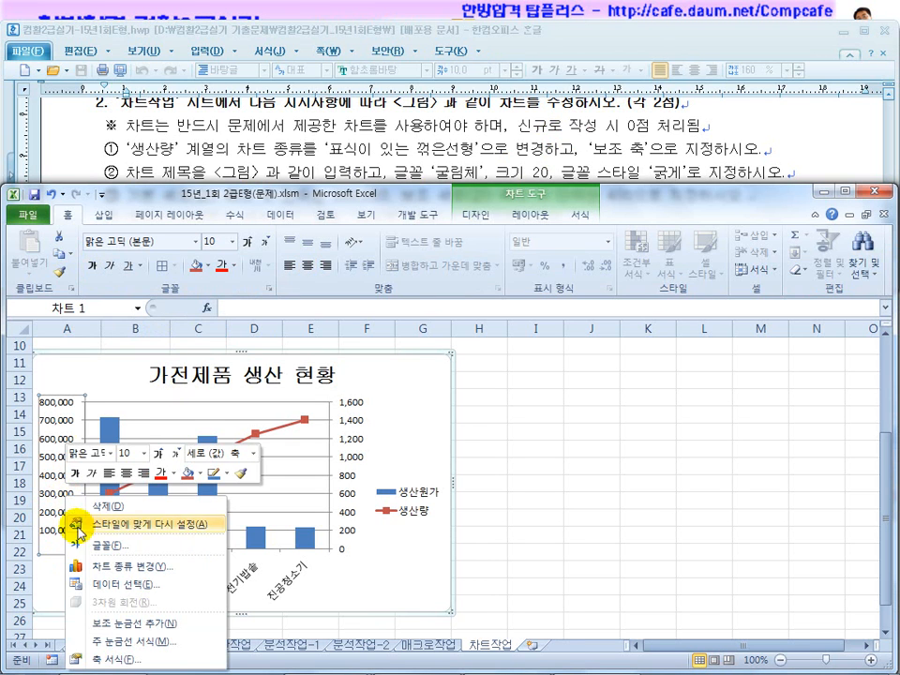
{"action": "left_click", "coordinate": [138, 660]}
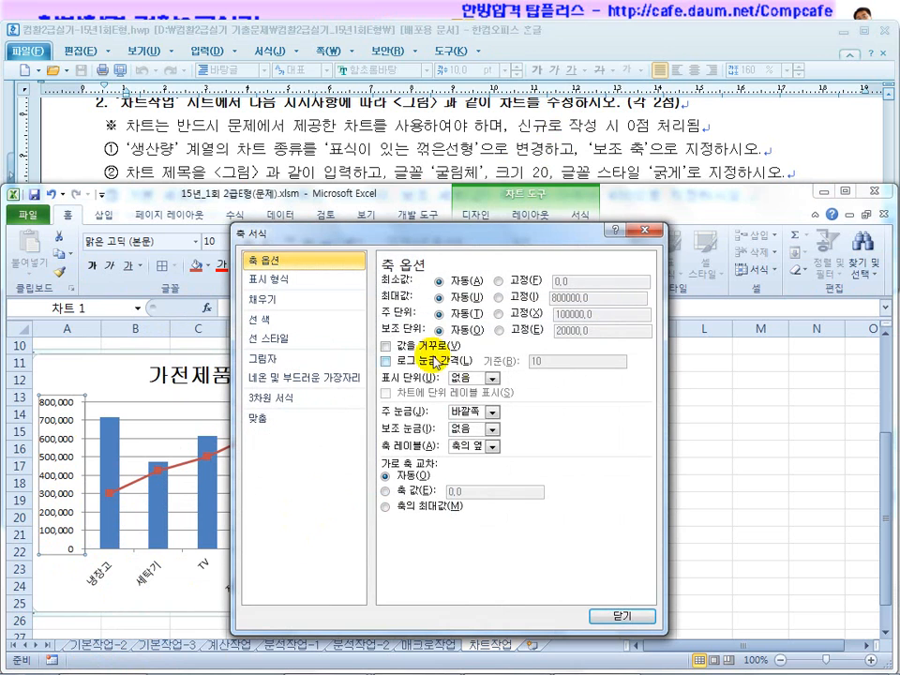
{"action": "left_click", "coordinate": [518, 319]}
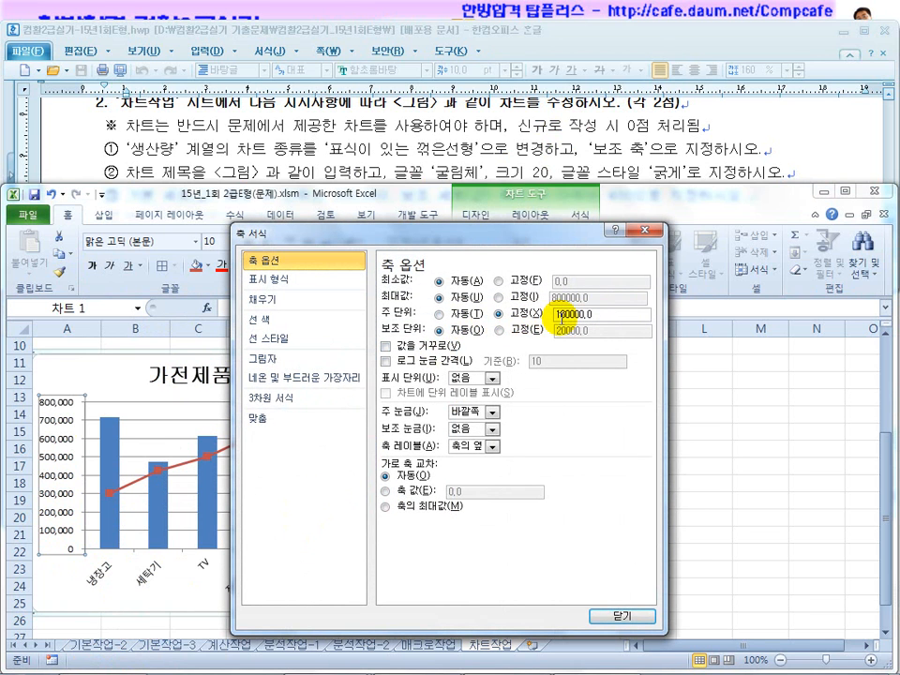
{"action": "left_click", "coordinate": [526, 317]}
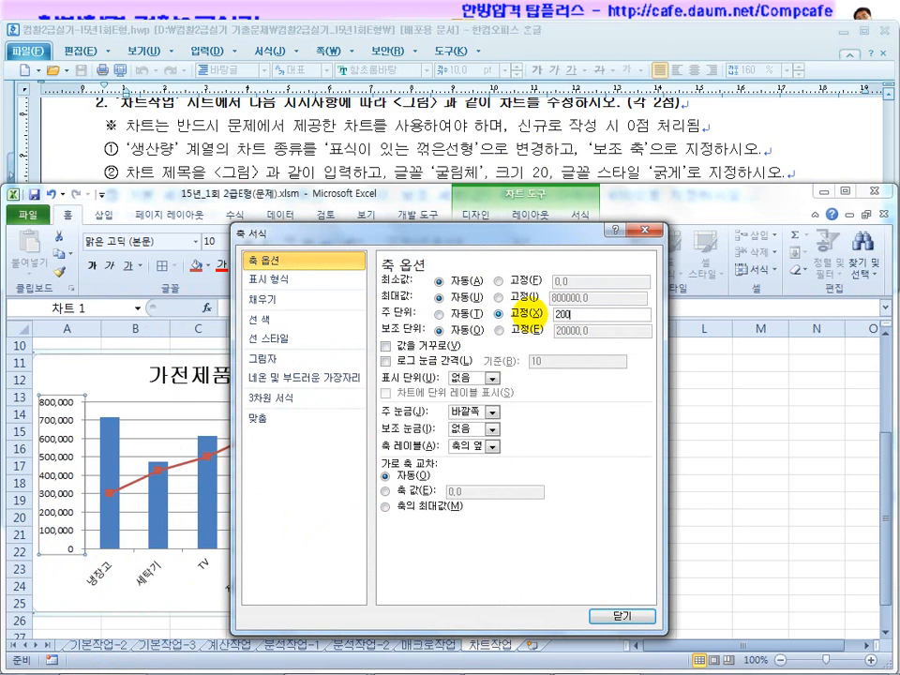
{"action": "type", "text": "200000"}
{"action": "left_click", "coordinate": [619, 615]}
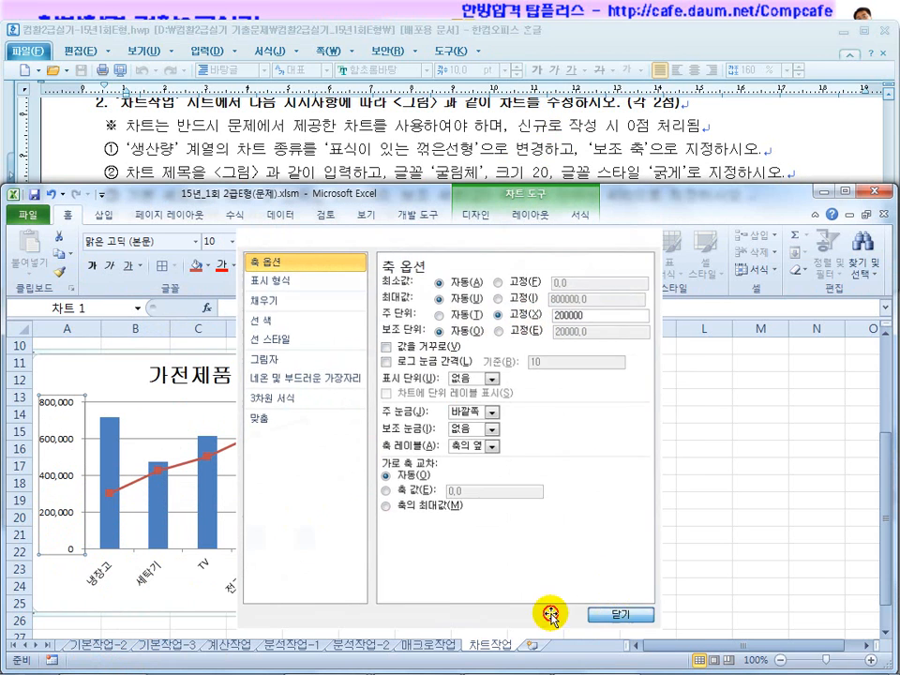
Fix the major unit of the chart's secondary vertical axis at 400.
{"action": "left_click", "coordinate": [362, 148]}
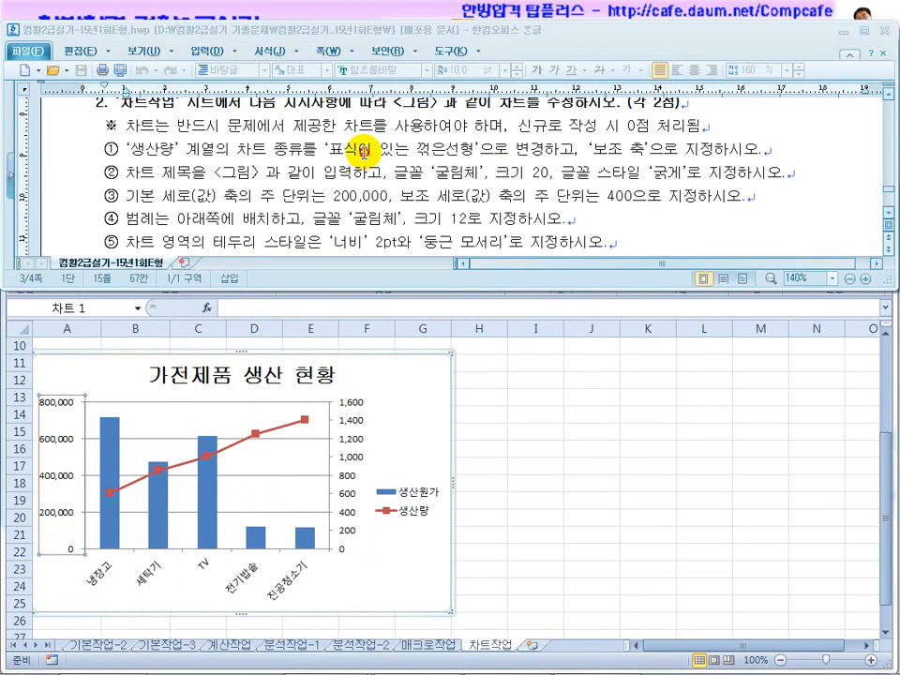
{"action": "left_click", "coordinate": [346, 480]}
{"action": "right_click", "coordinate": [347, 479]}
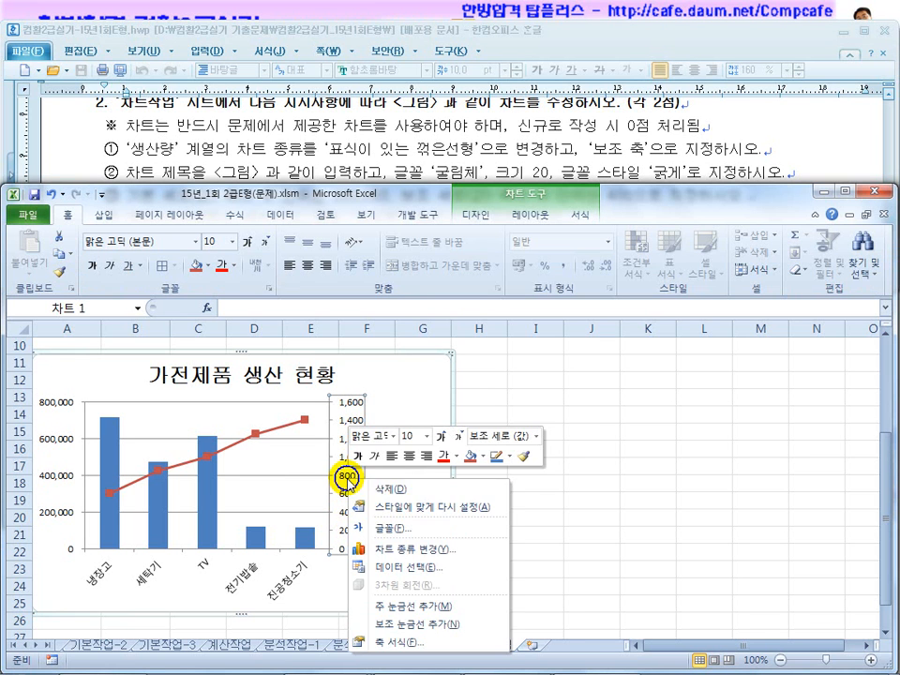
{"action": "left_click", "coordinate": [398, 642]}
{"action": "left_click", "coordinate": [512, 314]}
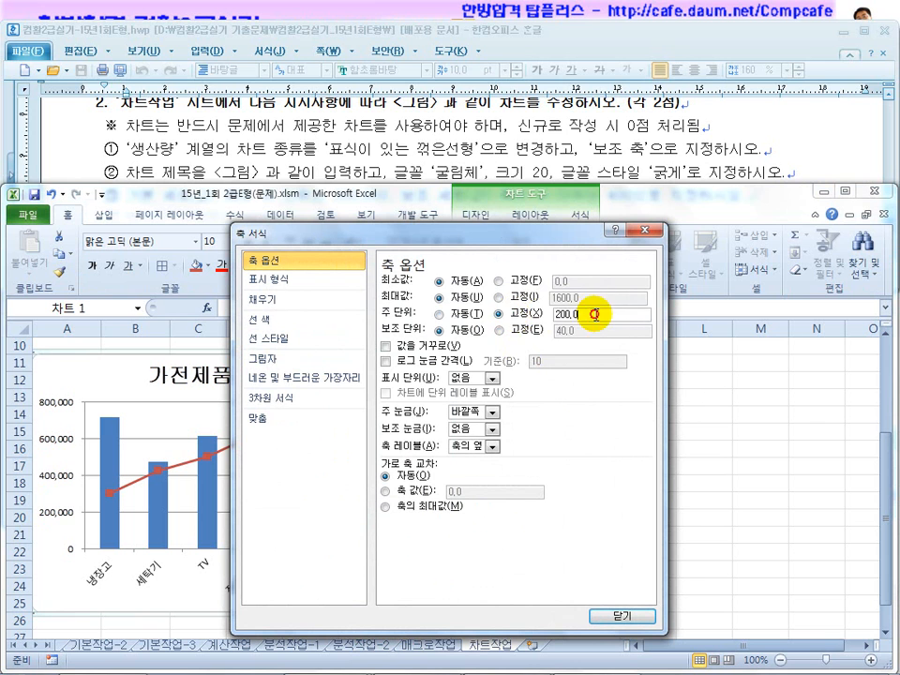
{"action": "left_click", "coordinate": [593, 616]}
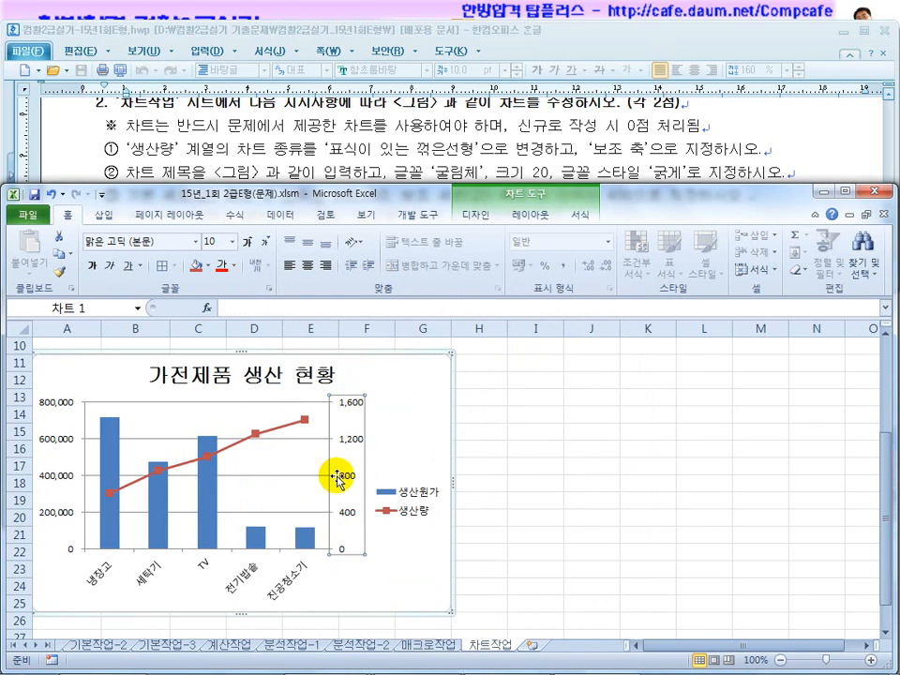
Review the remaining chart instructions in the exam document and place the chart legend at the bottom (아래쪽).
{"action": "left_click", "coordinate": [341, 149]}
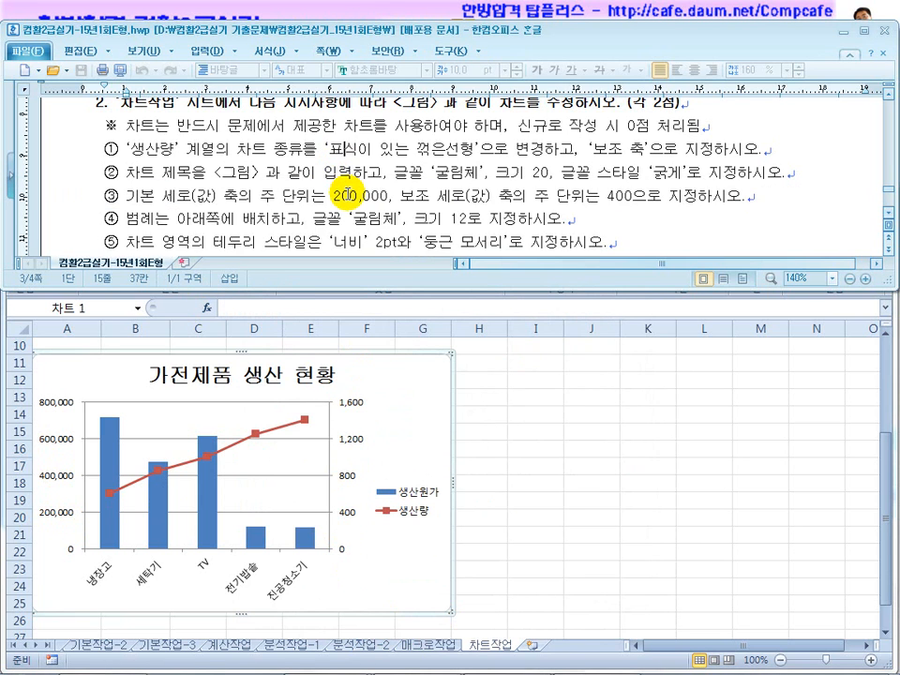
{"action": "scroll", "coordinate": [347, 195], "scroll_direction": "down", "scroll_amount": 3}
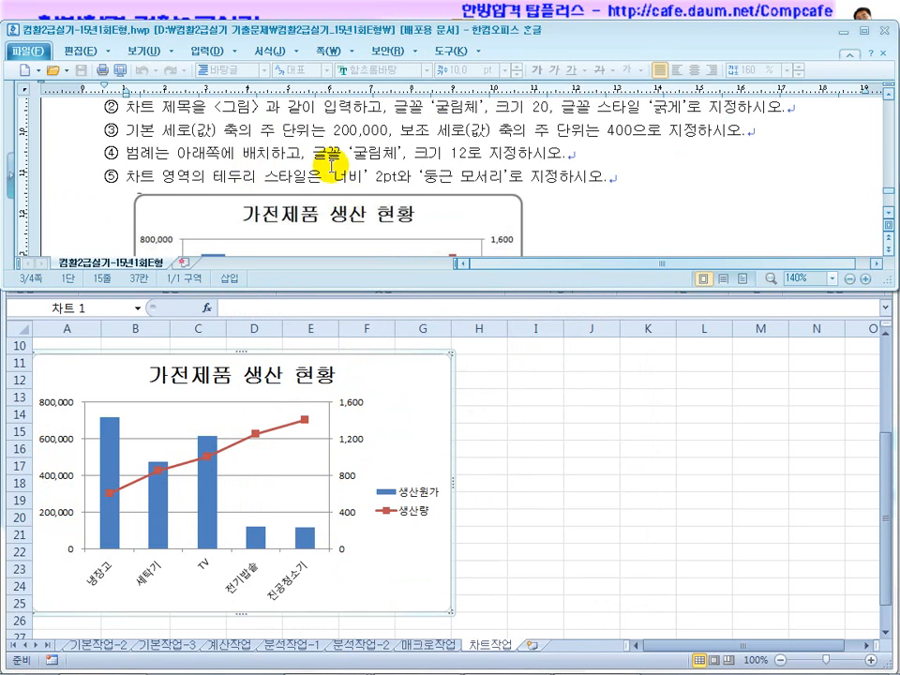
{"action": "scroll", "coordinate": [381, 173], "scroll_direction": "down", "scroll_amount": 2}
{"action": "scroll", "coordinate": [382, 172], "scroll_direction": "up", "scroll_amount": 2}
{"action": "left_click", "coordinate": [381, 176]}
{"action": "left_click", "coordinate": [552, 440]}
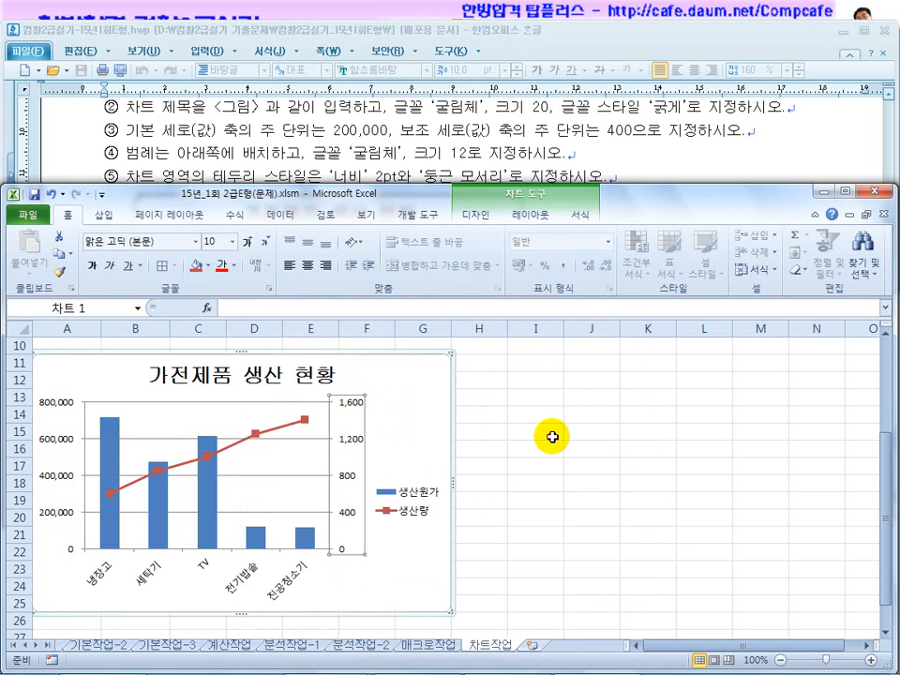
{"action": "left_click", "coordinate": [387, 509]}
{"action": "right_click", "coordinate": [395, 511]}
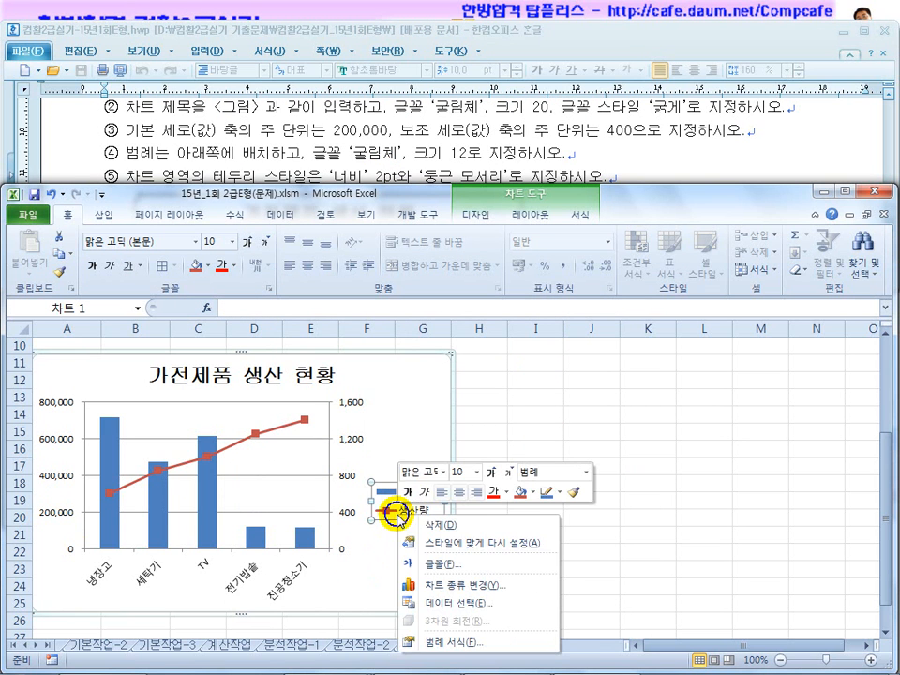
{"action": "left_click", "coordinate": [444, 643]}
{"action": "left_click", "coordinate": [418, 311]}
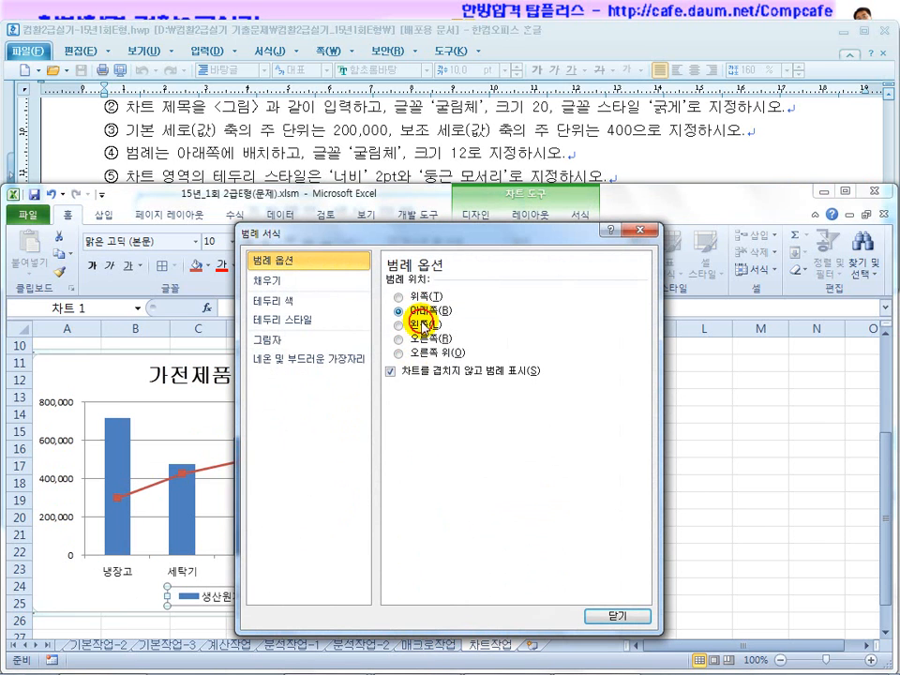
{"action": "left_click", "coordinate": [604, 613]}
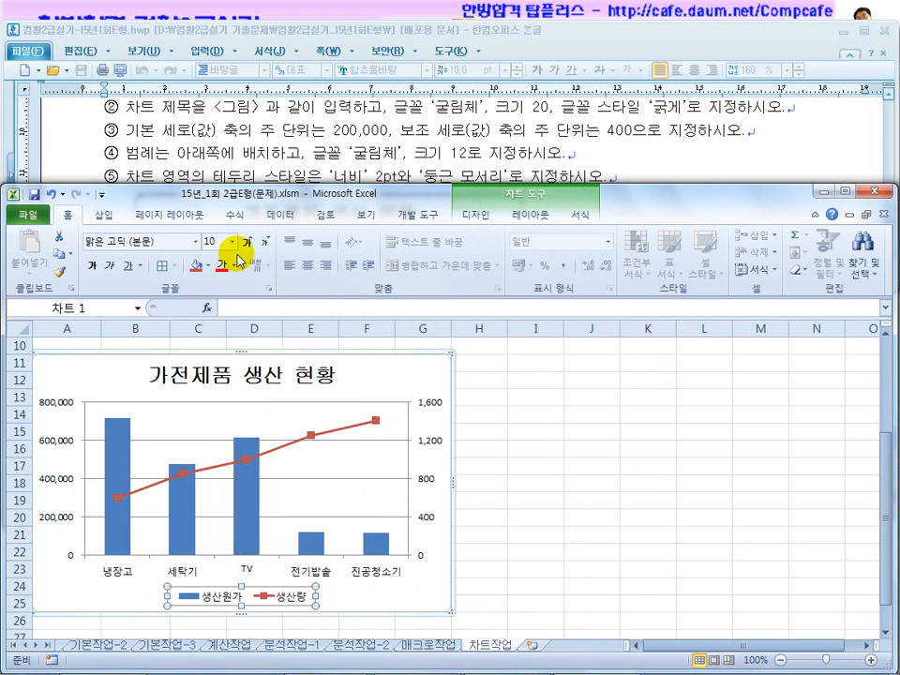
Format the chart legend text with the 굴림체 font at size 12.
{"action": "left_click", "coordinate": [160, 240]}
{"action": "type", "text": "굴림"}
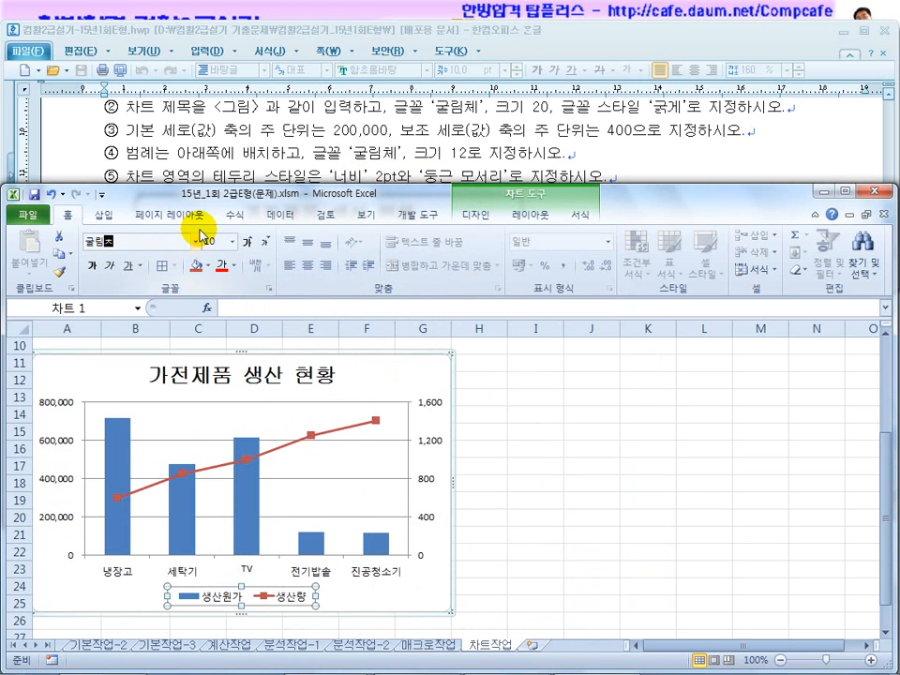
{"action": "type", "text": "체"}
{"action": "key", "text": "Return"}
{"action": "left_click", "coordinate": [210, 241]}
{"action": "type", "text": "12"}
{"action": "key", "text": "Return"}
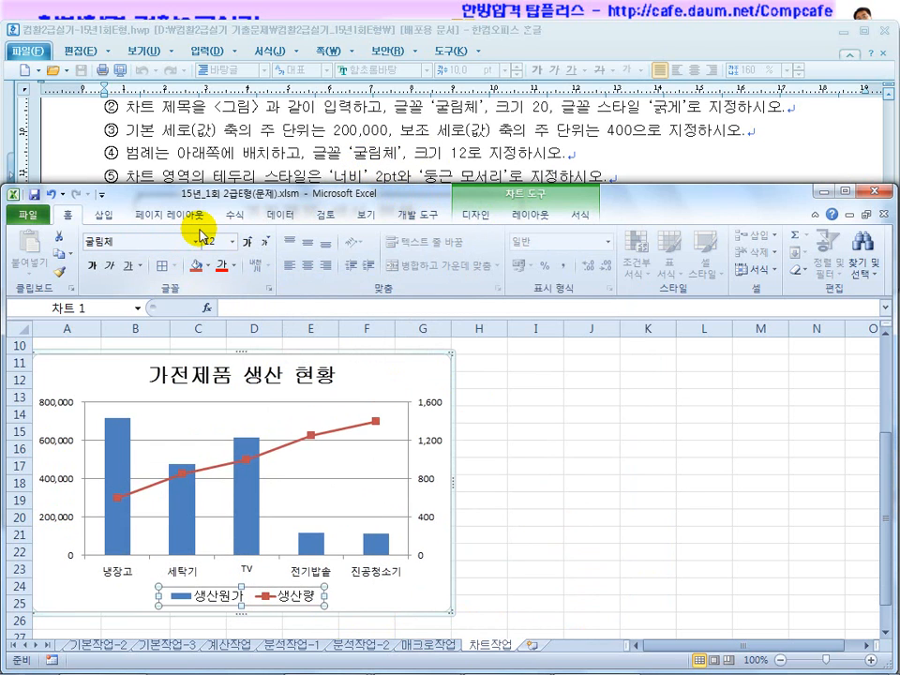
Give the chart area a 2 pt border width with rounded corners (둥근 모서리), as the exam document's border instruction requires.
{"action": "left_click", "coordinate": [278, 167]}
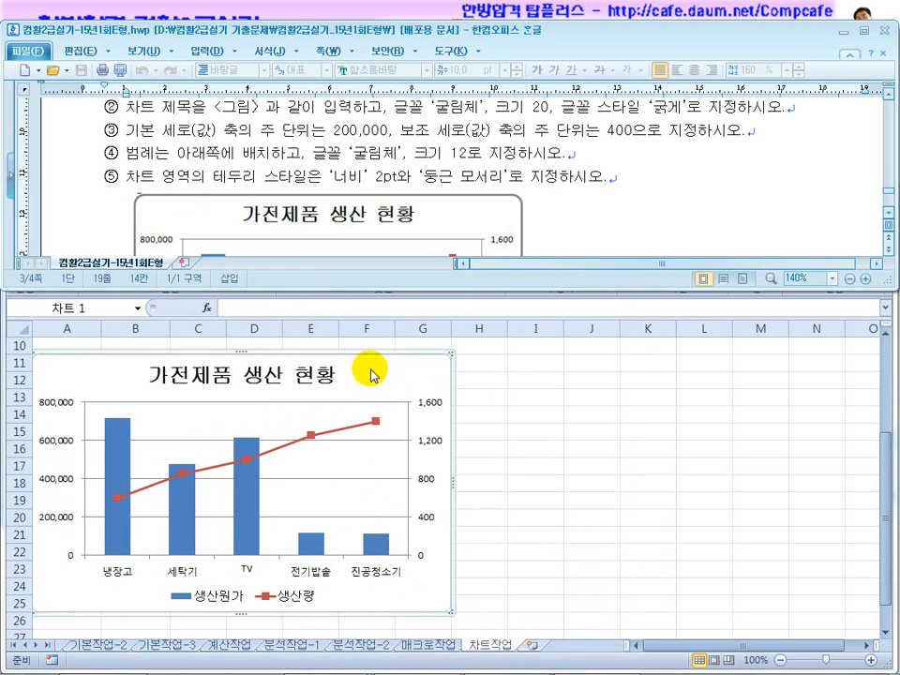
{"action": "left_click", "coordinate": [427, 374]}
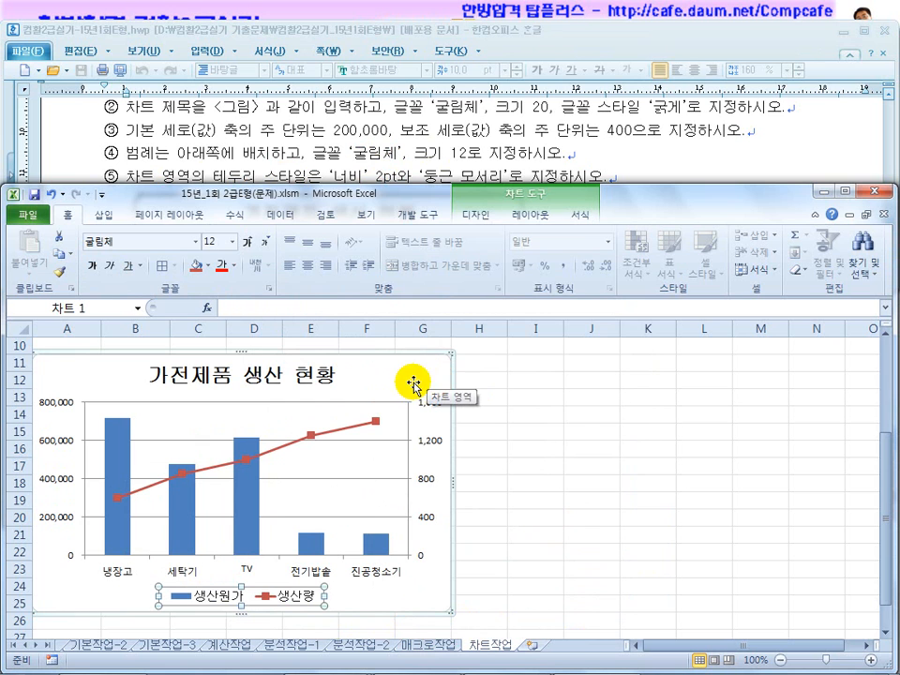
{"action": "right_click", "coordinate": [414, 383]}
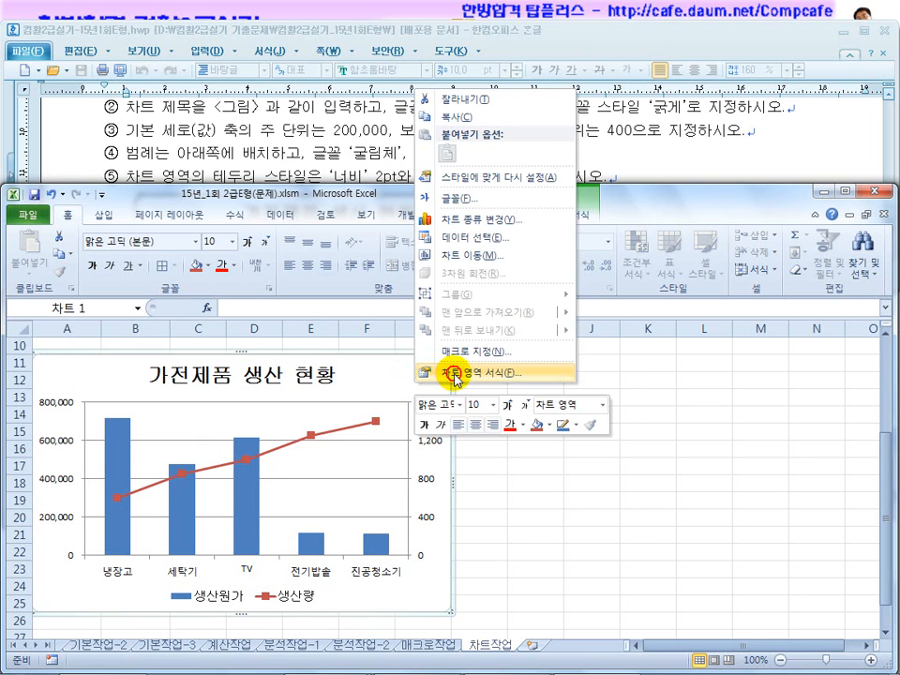
{"action": "left_click", "coordinate": [457, 378]}
{"action": "left_click", "coordinate": [289, 303]}
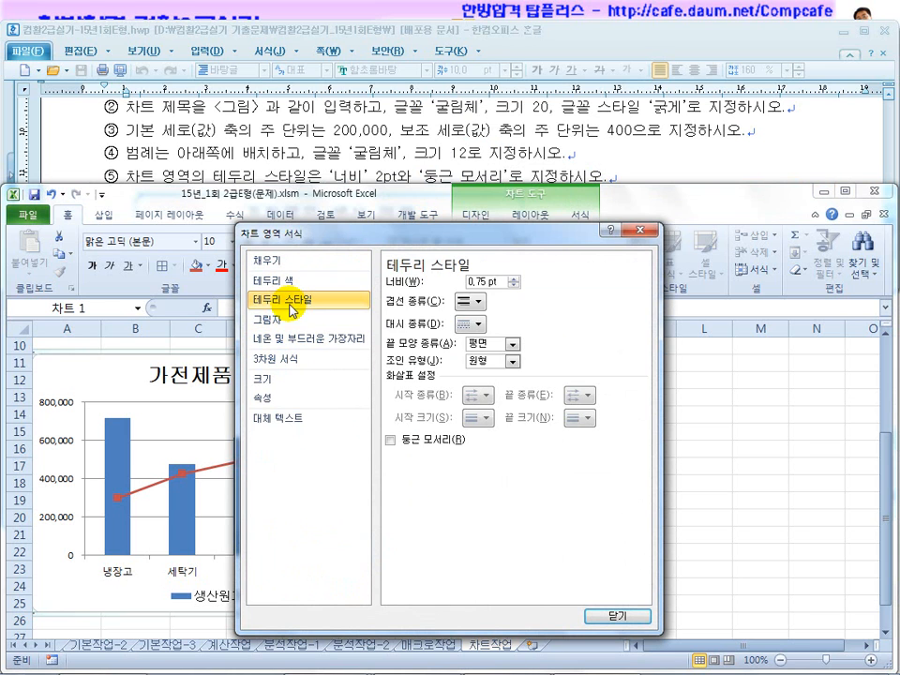
{"action": "left_click_drag", "start_coordinate": [506, 282], "coordinate": [456, 288]}
{"action": "type", "text": "2"}
{"action": "key", "text": "Tab"}
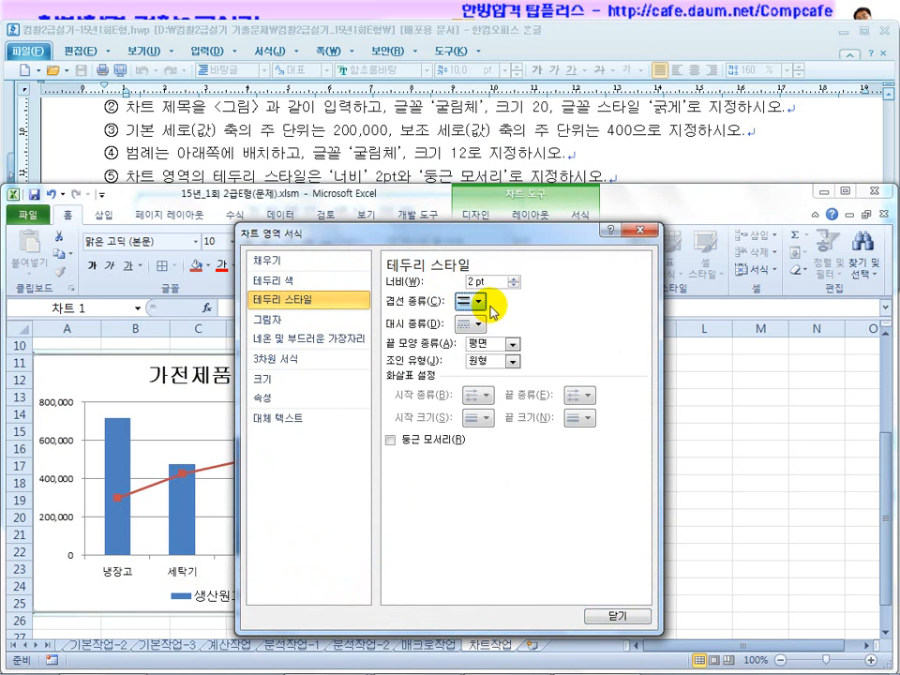
{"action": "left_click", "coordinate": [402, 437]}
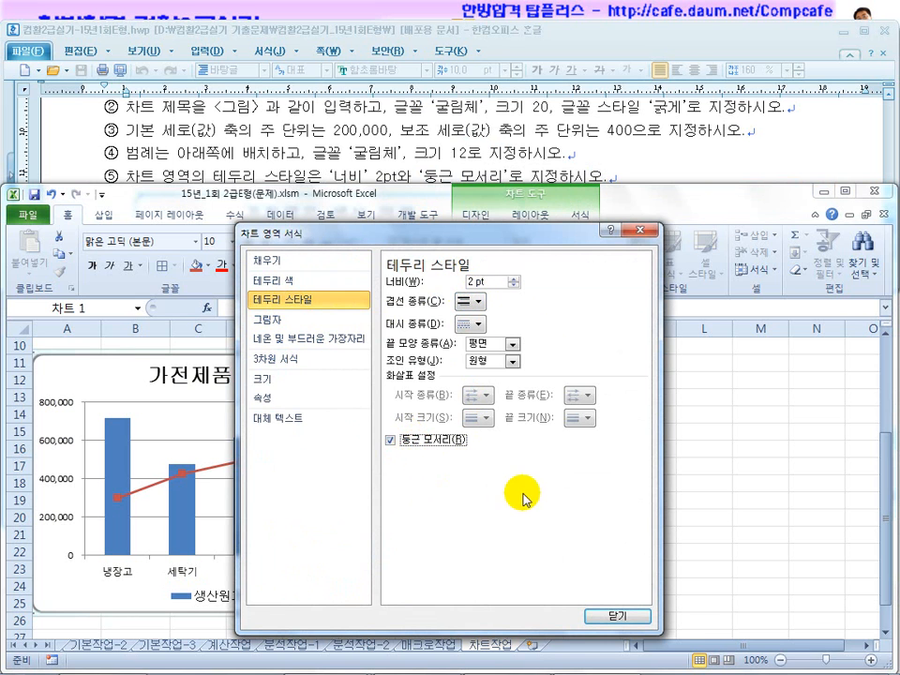
{"action": "left_click", "coordinate": [617, 615]}
{"action": "left_click", "coordinate": [568, 516]}
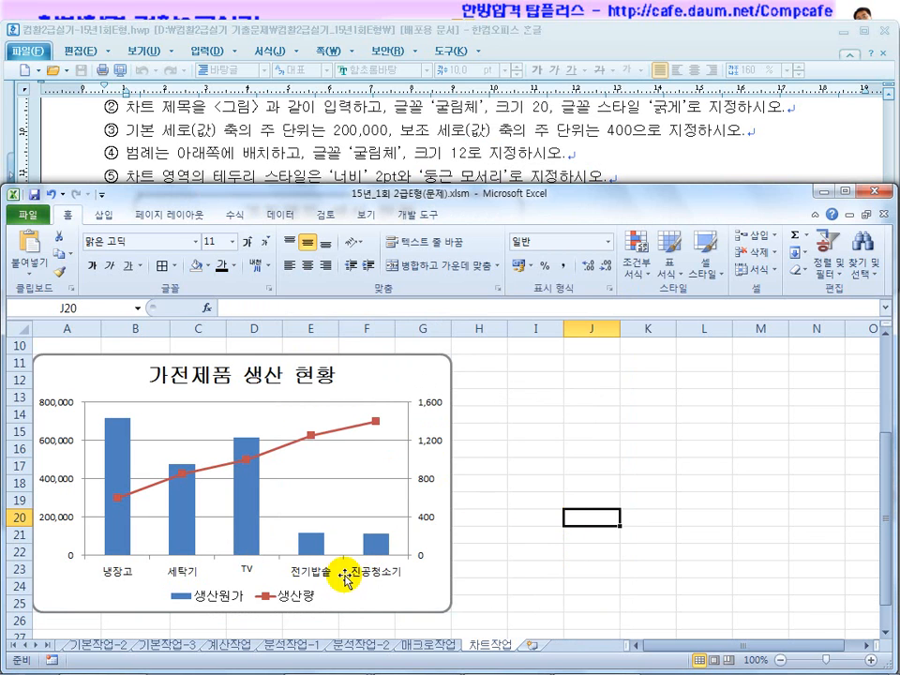
Open the 계산작업 sheet and examine the 문제2 instructions for 표1 in the exam document, including the candidate functions.
{"action": "left_click", "coordinate": [222, 646]}
{"action": "left_click", "coordinate": [341, 142]}
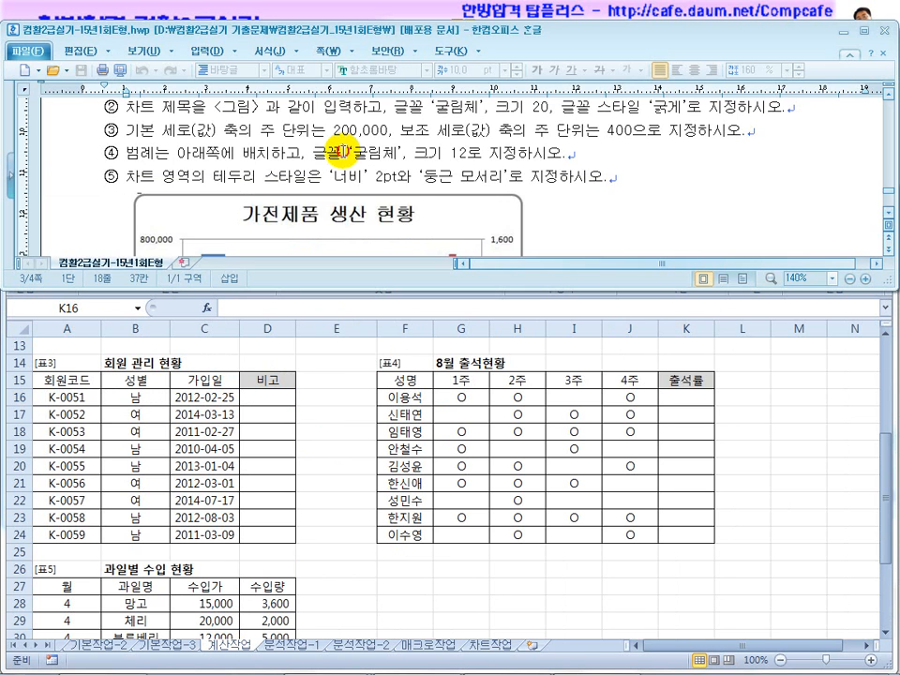
{"action": "scroll", "coordinate": [341, 150], "scroll_direction": "down", "scroll_amount": 15}
{"action": "scroll", "coordinate": [341, 160], "scroll_direction": "up", "scroll_amount": 6}
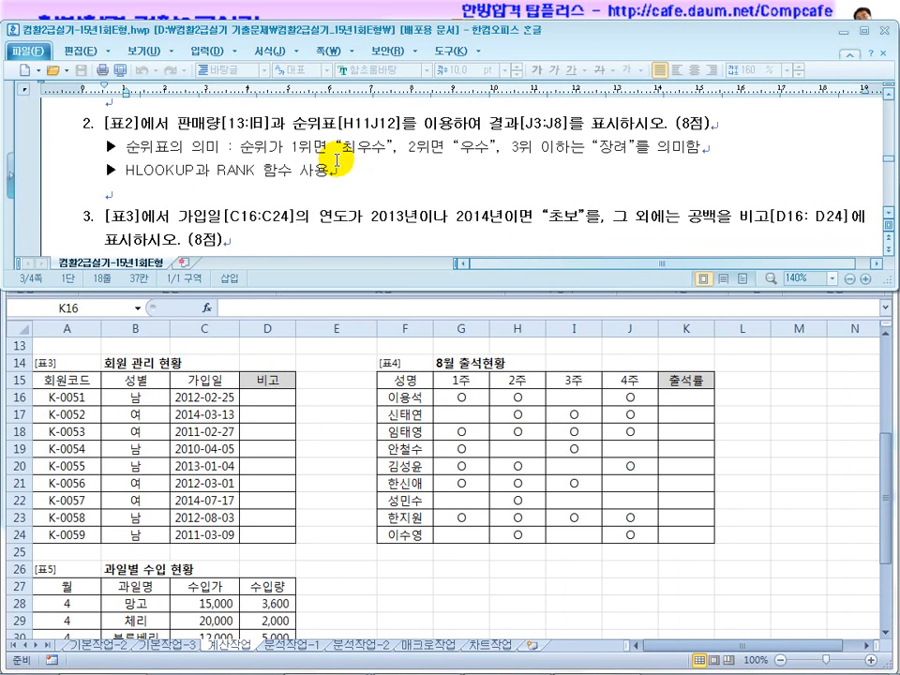
{"action": "scroll", "coordinate": [337, 160], "scroll_direction": "down", "scroll_amount": 1}
{"action": "scroll", "coordinate": [335, 159], "scroll_direction": "up", "scroll_amount": 1}
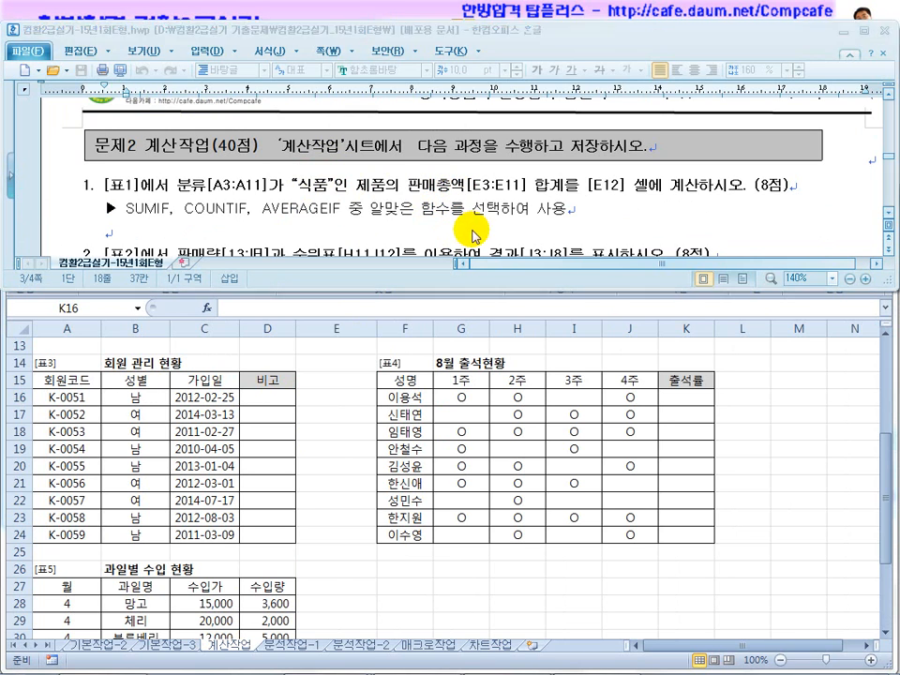
{"action": "key", "text": "ctrl+shift+d"}
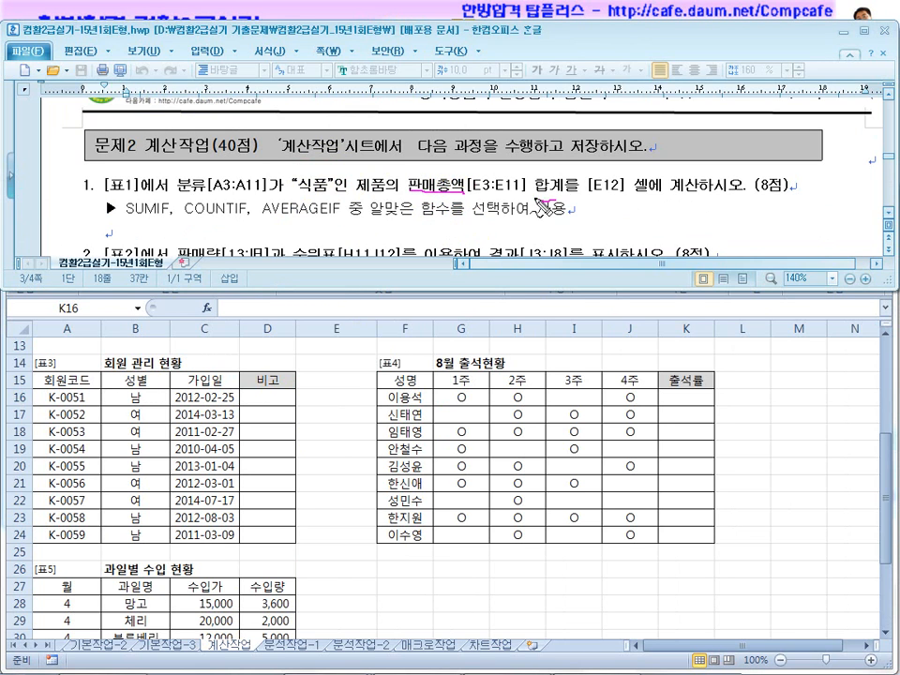
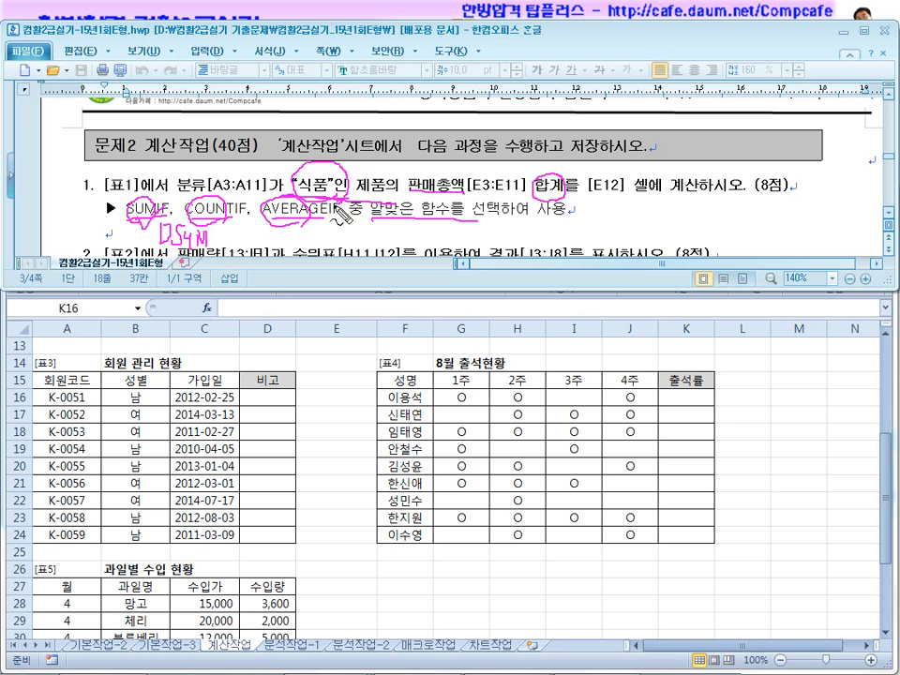
{"action": "key", "text": "Escape"}
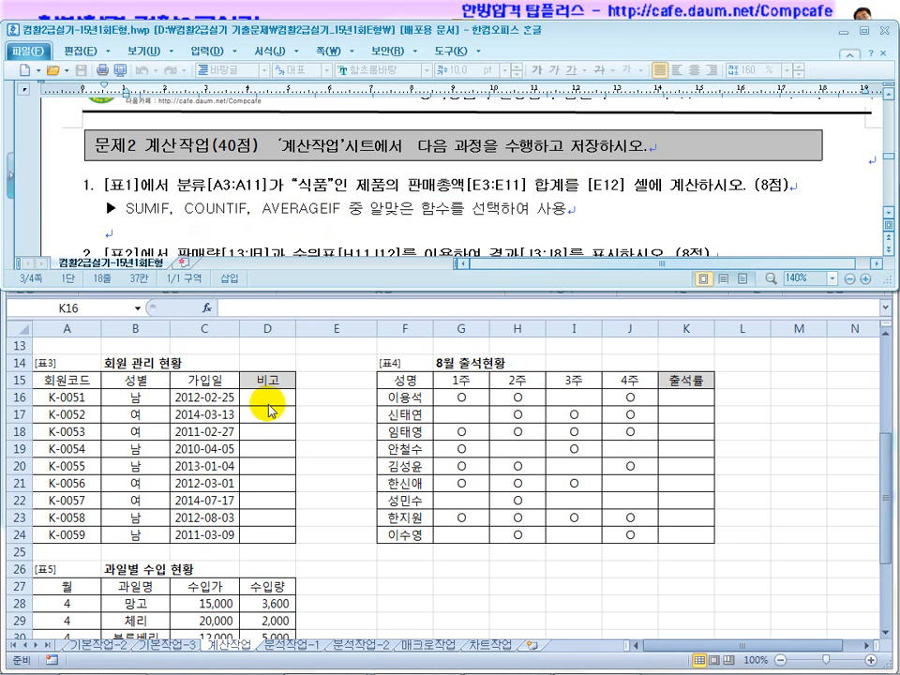
Return to the workbook and select the 표1 total cell E12 for 분류가 식품인 제품의 판매총액 합계.
{"action": "left_click", "coordinate": [267, 403]}
{"action": "scroll", "coordinate": [277, 375], "scroll_direction": "up", "scroll_amount": 4}
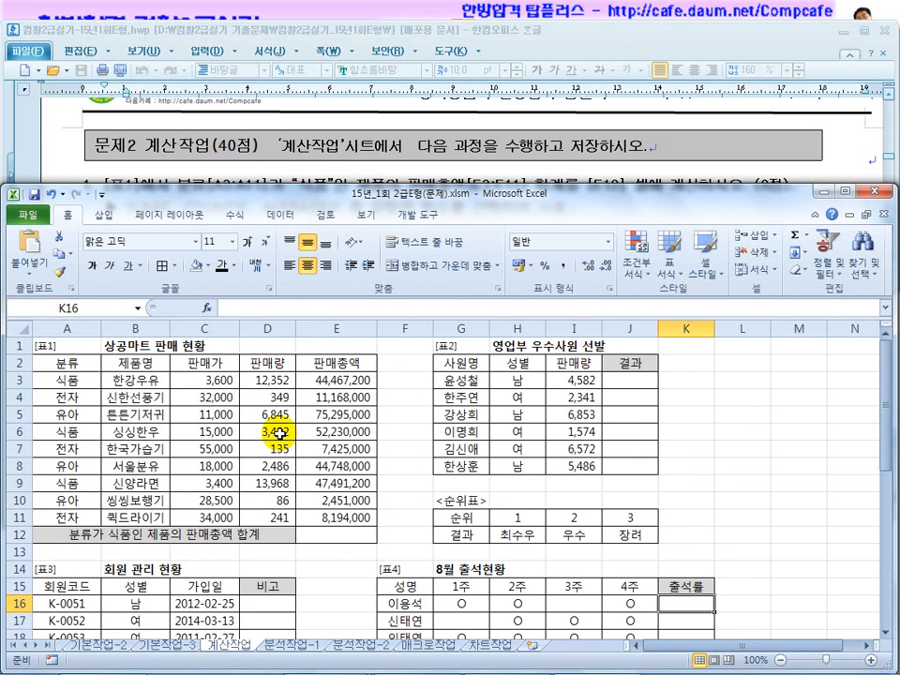
{"action": "left_click", "coordinate": [328, 535]}
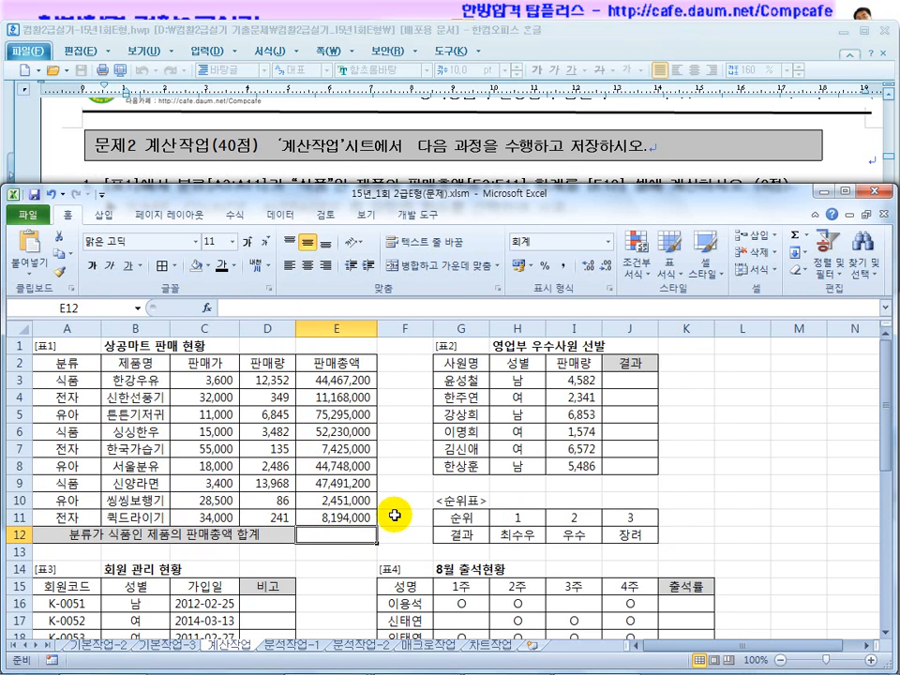
{"action": "type", "text": "=sumi"}
{"action": "type", "text": "f"}
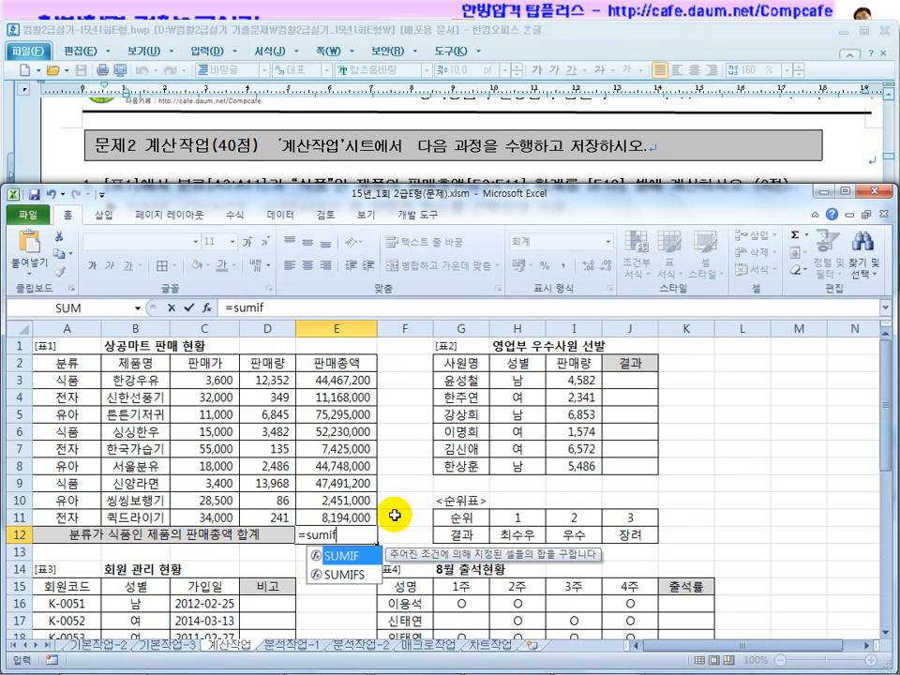
{"action": "type", "text": "("}
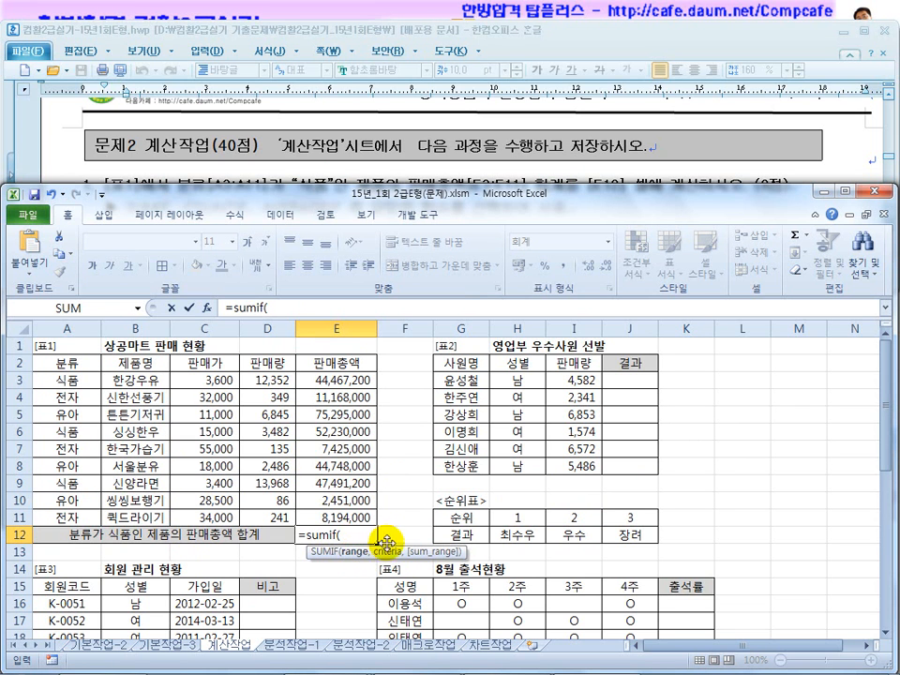
{"action": "left_click", "coordinate": [35, 222]}
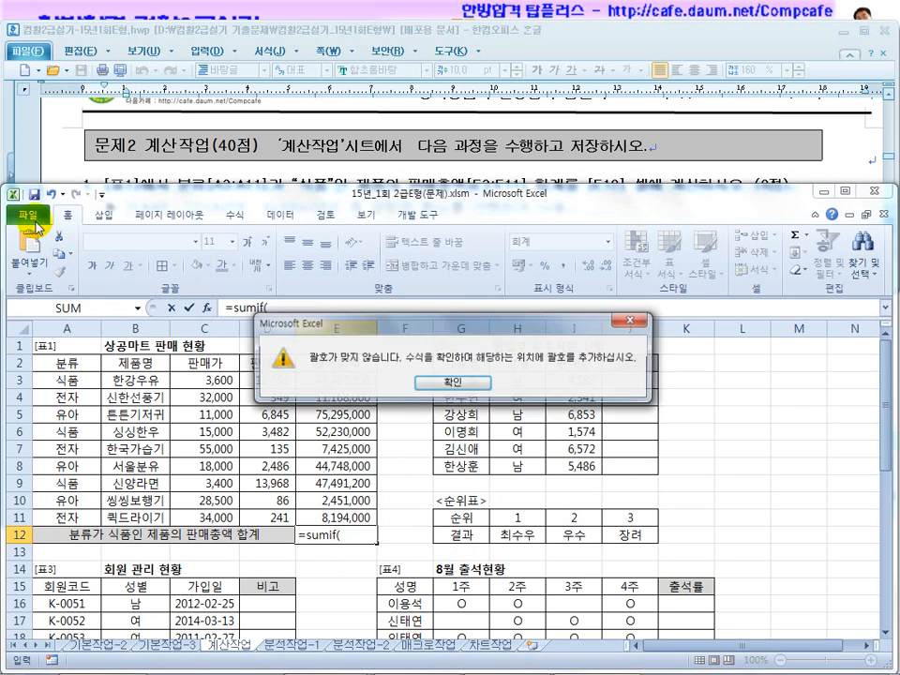
{"action": "left_click", "coordinate": [445, 383]}
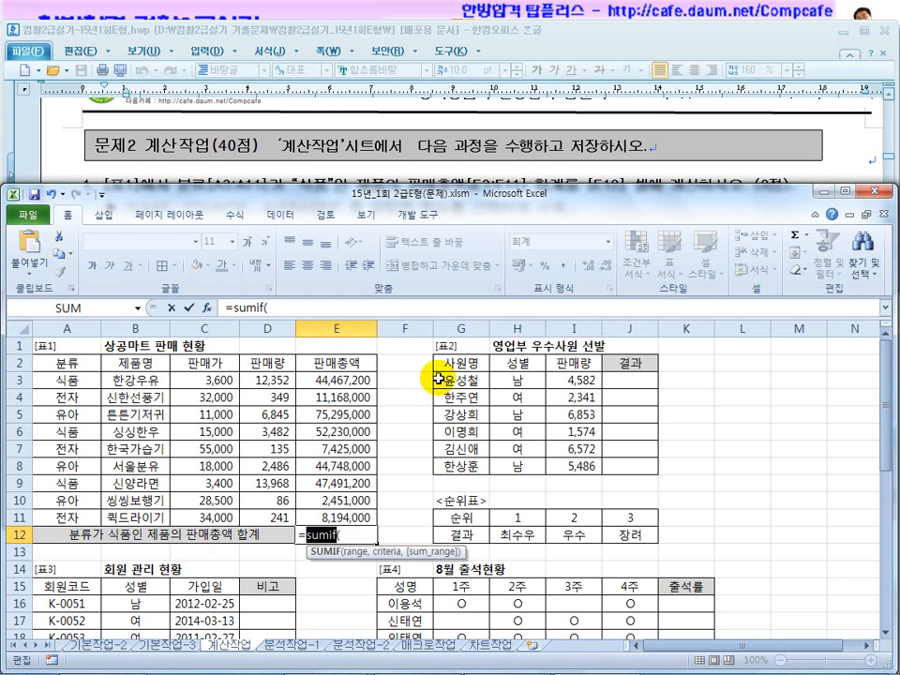
{"action": "key", "text": "Escape"}
Check the advanced (고급) Excel options for the function ScreenTip setting 함수 화면 설명 표시 and close them without changes.
{"action": "left_click", "coordinate": [36, 222]}
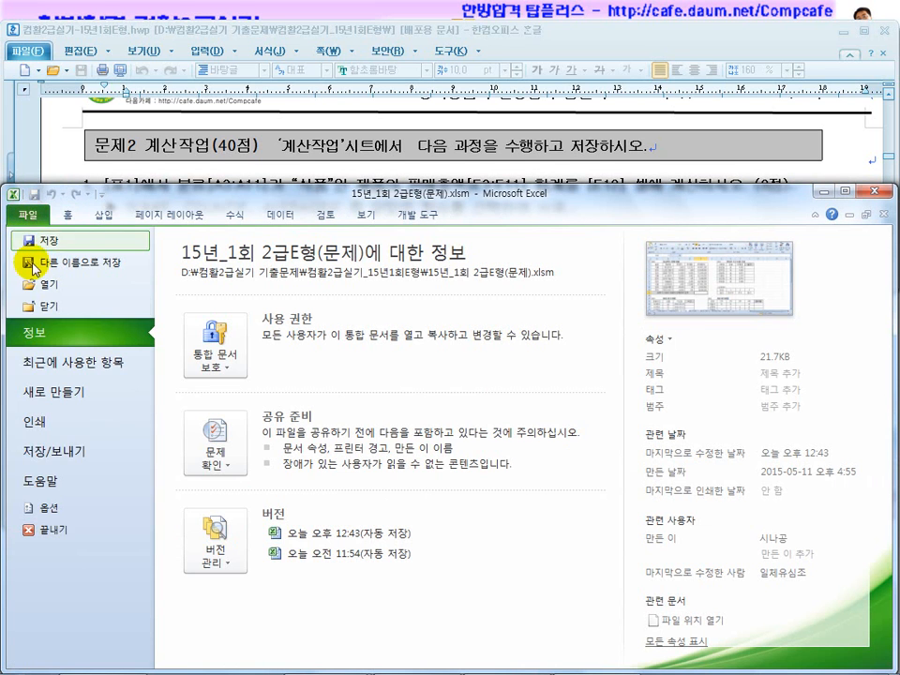
{"action": "left_click", "coordinate": [65, 514]}
{"action": "left_click", "coordinate": [225, 229]}
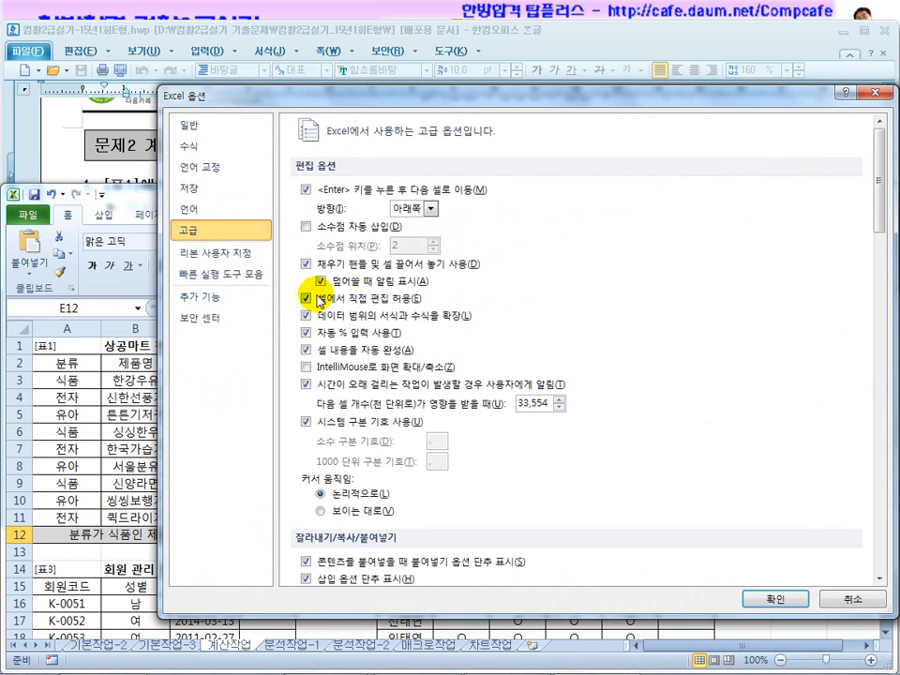
{"action": "scroll", "coordinate": [403, 387], "scroll_direction": "down", "scroll_amount": 10}
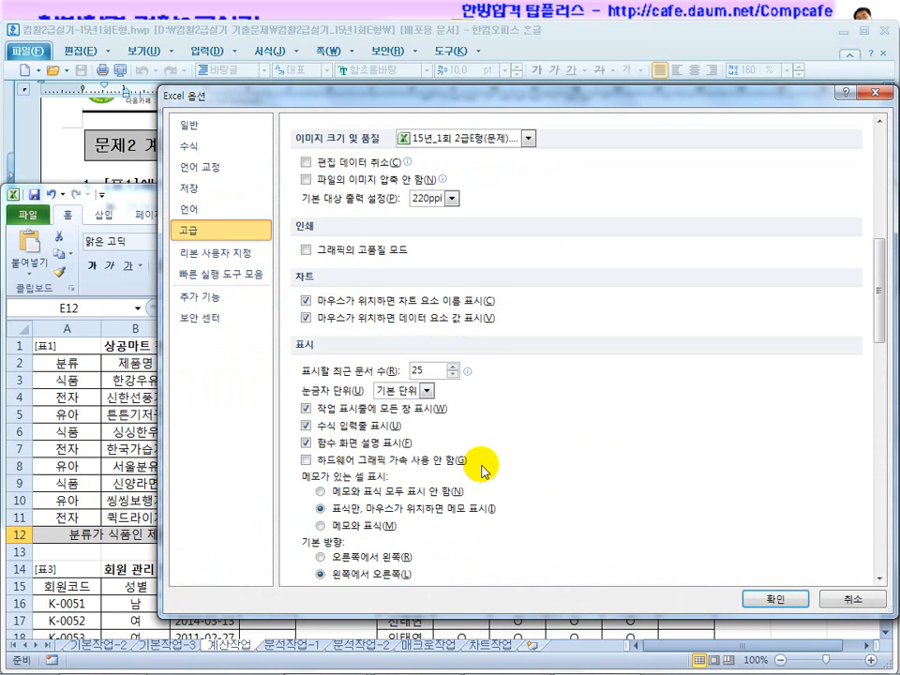
{"action": "left_click", "coordinate": [842, 596]}
Begin a SUMIF formula in E12 with the 분류 cells $A$3:$A$11 as the absolute criteria range, following the exam document.
{"action": "type", "text": "=sumif"}
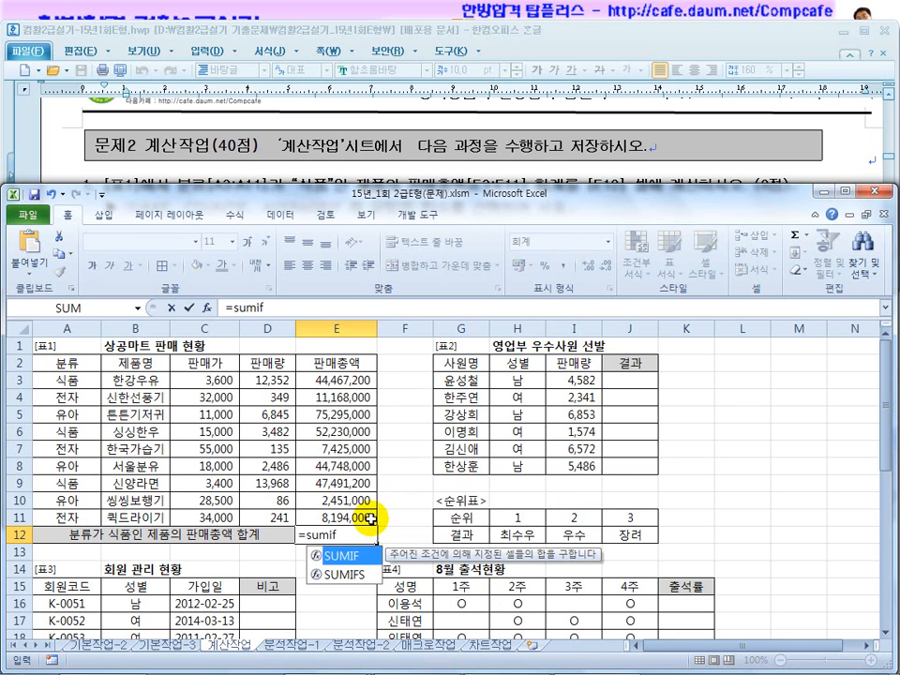
{"action": "type", "text": "("}
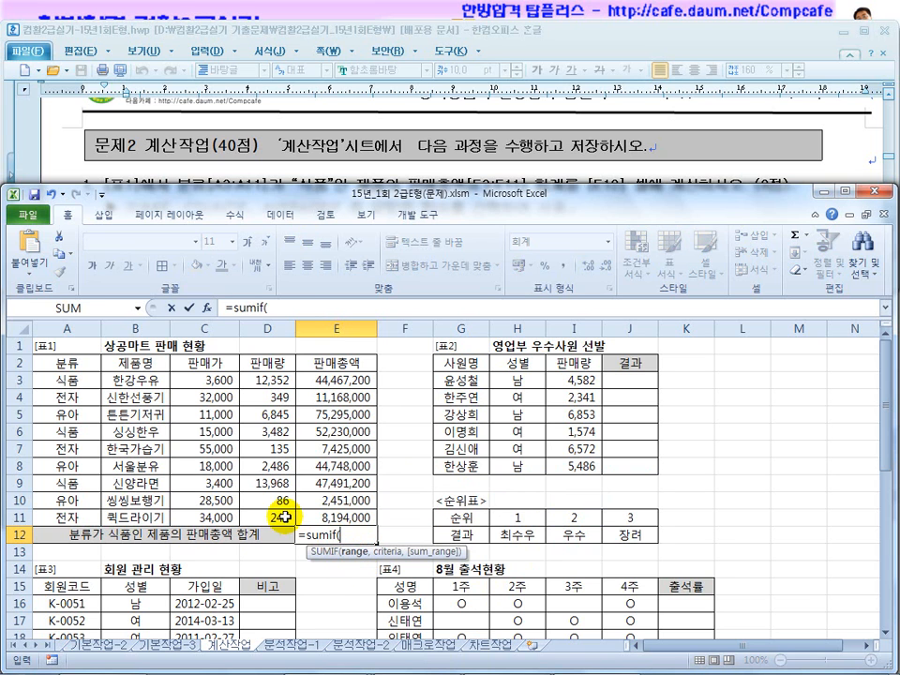
{"action": "left_click", "coordinate": [298, 180]}
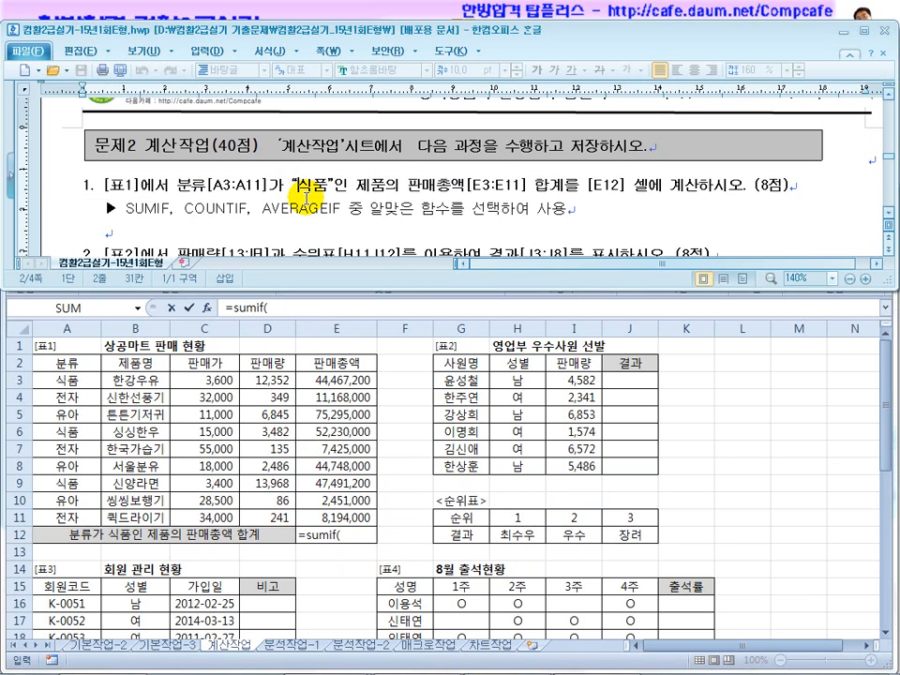
{"action": "scroll", "coordinate": [885, 211], "scroll_direction": "down", "scroll_amount": 2}
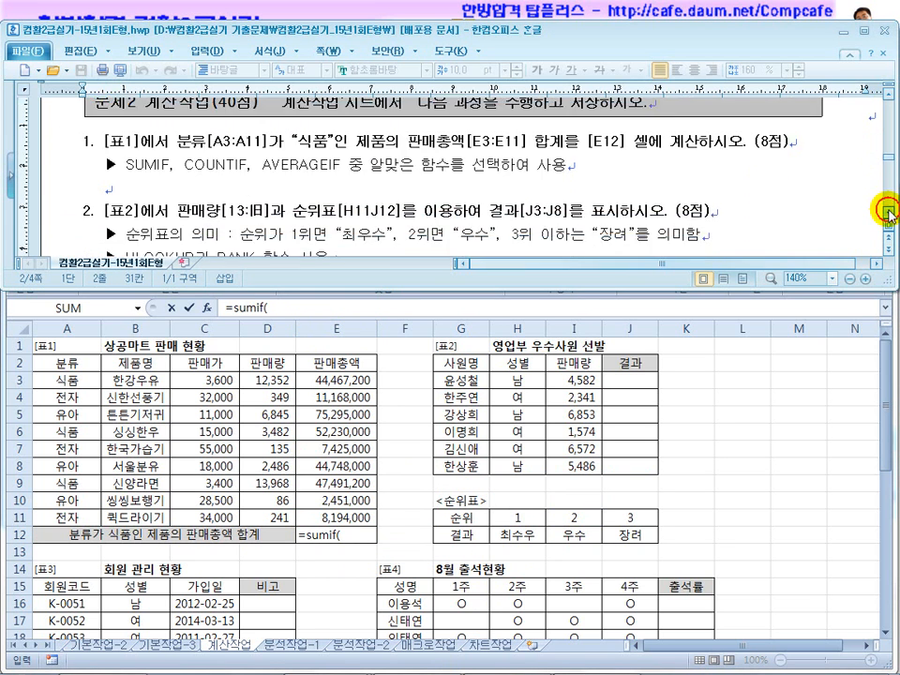
{"action": "left_click", "coordinate": [361, 543]}
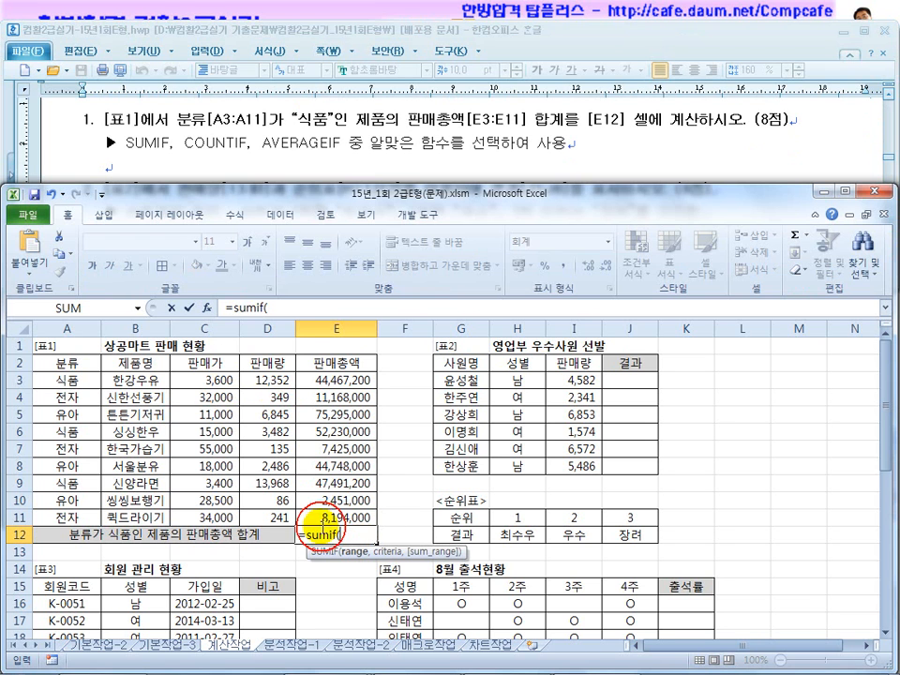
{"action": "left_click_drag", "start_coordinate": [66, 379], "coordinate": [98, 518]}
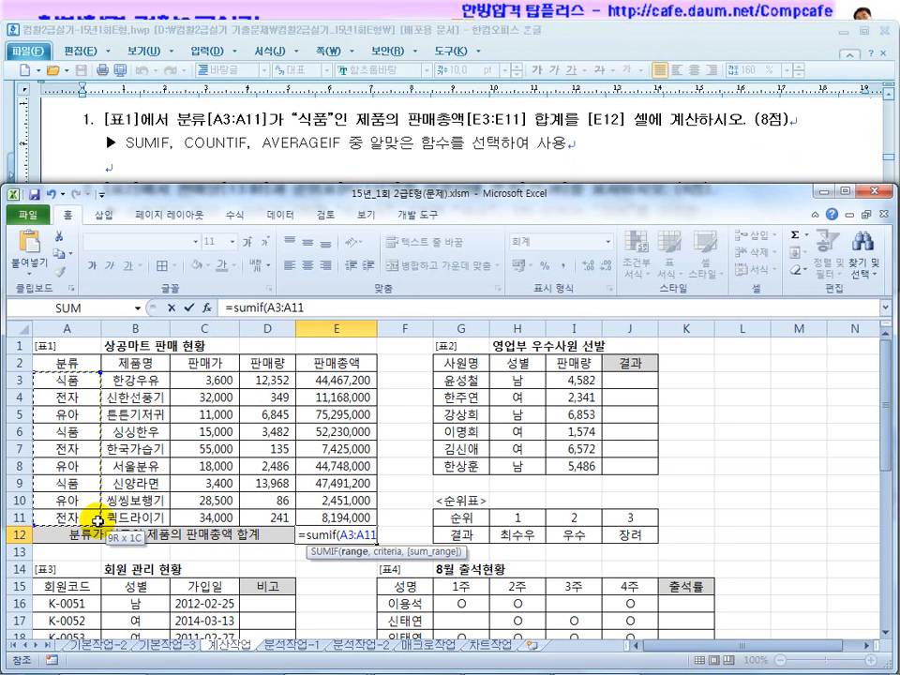
{"action": "key", "text": "F4"}
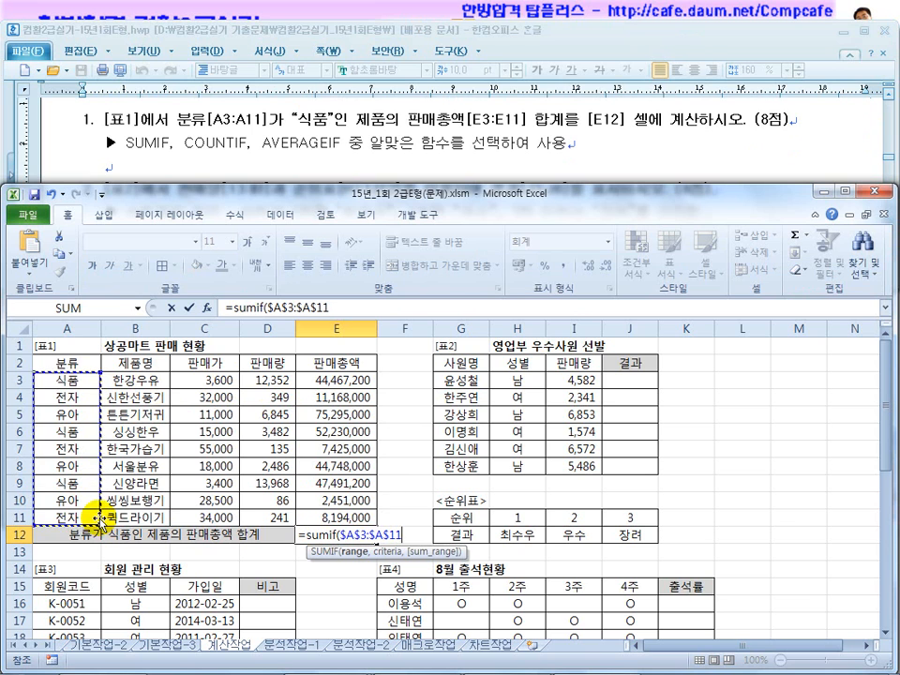
{"action": "type", "text": ","}
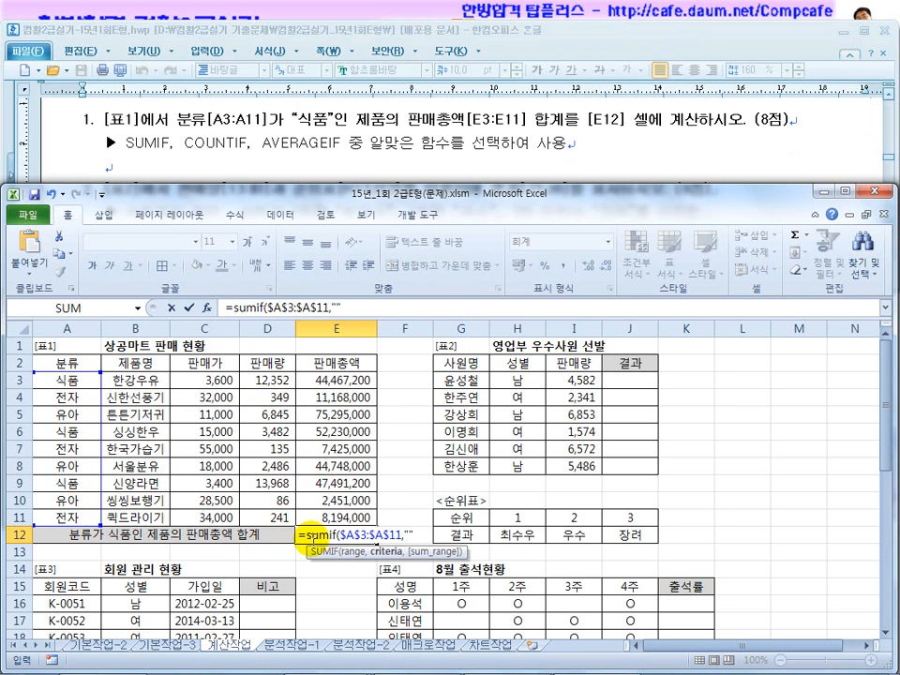
Complete the E12 SUMIF formula with the criterion "식품" and the absolute sum range $E$3:$E$11.
{"action": "key", "text": "F2"}
{"action": "type", "text": "\"식품"}
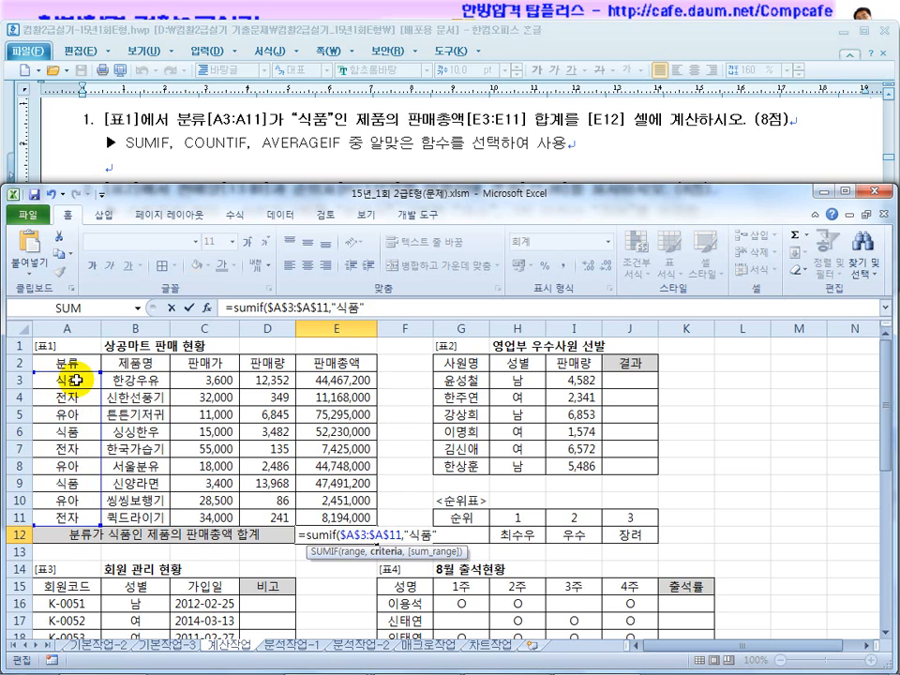
{"action": "left_click", "coordinate": [413, 530]}
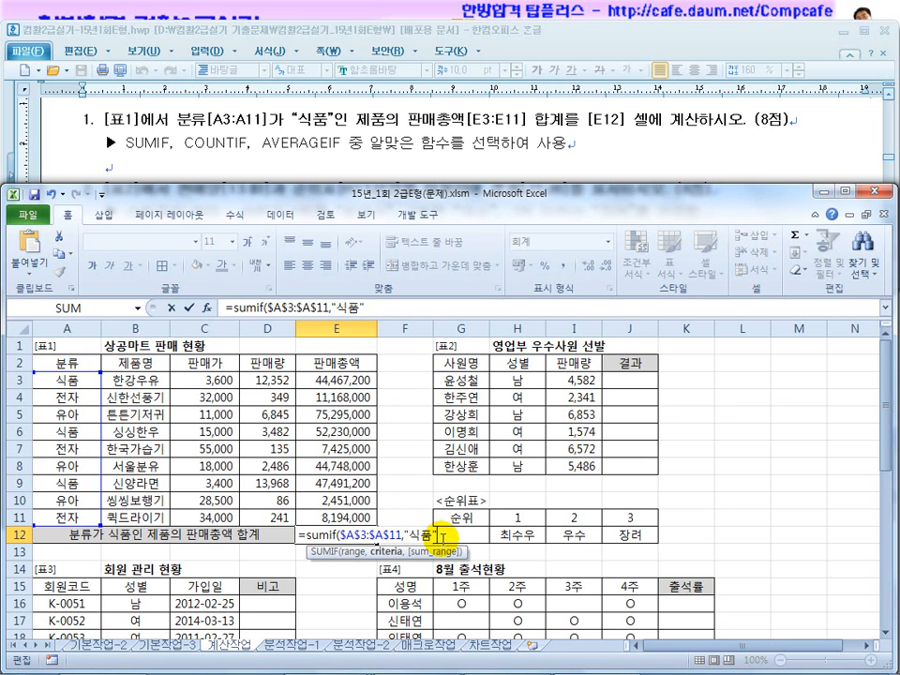
{"action": "type", "text": ","}
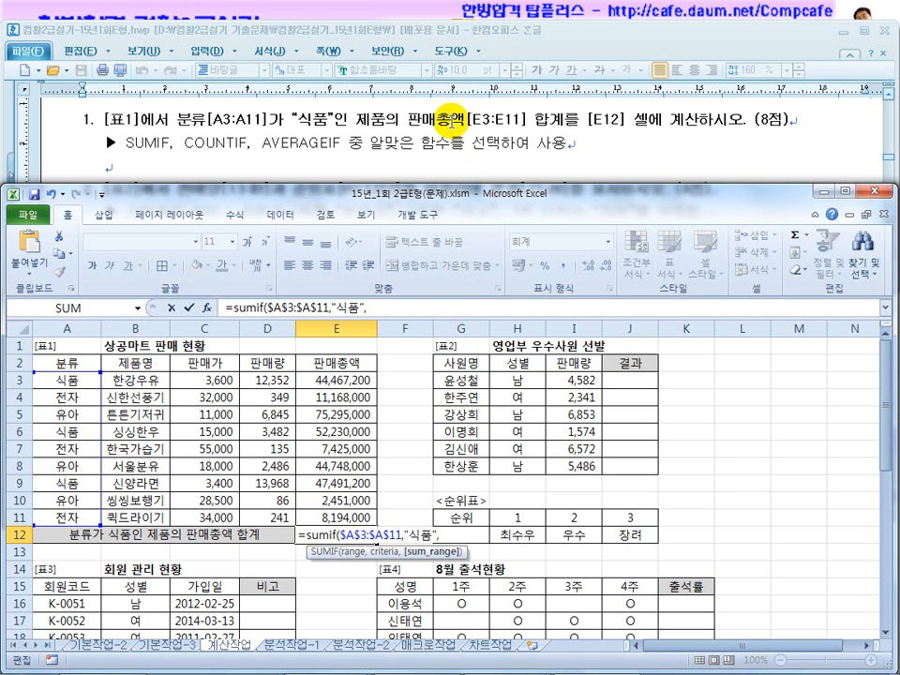
{"action": "left_click_drag", "start_coordinate": [354, 379], "coordinate": [363, 516]}
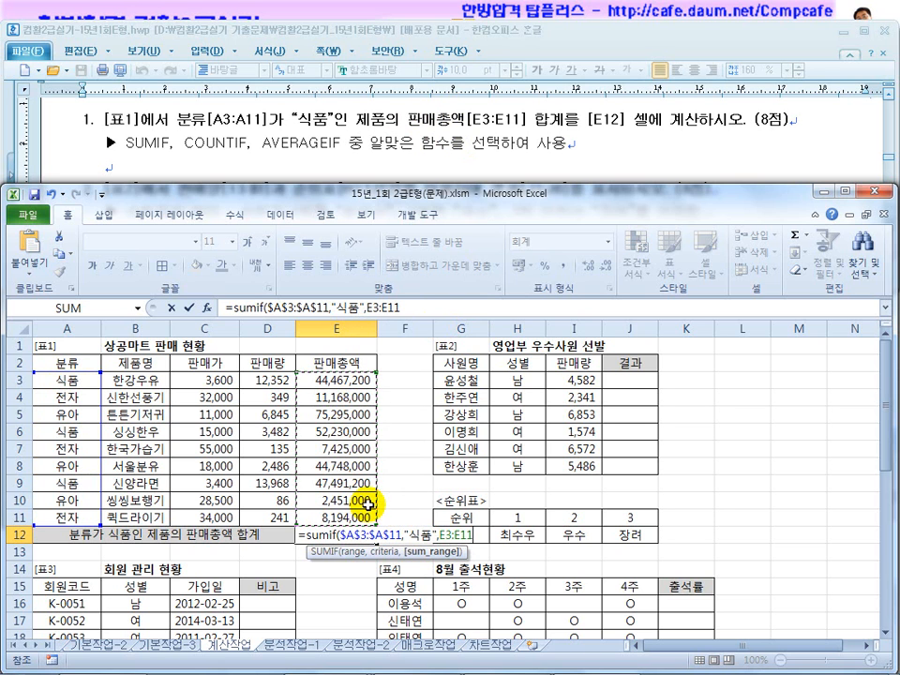
{"action": "key", "text": "F4"}
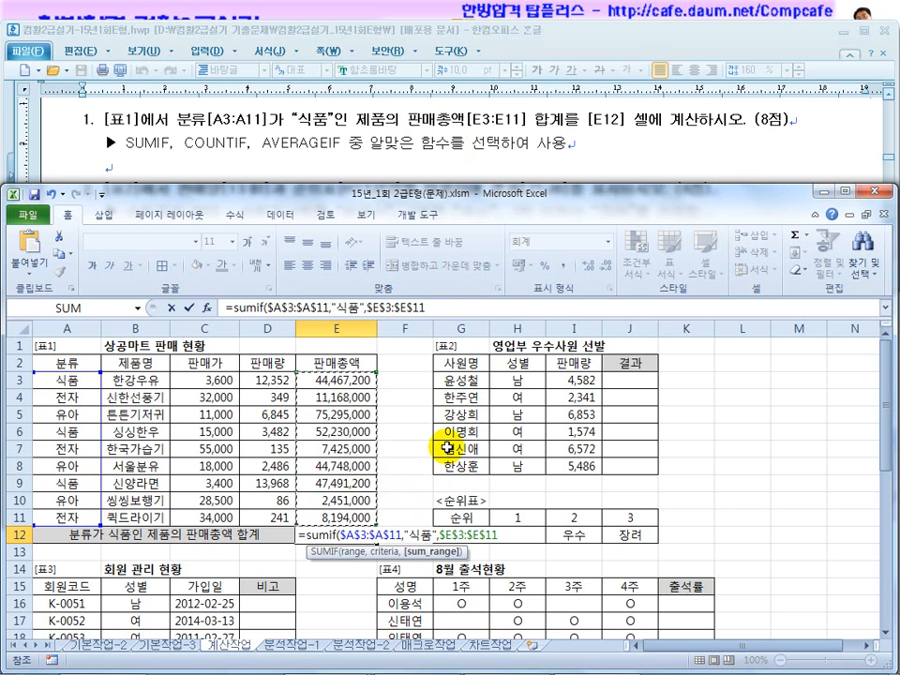
{"action": "type", "text": ")"}
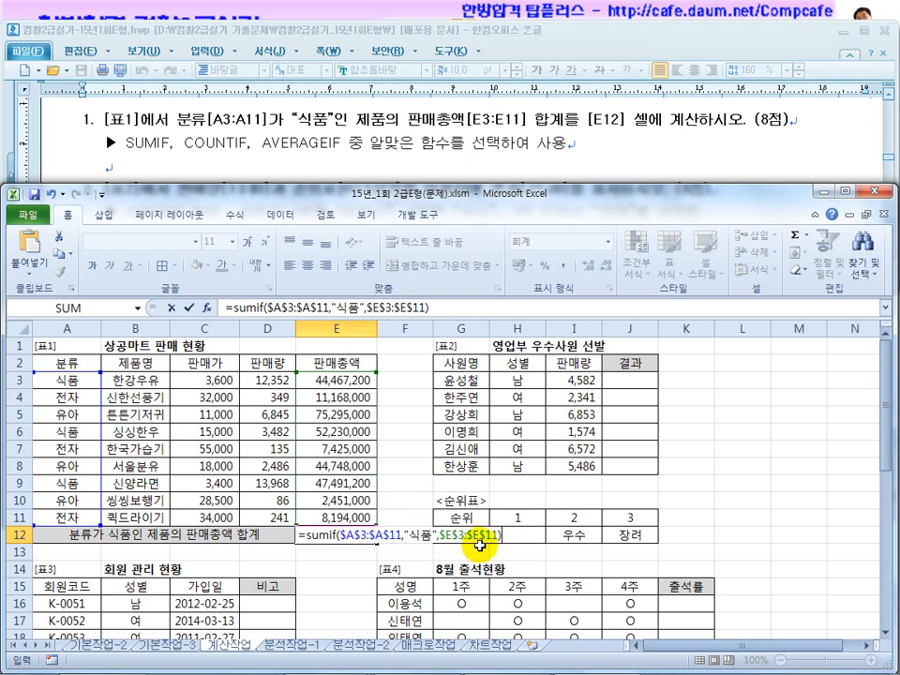
{"action": "key", "text": "Return"}
Check the SUMIF result in E12 against the 식품 rows in A3, A6 and A9.
{"action": "left_click", "coordinate": [362, 533]}
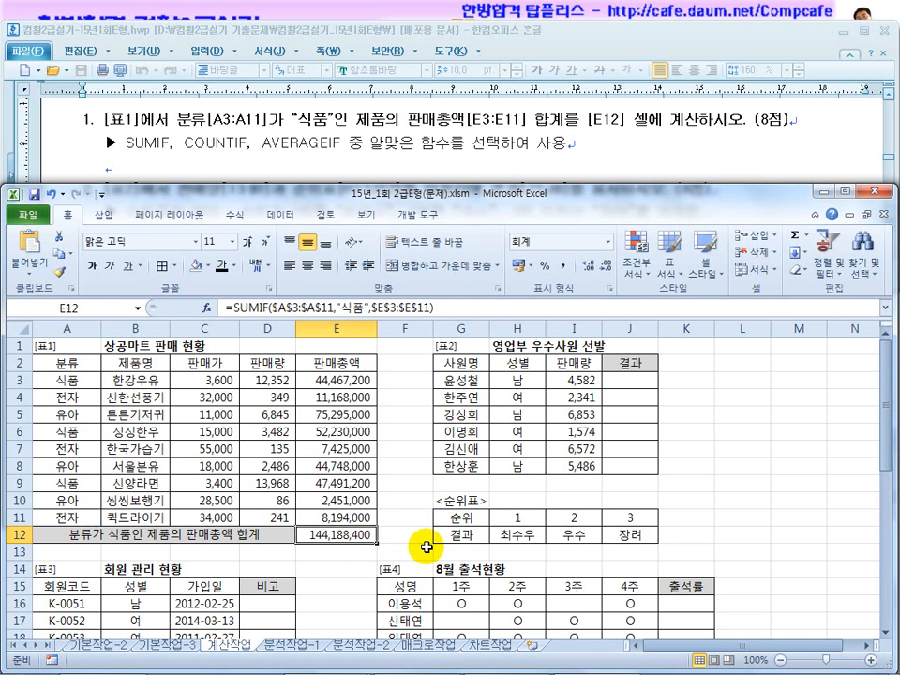
{"action": "left_click", "coordinate": [72, 380]}
{"action": "left_click", "coordinate": [75, 431]}
{"action": "left_click", "coordinate": [73, 484]}
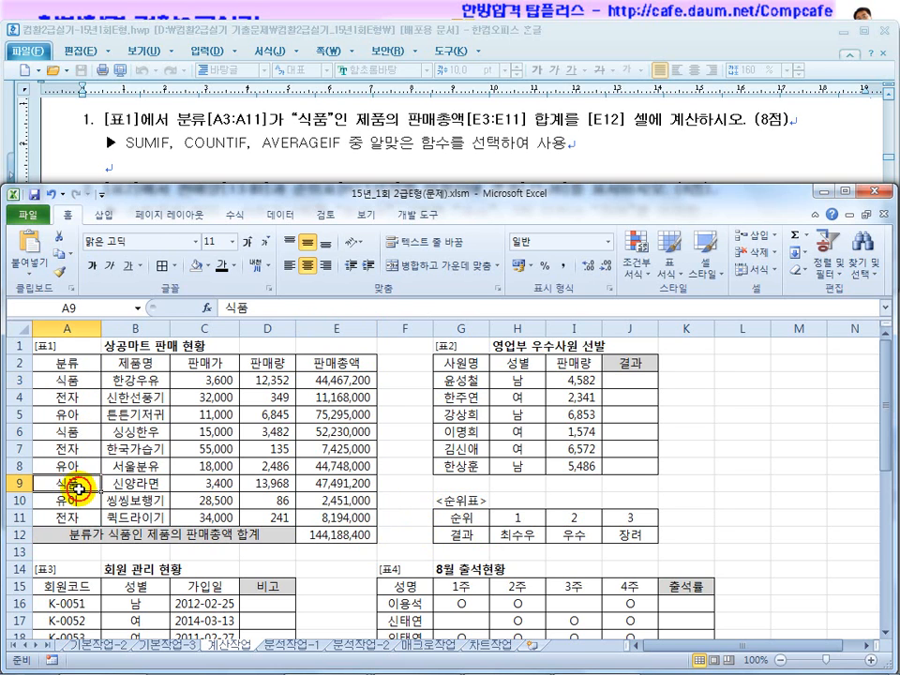
{"action": "left_click", "coordinate": [337, 536]}
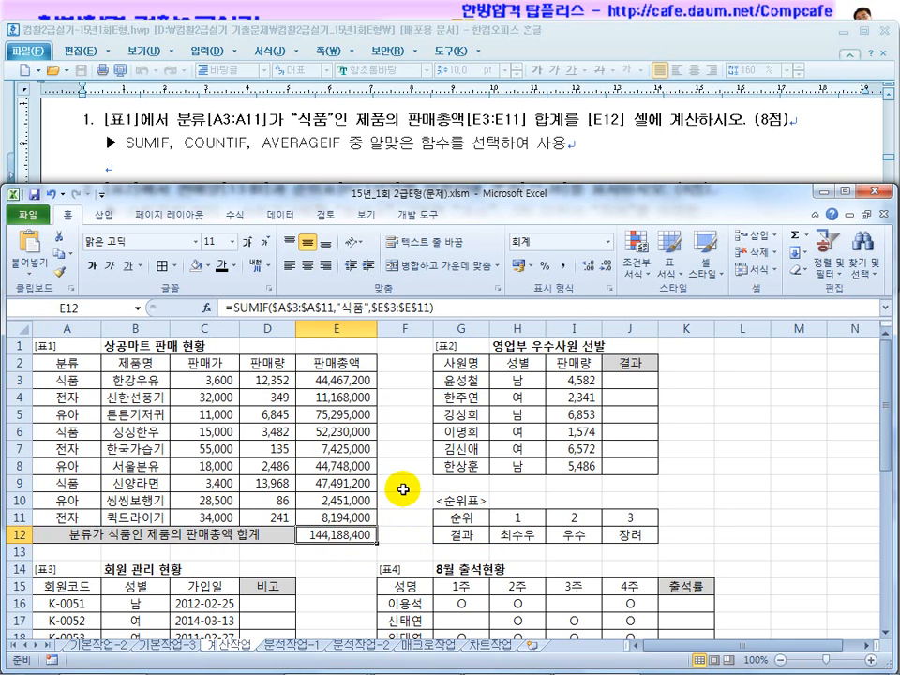
Read the exam document's item 2 on filling 표2's 결과 cells J3:J8 with HLOOKUP and RANK.
{"action": "left_click", "coordinate": [251, 100]}
{"action": "scroll", "coordinate": [342, 182], "scroll_direction": "down", "scroll_amount": 2}
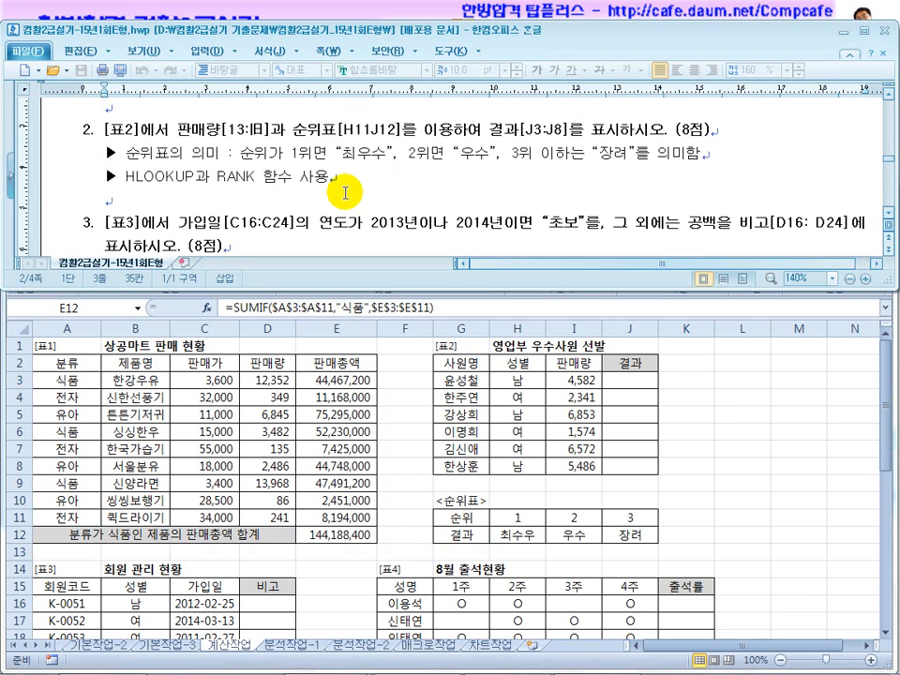
{"action": "left_click", "coordinate": [241, 177]}
{"action": "left_click", "coordinate": [363, 205]}
{"action": "left_click", "coordinate": [522, 153]}
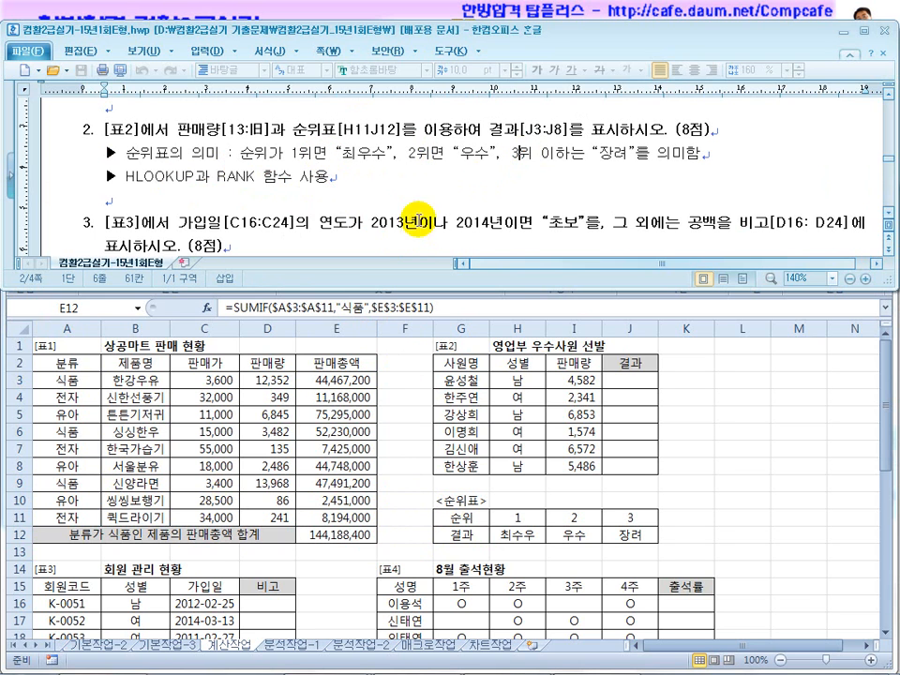
{"action": "left_click", "coordinate": [885, 212]}
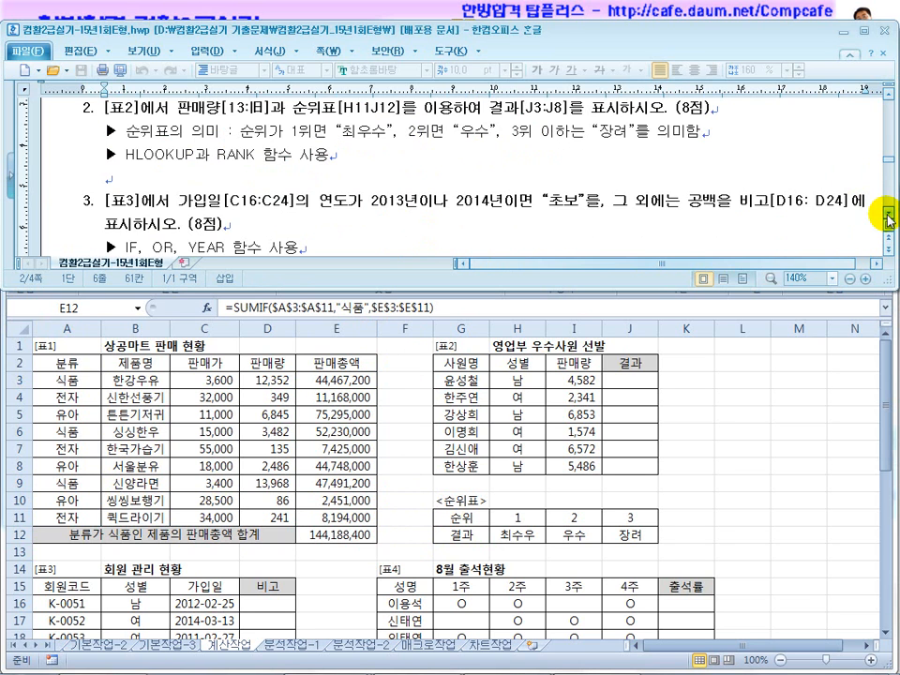
Begin a RANK formula in J3 that ranks I3 against the absolute 판매량 range $I$3:$I$8.
{"action": "left_click", "coordinate": [497, 424]}
{"action": "left_click", "coordinate": [633, 379]}
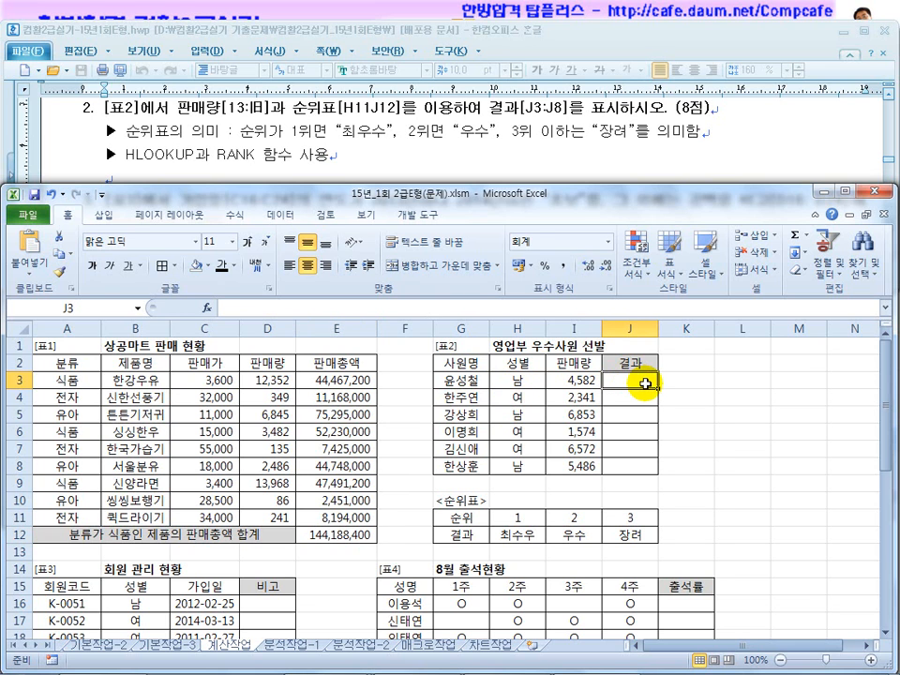
{"action": "type", "text": "=ㄱ"}
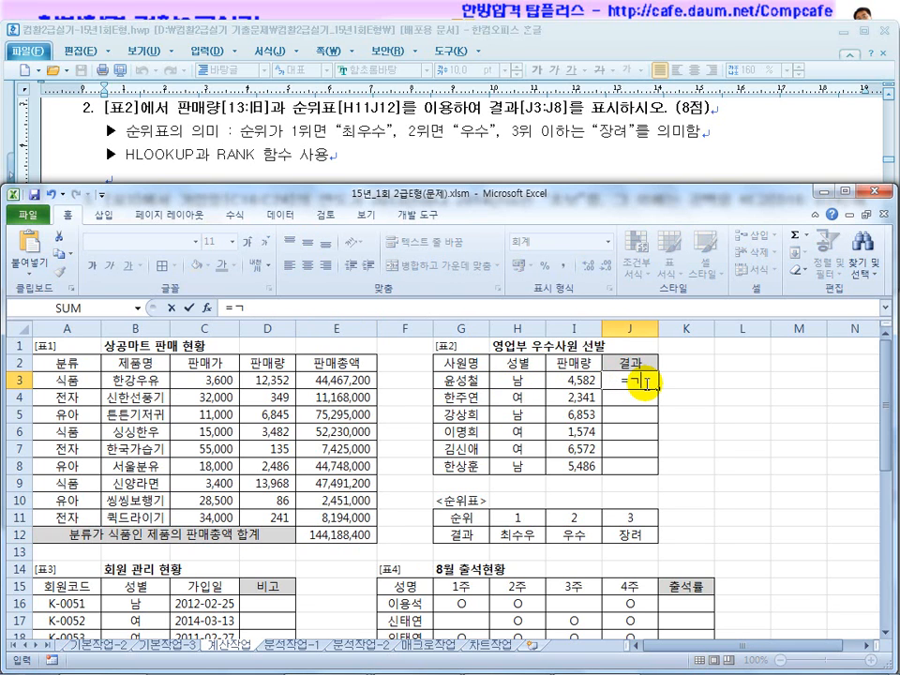
{"action": "type", "text": "무rank"}
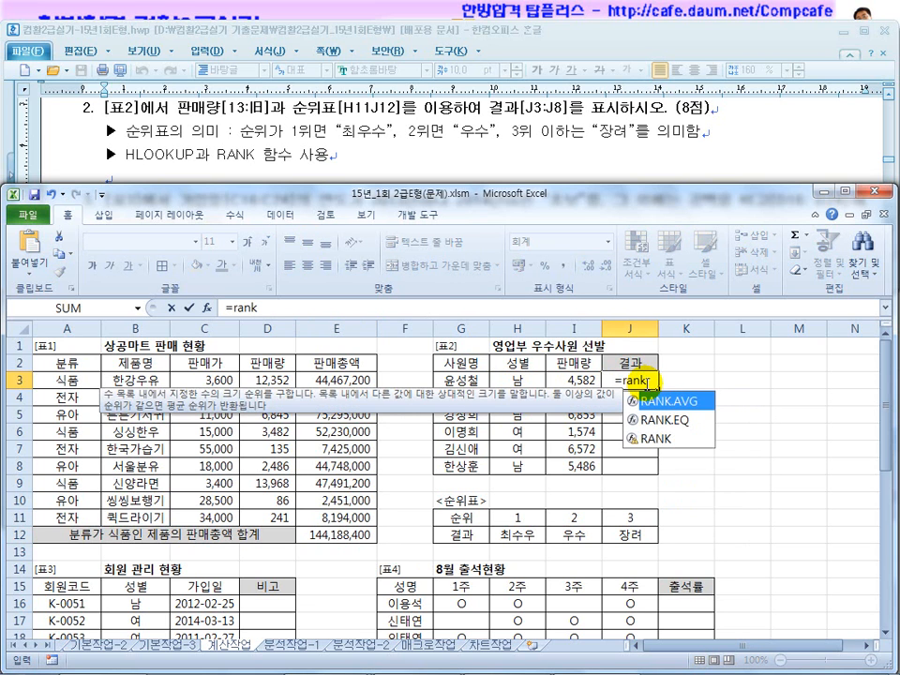
{"action": "type", "text": "("}
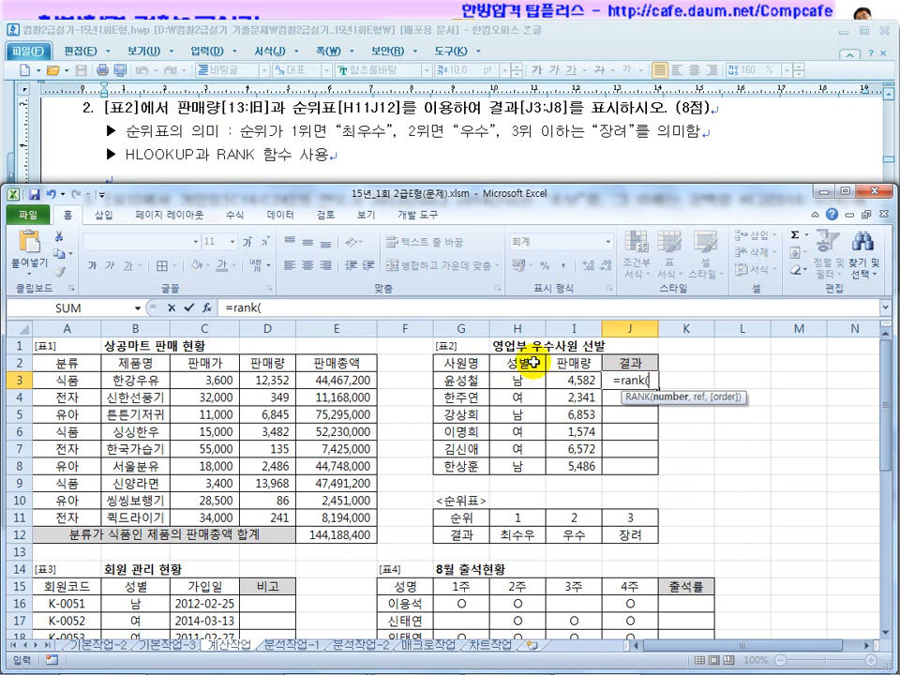
{"action": "left_click", "coordinate": [568, 384]}
{"action": "type", "text": ","}
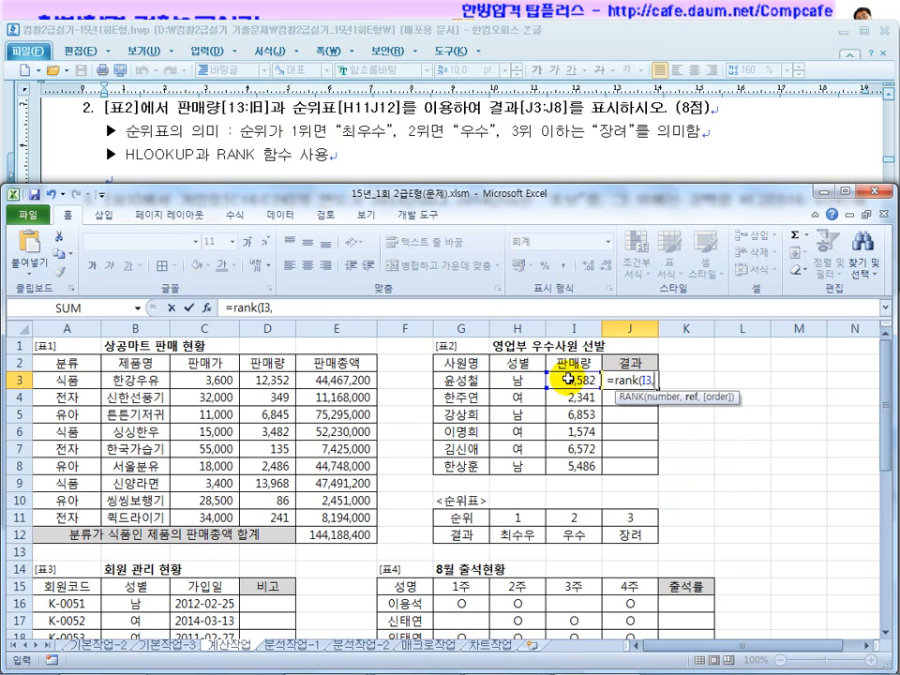
{"action": "left_click_drag", "start_coordinate": [569, 381], "coordinate": [574, 465]}
{"action": "key", "text": "F4"}
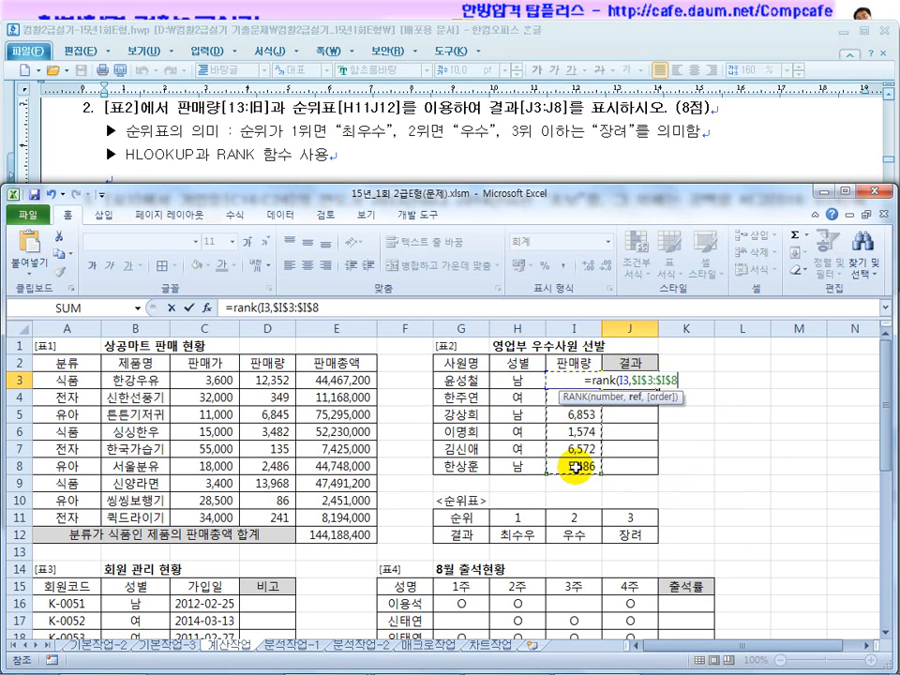
Finish the RANK formula in J3 without an order argument, as =RANK(I3,$I$3:$I$8).
{"action": "type", "text": ","}
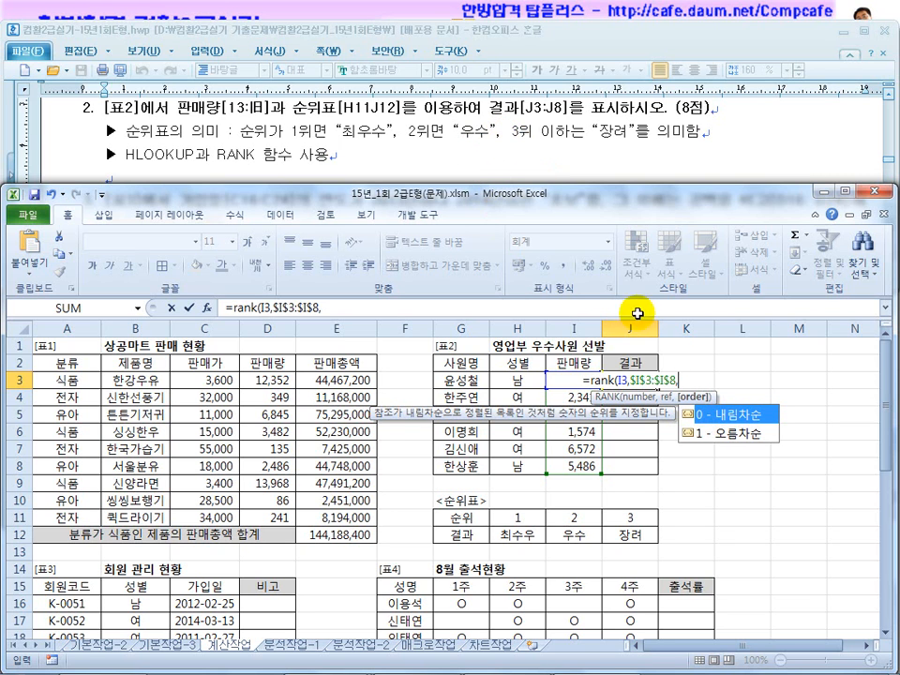
{"action": "left_click", "coordinate": [737, 418]}
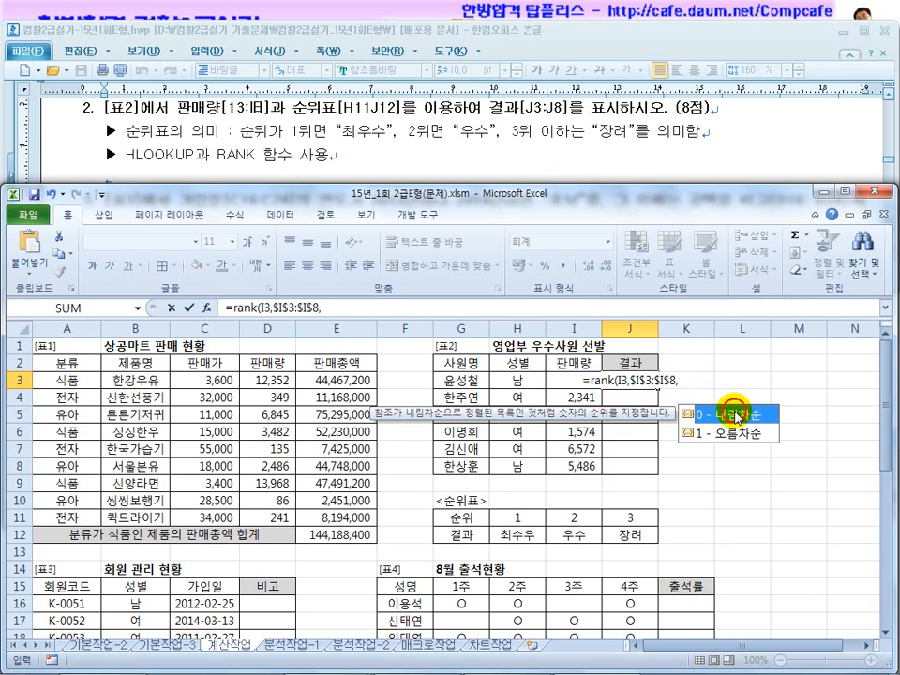
{"action": "left_click", "coordinate": [688, 379]}
{"action": "key", "text": "BackSpace"}
{"action": "type", "text": ")"}
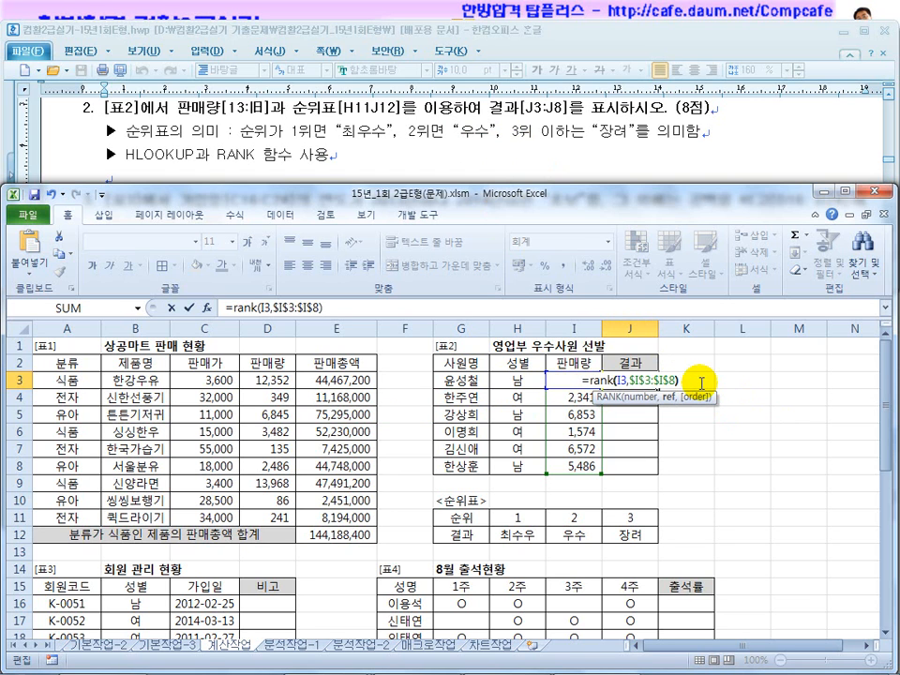
{"action": "key", "text": "Return"}
Fill the RANK formula from J3 down to J8 and check the ranks it gives.
{"action": "left_click", "coordinate": [654, 377]}
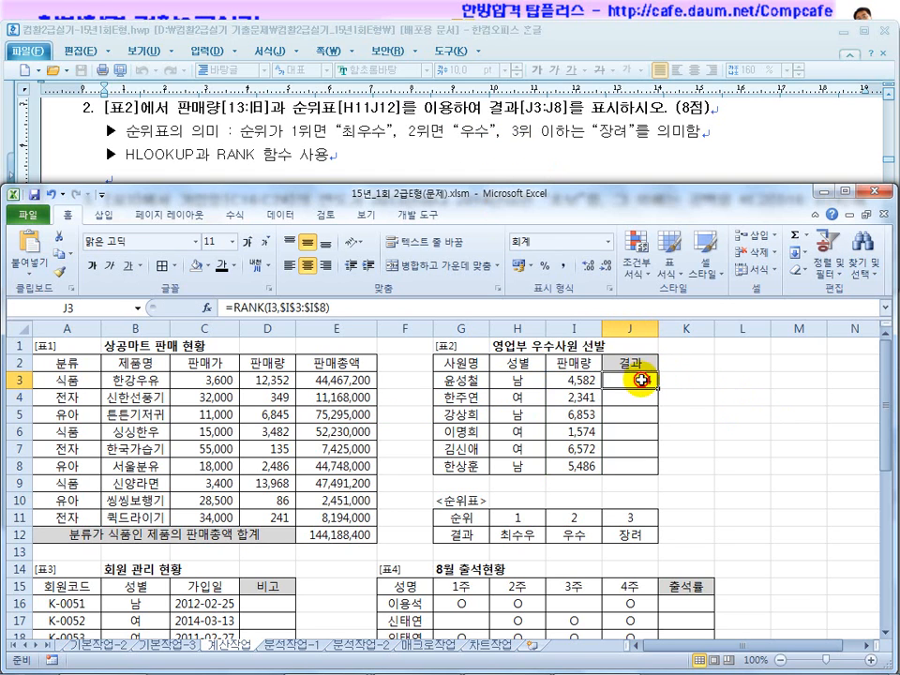
{"action": "left_click_drag", "start_coordinate": [659, 390], "coordinate": [646, 475]}
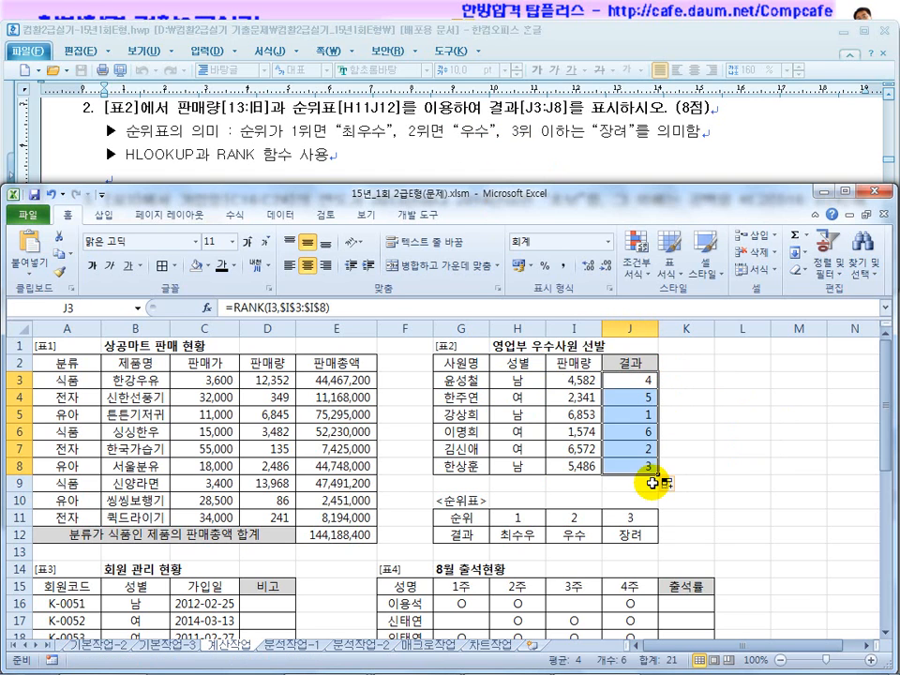
{"action": "left_click_drag", "start_coordinate": [640, 418], "coordinate": [634, 447]}
{"action": "left_click", "coordinate": [629, 380]}
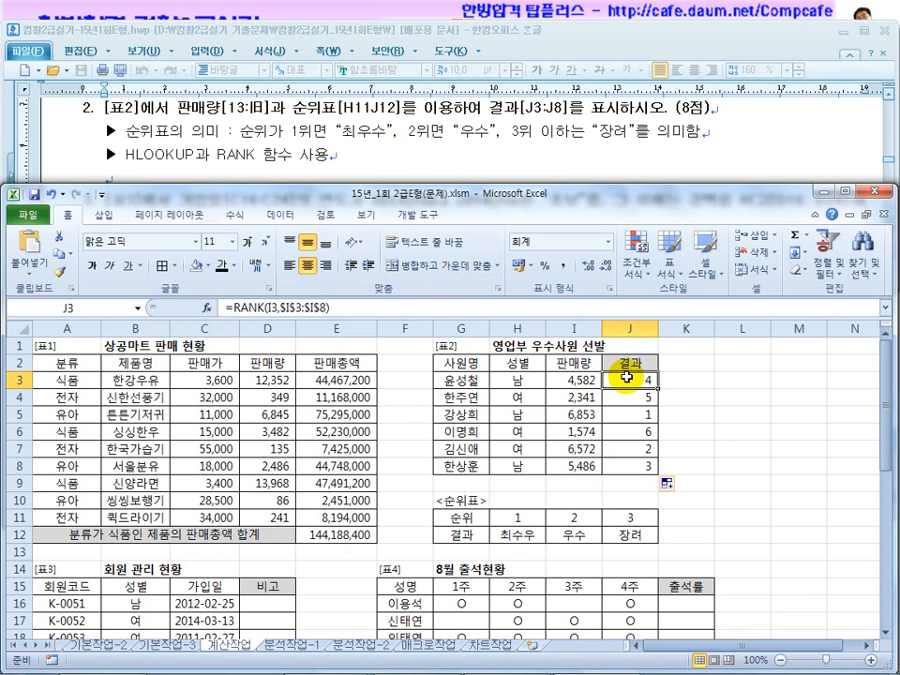
{"action": "left_click", "coordinate": [332, 306]}
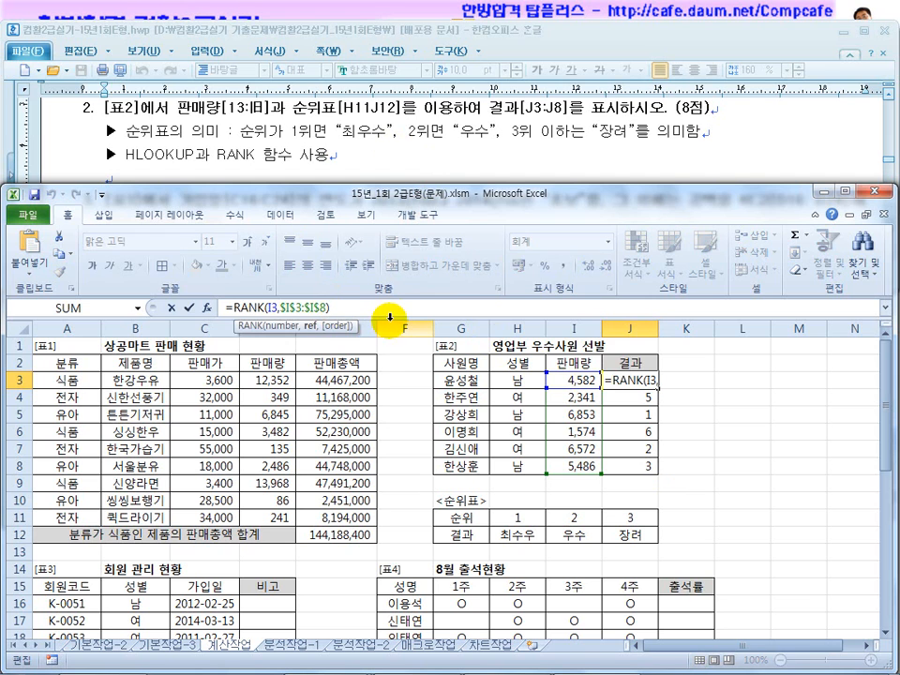
{"action": "type", "text": ",1"}
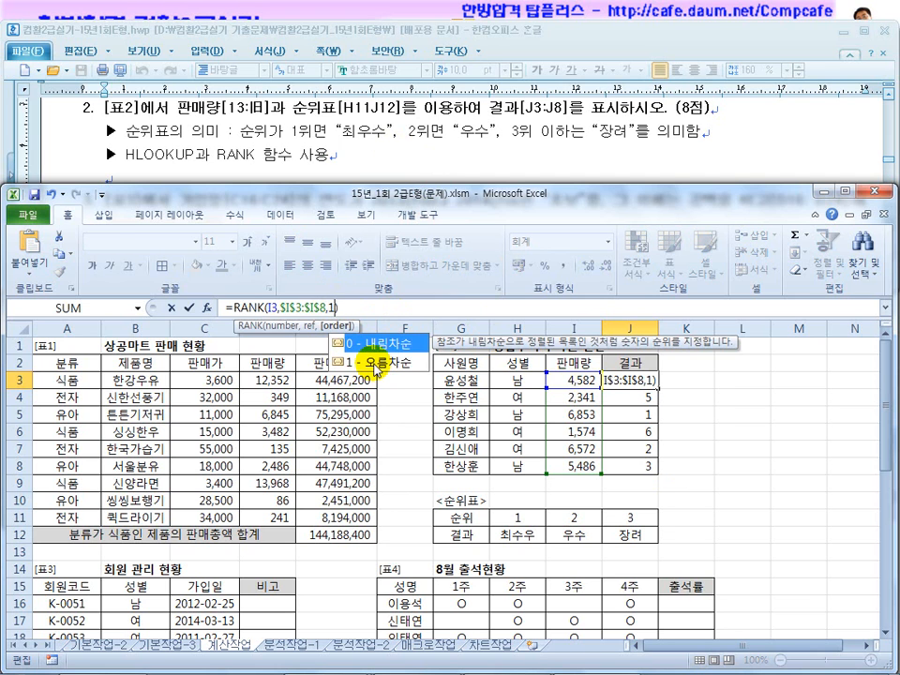
{"action": "key", "text": "Escape"}
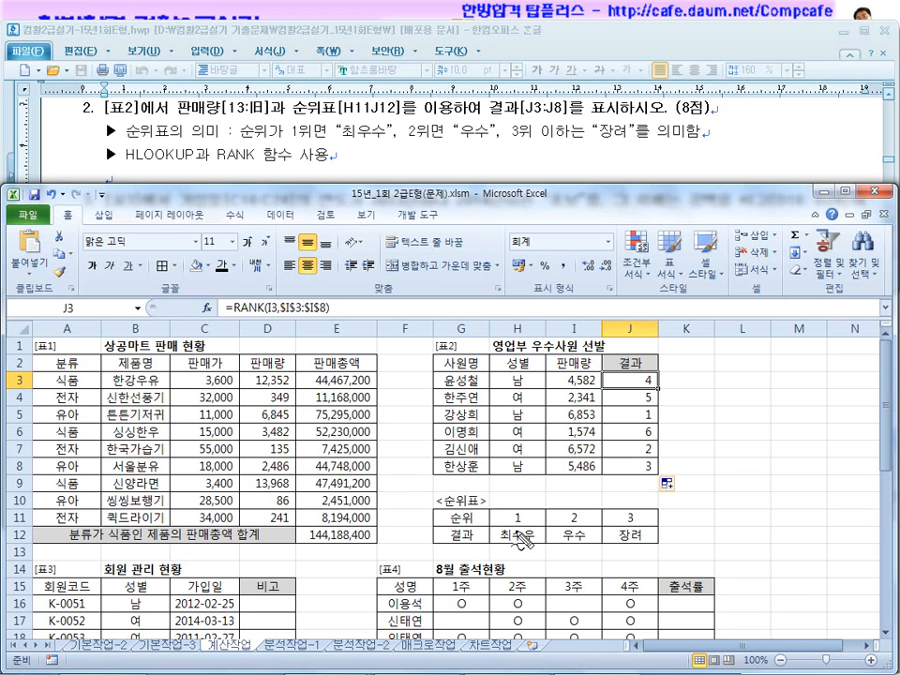
Compare the 순위표 in H11:J12 with item 2's rank meanings and the ranks in J3:J8, including ranks below third.
{"action": "left_click_drag", "start_coordinate": [494, 534], "coordinate": [650, 535]}
{"action": "left_click_drag", "start_coordinate": [419, 476], "coordinate": [419, 547]}
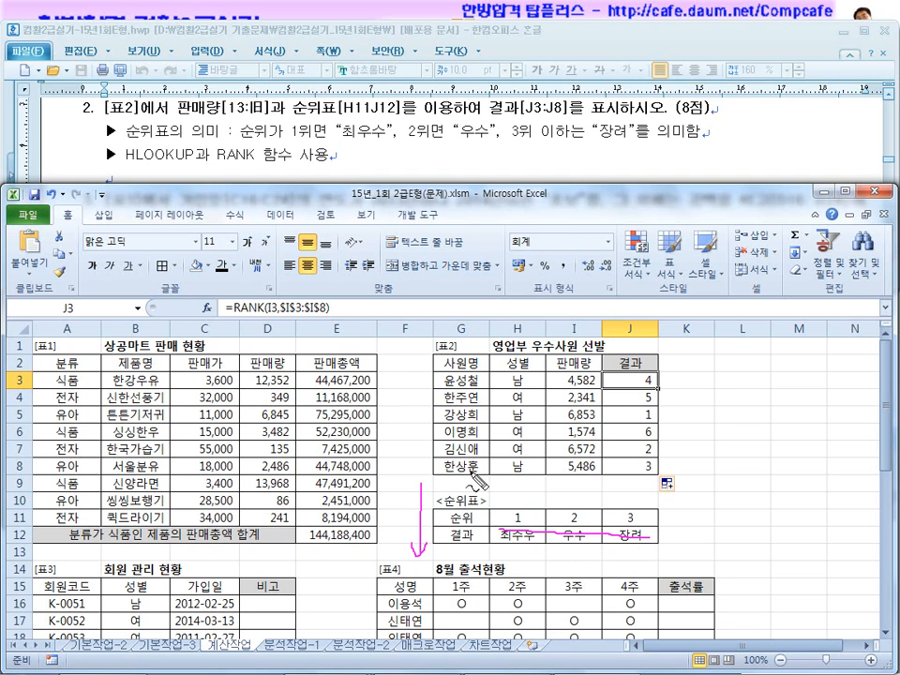
{"action": "left_click_drag", "start_coordinate": [530, 507], "coordinate": [532, 510]}
{"action": "left_click_drag", "start_coordinate": [588, 506], "coordinate": [621, 510]}
{"action": "left_click_drag", "start_coordinate": [344, 135], "coordinate": [655, 149]}
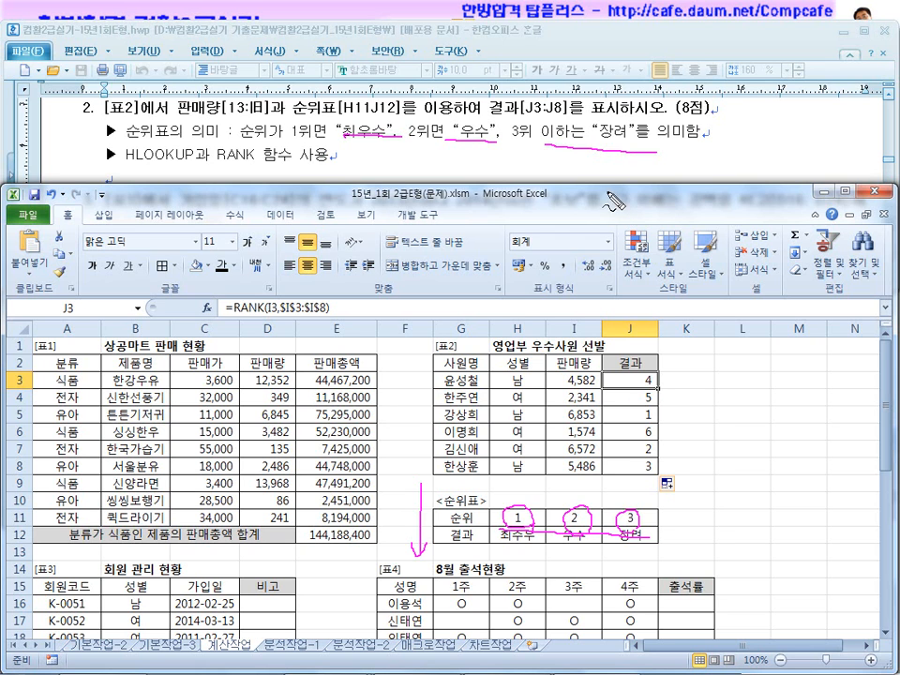
{"action": "left_click_drag", "start_coordinate": [689, 378], "coordinate": [659, 378]}
{"action": "left_click_drag", "start_coordinate": [656, 431], "coordinate": [685, 433]}
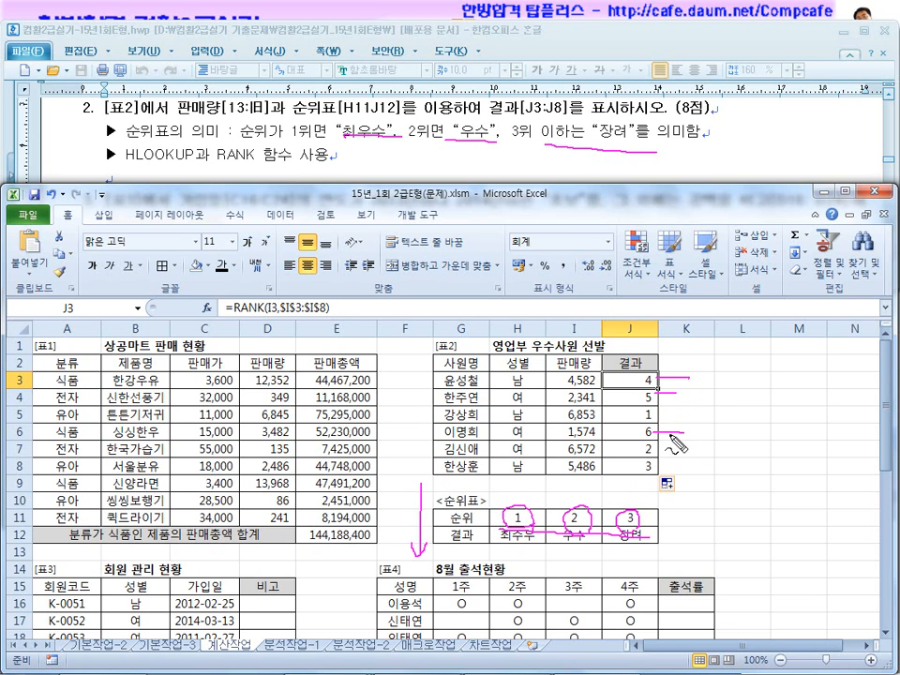
{"action": "mouse_move", "coordinate": [560, 114]}
{"action": "left_mouse_down"}
{"action": "mouse_move", "coordinate": [541, 133]}
{"action": "mouse_move", "coordinate": [570, 150]}
{"action": "left_mouse_up"}
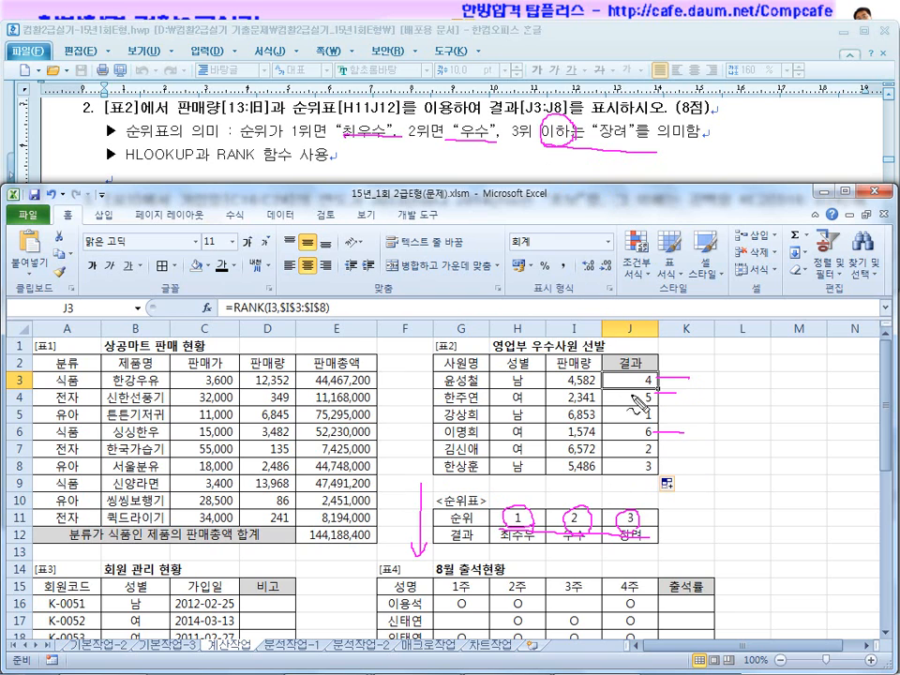
{"action": "left_click_drag", "start_coordinate": [636, 464], "coordinate": [639, 432]}
Wrap the RANK formula in J3 in HLOOKUP, using the absolute range $H$11:$J$12 as the lookup table.
{"action": "left_click", "coordinate": [230, 308]}
{"action": "type", "text": "h"}
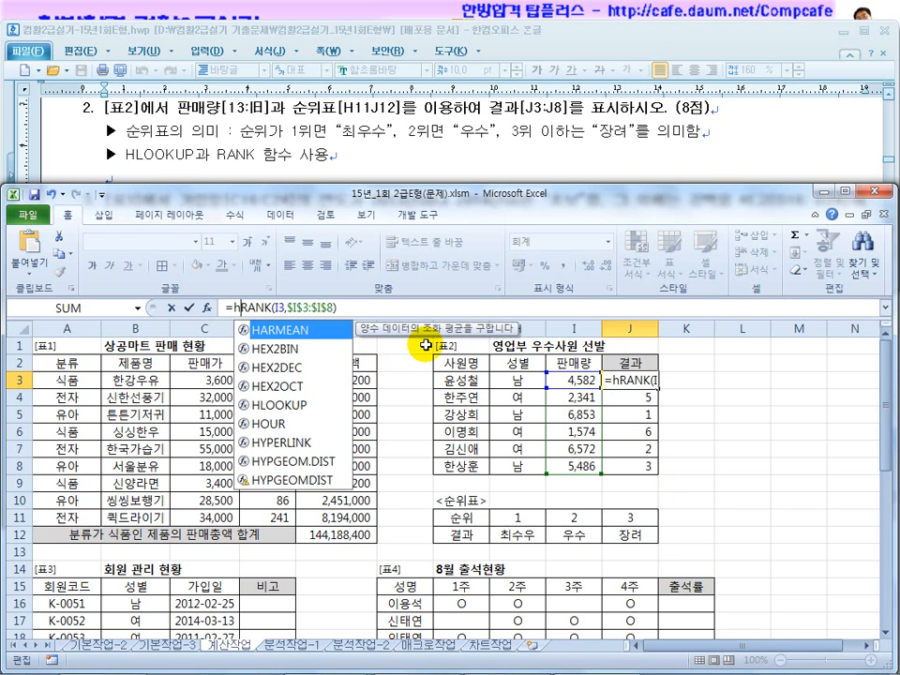
{"action": "type", "text": "lookup(RANK(I3"}
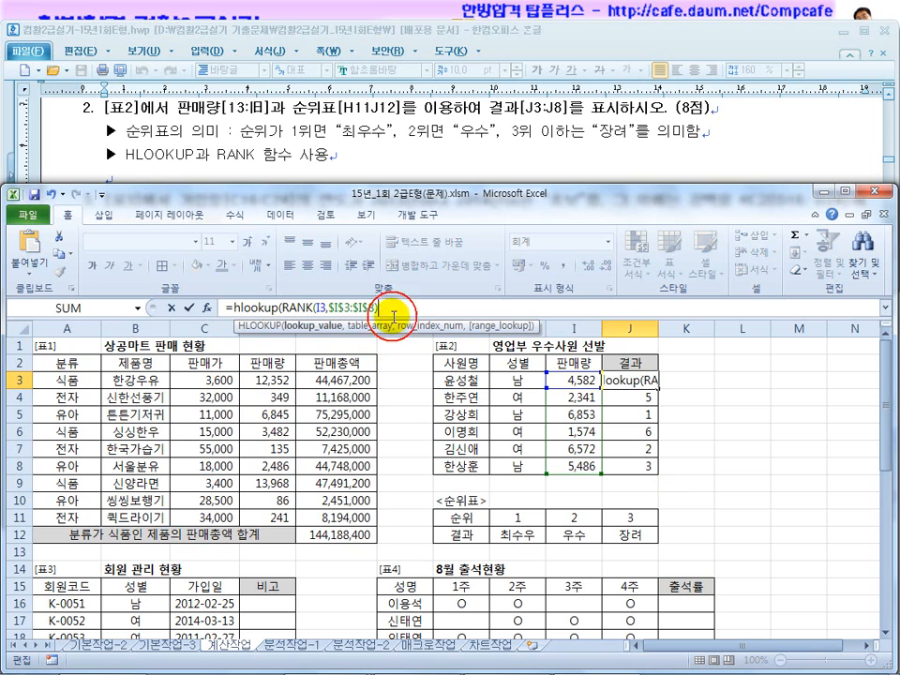
{"action": "type", "text": ","}
{"action": "left_click_drag", "start_coordinate": [522, 517], "coordinate": [615, 533]}
{"action": "key", "text": "F4"}
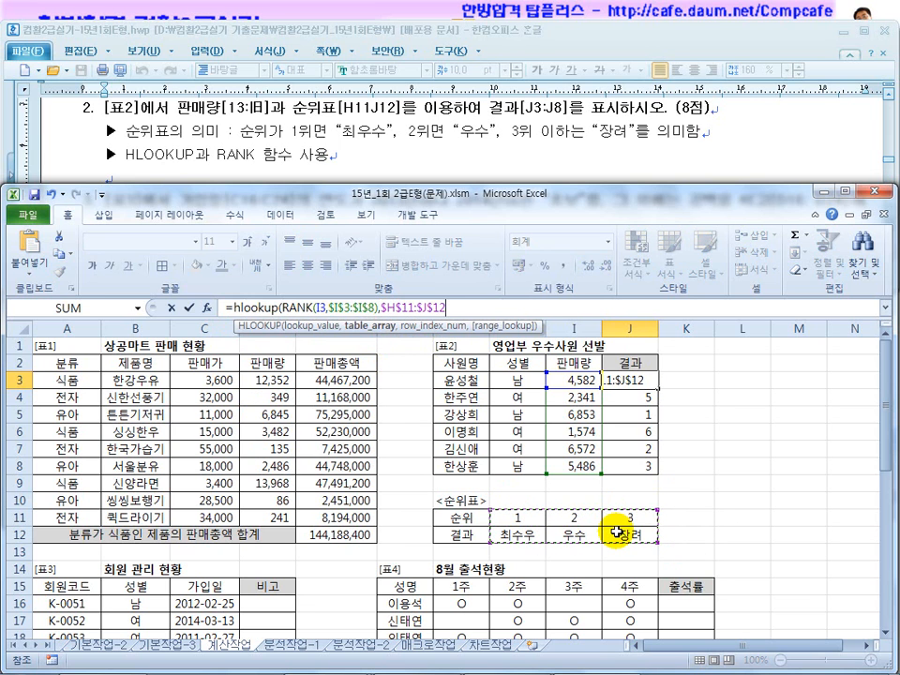
Complete the HLOOKUP formula in J3 with row index 2 and the exact-match option FALSE.
{"action": "type", "text": ","}
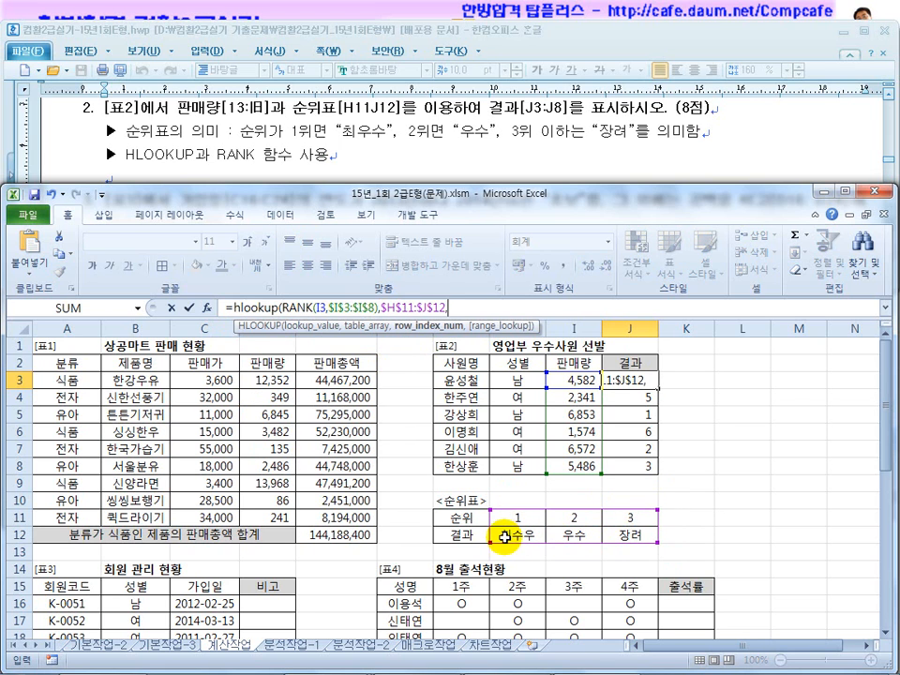
{"action": "type", "text": "2,"}
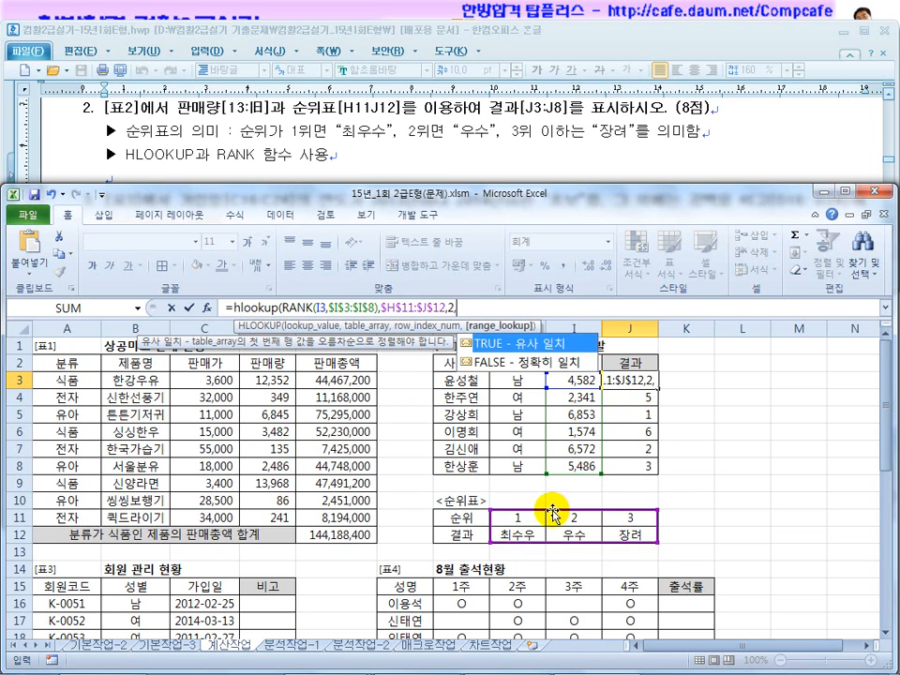
{"action": "left_click", "coordinate": [509, 365]}
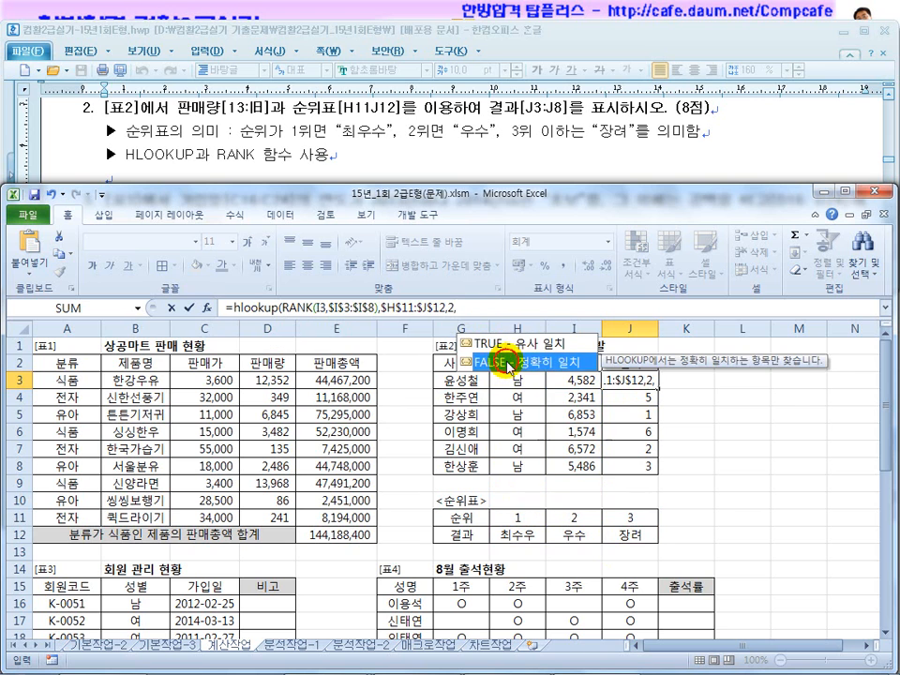
{"action": "double_click", "coordinate": [507, 364]}
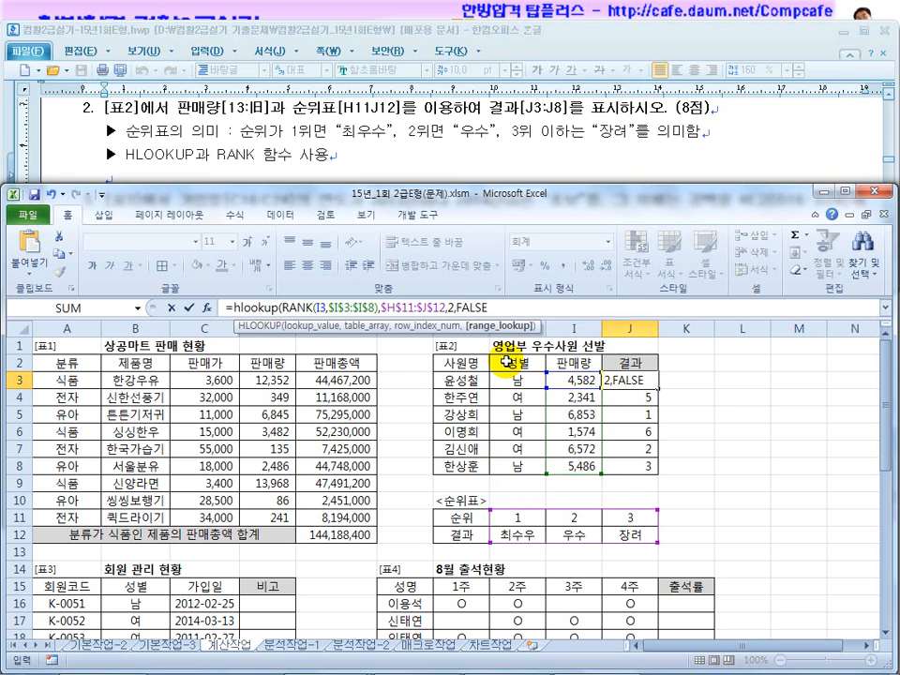
{"action": "type", "text": ")"}
{"action": "key", "text": "Return"}
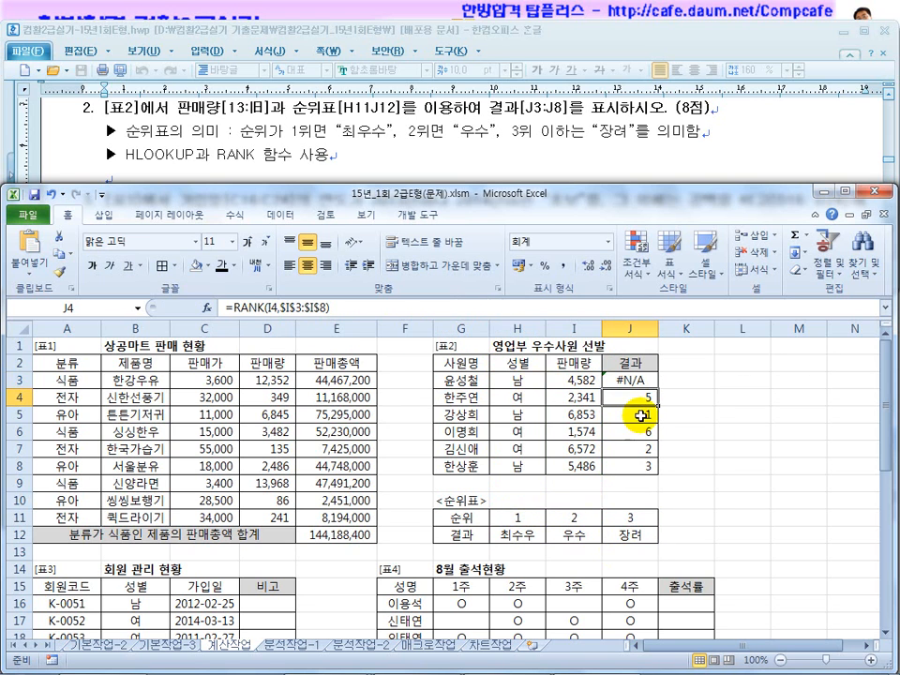
Change the range_lookup argument of the HLOOKUP formula in J3 to the approximate-match option TRUE.
{"action": "left_click", "coordinate": [631, 380]}
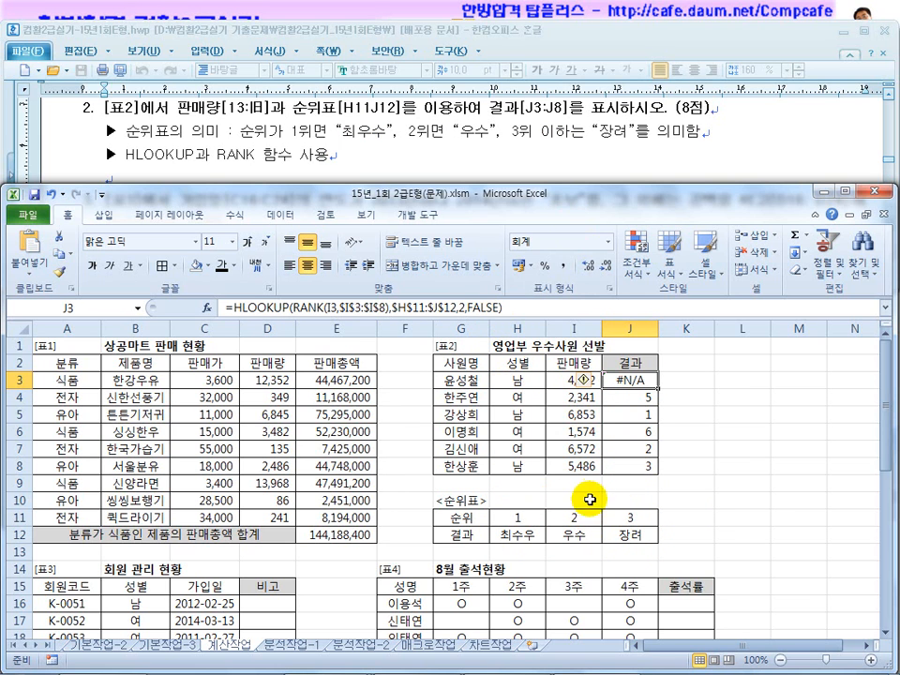
{"action": "left_click_drag", "start_coordinate": [500, 308], "coordinate": [472, 307]}
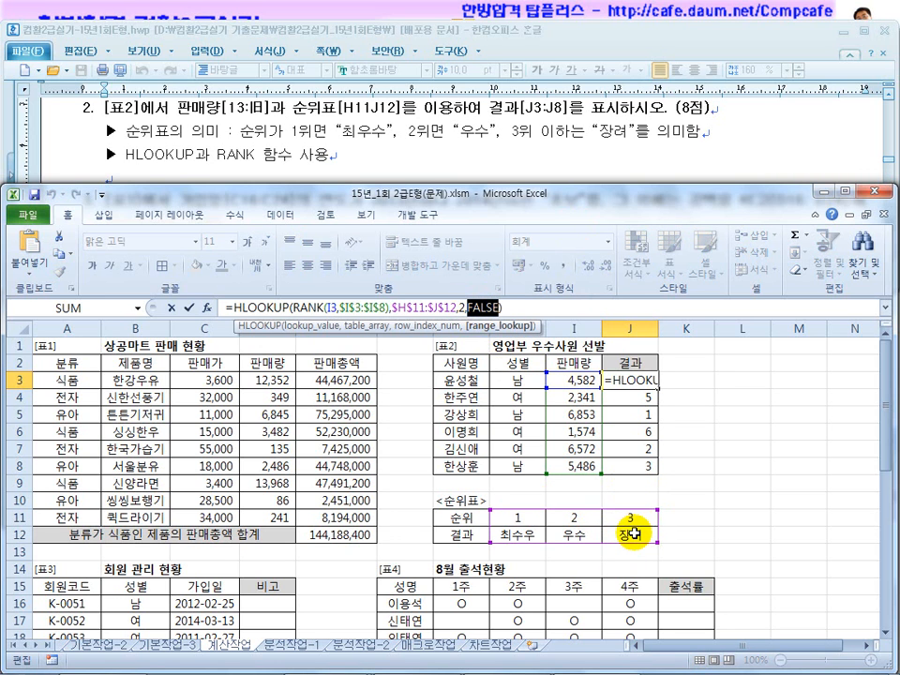
{"action": "key", "text": "BackSpace"}
{"action": "key", "text": "BackSpace"}
{"action": "type", "text": ","}
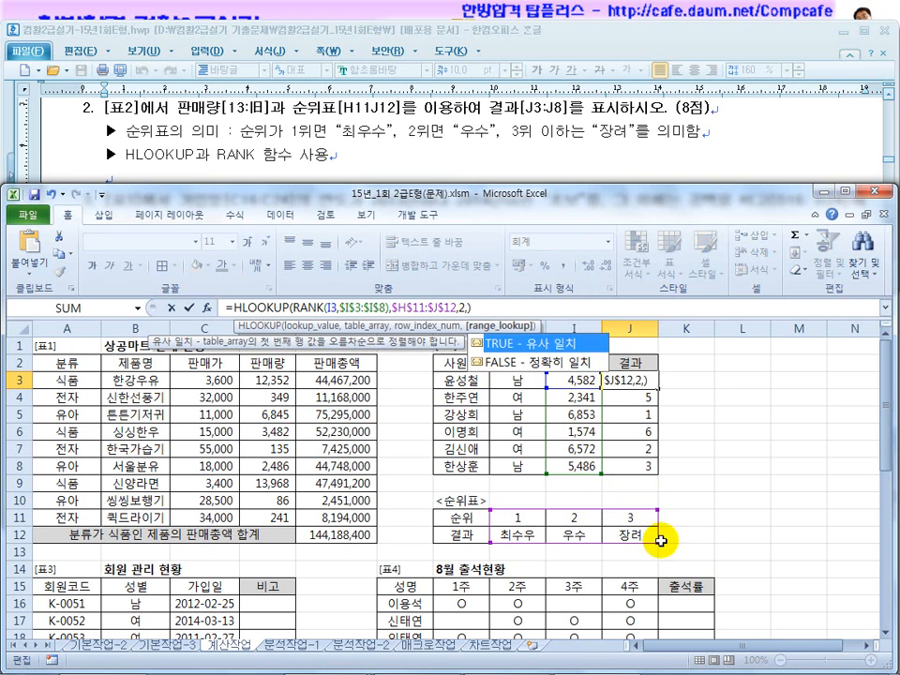
{"action": "double_click", "coordinate": [544, 341]}
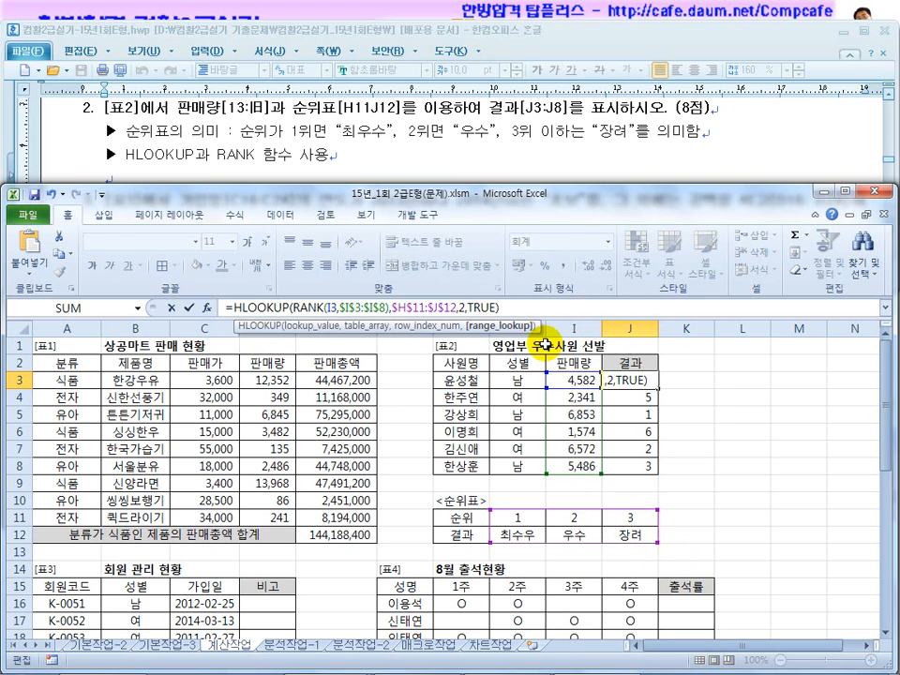
{"action": "key", "text": "Return"}
Fill the HLOOKUP formula from J3 down to J8 and compare the results with the 순위표 ranks.
{"action": "left_click", "coordinate": [633, 375]}
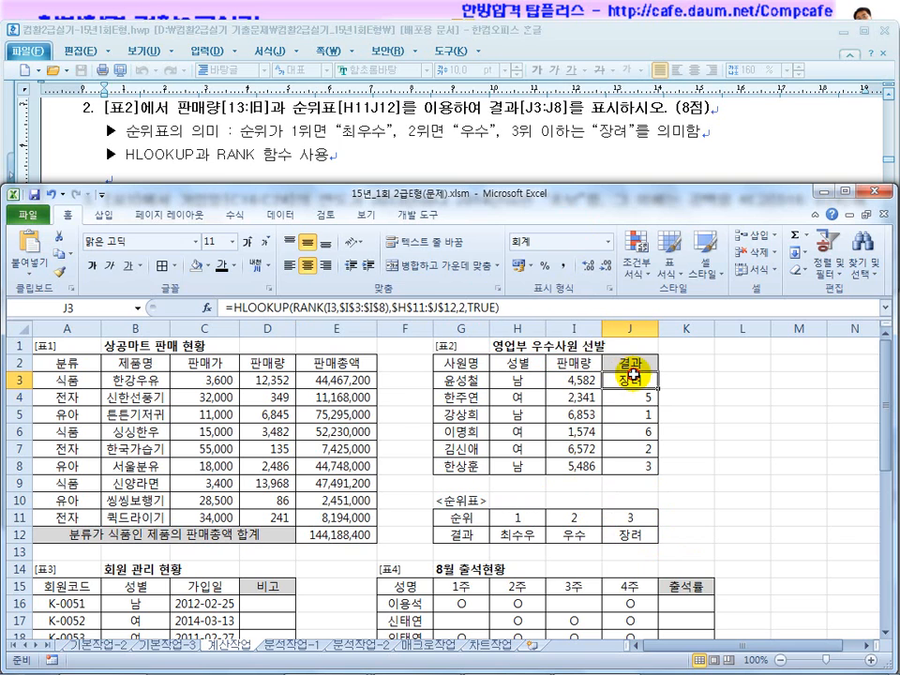
{"action": "left_click_drag", "start_coordinate": [663, 388], "coordinate": [659, 476]}
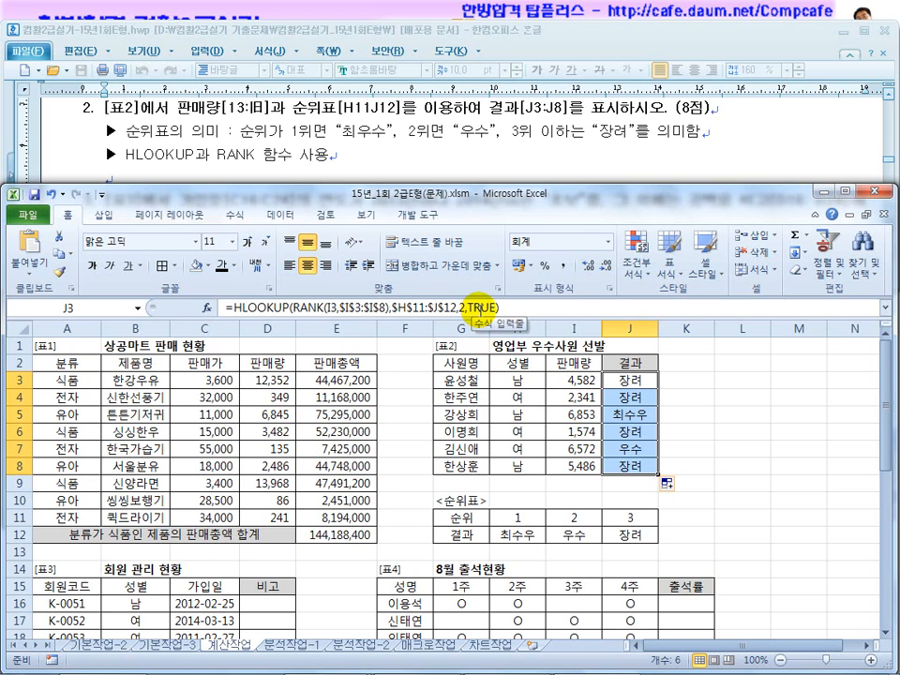
{"action": "left_click", "coordinate": [701, 468]}
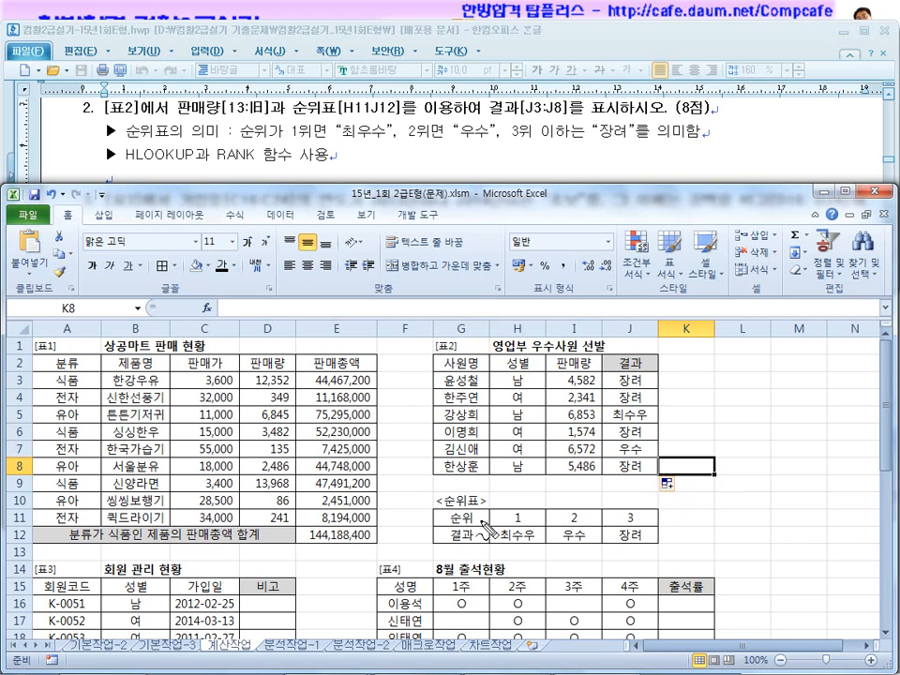
{"action": "left_click_drag", "start_coordinate": [528, 516], "coordinate": [600, 497]}
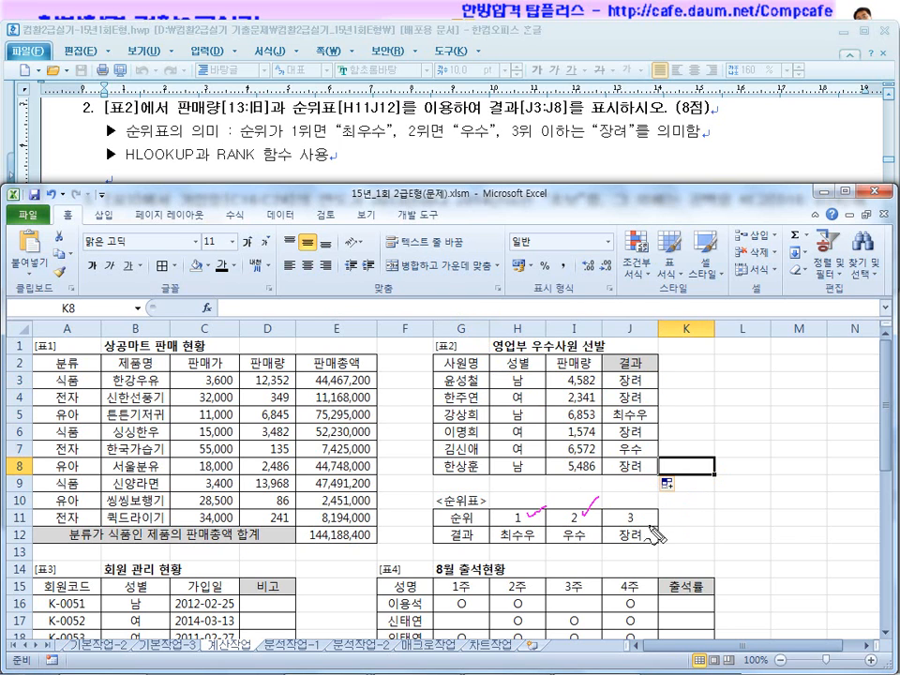
{"action": "left_click_drag", "start_coordinate": [676, 520], "coordinate": [682, 553]}
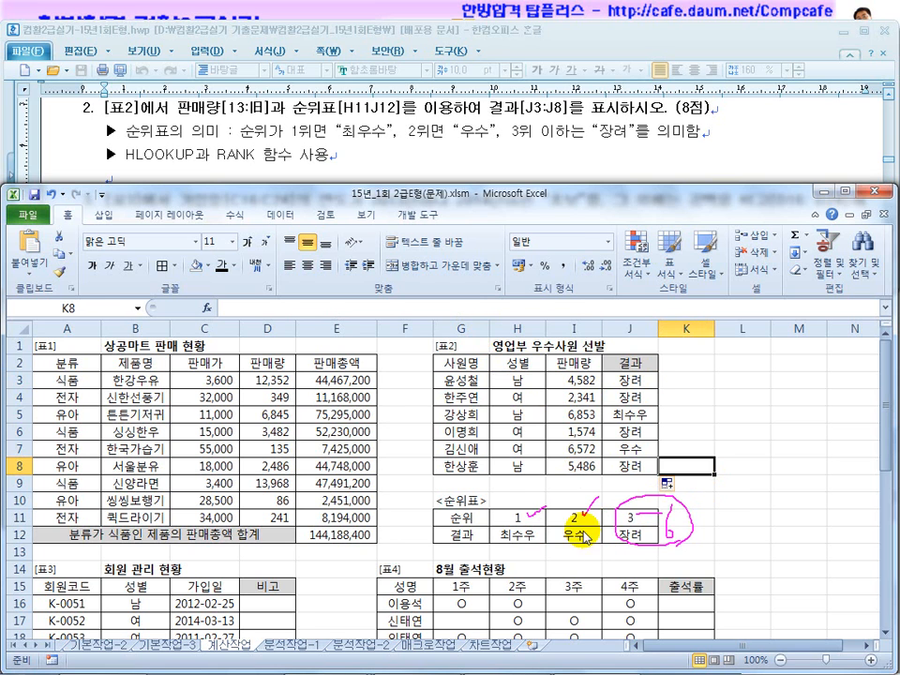
{"action": "key", "text": "Escape"}
Switch to the exam document in Hangul to read question 3, and examine the 가입일 dates of 표3 in the Excel sheet.
{"action": "left_click", "coordinate": [361, 163]}
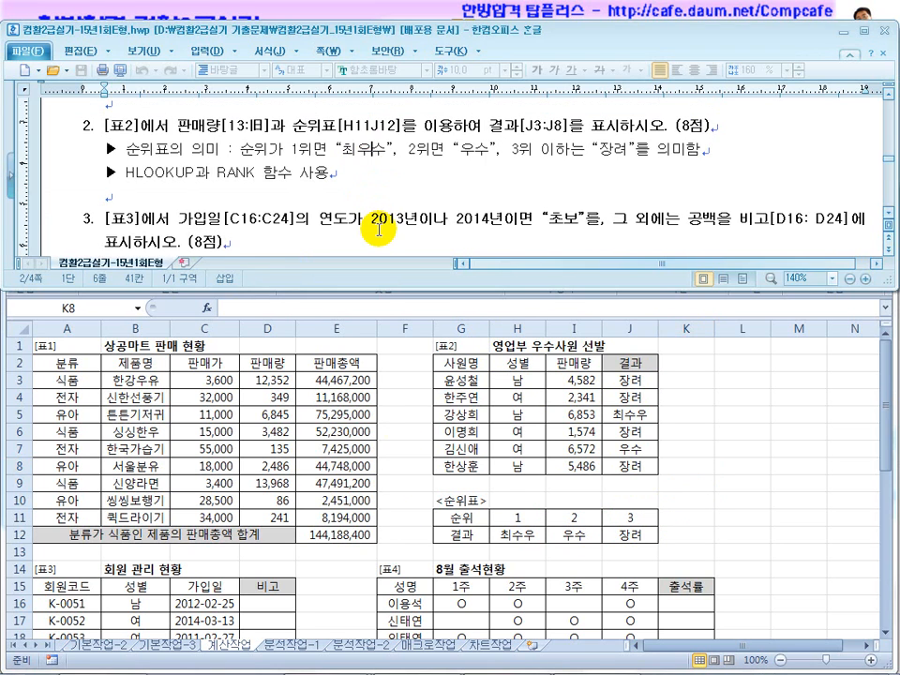
{"action": "scroll", "coordinate": [378, 228], "scroll_direction": "down", "scroll_amount": 2}
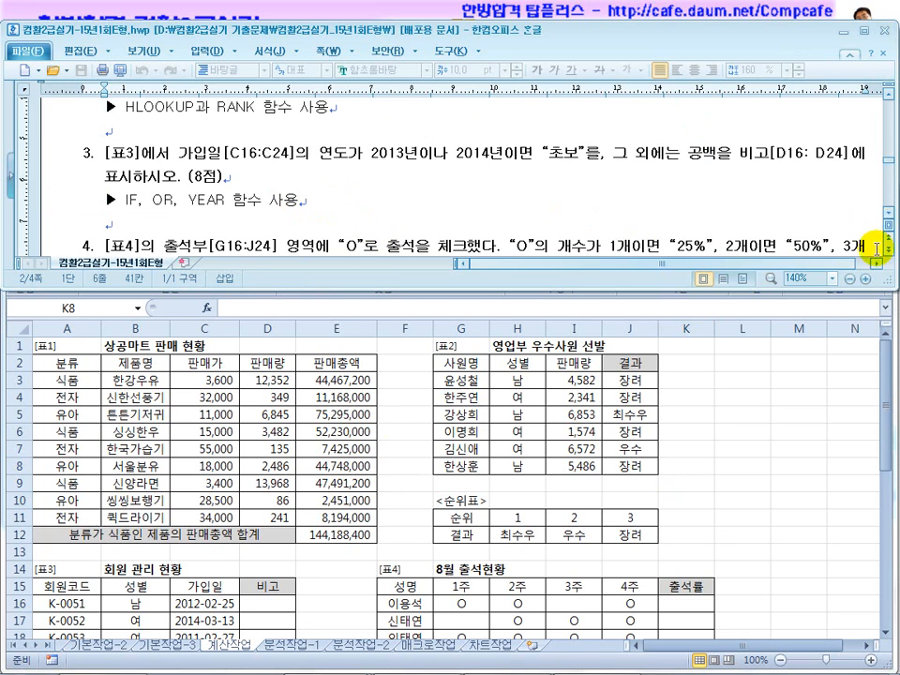
{"action": "left_click_drag", "start_coordinate": [889, 215], "coordinate": [888, 217]}
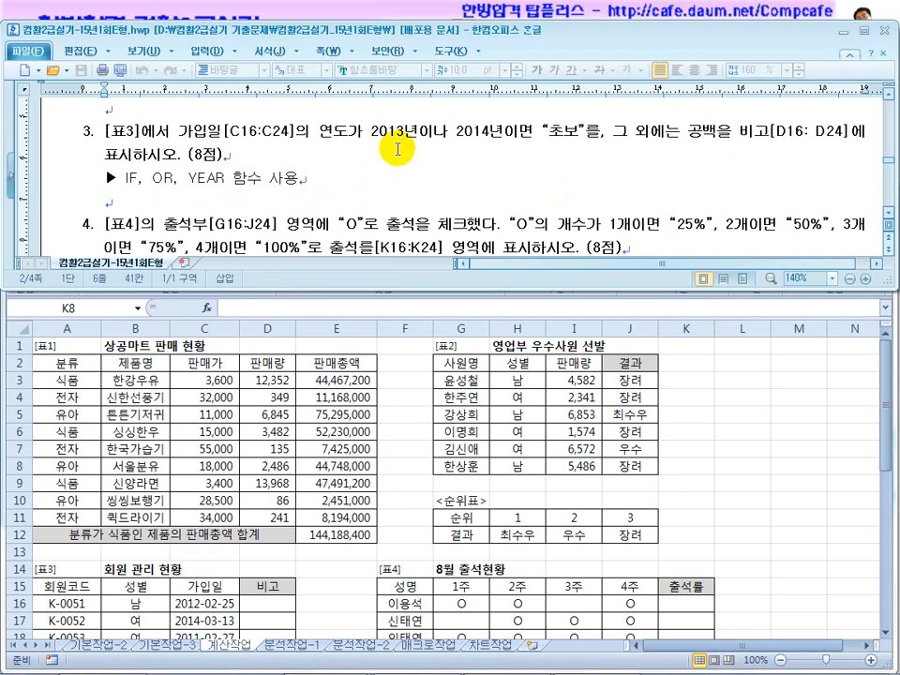
{"action": "left_click", "coordinate": [410, 434]}
{"action": "scroll", "coordinate": [408, 433], "scroll_direction": "down", "scroll_amount": 3}
{"action": "left_click_drag", "start_coordinate": [208, 449], "coordinate": [212, 563]}
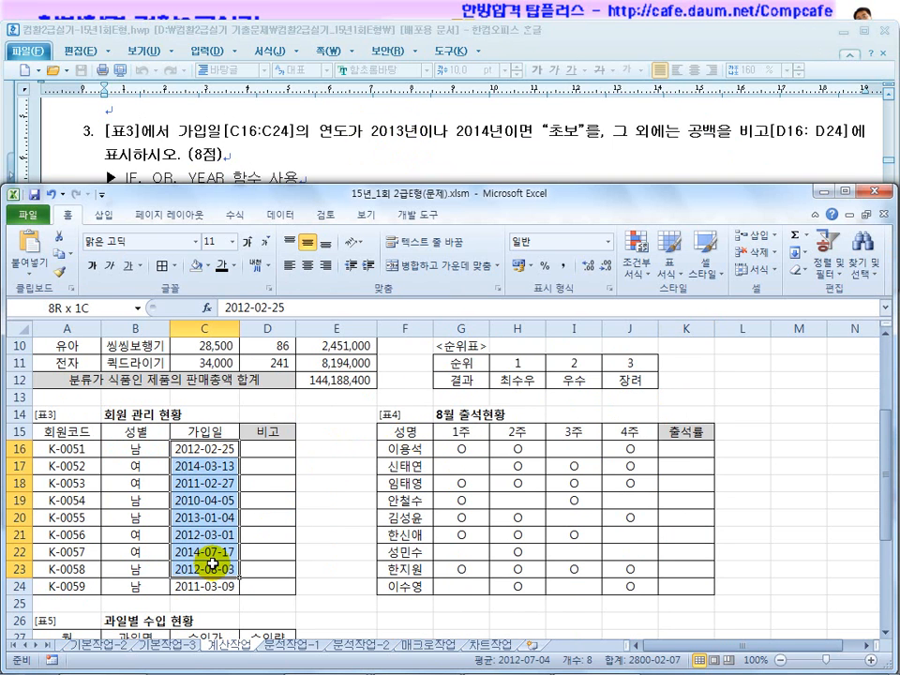
{"action": "left_click", "coordinate": [290, 165]}
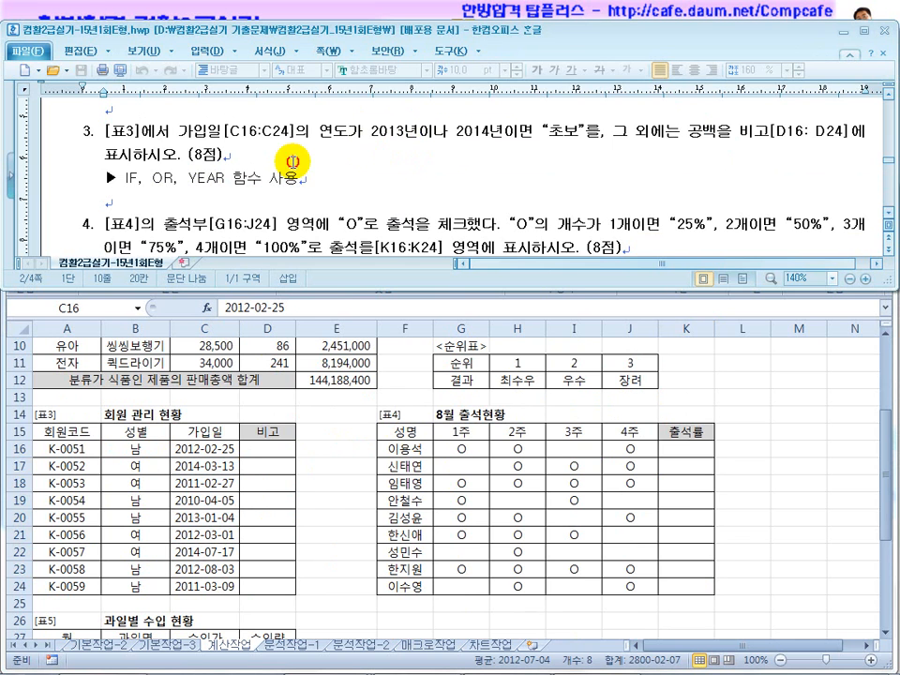
{"action": "left_click", "coordinate": [887, 239]}
{"action": "left_click", "coordinate": [349, 470]}
Enter the formula =YEAR(C16) in D16, the first 비고 cell of 표3.
{"action": "left_click", "coordinate": [262, 449]}
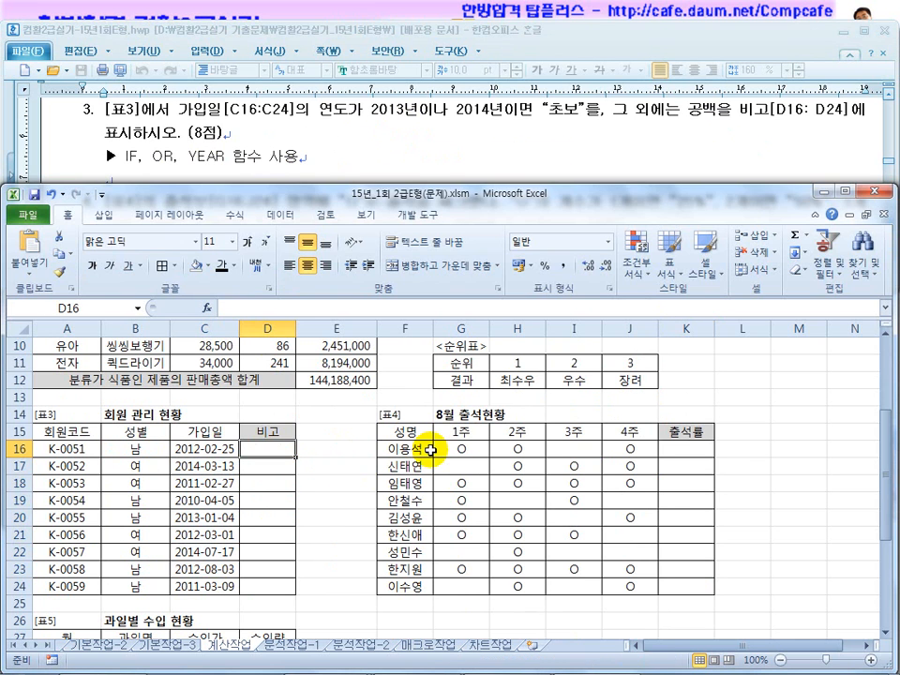
{"action": "type", "text": "=ㅛㄷㅁ"}
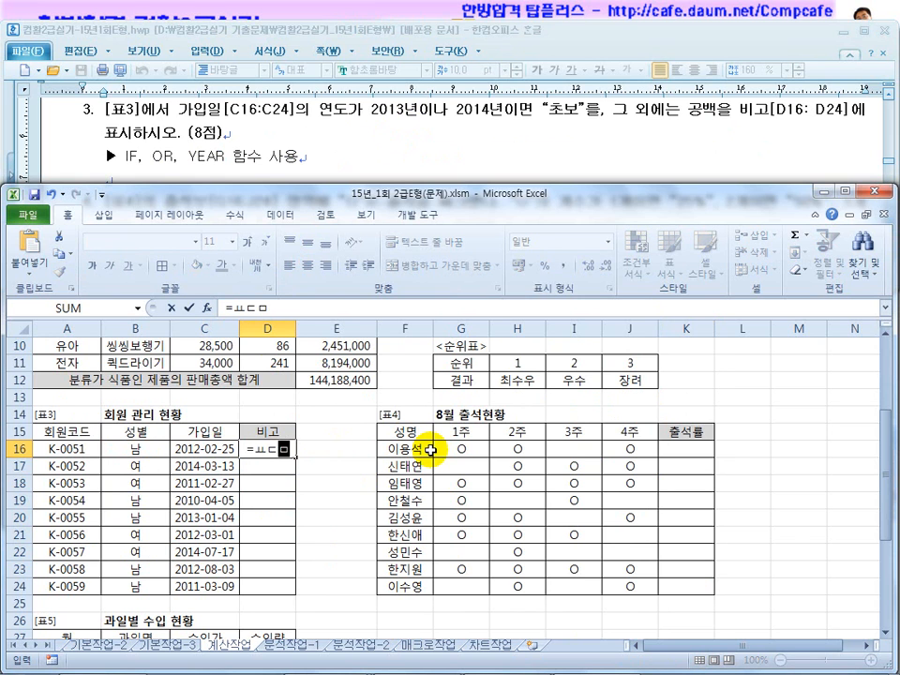
{"action": "type", "text": "year("}
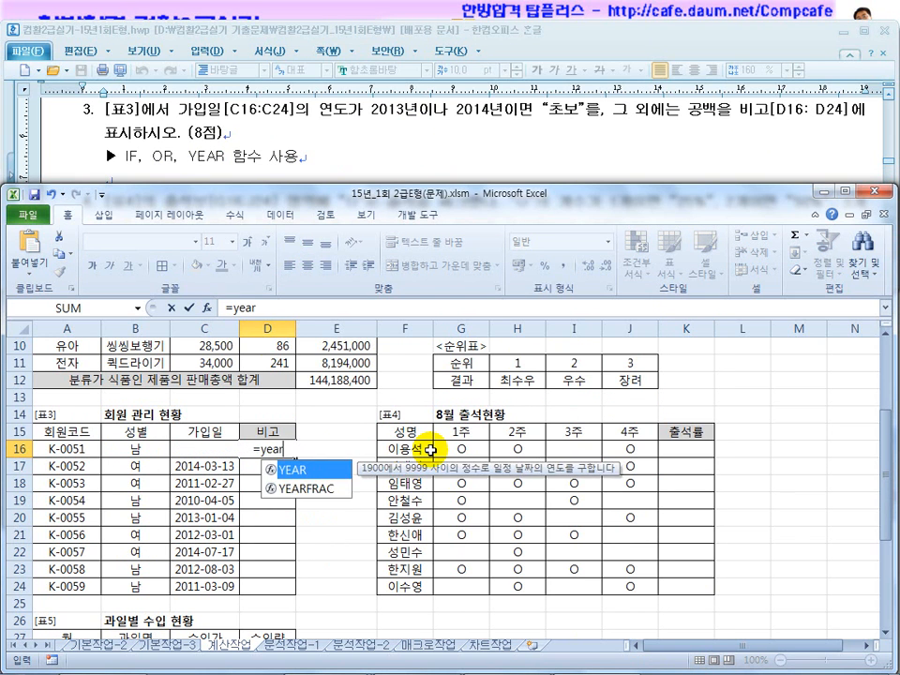
{"action": "left_click", "coordinate": [193, 431]}
{"action": "key", "text": "Down"}
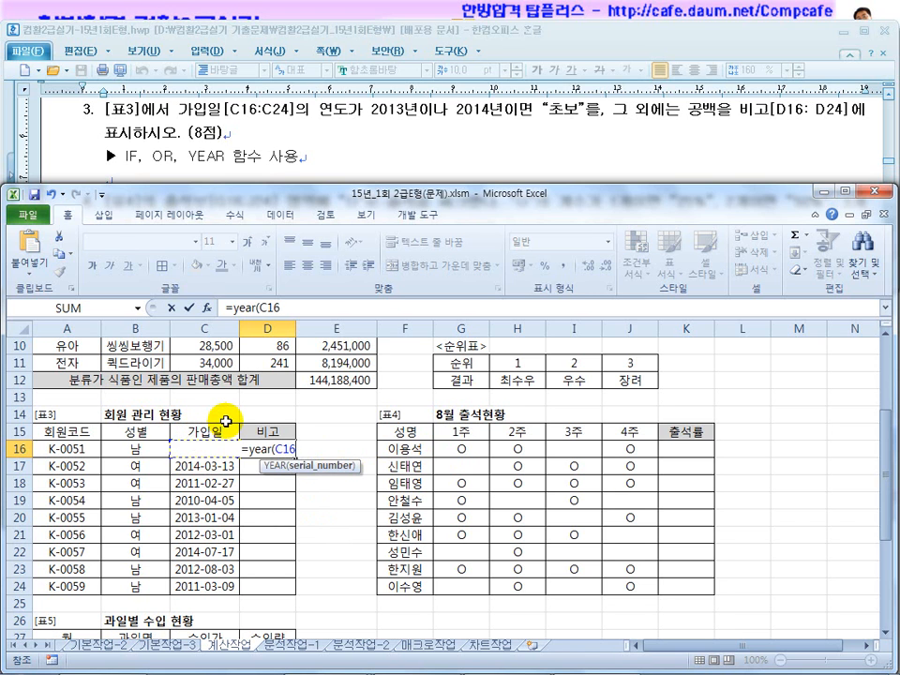
{"action": "type", "text": ")"}
{"action": "key", "text": "Return"}
Fill the YEAR formula from D16 down to D24 to check the year of each 가입일.
{"action": "left_click", "coordinate": [280, 448]}
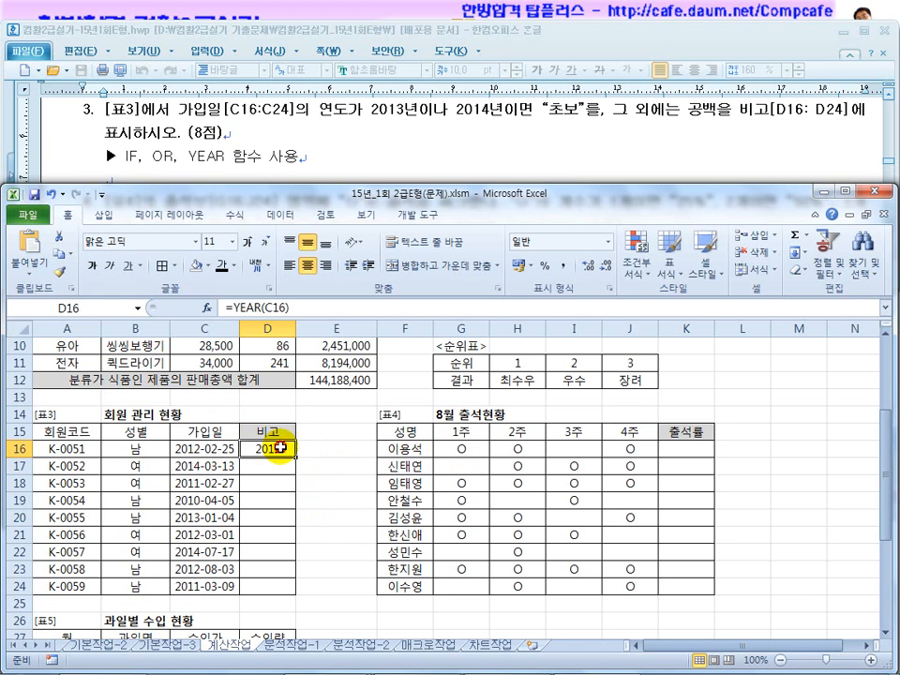
{"action": "left_click_drag", "start_coordinate": [294, 456], "coordinate": [295, 592]}
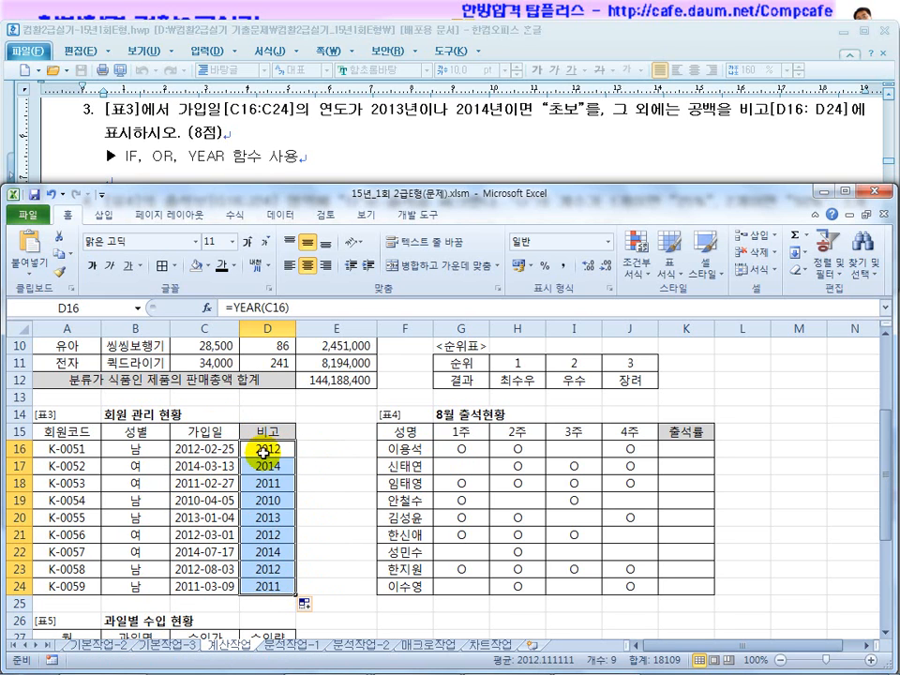
{"action": "left_click", "coordinate": [262, 450]}
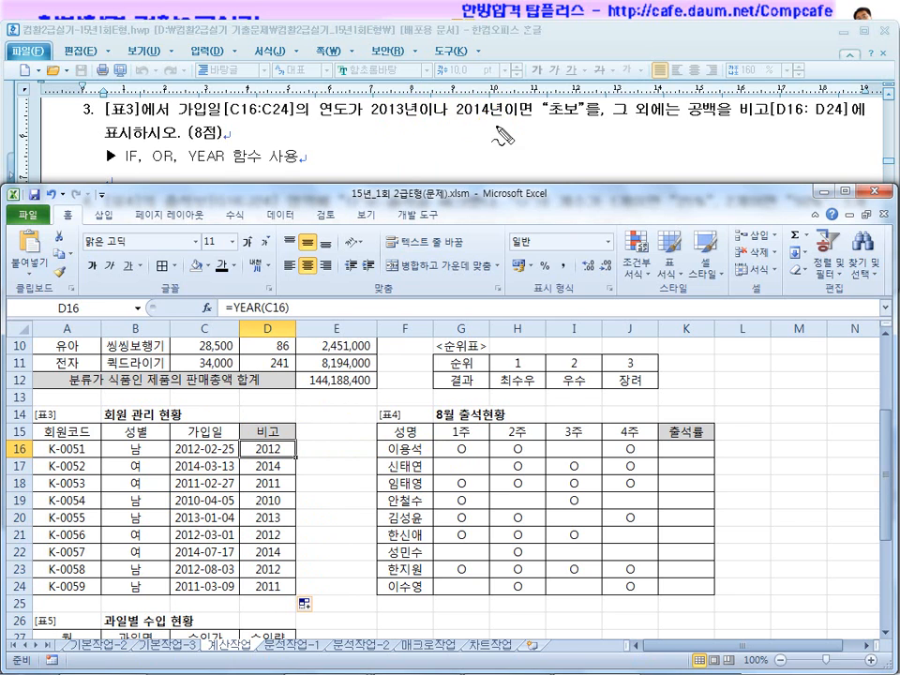
{"action": "left_click_drag", "start_coordinate": [416, 119], "coordinate": [448, 119]}
{"action": "left_click_drag", "start_coordinate": [151, 169], "coordinate": [174, 175]}
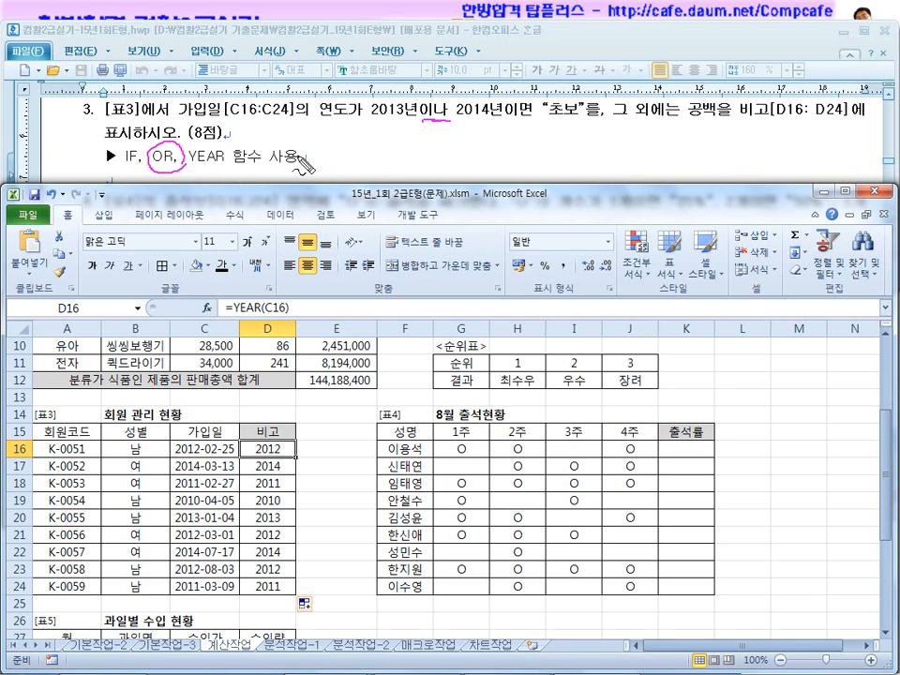
{"action": "left_click_drag", "start_coordinate": [371, 128], "coordinate": [495, 123]}
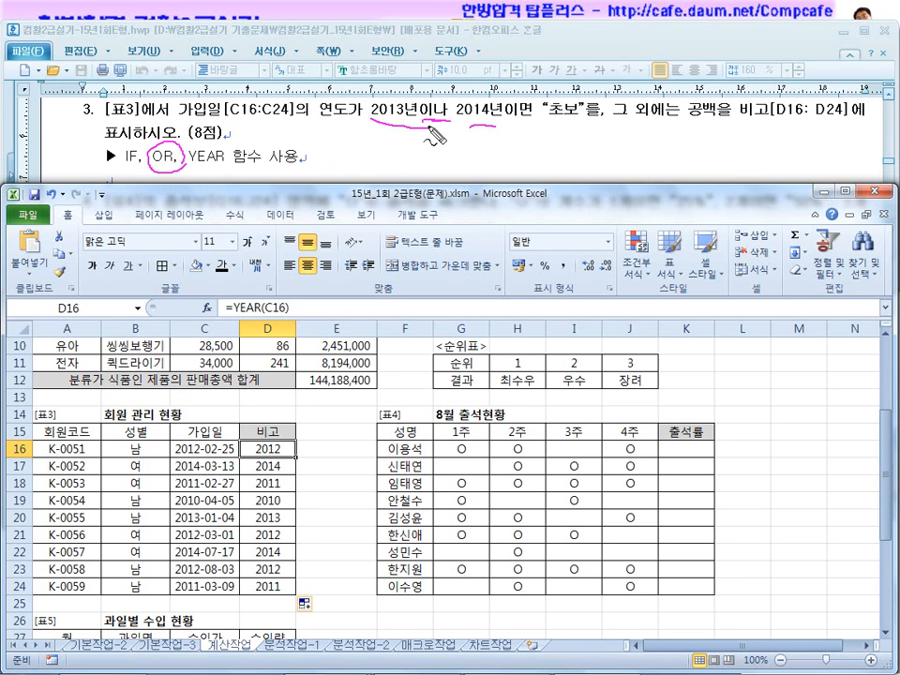
{"action": "left_click_drag", "start_coordinate": [583, 107], "coordinate": [596, 137]}
{"action": "left_click_drag", "start_coordinate": [720, 101], "coordinate": [718, 141]}
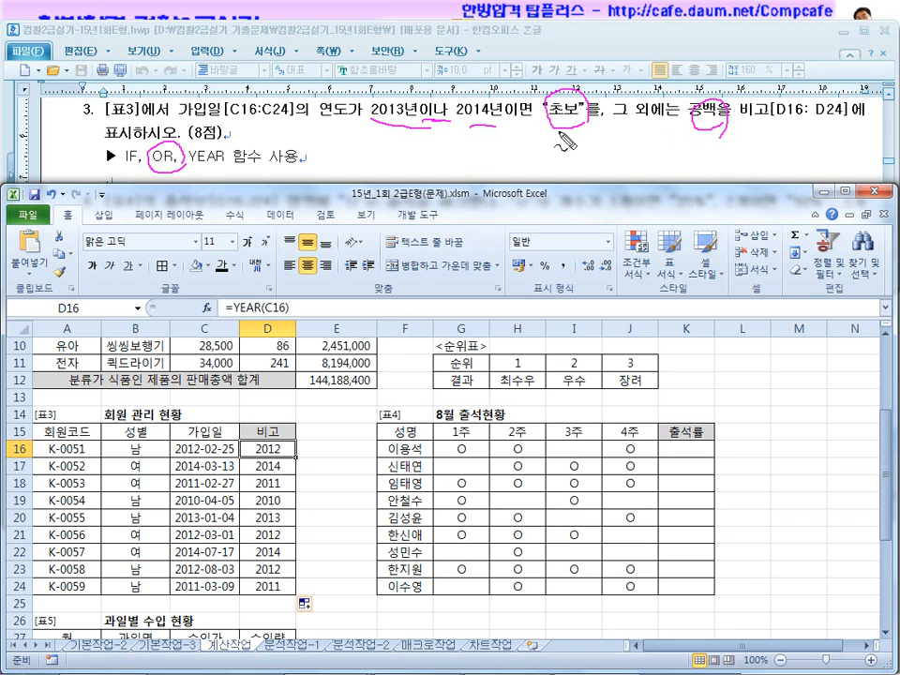
{"action": "left_click_drag", "start_coordinate": [434, 134], "coordinate": [461, 142]}
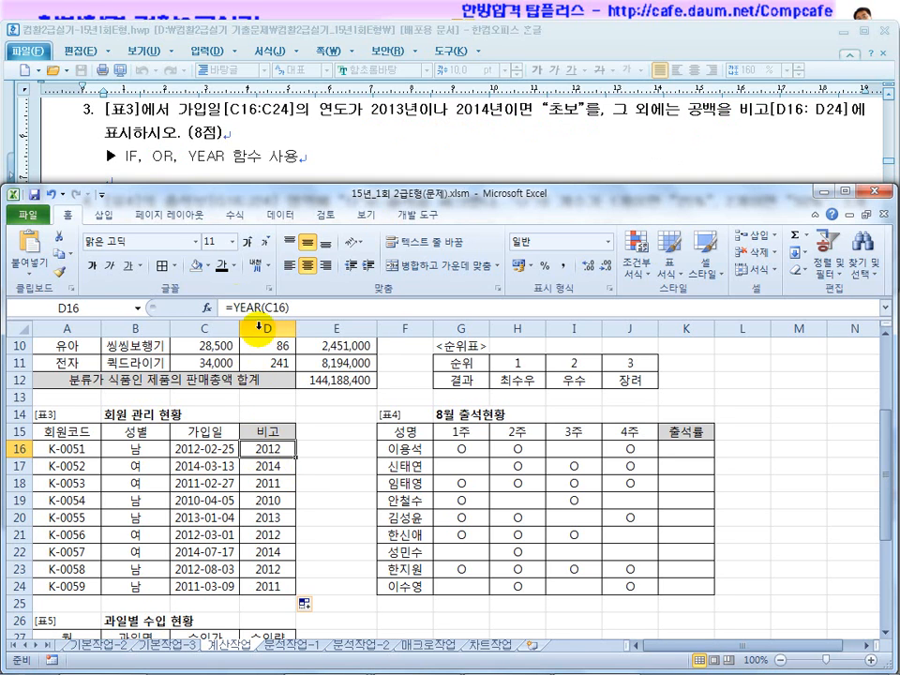
Wrap the YEAR formula in D16 in an IF function with the condition YEAR(C16)=2013.
{"action": "left_click", "coordinate": [234, 307]}
{"action": "type", "text": "if("}
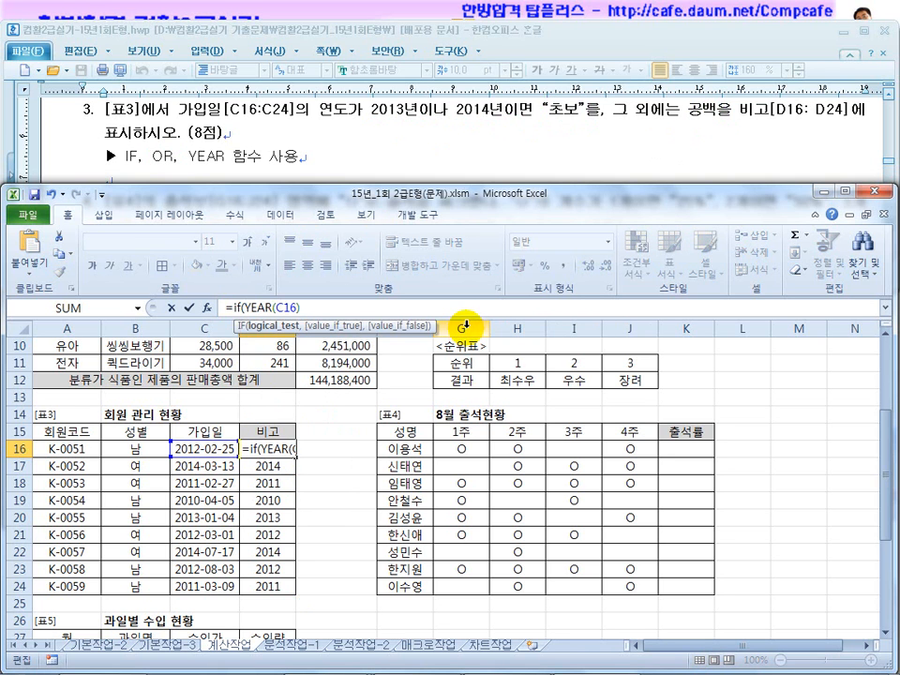
{"action": "left_click", "coordinate": [323, 307]}
{"action": "type", "text": "=2"}
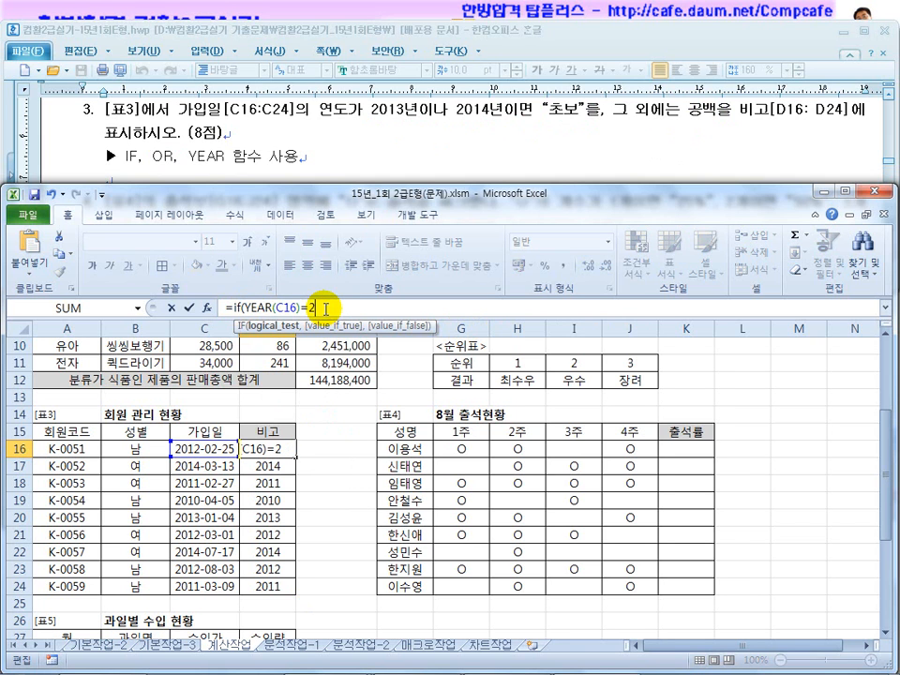
{"action": "type", "text": "0014,20"}
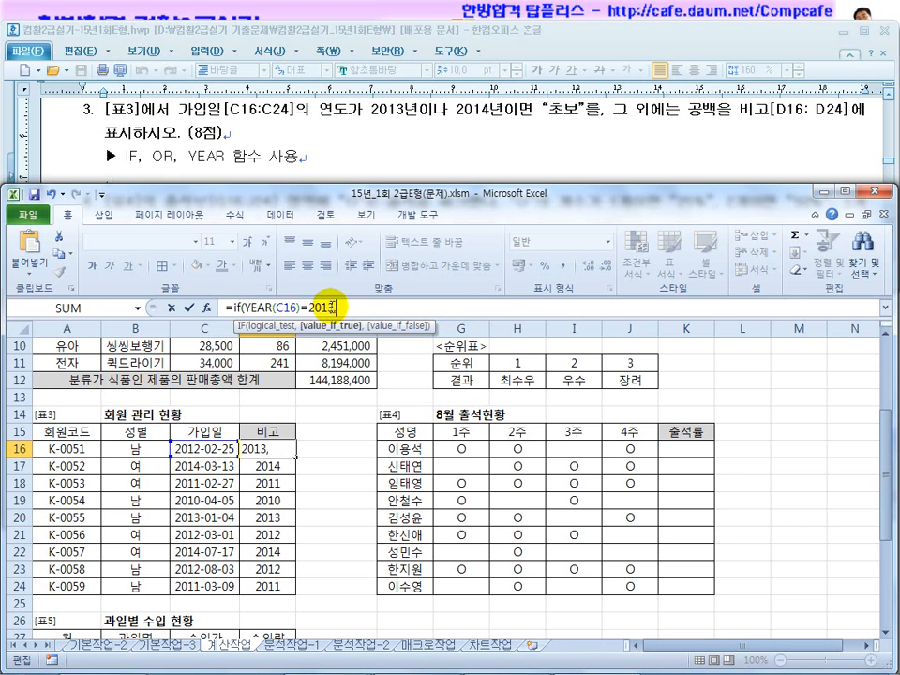
Duplicate the condition YEAR(C16)=2013 within the D16 formula as a second condition and change its year to 2014.
{"action": "left_click", "coordinate": [331, 306]}
{"action": "left_click_drag", "start_coordinate": [331, 306], "coordinate": [246, 306]}
{"action": "key", "text": "ctrl+c"}
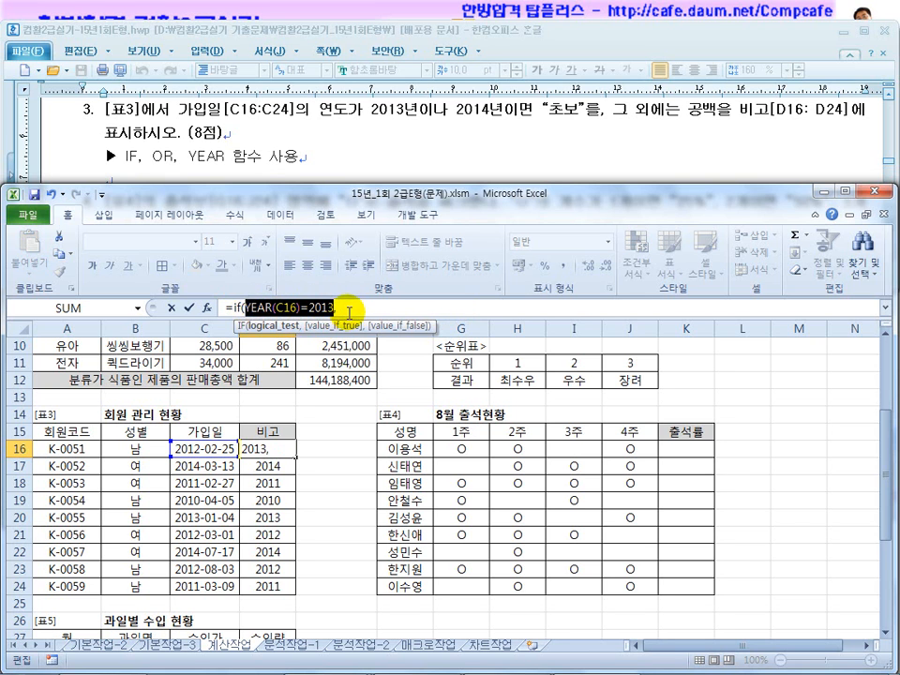
{"action": "key", "text": "End"}
{"action": "key", "text": "ctrl+v"}
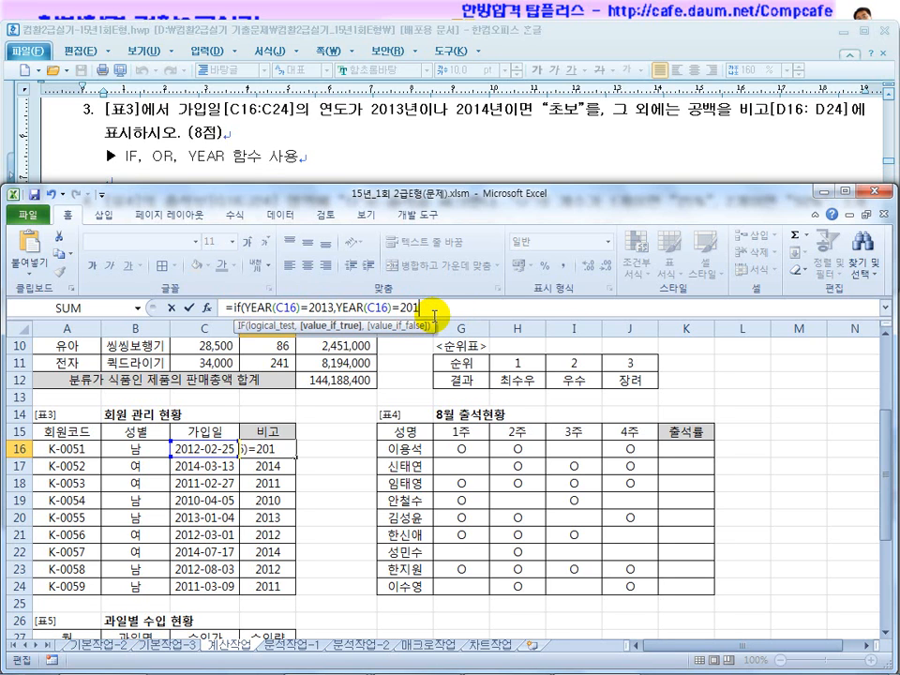
{"action": "type", "text": ","}
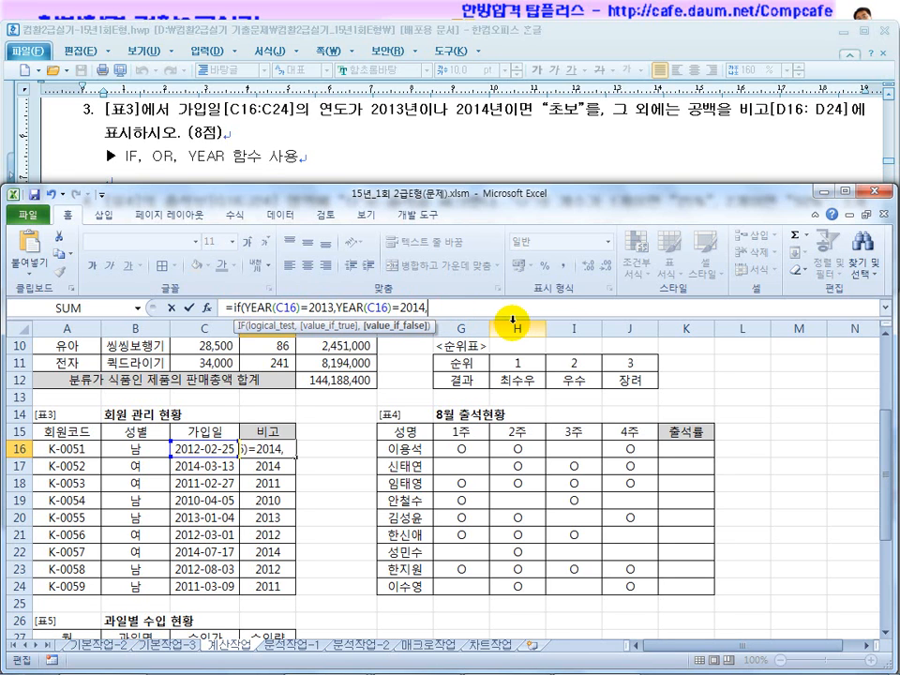
Add "초보" as the true result and an empty string "" as the false result of the IF formula in D16.
{"action": "type", "text": "\"\",\"\""}
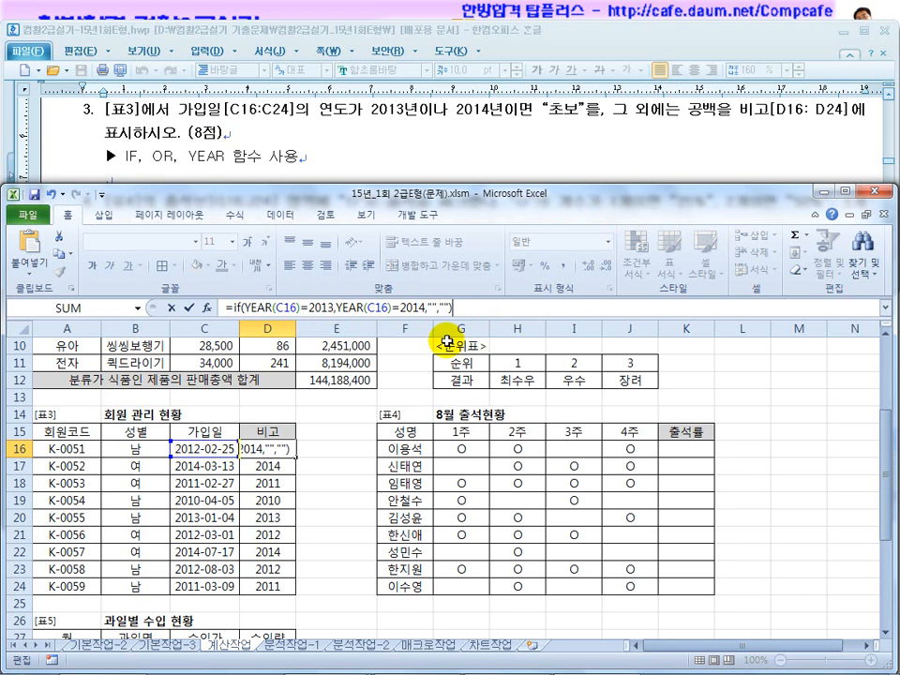
{"action": "left_click", "coordinate": [423, 308]}
{"action": "type", "text": "초보"}
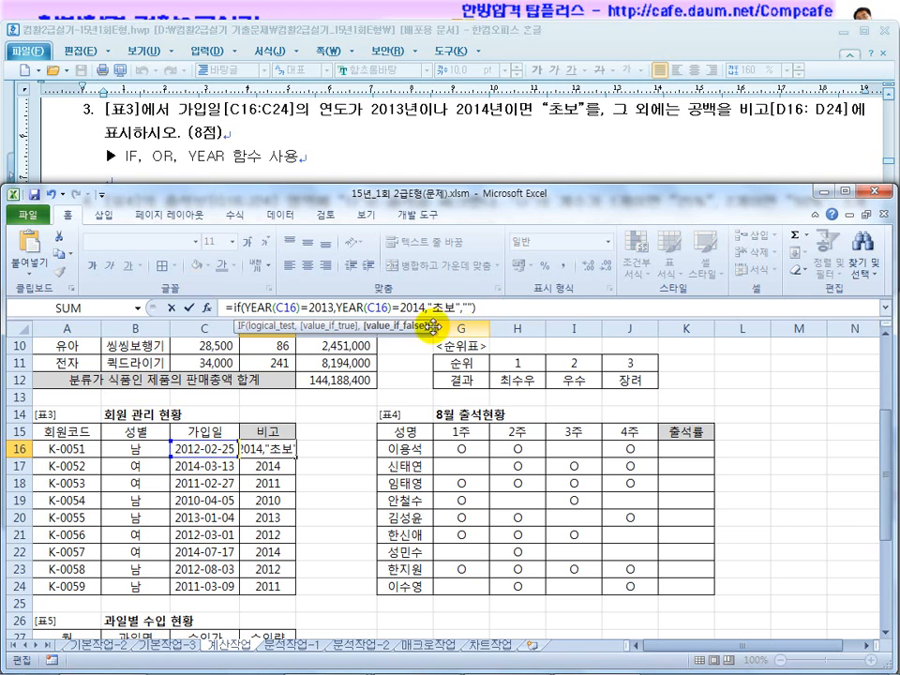
Enclose the two YEAR conditions of the D16 formula in OR, giving =IF(OR(YEAR(C16)=2013,YEAR(C16)=2014),"초보","").
{"action": "left_click_drag", "start_coordinate": [249, 307], "coordinate": [398, 308]}
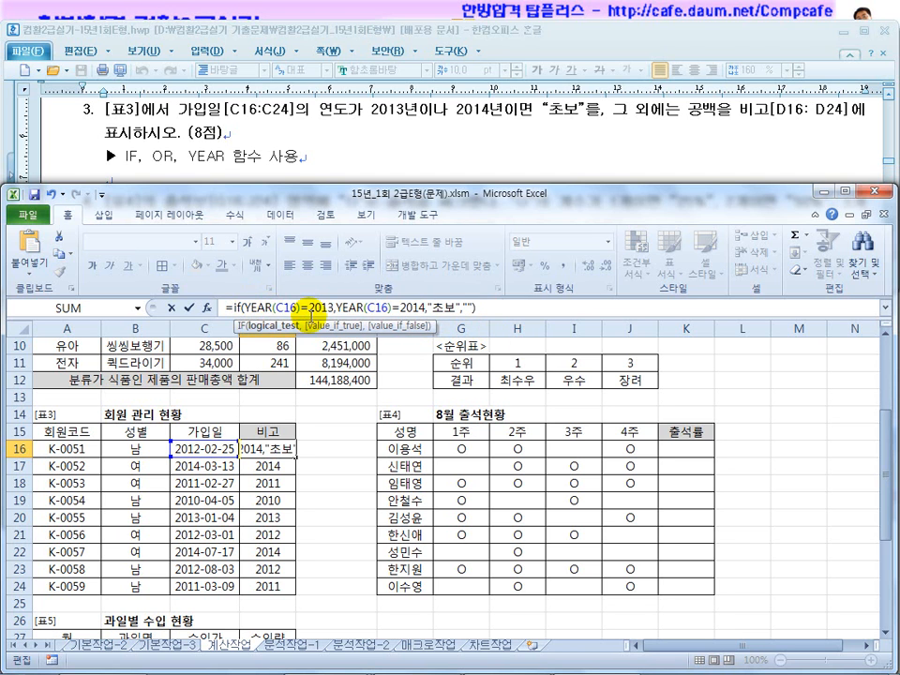
{"action": "left_click", "coordinate": [249, 307]}
{"action": "type", "text": "ㅐ"}
{"action": "key", "text": "BackSpace"}
{"action": "type", "text": "or("}
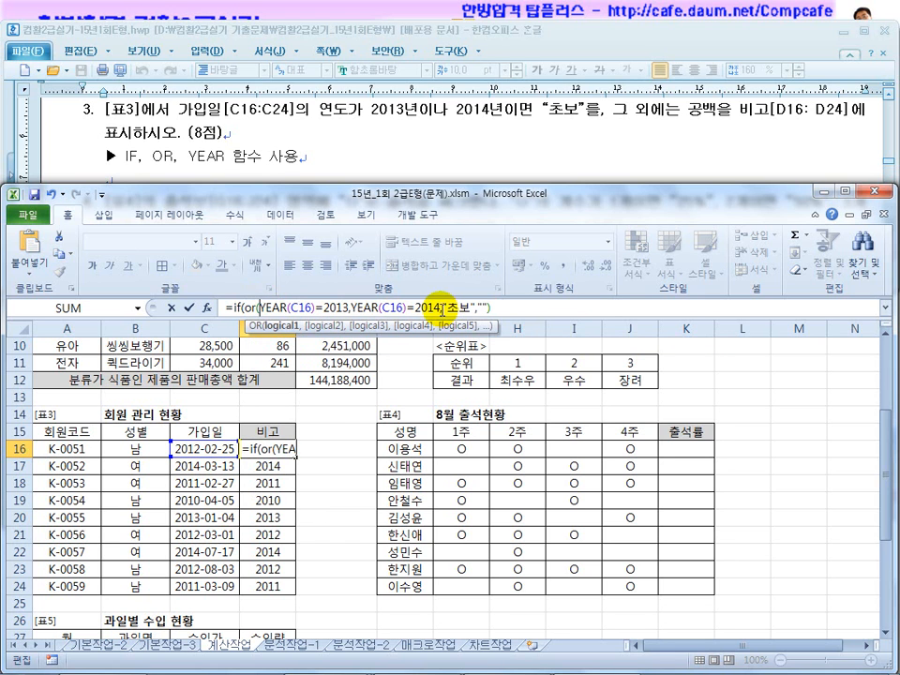
{"action": "left_click", "coordinate": [440, 309]}
{"action": "type", "text": "),"}
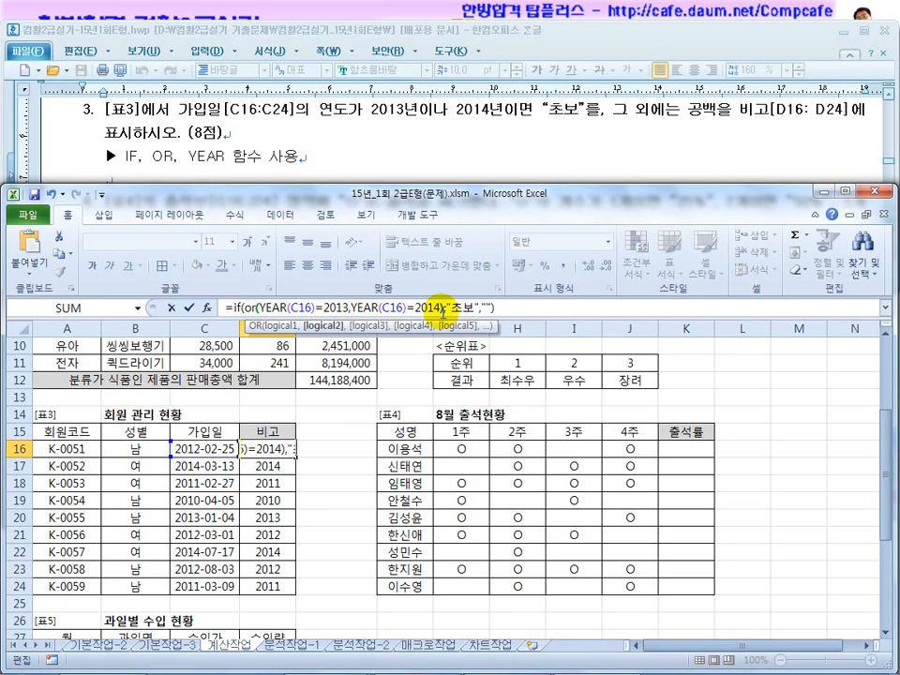
{"action": "key", "text": "Return"}
Fill the IF formula from D16 down to D24 in the 비고 column.
{"action": "left_click", "coordinate": [283, 450]}
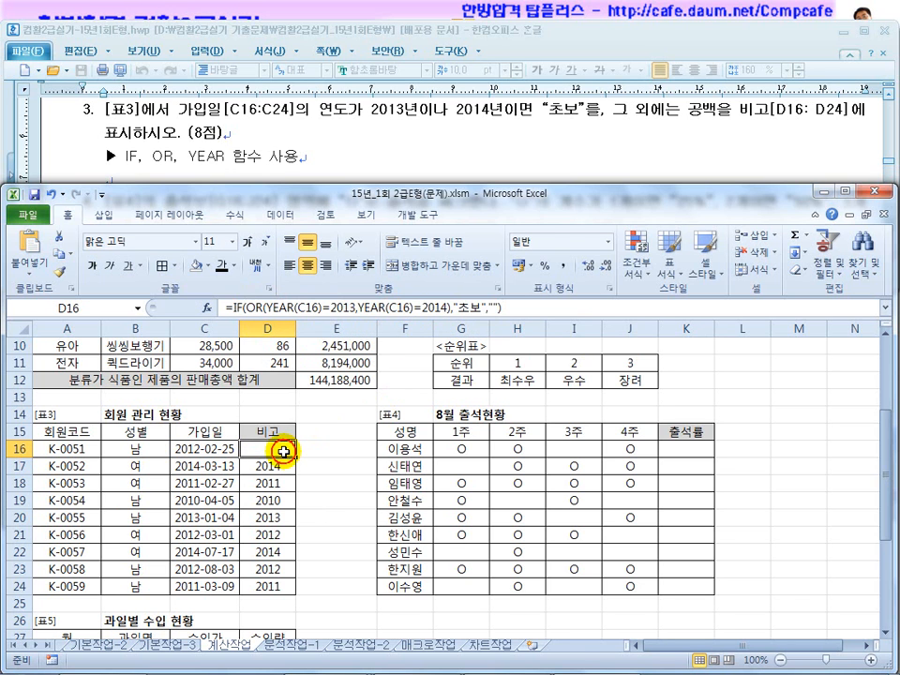
{"action": "left_click_drag", "start_coordinate": [296, 458], "coordinate": [298, 584]}
{"action": "left_click", "coordinate": [341, 513]}
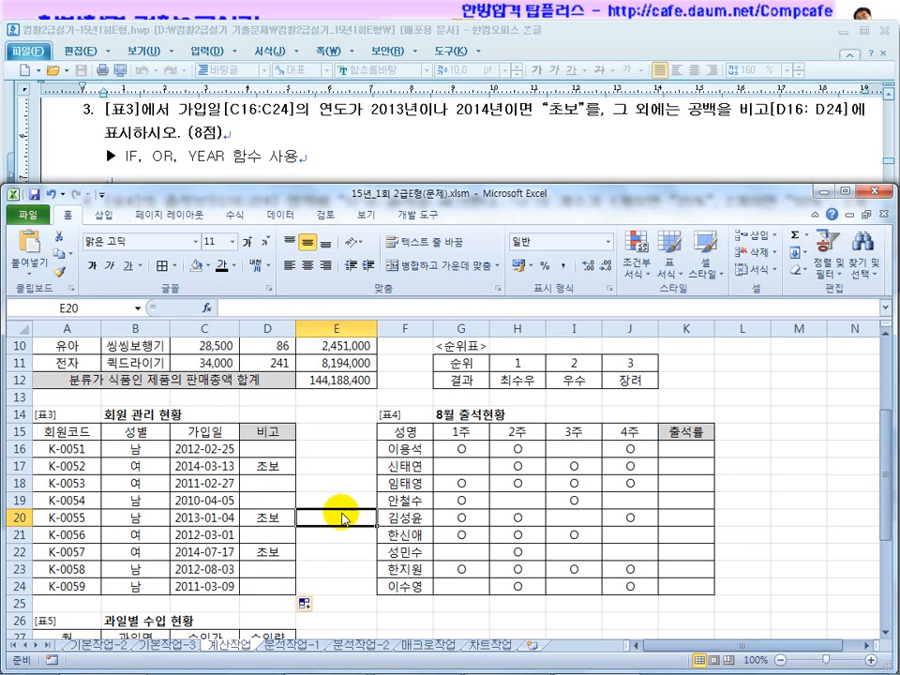
Read question 4 in the Hangul exam document, then examine 표4's attendance marks in Excel and select K16, the first 출석률 cell.
{"action": "left_click", "coordinate": [354, 150]}
{"action": "scroll", "coordinate": [371, 183], "scroll_direction": "down", "scroll_amount": 2}
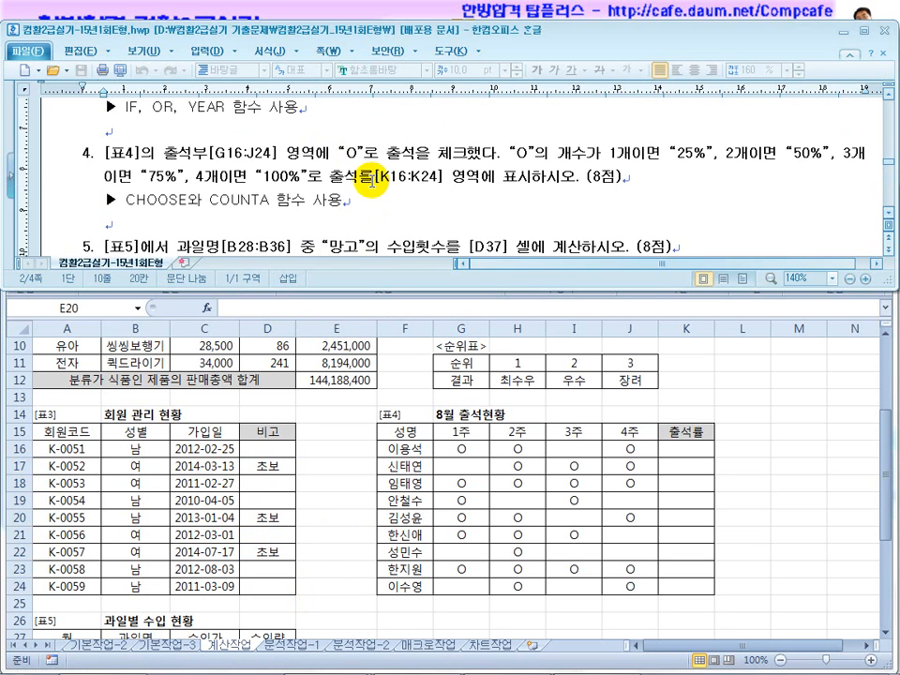
{"action": "scroll", "coordinate": [888, 218], "scroll_direction": "down", "scroll_amount": 2}
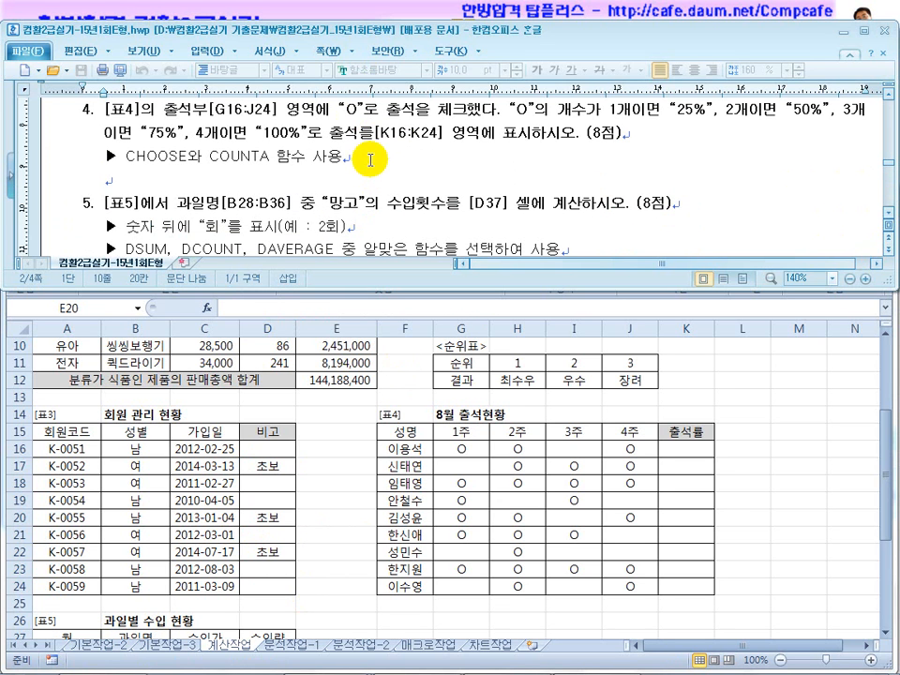
{"action": "left_click", "coordinate": [544, 474]}
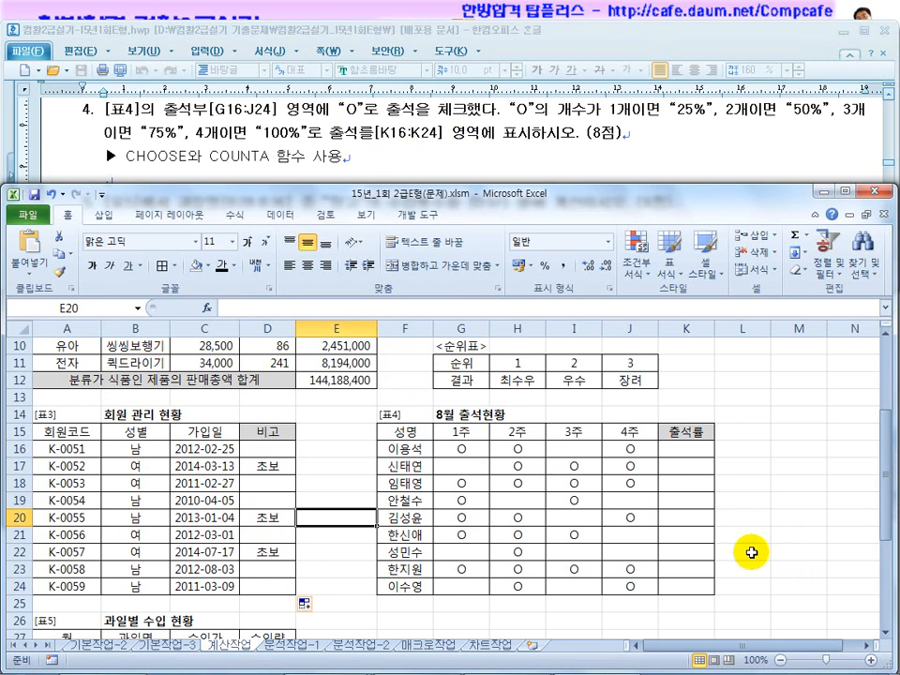
{"action": "scroll", "coordinate": [612, 487], "scroll_direction": "down", "scroll_amount": 2}
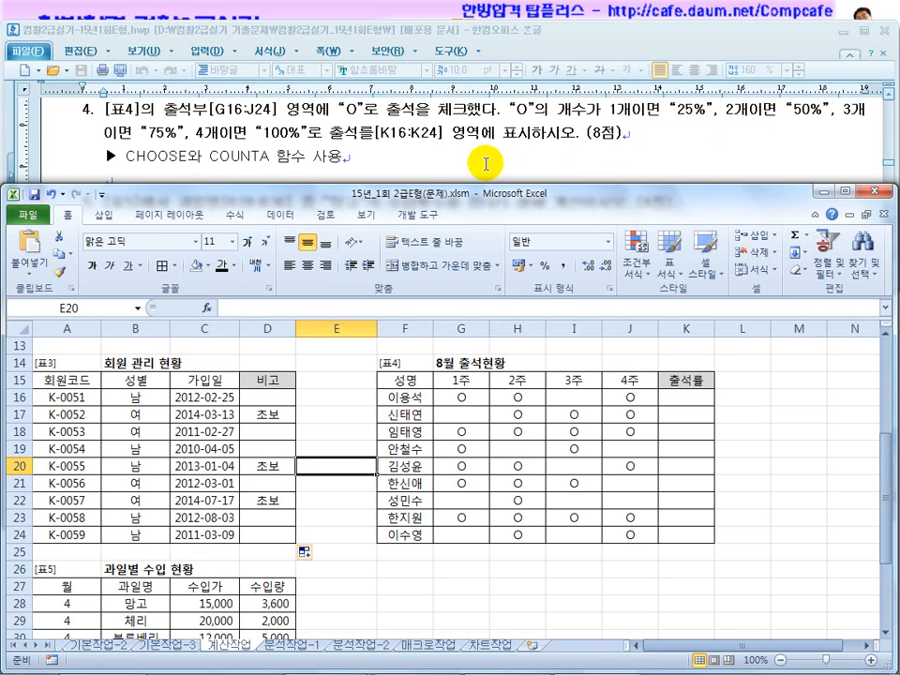
{"action": "left_click_drag", "start_coordinate": [461, 400], "coordinate": [682, 400]}
{"action": "left_click", "coordinate": [682, 399]}
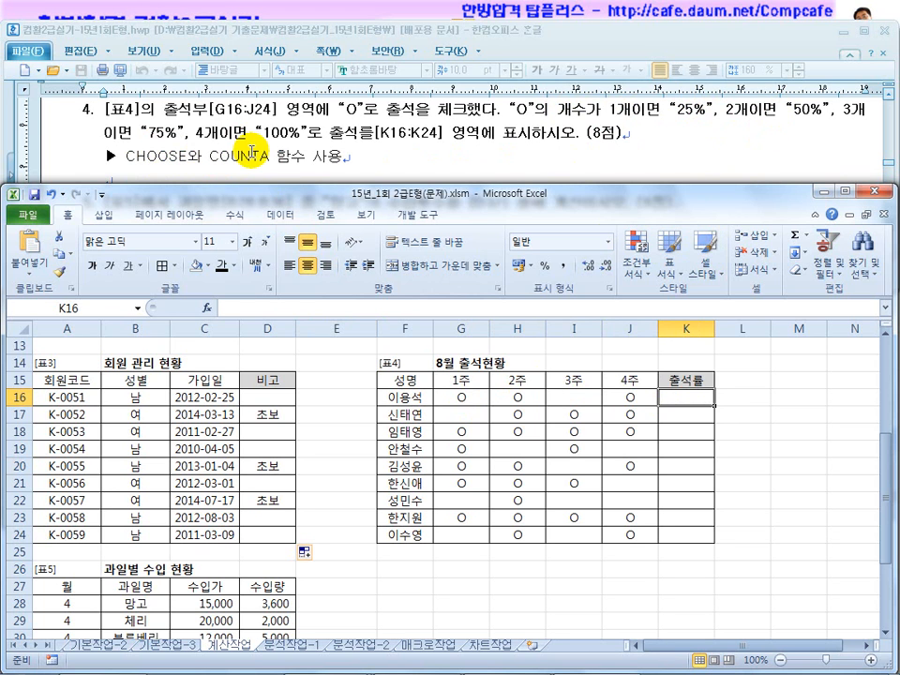
Examine the attendance marks for the first person in 표4, cells G16:J16.
{"action": "left_click", "coordinate": [478, 398]}
{"action": "left_click", "coordinate": [517, 397]}
{"action": "left_click", "coordinate": [631, 398]}
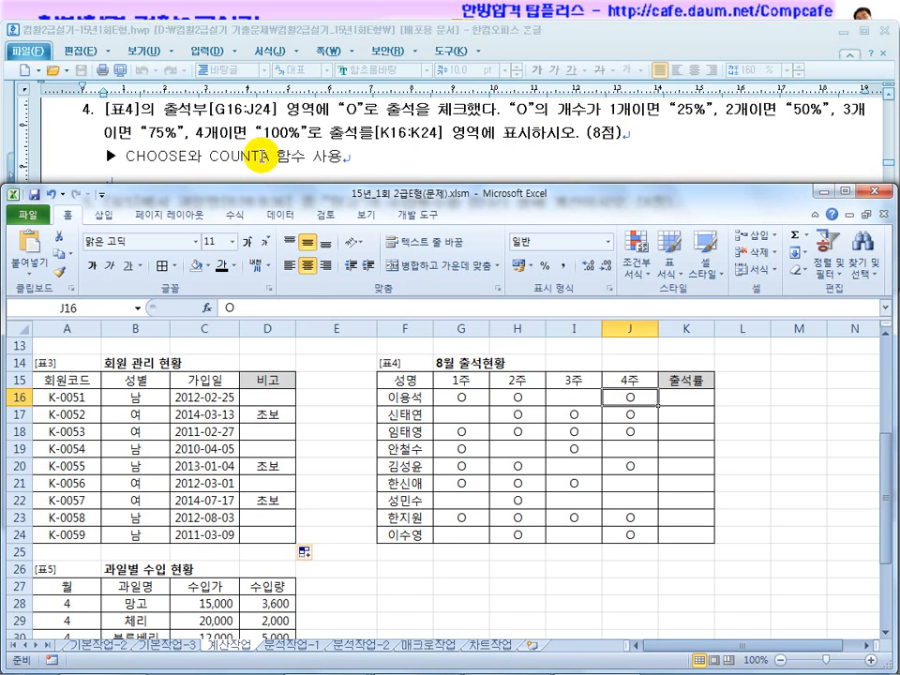
{"action": "left_click_drag", "start_coordinate": [458, 397], "coordinate": [628, 397]}
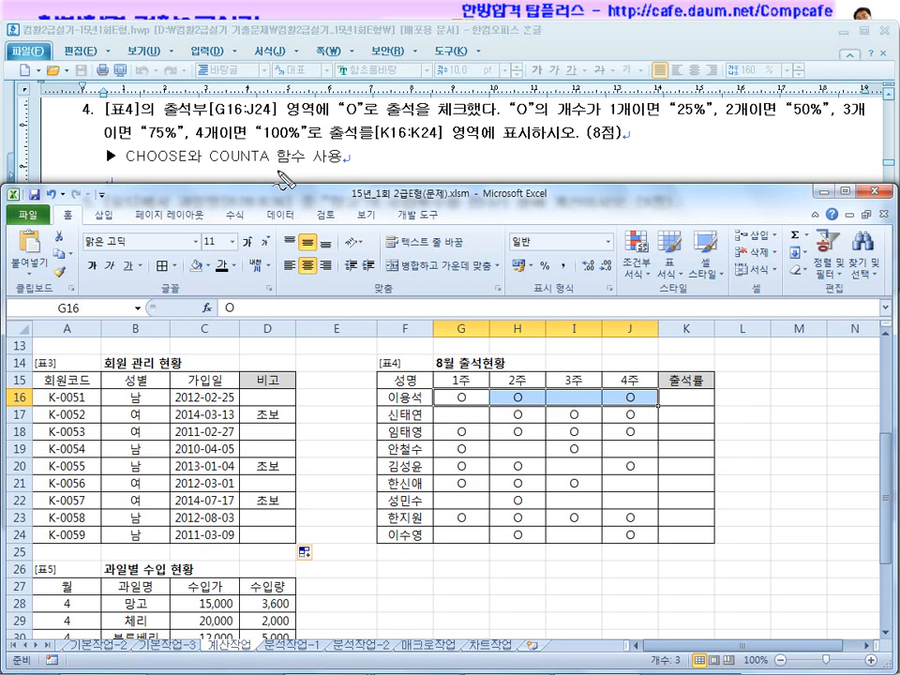
{"action": "mouse_move", "coordinate": [253, 177]}
{"action": "left_mouse_down"}
{"action": "mouse_move", "coordinate": [248, 198]}
{"action": "mouse_move", "coordinate": [281, 201]}
{"action": "mouse_move", "coordinate": [341, 181]}
{"action": "mouse_move", "coordinate": [338, 227]}
{"action": "left_mouse_up"}
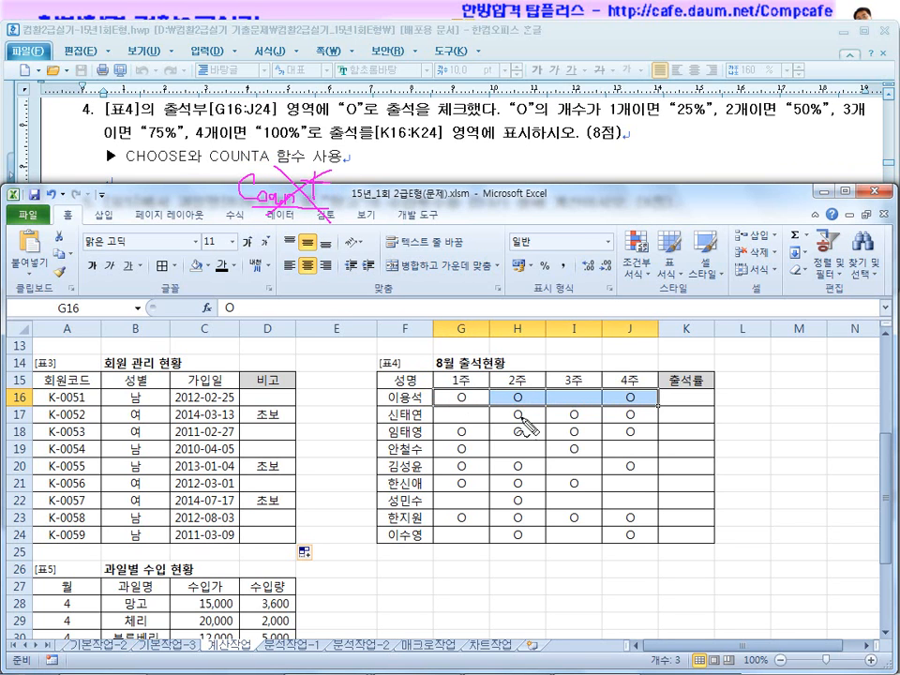
{"action": "left_click_drag", "start_coordinate": [451, 401], "coordinate": [521, 397]}
{"action": "left_click_drag", "start_coordinate": [615, 406], "coordinate": [630, 403]}
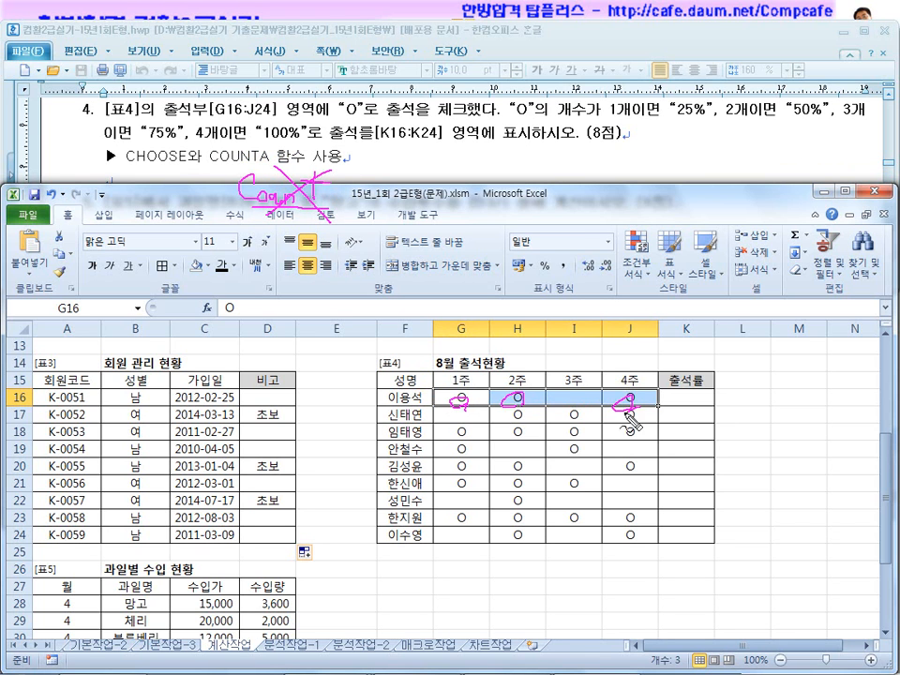
{"action": "mouse_move", "coordinate": [217, 172]}
{"action": "left_mouse_down"}
{"action": "mouse_move", "coordinate": [242, 199]}
{"action": "mouse_move", "coordinate": [271, 180]}
{"action": "left_mouse_up"}
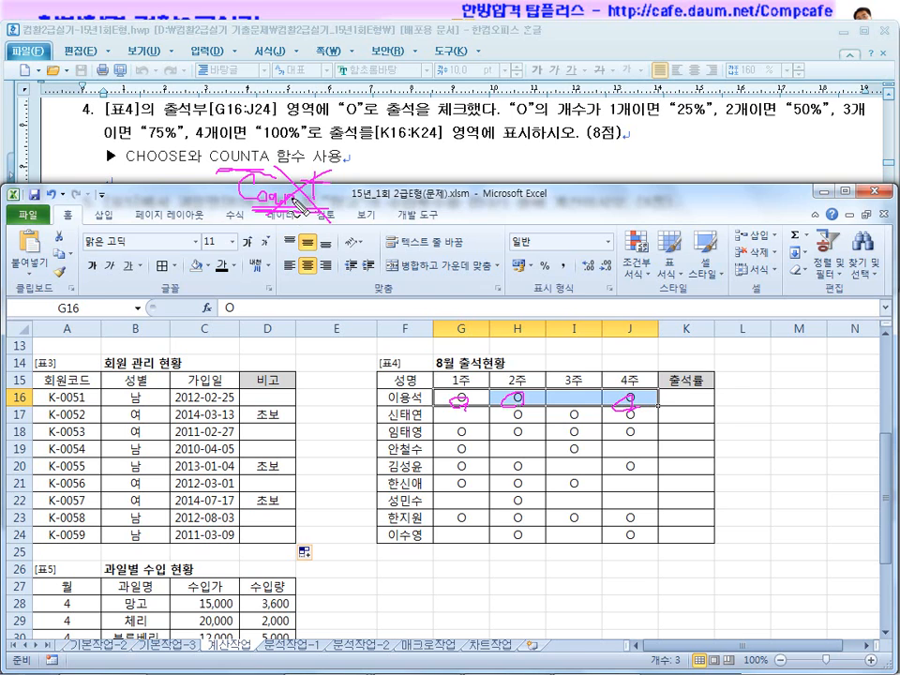
{"action": "key", "text": "Escape"}
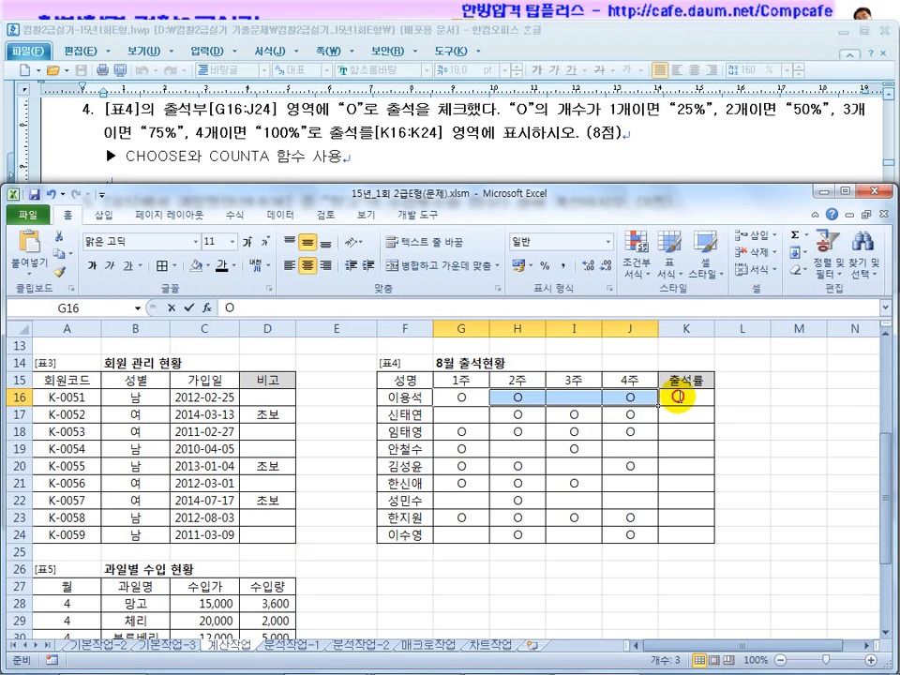
Enter =COUNTA(G16:J16,"") in K16, the first 출석률 cell, leaving the second argument an empty string.
{"action": "key", "text": "F2"}
{"action": "left_click", "coordinate": [698, 397]}
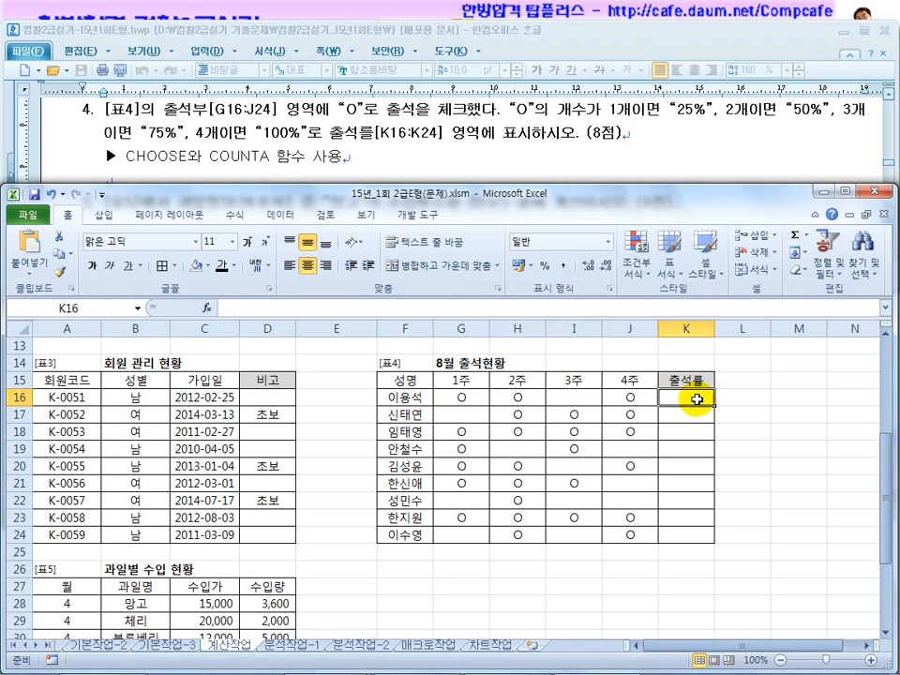
{"action": "type", "text": "=counta"}
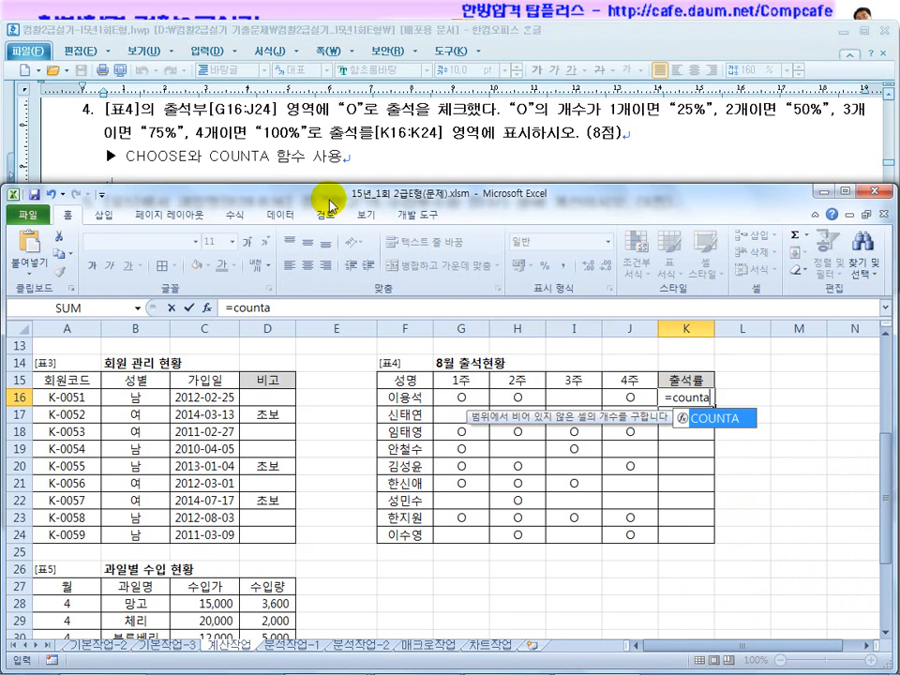
{"action": "type", "text": "("}
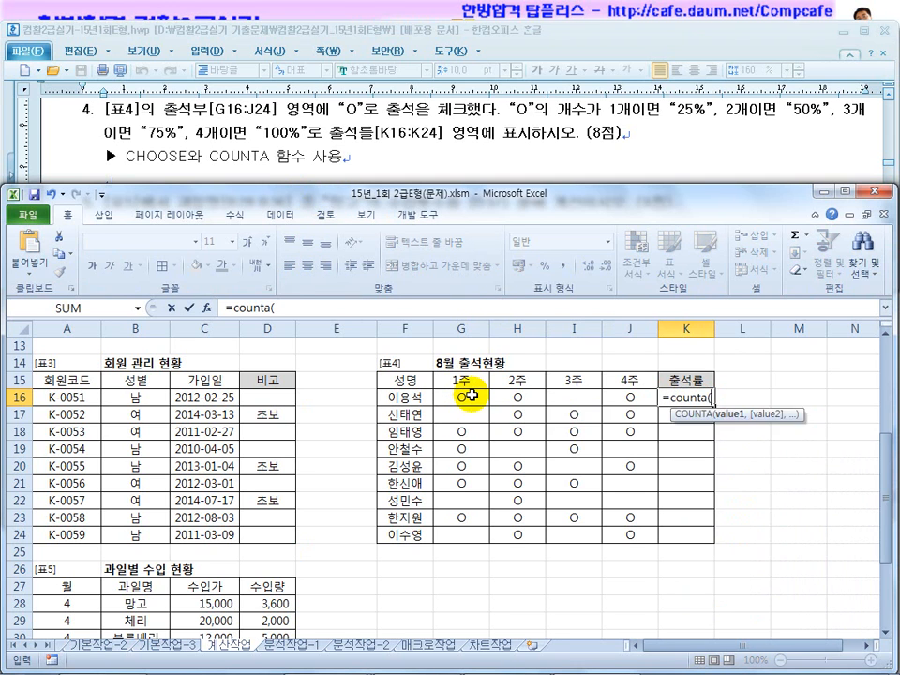
{"action": "left_click_drag", "start_coordinate": [467, 395], "coordinate": [610, 396]}
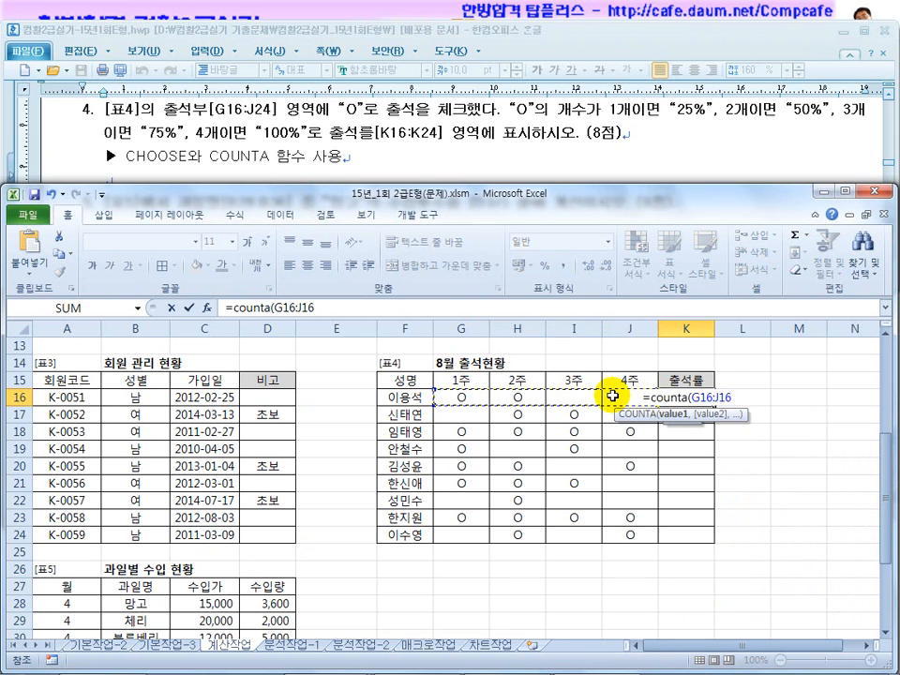
{"action": "type", "text": ",\"\")"}
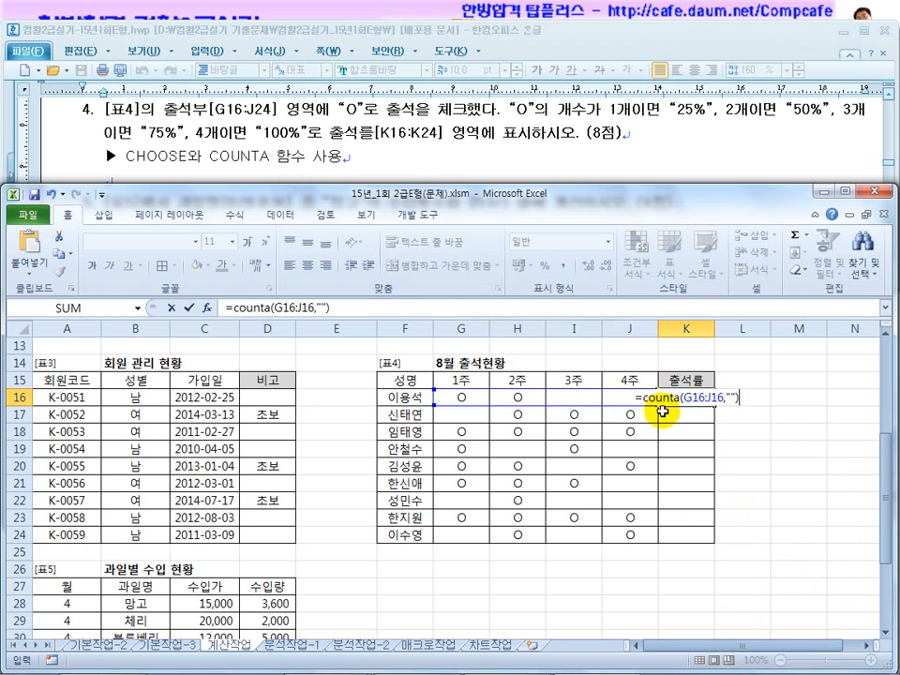
Change the function in K16 from COUNTA to COUNTIF, giving =COUNTIF(G16:J16,"").
{"action": "double_click", "coordinate": [736, 397]}
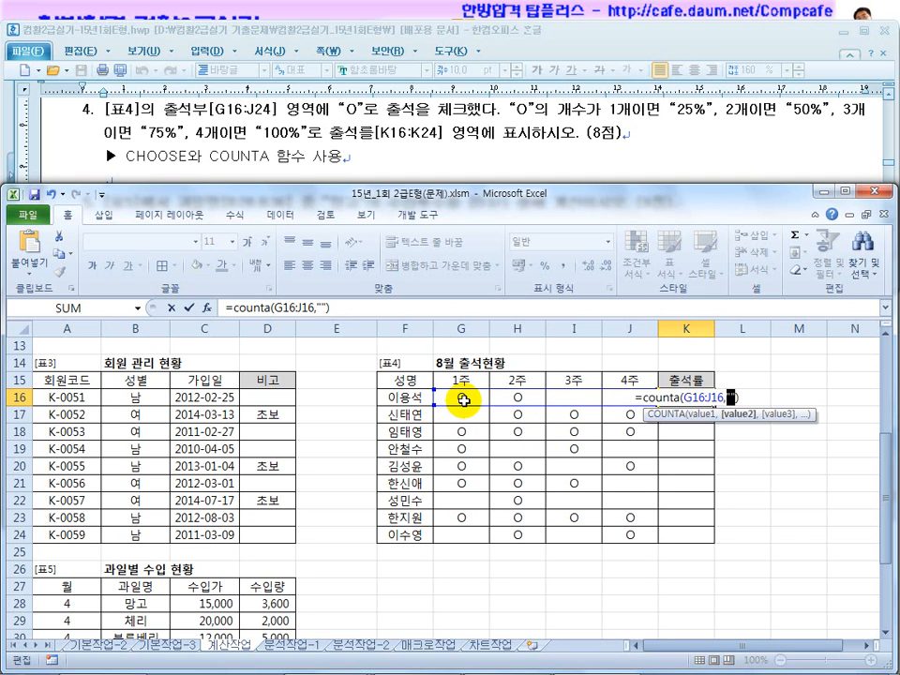
{"action": "left_click", "coordinate": [675, 398]}
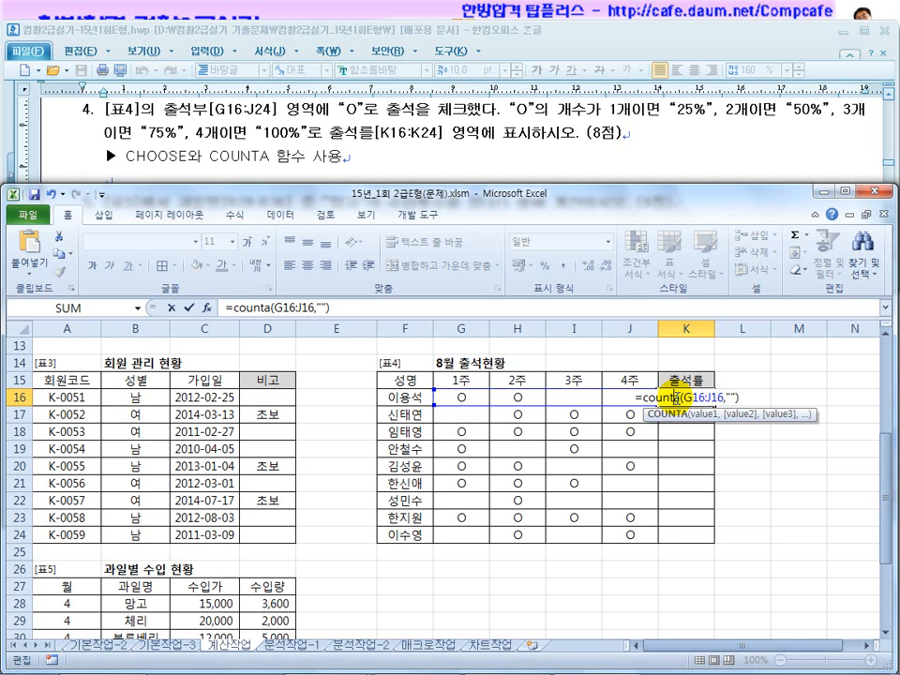
{"action": "key", "text": "BackSpace"}
{"action": "type", "text": "if"}
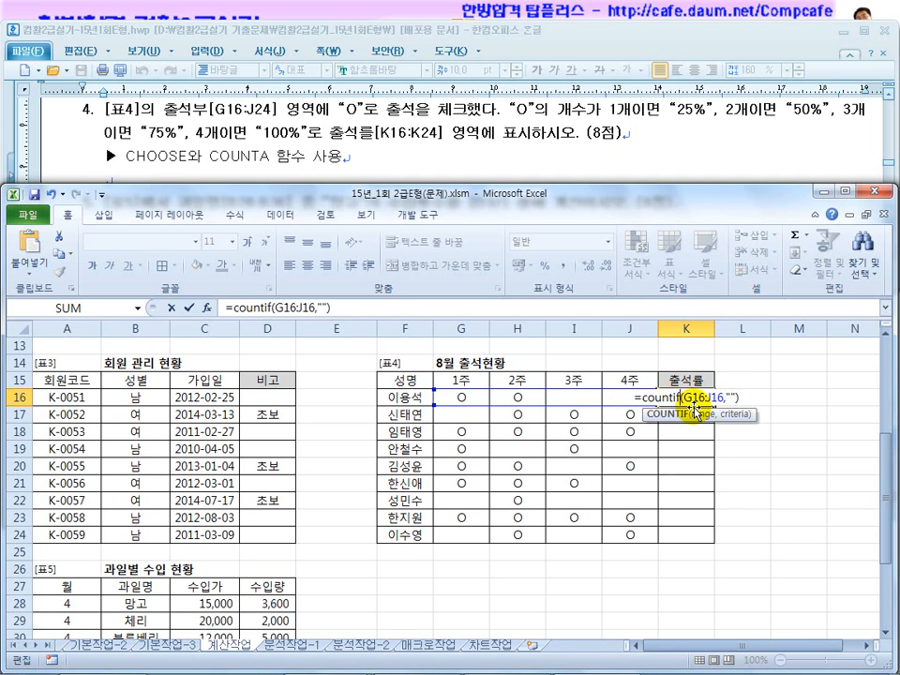
{"action": "left_click", "coordinate": [734, 396]}
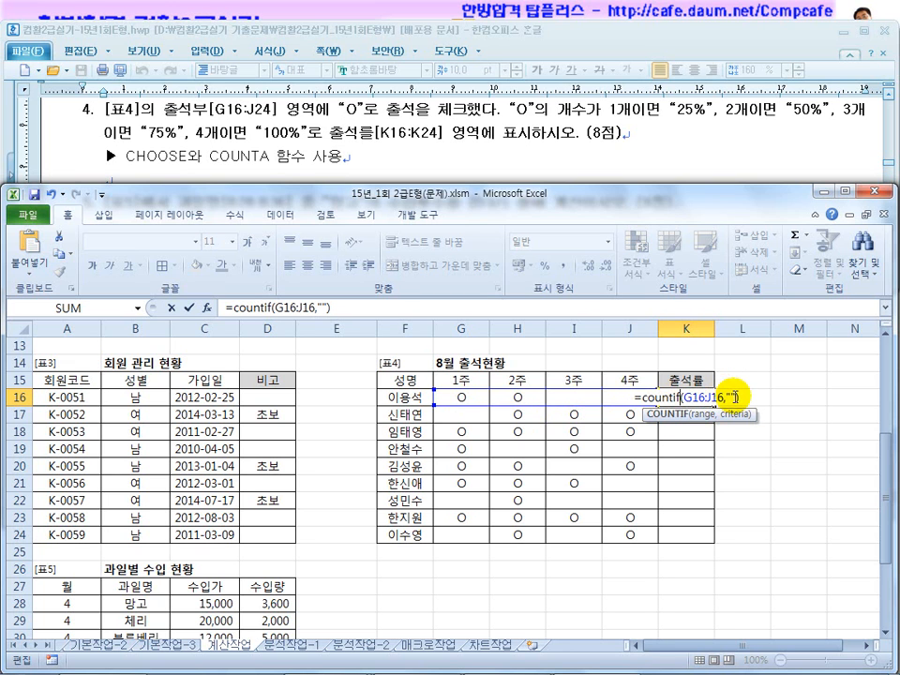
{"action": "key", "text": "Return"}
Copy the O mark from J16 and paste it as the criterion in K16, giving =COUNTIF(G16:J16,"O").
{"action": "left_click", "coordinate": [636, 397]}
{"action": "left_click_drag", "start_coordinate": [240, 310], "coordinate": [227, 307]}
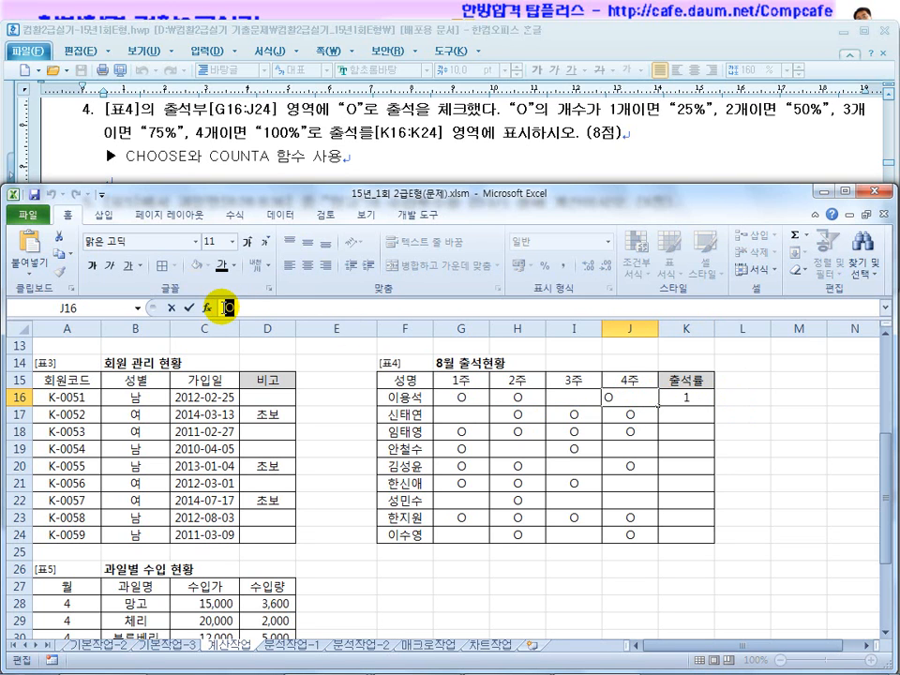
{"action": "left_click", "coordinate": [633, 398]}
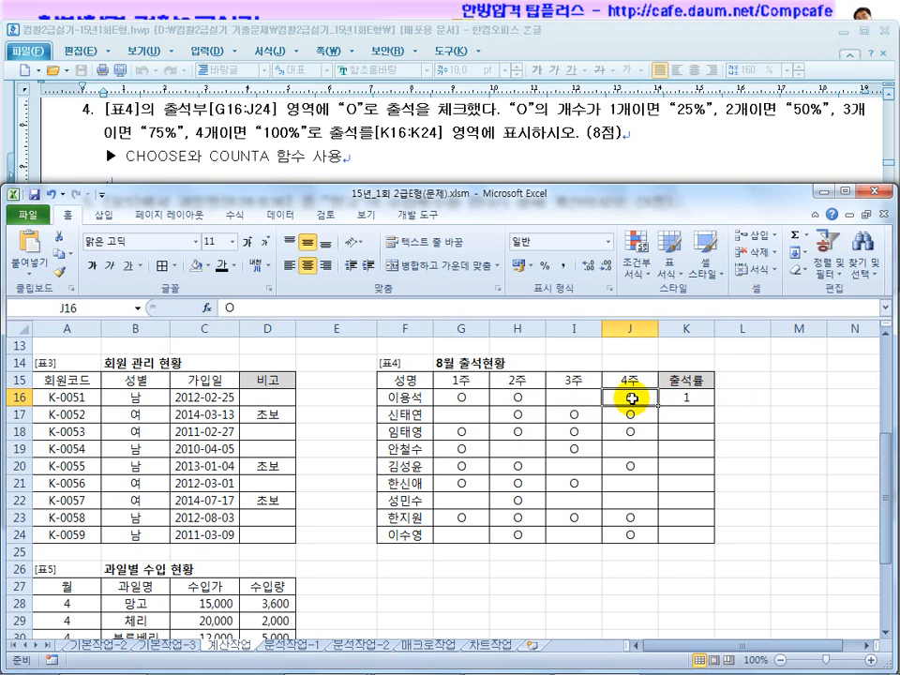
{"action": "left_click_drag", "start_coordinate": [237, 306], "coordinate": [218, 306]}
{"action": "key", "text": "ctrl+c"}
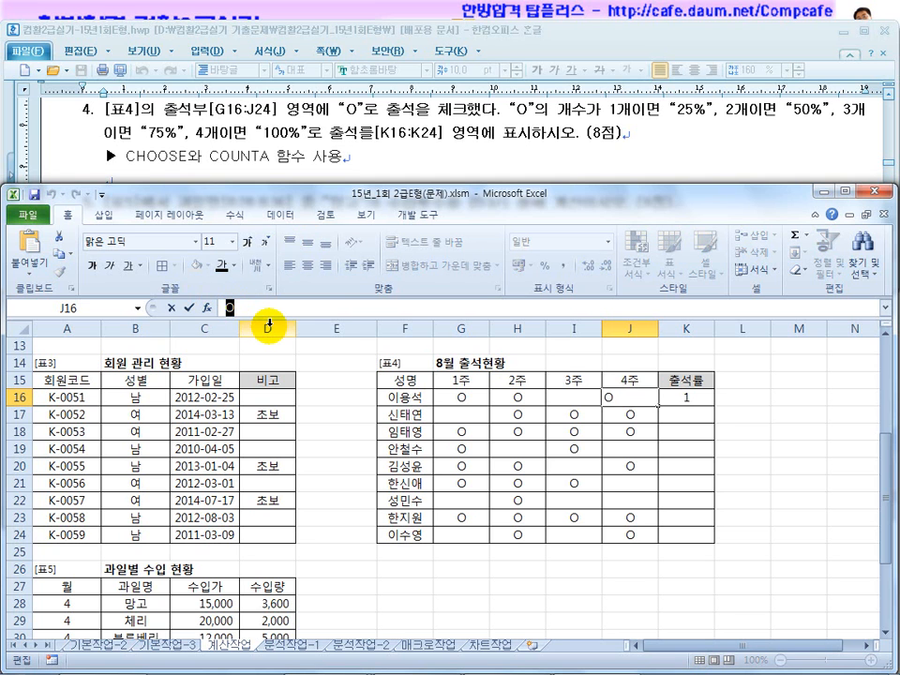
{"action": "left_click", "coordinate": [683, 396]}
{"action": "left_click", "coordinate": [337, 307]}
{"action": "key", "text": "ctrl+v"}
{"action": "key", "text": "Return"}
{"action": "left_click", "coordinate": [687, 397]}
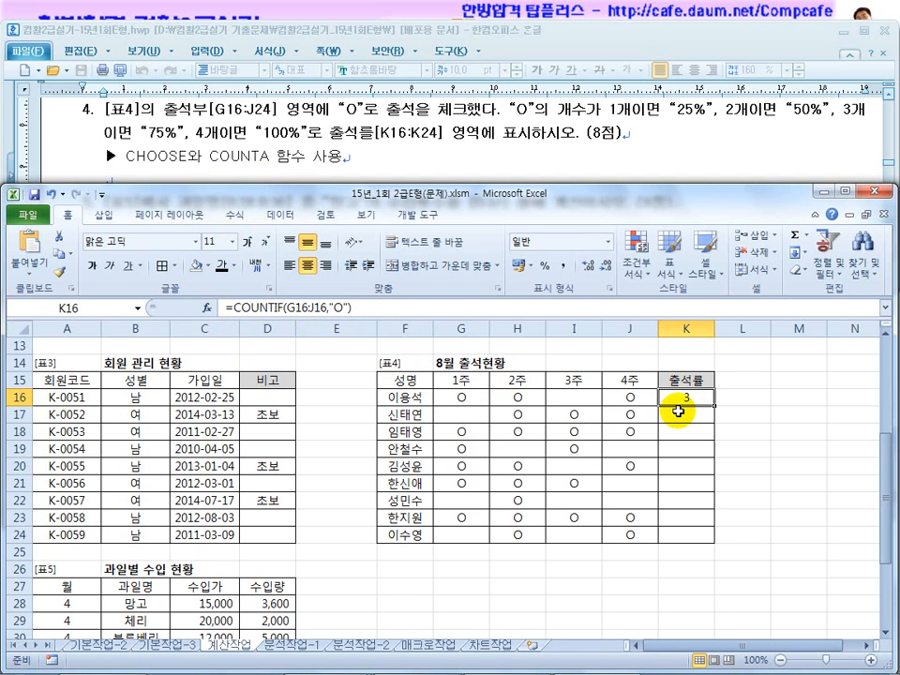
Replace the content of K16 with the formula =COUNTA(G16:J16).
{"action": "key", "text": "Delete"}
{"action": "type", "text": "=c"}
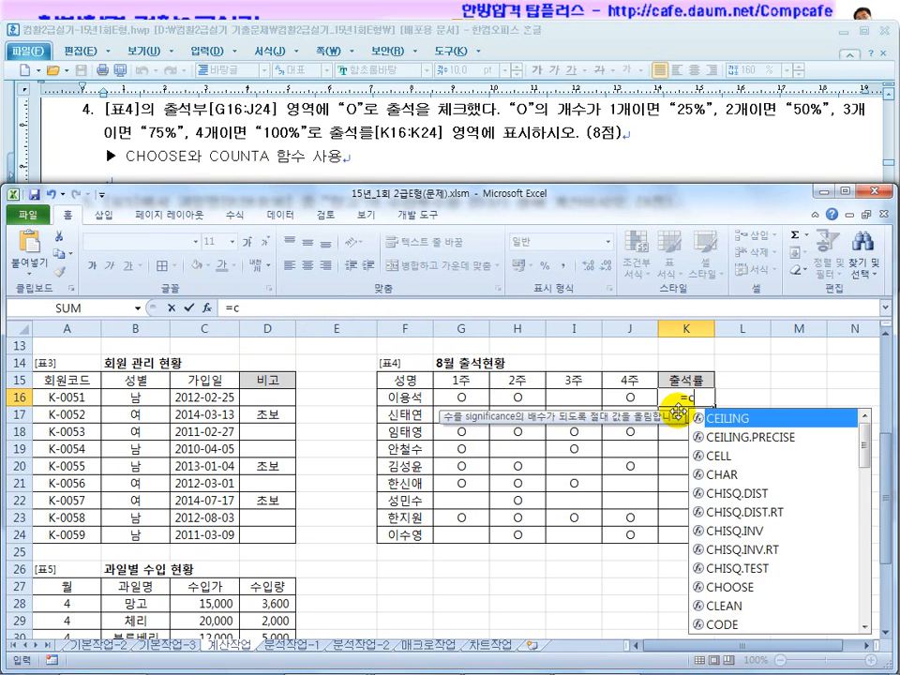
{"action": "type", "text": "ounta"}
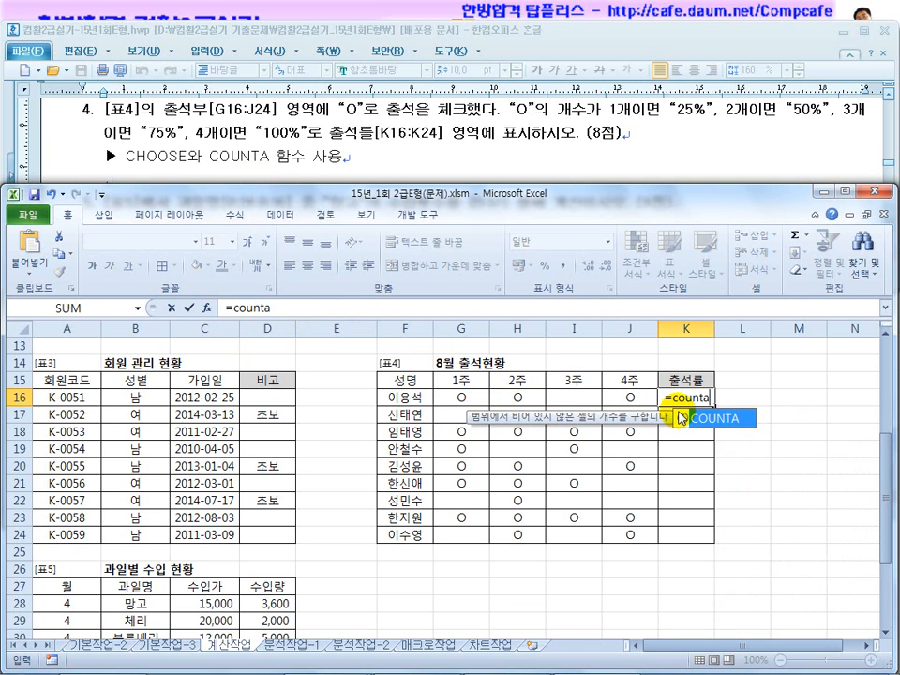
{"action": "type", "text": "("}
{"action": "left_click_drag", "start_coordinate": [460, 394], "coordinate": [638, 397]}
{"action": "type", "text": ")"}
{"action": "key", "text": "Return"}
{"action": "left_click", "coordinate": [672, 397]}
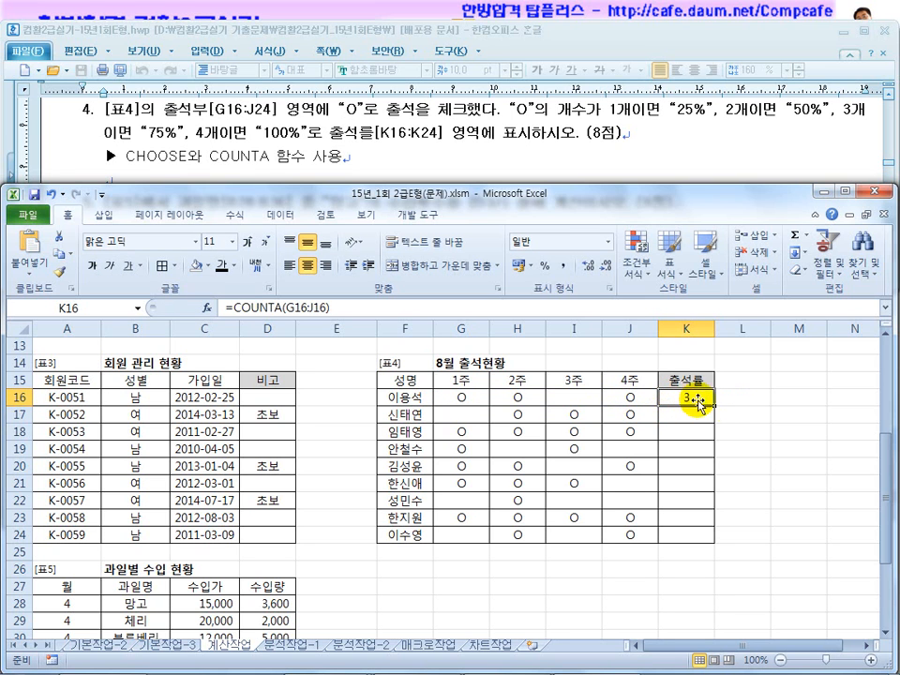
Fill the COUNTA formula from K16 down to K24 and check the counts against the attendance marks in rows 17 to 19.
{"action": "left_click_drag", "start_coordinate": [721, 409], "coordinate": [713, 538]}
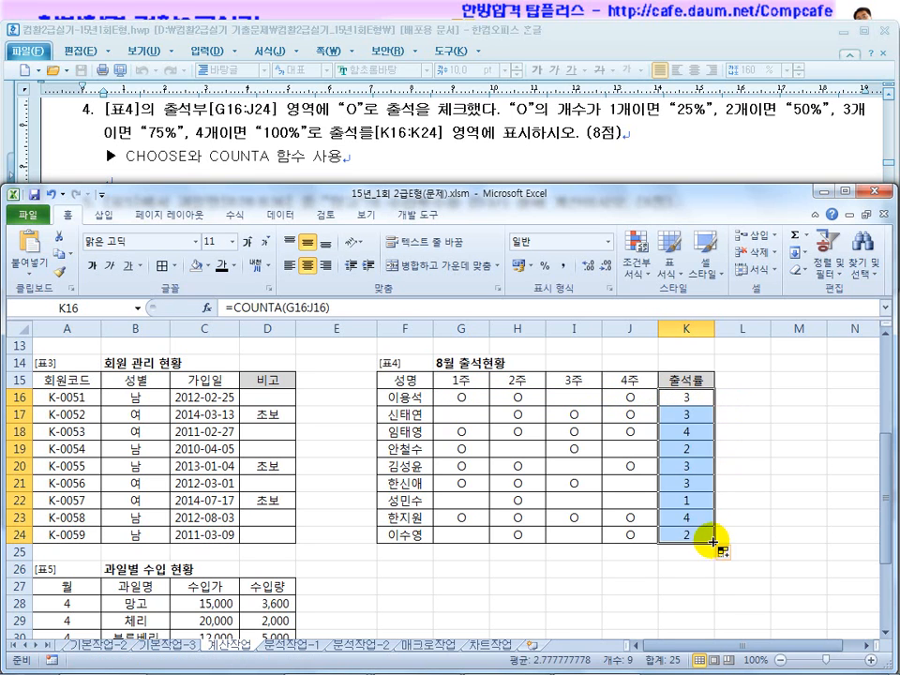
{"action": "left_click", "coordinate": [673, 415]}
{"action": "left_click_drag", "start_coordinate": [517, 413], "coordinate": [634, 418]}
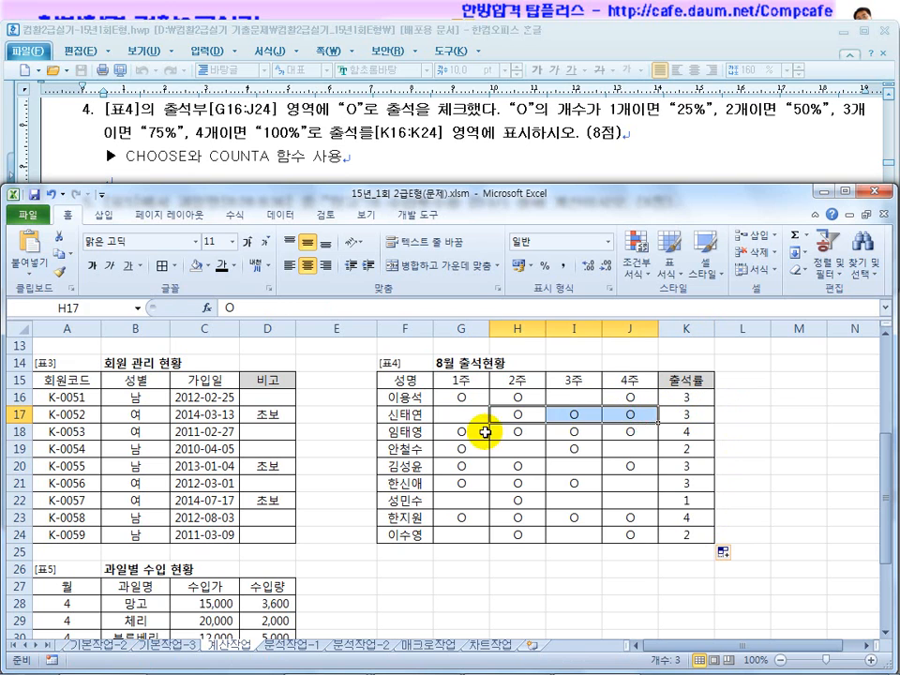
{"action": "left_click_drag", "start_coordinate": [481, 434], "coordinate": [627, 430]}
{"action": "left_click_drag", "start_coordinate": [473, 452], "coordinate": [586, 450]}
Insert CHOOSE( before COUNTA in the K16 formula so that the count becomes its index number.
{"action": "left_click", "coordinate": [692, 396]}
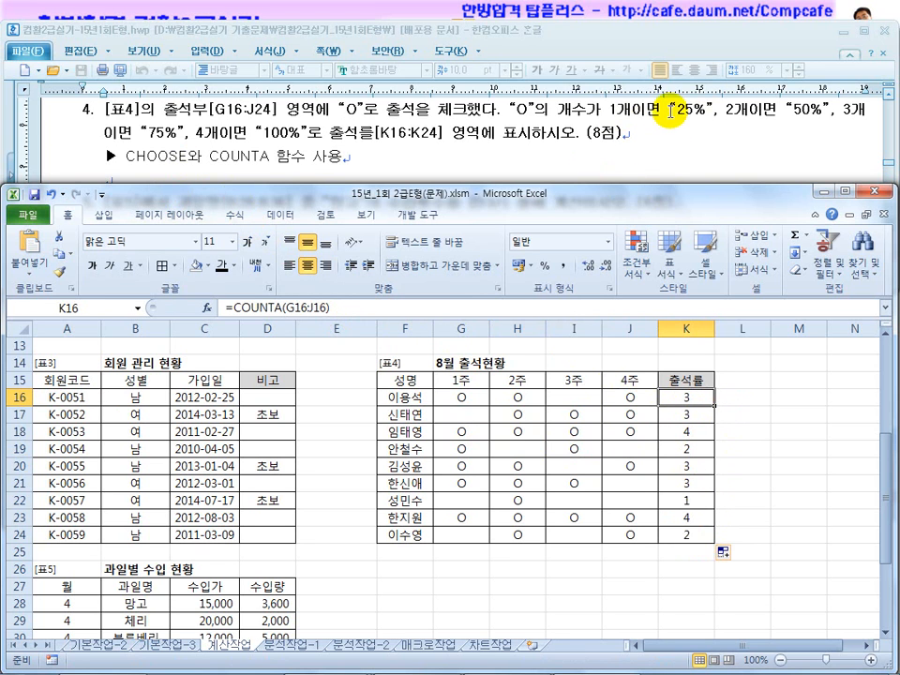
{"action": "left_click", "coordinate": [233, 308]}
{"action": "type", "text": "초ㅐㄴ"}
{"action": "key", "text": "BackSpace"}
{"action": "key", "text": "BackSpace"}
{"action": "key", "text": "BackSpace"}
{"action": "key", "text": "BackSpace"}
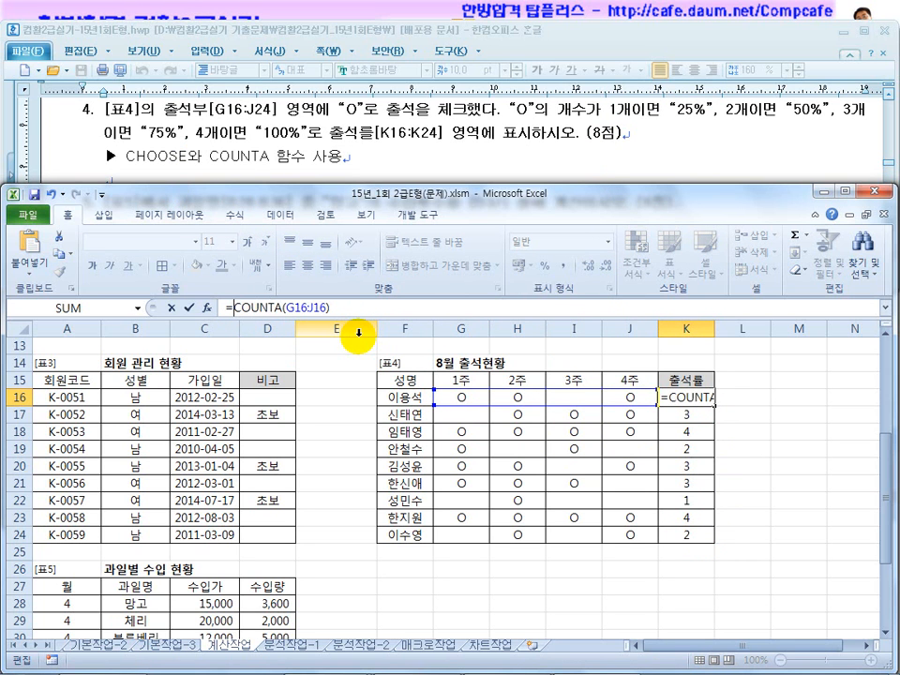
{"action": "type", "text": "choose("}
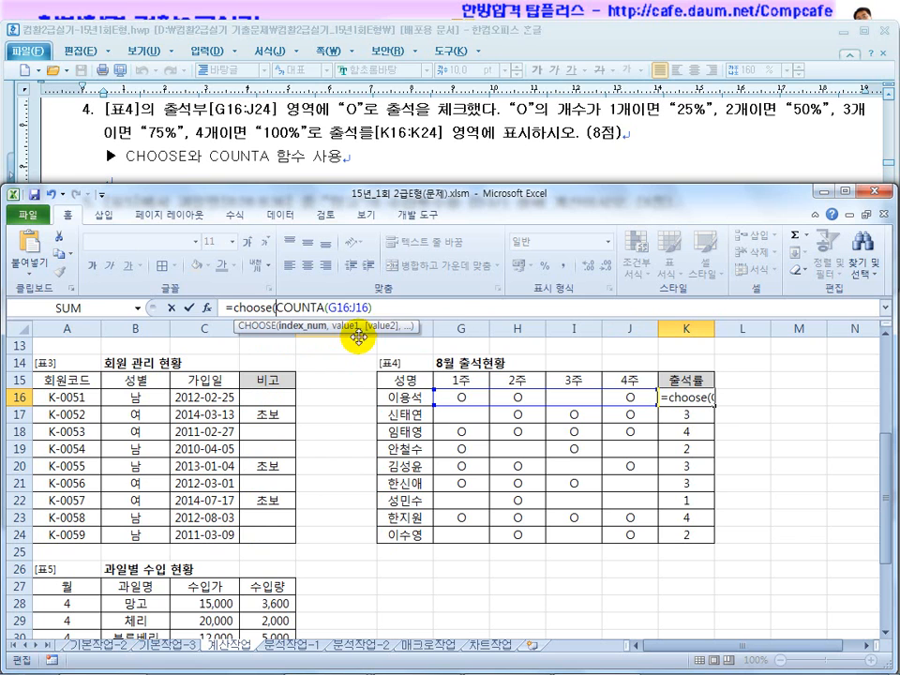
Add the CHOOSE values 25%, 50%, 75% and 100 after COUNTA(G16:J16) in the K16 formula and close the parenthesis.
{"action": "left_click", "coordinate": [386, 308]}
{"action": "type", "text": ",25"}
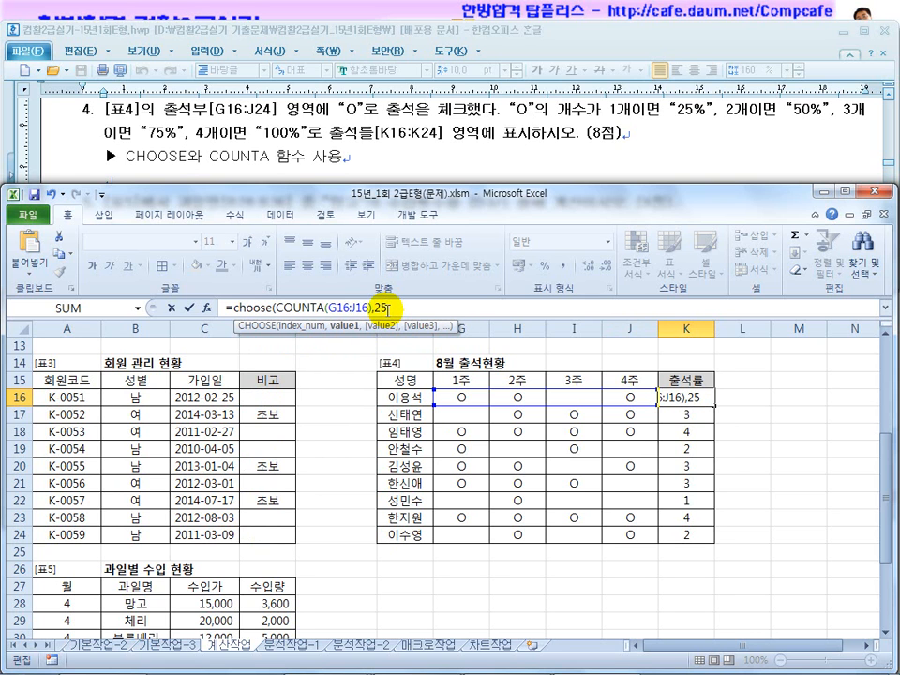
{"action": "type", "text": "%,50%,75"}
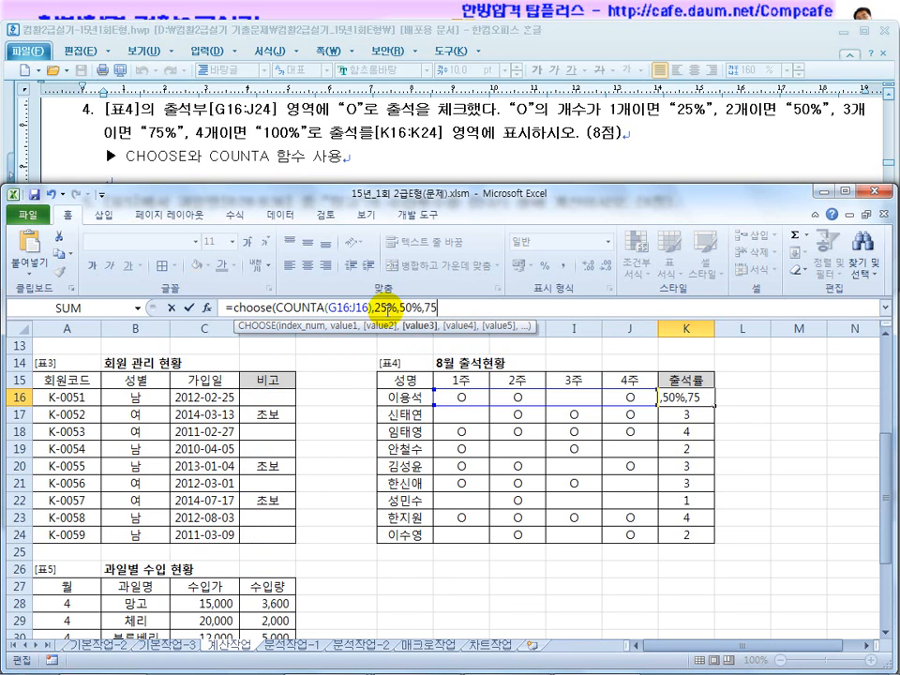
{"action": "type", "text": "%,100)"}
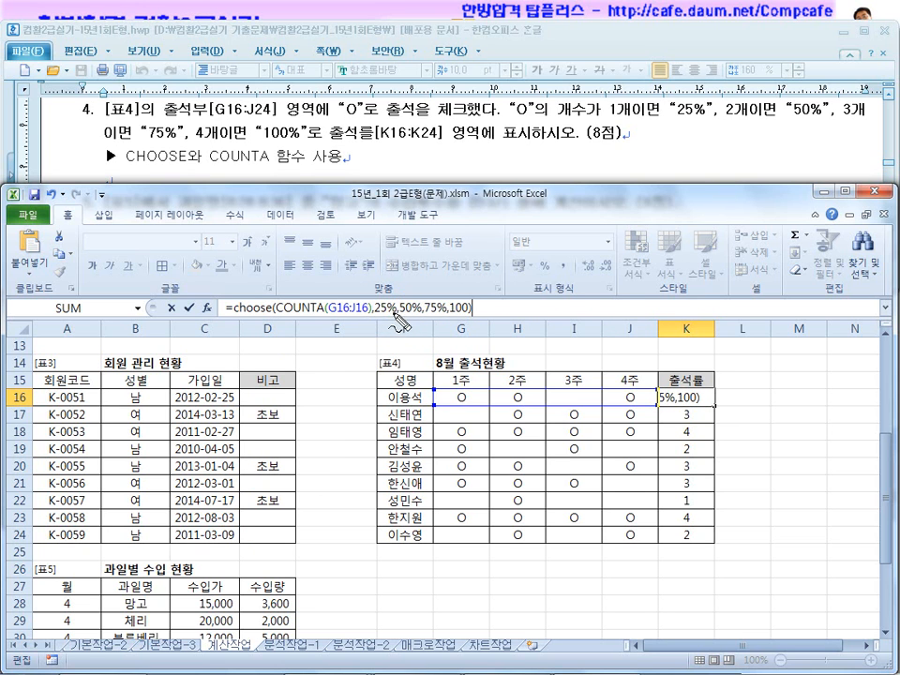
{"action": "left_click_drag", "start_coordinate": [542, 324], "coordinate": [550, 323]}
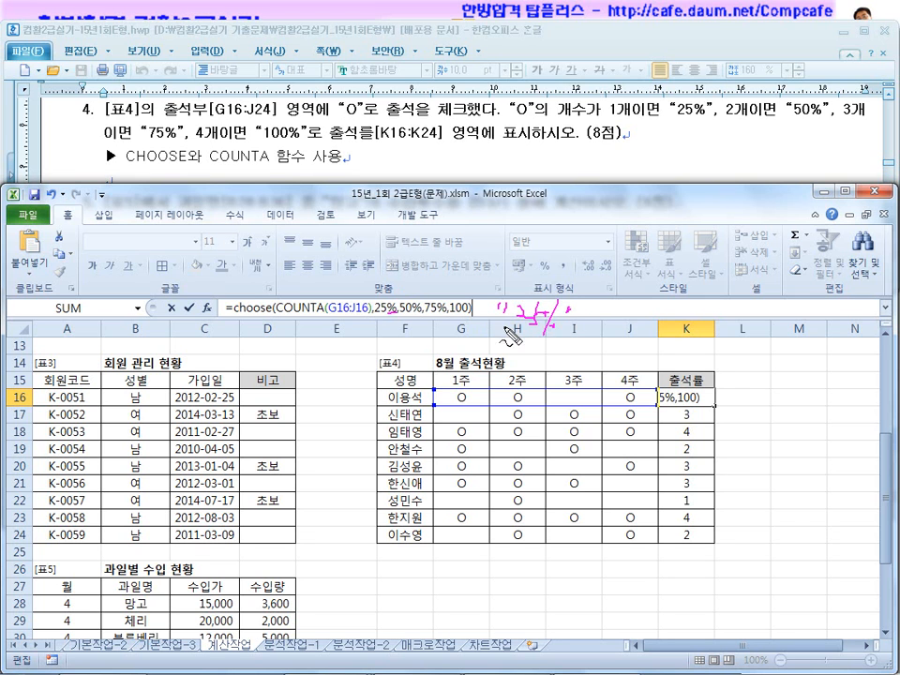
{"action": "left_click_drag", "start_coordinate": [574, 298], "coordinate": [572, 300]}
{"action": "left_click_drag", "start_coordinate": [499, 296], "coordinate": [496, 298]}
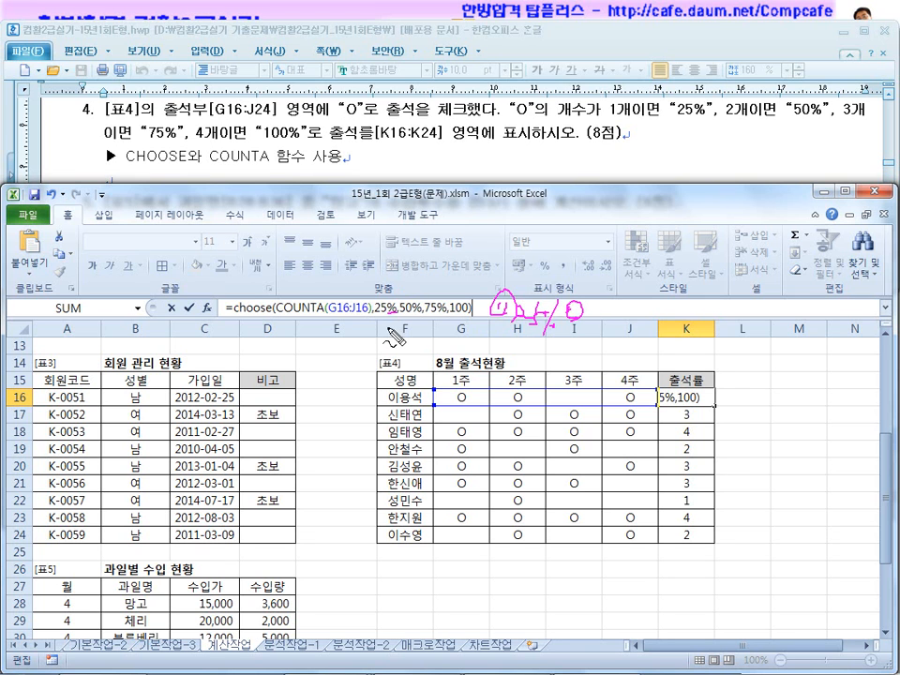
{"action": "mouse_move", "coordinate": [376, 318]}
{"action": "left_mouse_down"}
{"action": "mouse_move", "coordinate": [487, 320]}
{"action": "mouse_move", "coordinate": [573, 337]}
{"action": "left_mouse_up"}
{"action": "left_click_drag", "start_coordinate": [513, 343], "coordinate": [564, 342]}
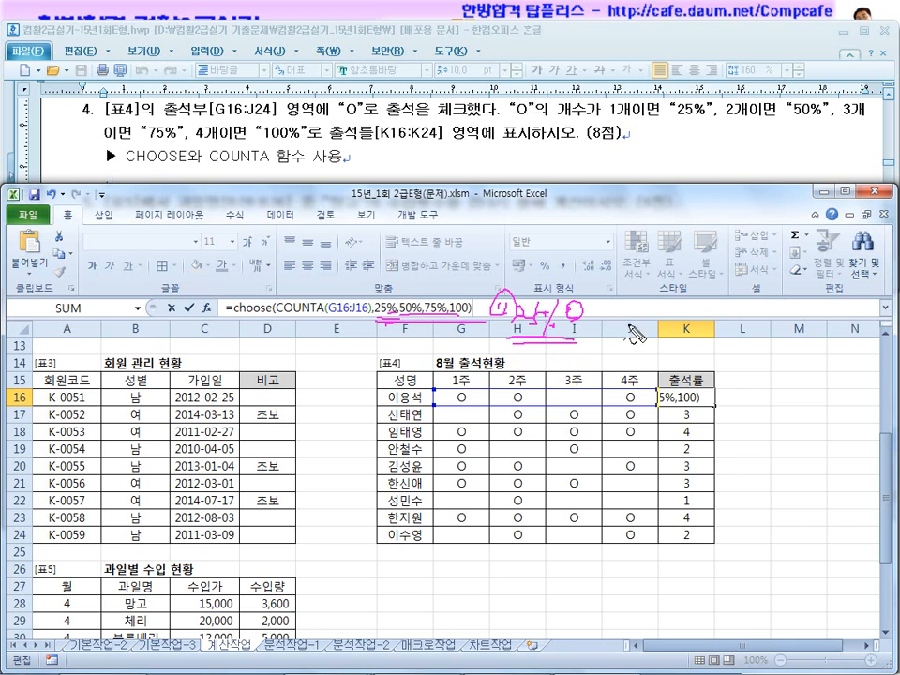
{"action": "mouse_move", "coordinate": [625, 348]}
{"action": "left_mouse_down"}
{"action": "mouse_move", "coordinate": [742, 349]}
{"action": "mouse_move", "coordinate": [755, 338]}
{"action": "left_mouse_up"}
{"action": "left_click_drag", "start_coordinate": [761, 332], "coordinate": [759, 339]}
{"action": "left_click_drag", "start_coordinate": [687, 322], "coordinate": [687, 329]}
{"action": "left_click_drag", "start_coordinate": [692, 321], "coordinate": [692, 329]}
{"action": "left_click_drag", "start_coordinate": [747, 324], "coordinate": [662, 382]}
{"action": "left_click_drag", "start_coordinate": [666, 310], "coordinate": [749, 402]}
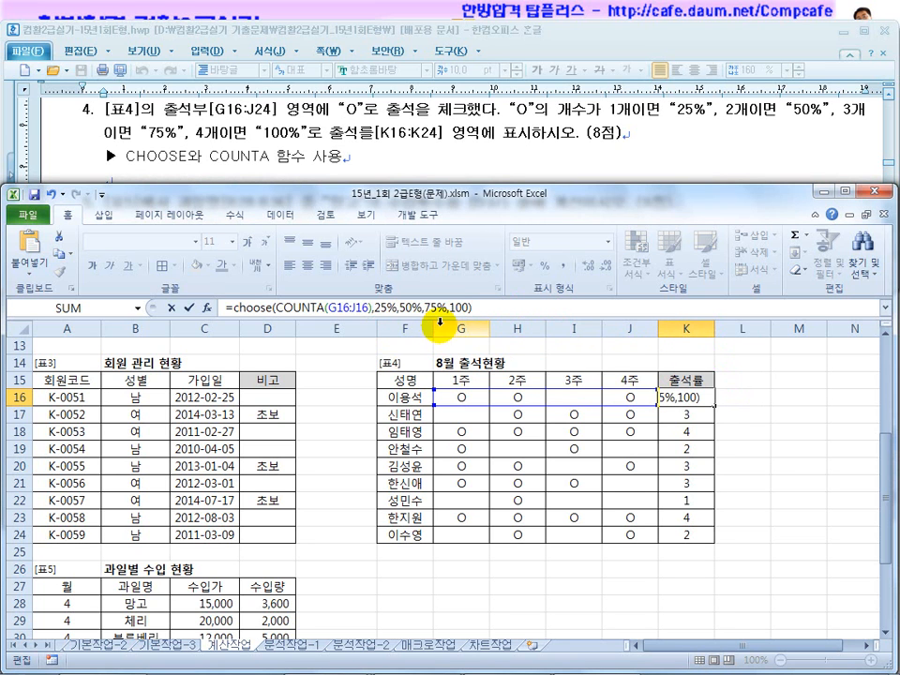
Confirm the CHOOSE formula in K16 and select that cell again.
{"action": "key", "text": "Return"}
{"action": "left_click", "coordinate": [701, 396]}
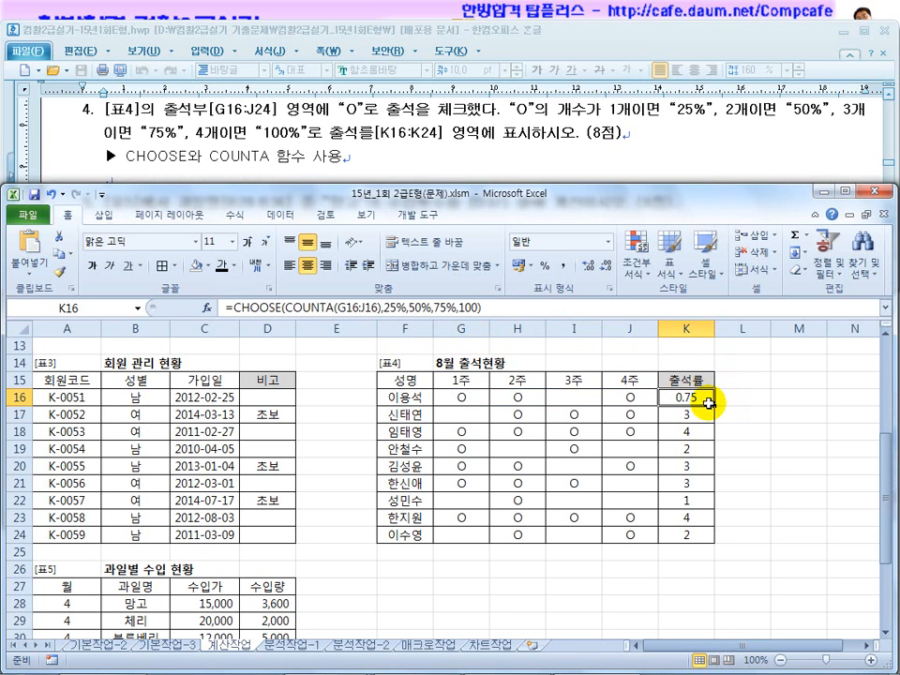
Fill the CHOOSE formula from K16 down to K24.
{"action": "left_click_drag", "start_coordinate": [713, 404], "coordinate": [712, 500]}
{"action": "left_click_drag", "start_coordinate": [712, 545], "coordinate": [712, 543]}
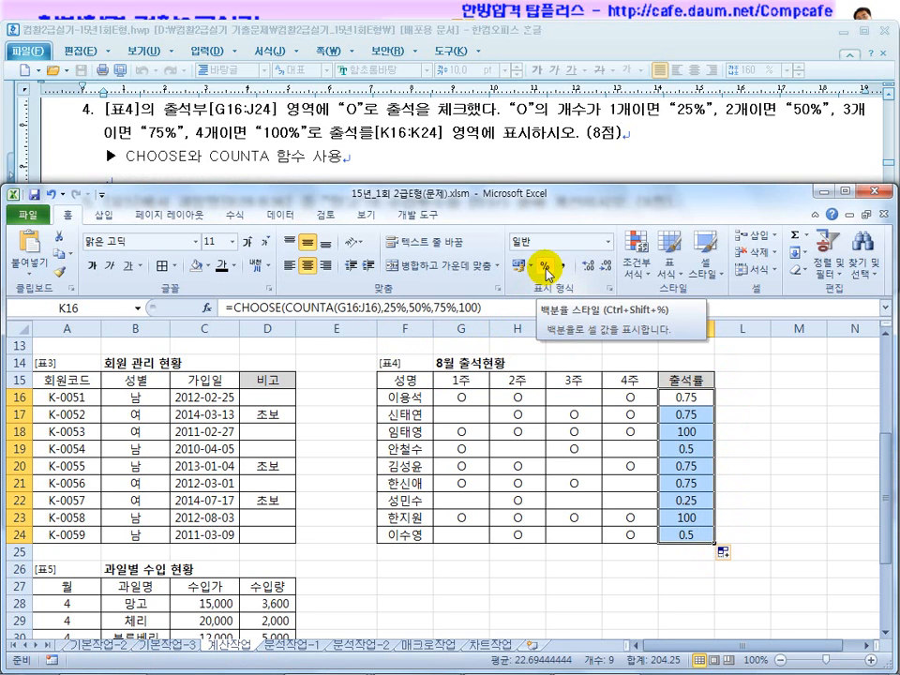
Edit the K16 formula so that its first CHOOSE value is the quoted text "25%".
{"action": "left_click", "coordinate": [666, 391]}
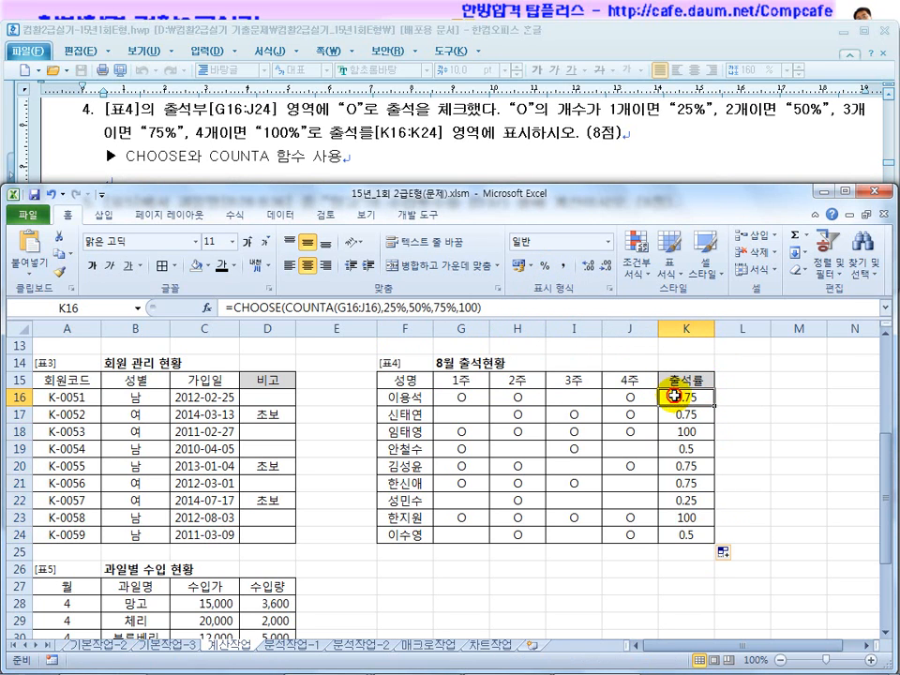
{"action": "left_click", "coordinate": [384, 310]}
{"action": "type", "text": "\""}
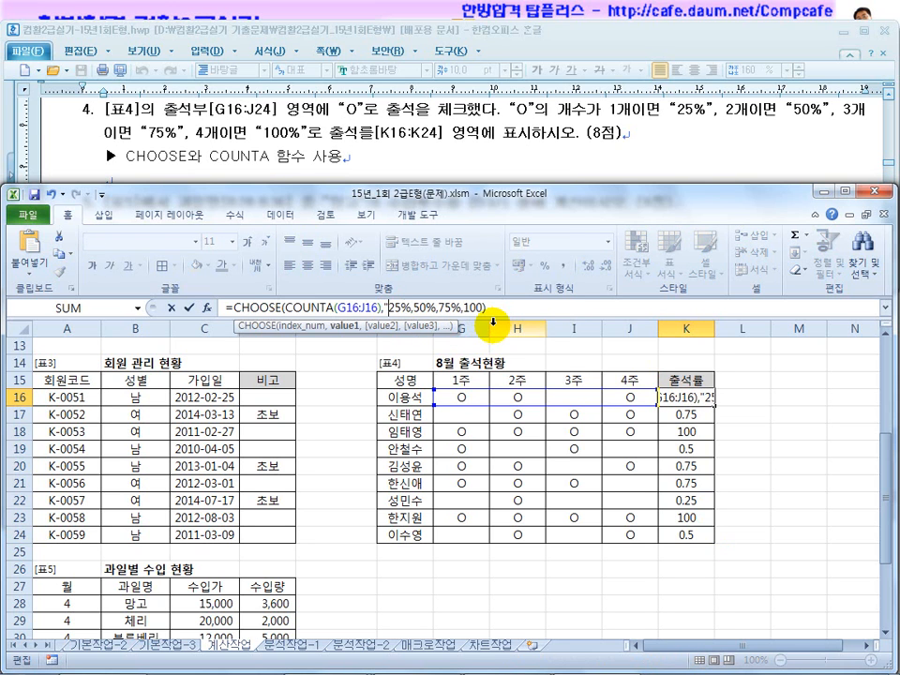
{"action": "key", "text": "Right"}
{"action": "key", "text": "Right"}
{"action": "key", "text": "Right"}
{"action": "type", "text": "\","}
{"action": "type", "text": "\""}
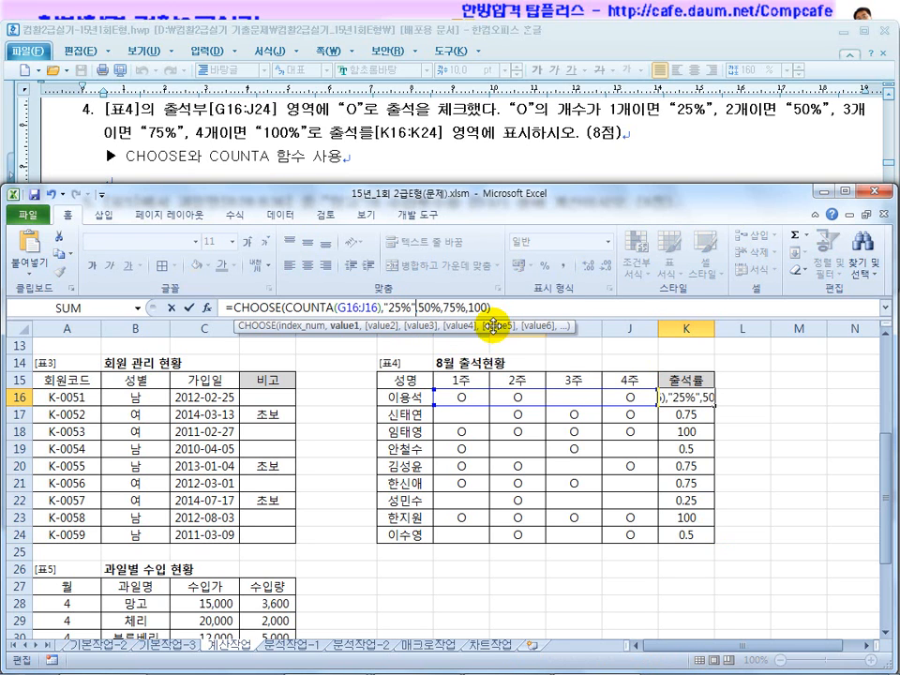
Enclose the second and third CHOOSE values in quotation marks as "50%" and "75%" in the K16 formula.
{"action": "key", "text": "Right"}
{"action": "type", "text": "\""}
{"action": "key", "text": "Right"}
{"action": "key", "text": "Right"}
{"action": "key", "text": "Right"}
{"action": "key", "text": "Right"}
{"action": "type", "text": "\""}
{"action": "key", "text": "Right"}
{"action": "type", "text": "\""}
{"action": "key", "text": "Right"}
{"action": "key", "text": "Right"}
{"action": "key", "text": "Right"}
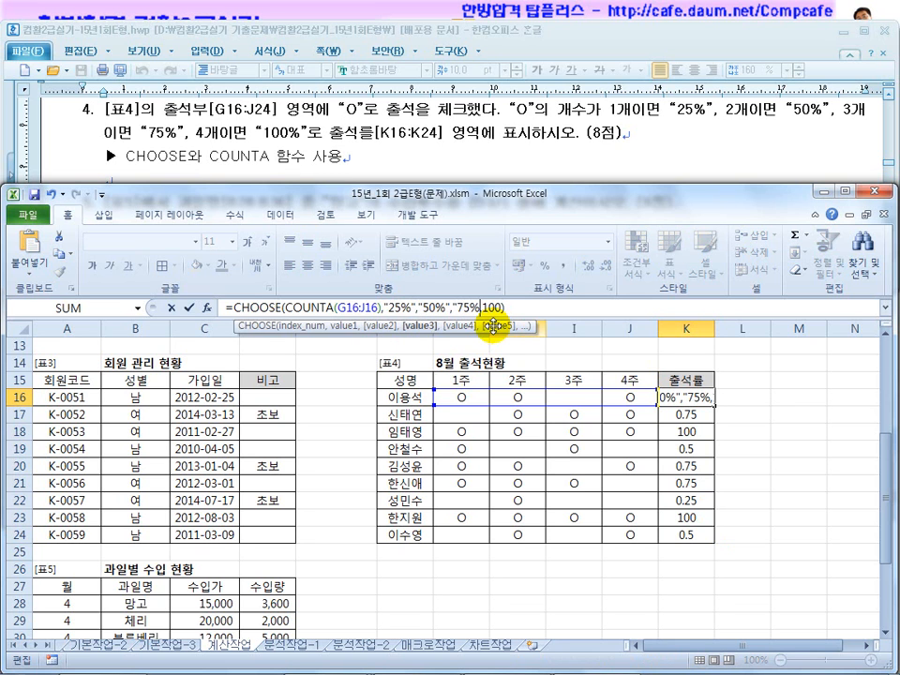
{"action": "type", "text": "\""}
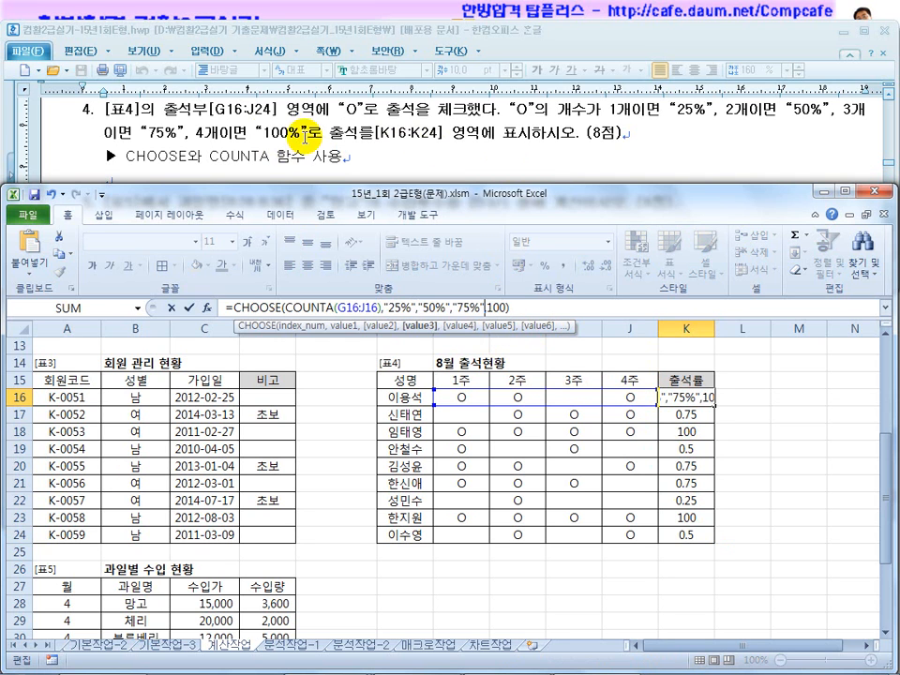
Change the last CHOOSE value in the K16 formula to the quoted text "100%".
{"action": "left_click", "coordinate": [485, 307]}
{"action": "key", "text": "Right"}
{"action": "key", "text": "Right"}
{"action": "type", "text": "%"}
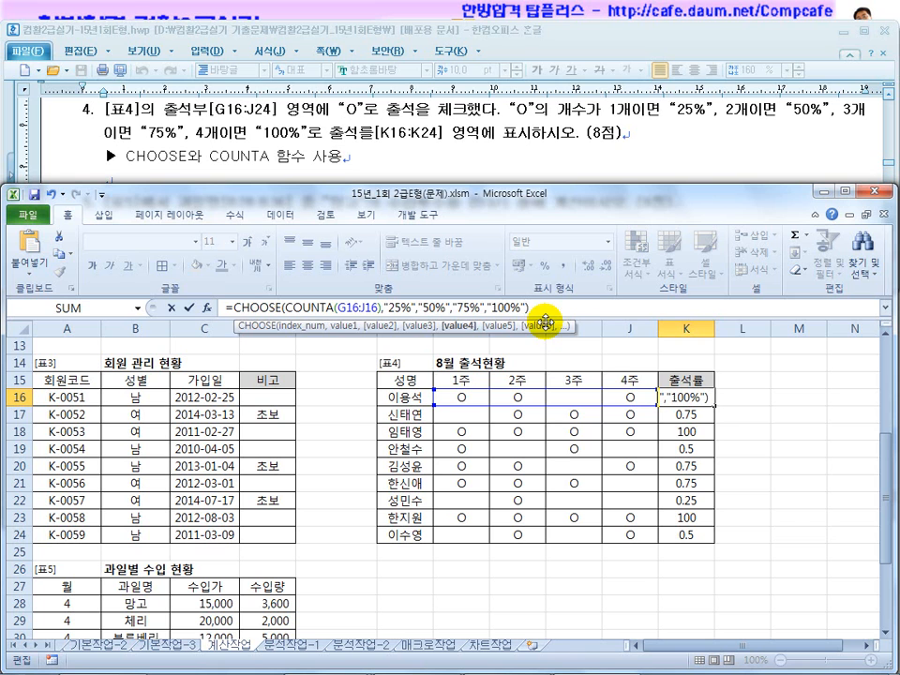
Confirm the edited CHOOSE formula in K16 and fill it down to K24.
{"action": "key", "text": "Return"}
{"action": "left_click", "coordinate": [666, 396]}
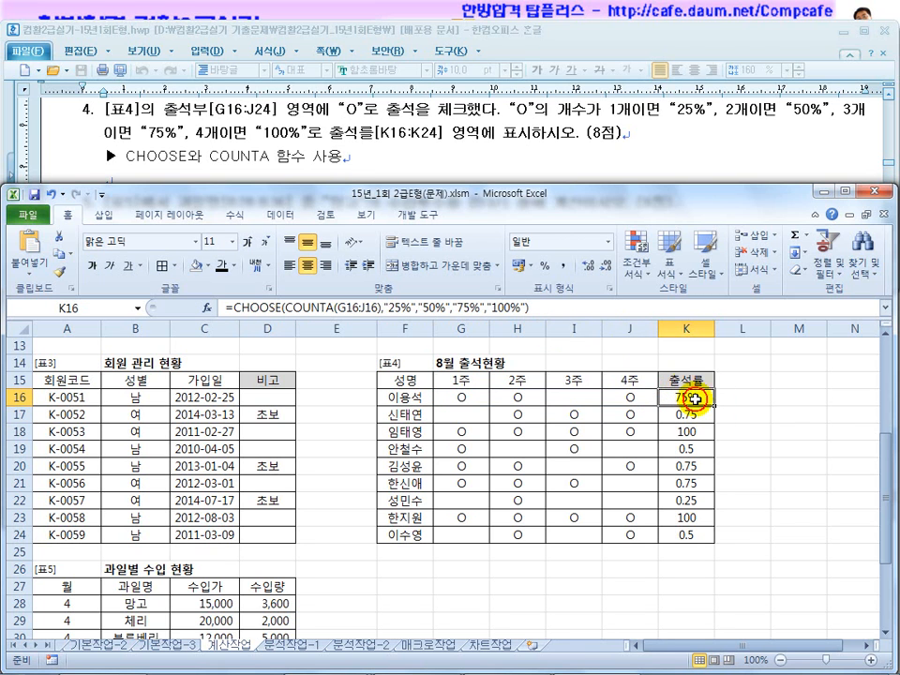
{"action": "left_click_drag", "start_coordinate": [712, 405], "coordinate": [712, 544]}
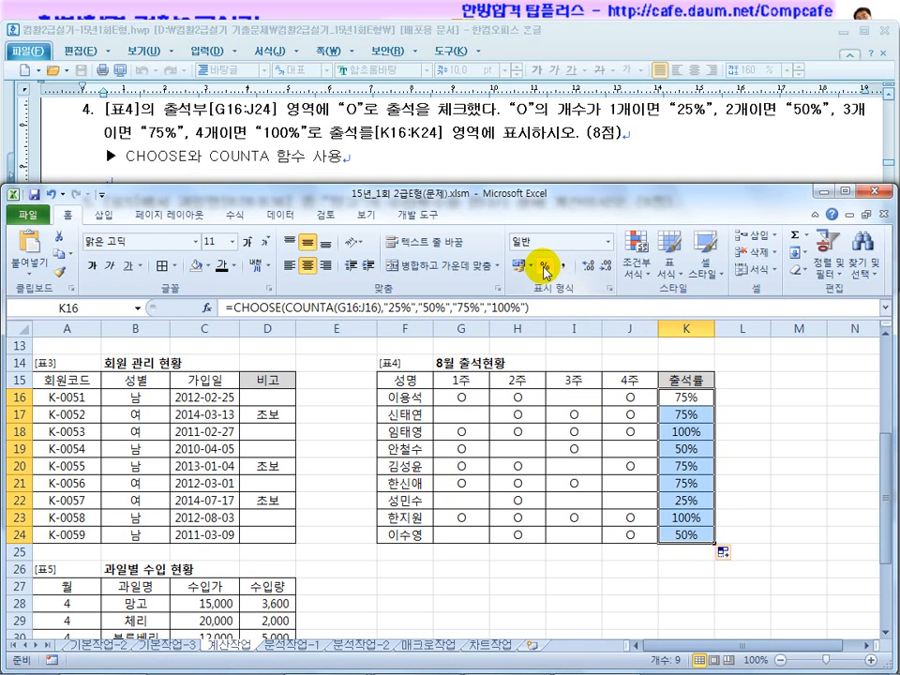
Examine 표5's 망고 수입횟수 cell D37 and the 망고 entries in the 과일명 column.
{"action": "left_click", "coordinate": [354, 533]}
{"action": "scroll", "coordinate": [354, 526], "scroll_direction": "down", "scroll_amount": 3}
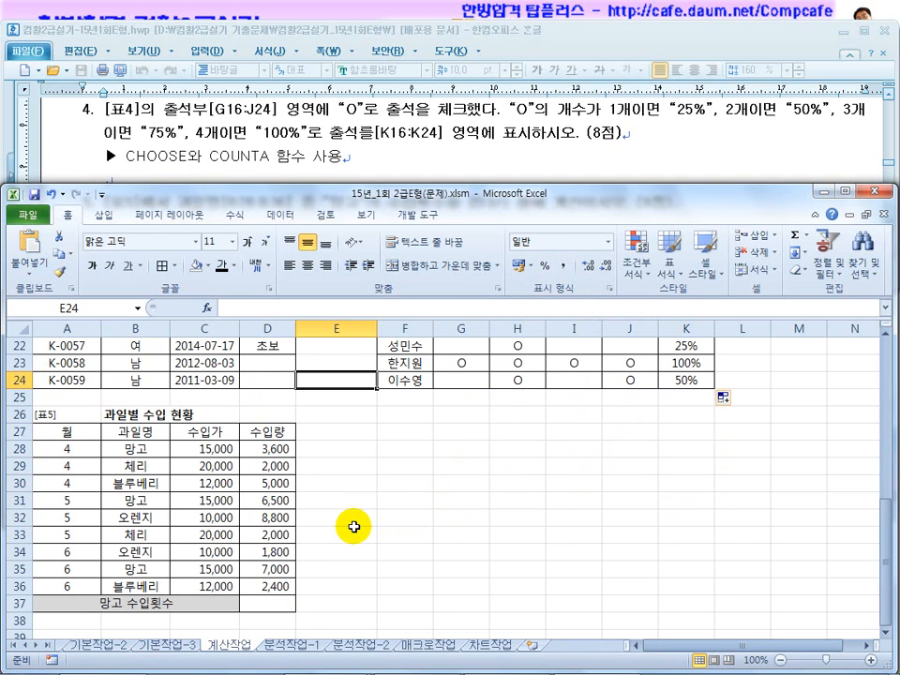
{"action": "left_click", "coordinate": [277, 604]}
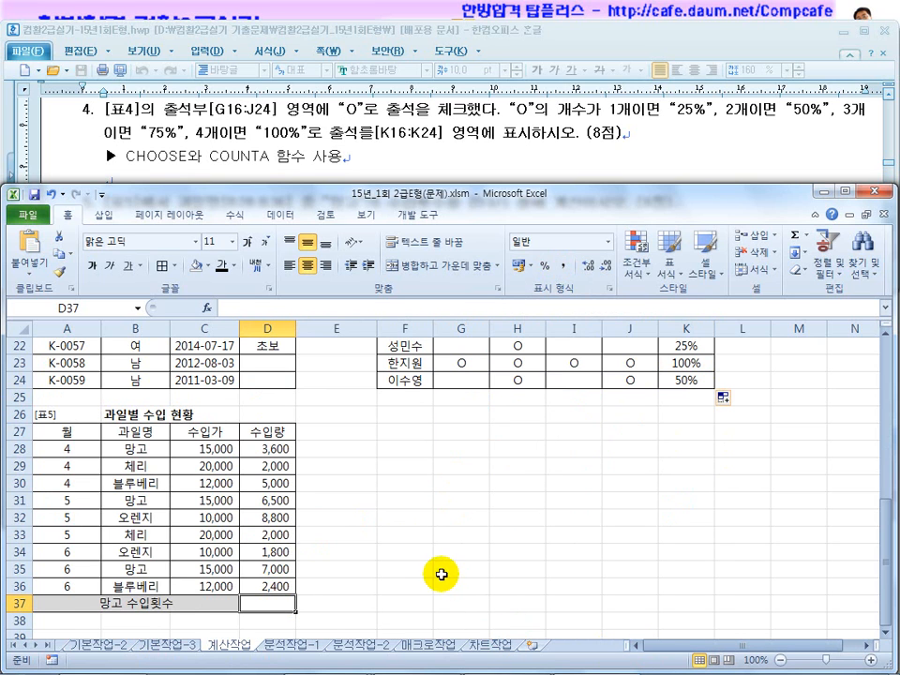
{"action": "left_click", "coordinate": [137, 448]}
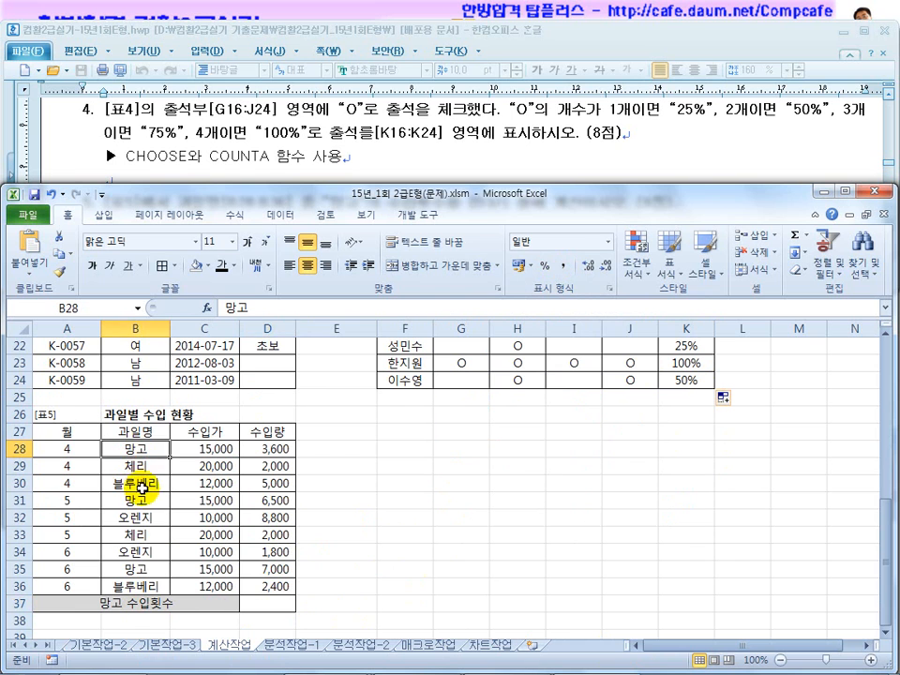
{"action": "left_click", "coordinate": [140, 503]}
{"action": "left_click", "coordinate": [147, 569]}
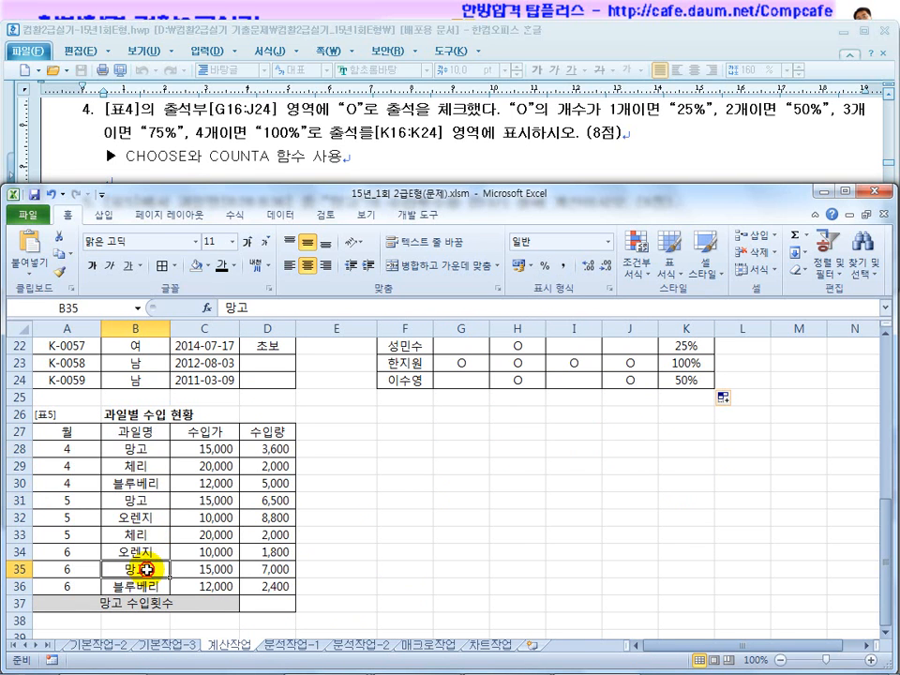
Switch to the exam document and read task 5 for 표5, including the required suffix and the candidate database functions.
{"action": "left_click", "coordinate": [364, 163]}
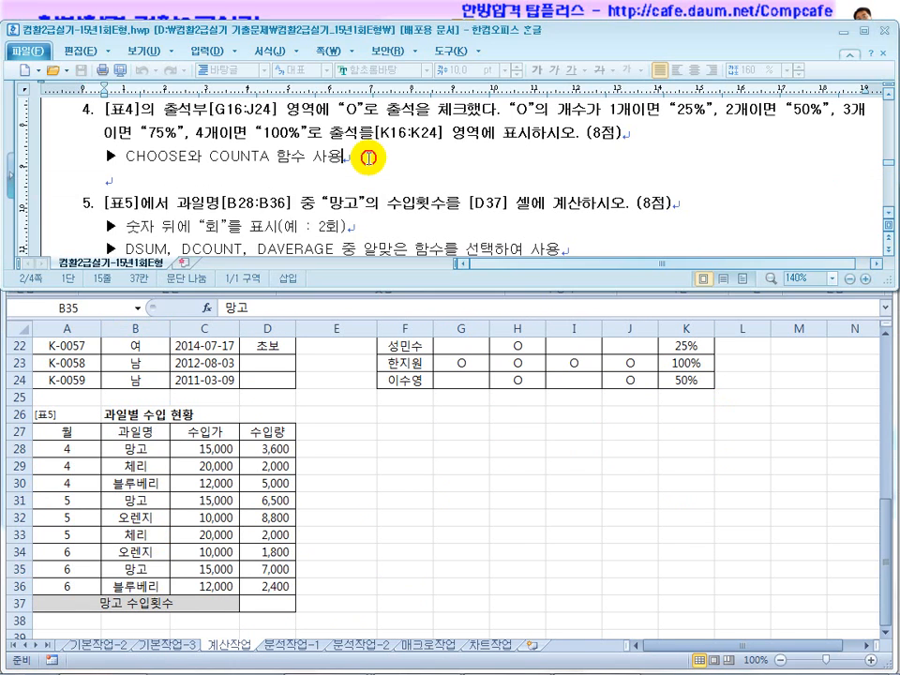
{"action": "scroll", "coordinate": [355, 188], "scroll_direction": "down", "scroll_amount": 2}
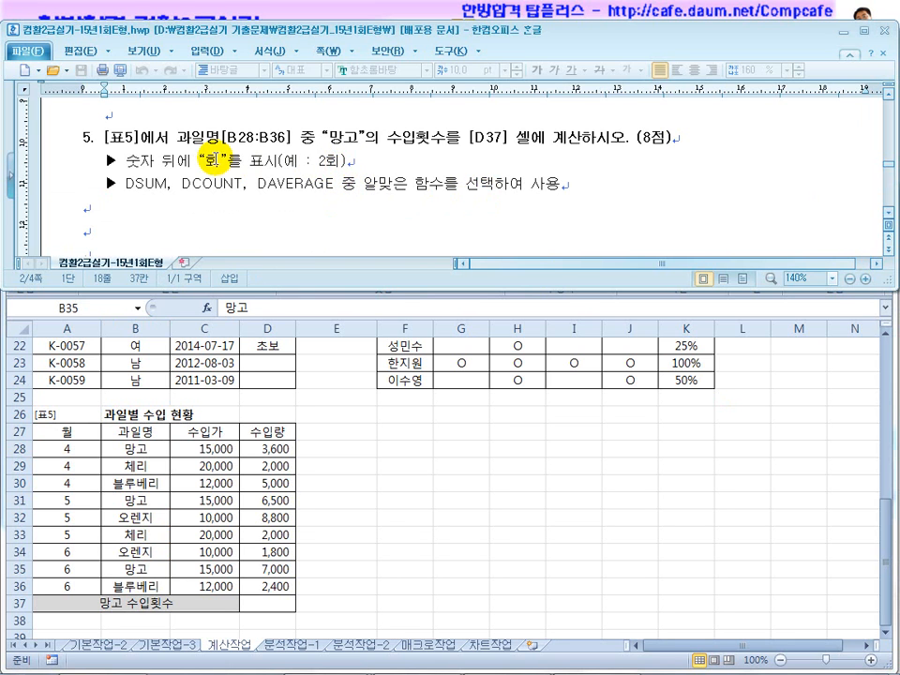
{"action": "left_click", "coordinate": [475, 187]}
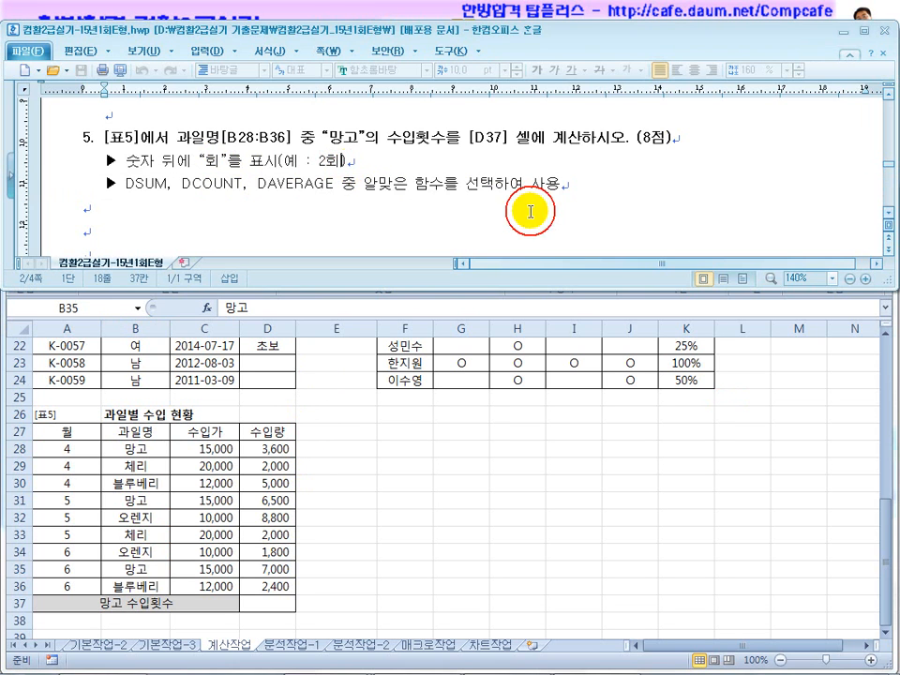
{"action": "scroll", "coordinate": [860, 209], "scroll_direction": "down", "scroll_amount": 1}
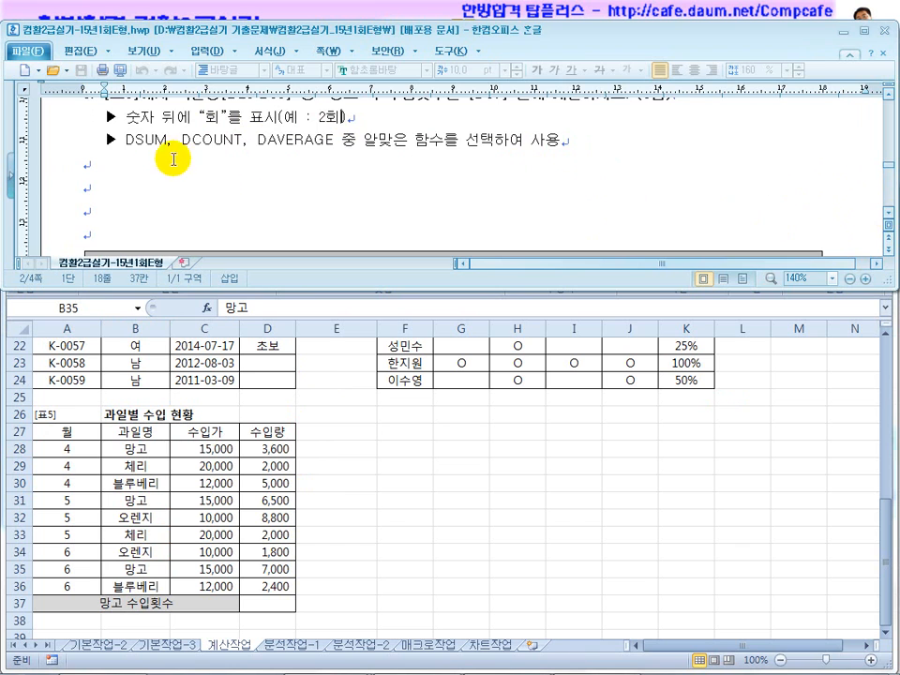
{"action": "scroll", "coordinate": [150, 154], "scroll_direction": "up", "scroll_amount": 1}
{"action": "left_click", "coordinate": [214, 148]}
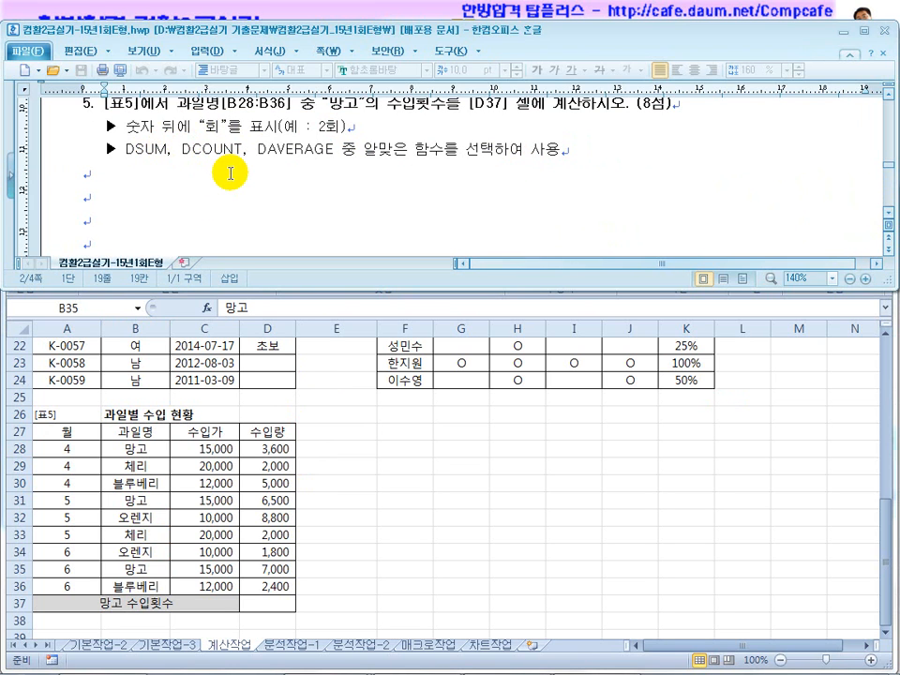
{"action": "left_click", "coordinate": [287, 152]}
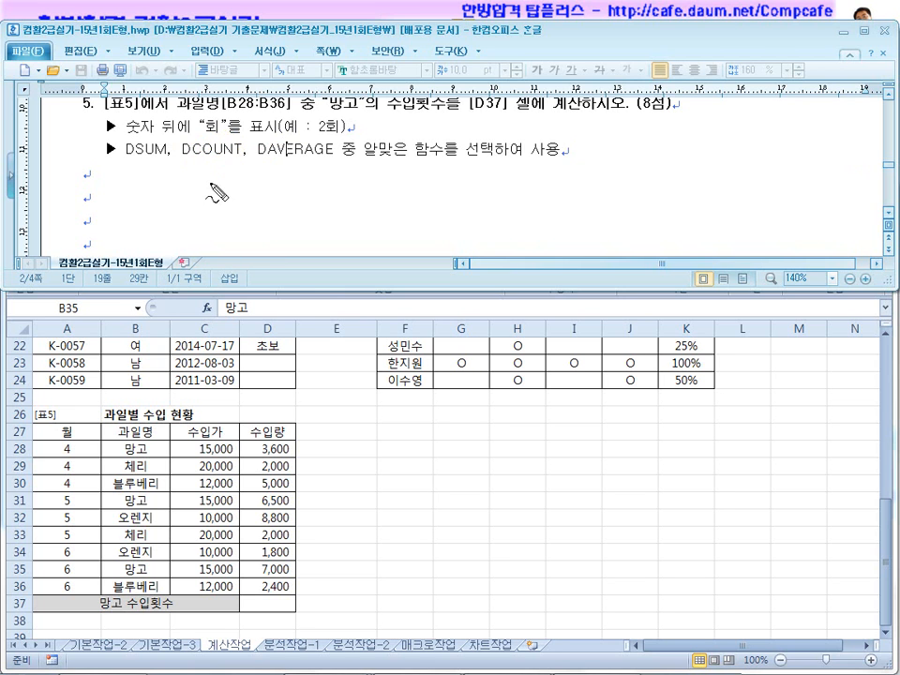
{"action": "mouse_move", "coordinate": [183, 160]}
{"action": "left_mouse_down"}
{"action": "mouse_move", "coordinate": [228, 160]}
{"action": "mouse_move", "coordinate": [188, 198]}
{"action": "left_mouse_up"}
{"action": "mouse_move", "coordinate": [214, 181]}
{"action": "left_mouse_down"}
{"action": "mouse_move", "coordinate": [213, 190]}
{"action": "mouse_move", "coordinate": [280, 184]}
{"action": "mouse_move", "coordinate": [290, 196]}
{"action": "left_mouse_up"}
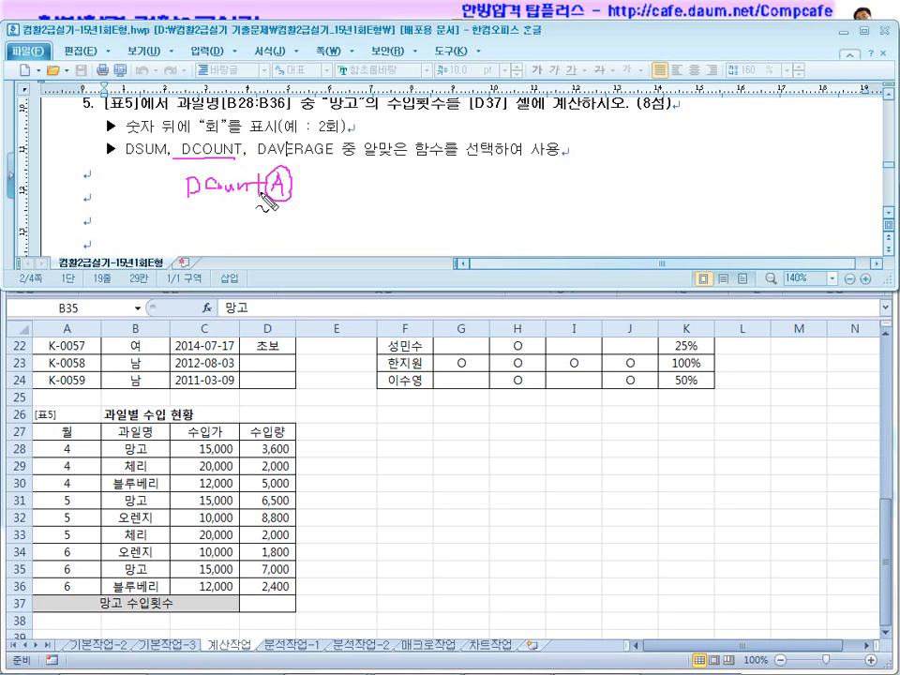
{"action": "left_click_drag", "start_coordinate": [174, 161], "coordinate": [241, 159]}
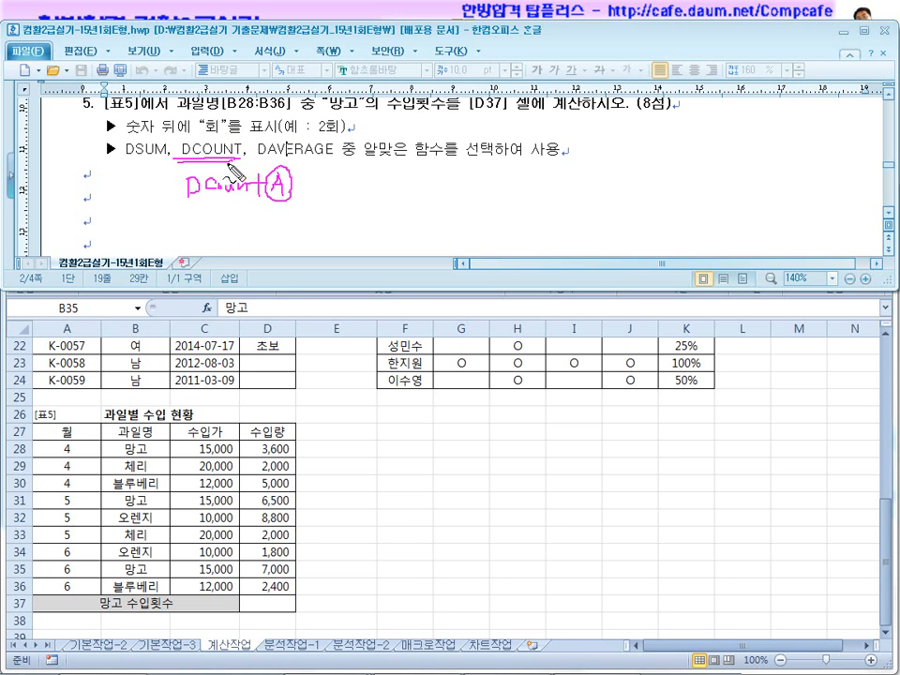
{"action": "key", "text": "Escape"}
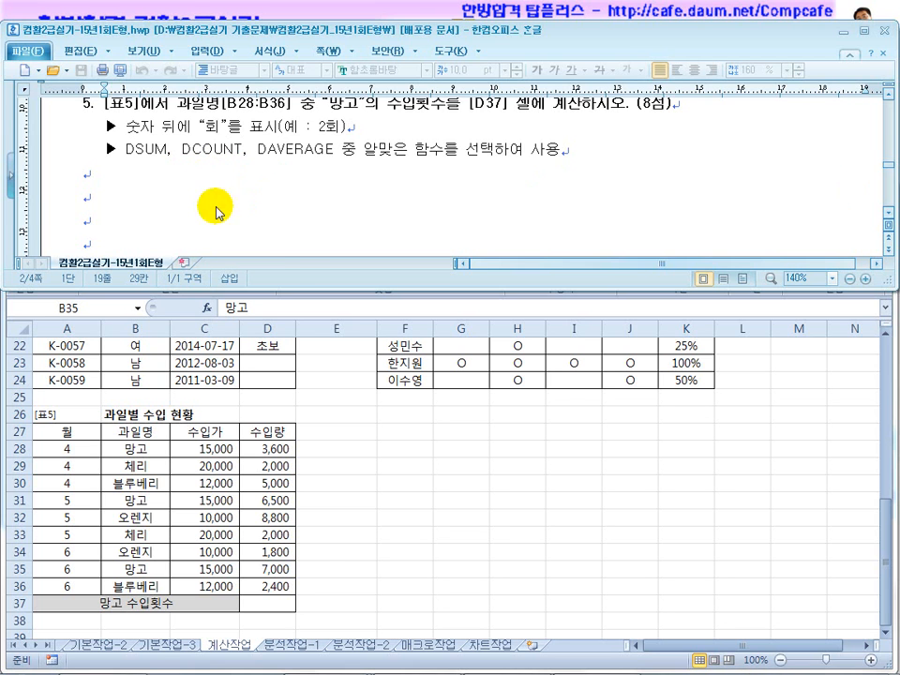
Return to the Excel workbook and start a DCOUNT formula in D37 with database $A$27:$D$36 and field 2.
{"action": "left_click", "coordinate": [273, 603]}
{"action": "left_click", "coordinate": [274, 603]}
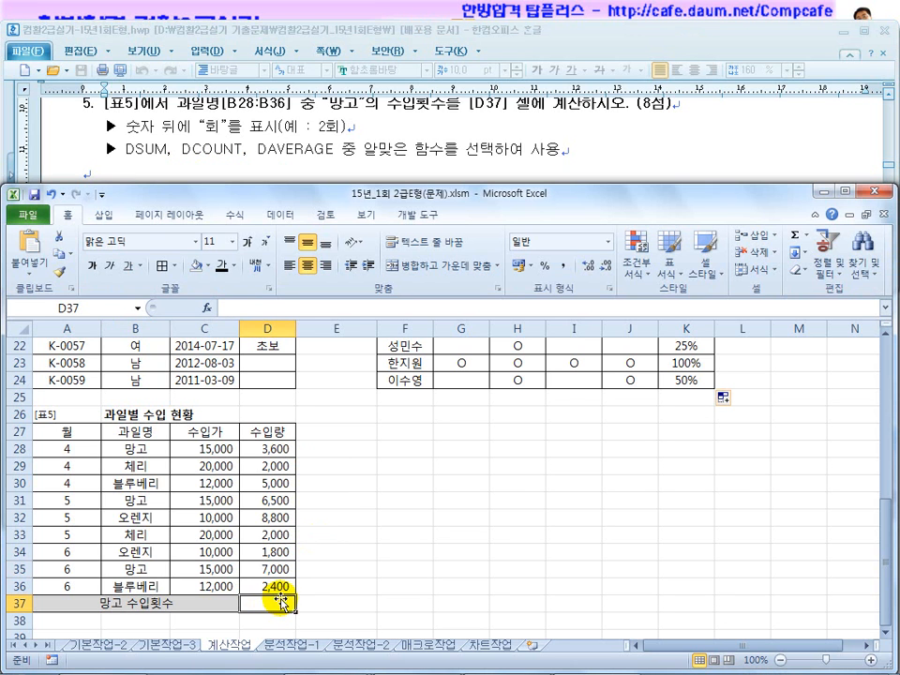
{"action": "type", "text": "=d"}
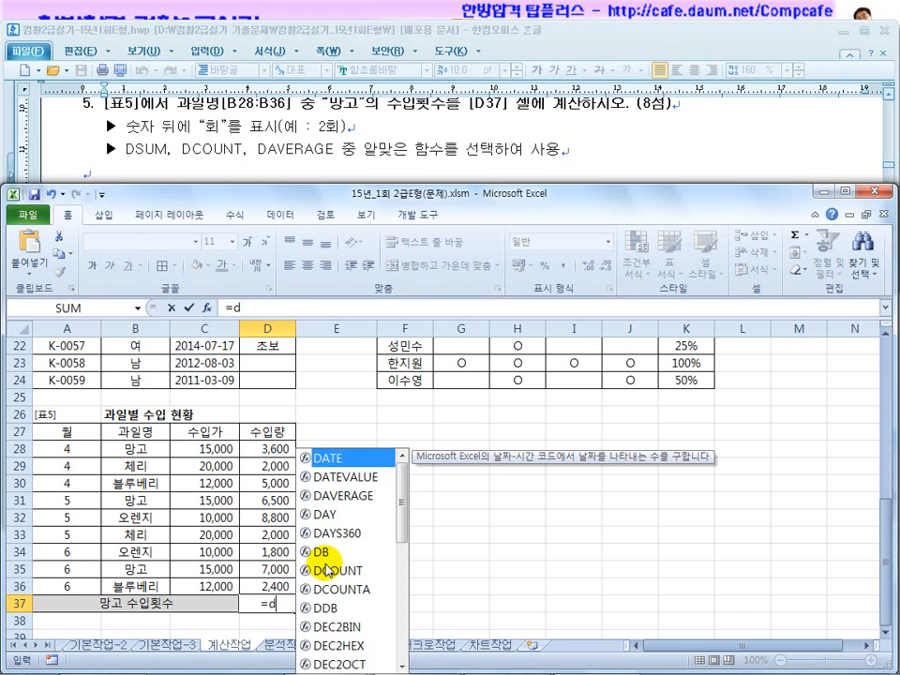
{"action": "type", "text": "count"}
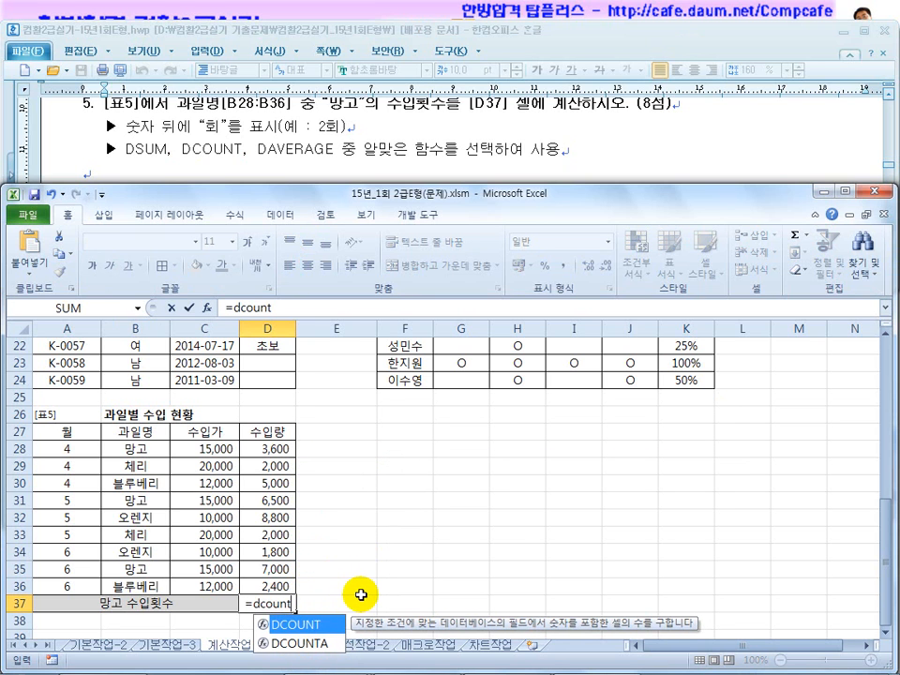
{"action": "type", "text": "("}
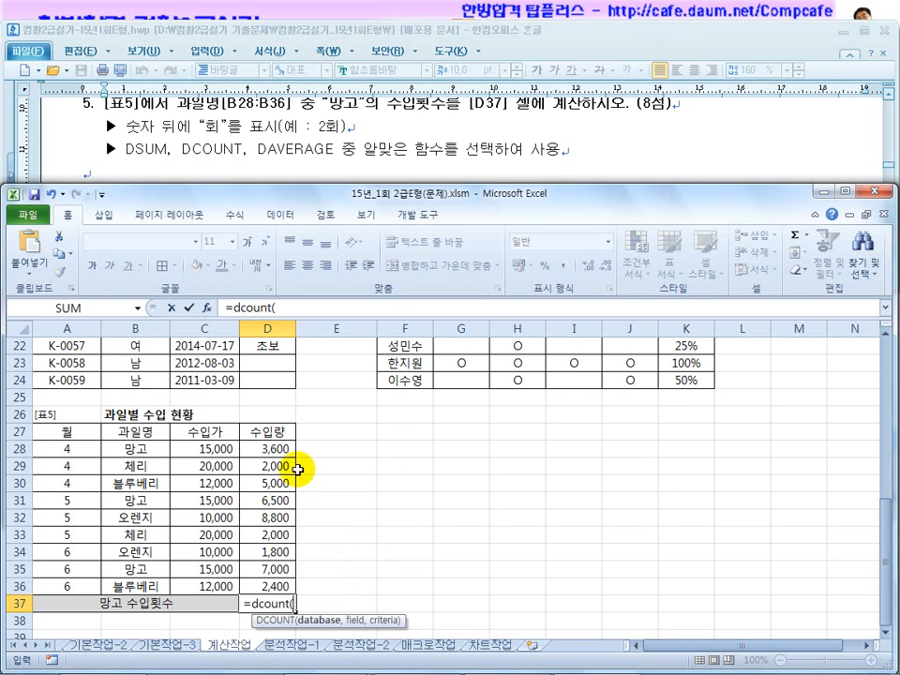
{"action": "left_click_drag", "start_coordinate": [70, 429], "coordinate": [275, 585]}
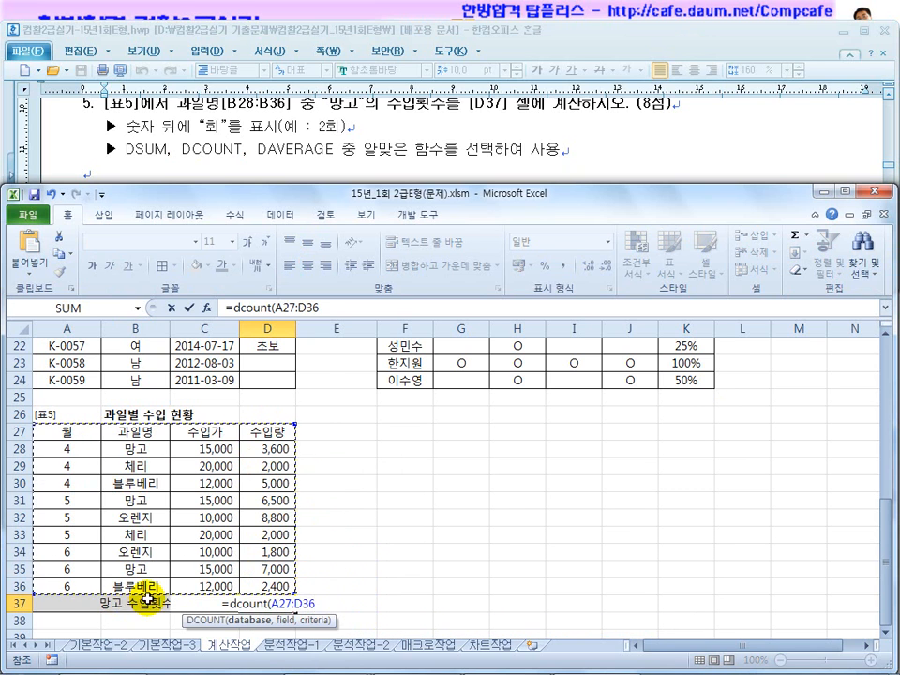
{"action": "key", "text": "F4"}
{"action": "type", "text": ","}
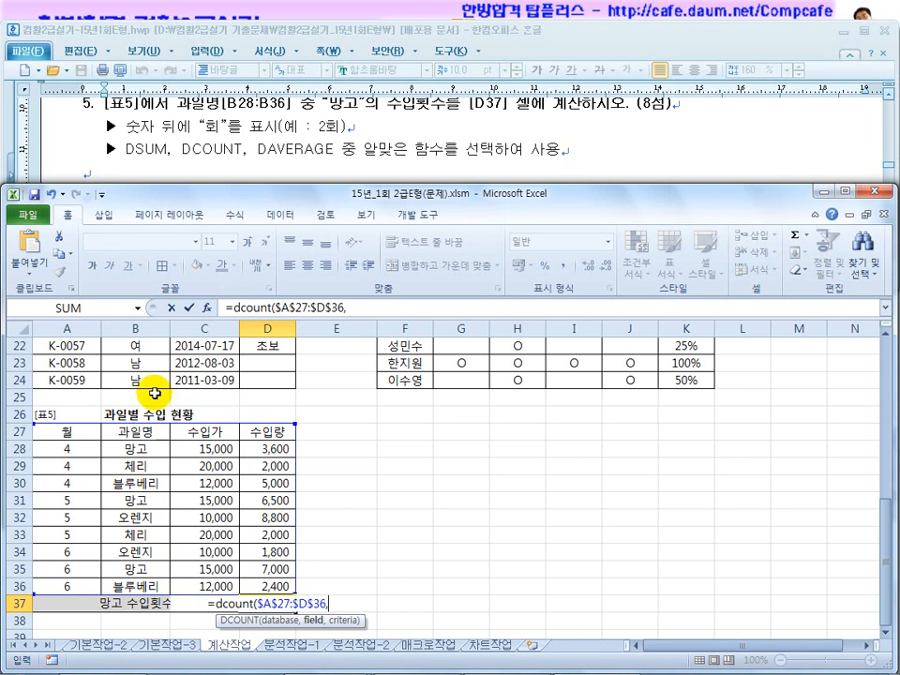
{"action": "type", "text": "2"}
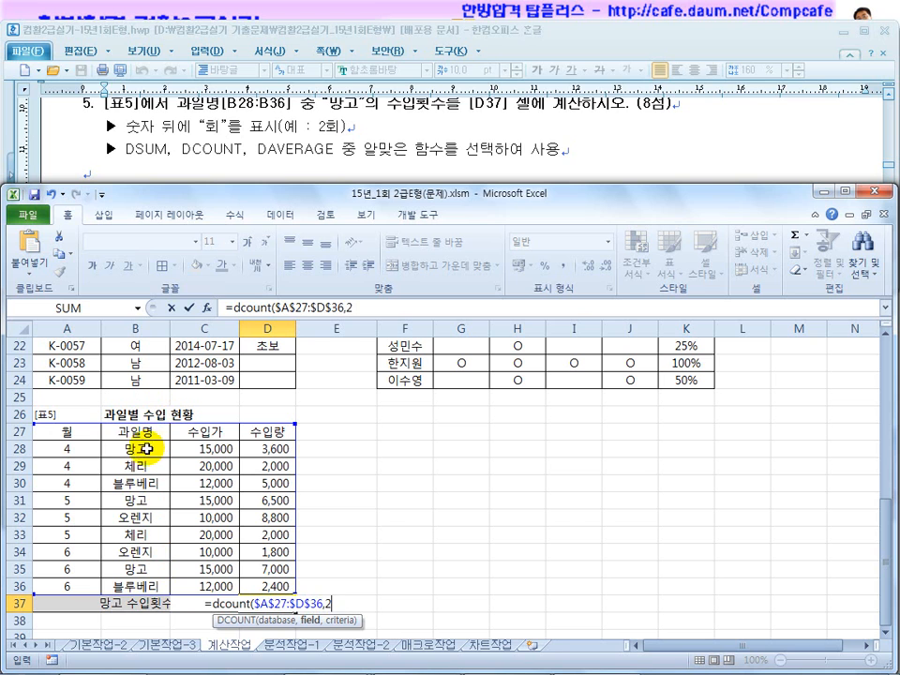
{"action": "type", "text": ","}
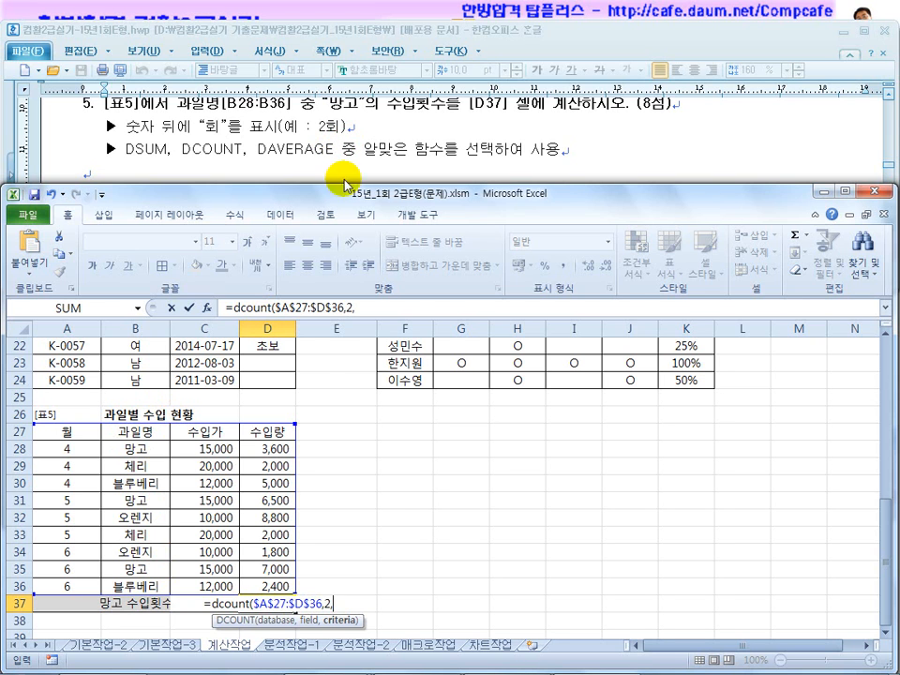
Complete D37's DCOUNT formula with the absolute criteria range $B$27:$B$28, confirm it, and select D37 again.
{"action": "left_click_drag", "start_coordinate": [145, 431], "coordinate": [144, 450]}
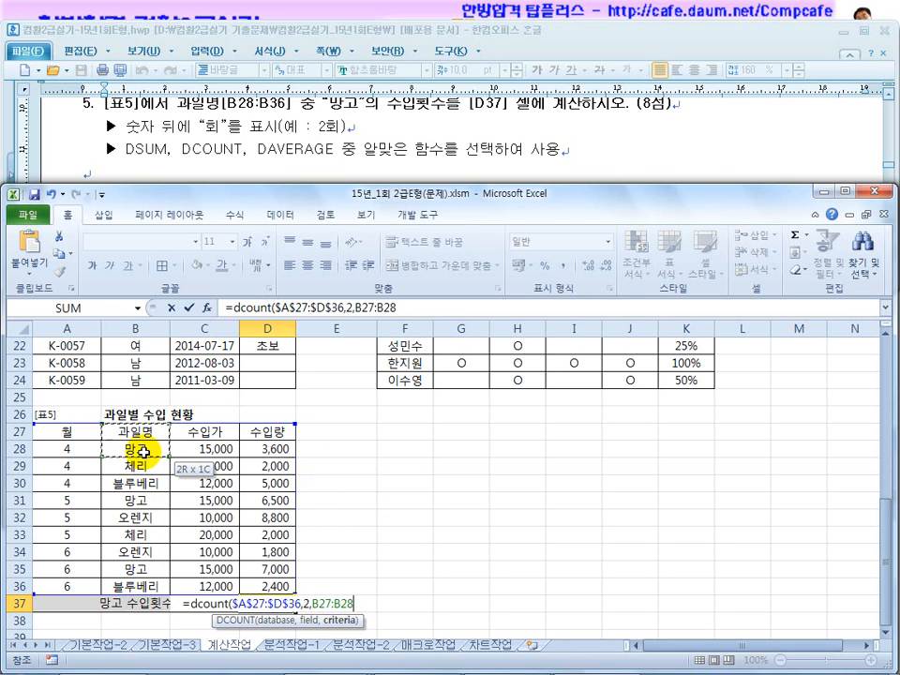
{"action": "left_click_drag", "start_coordinate": [145, 451], "coordinate": [137, 454]}
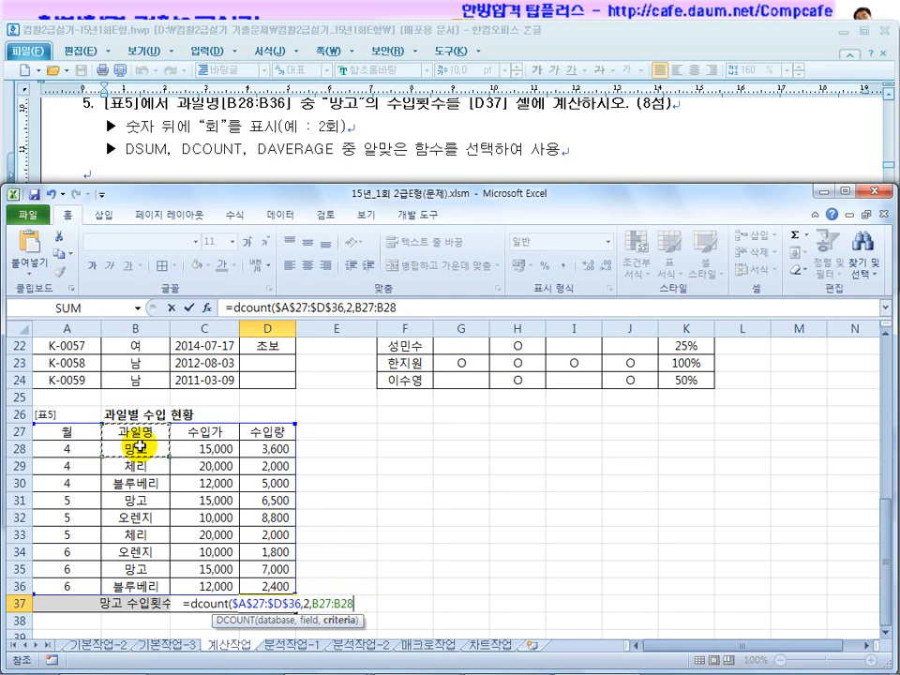
{"action": "key", "text": "F4"}
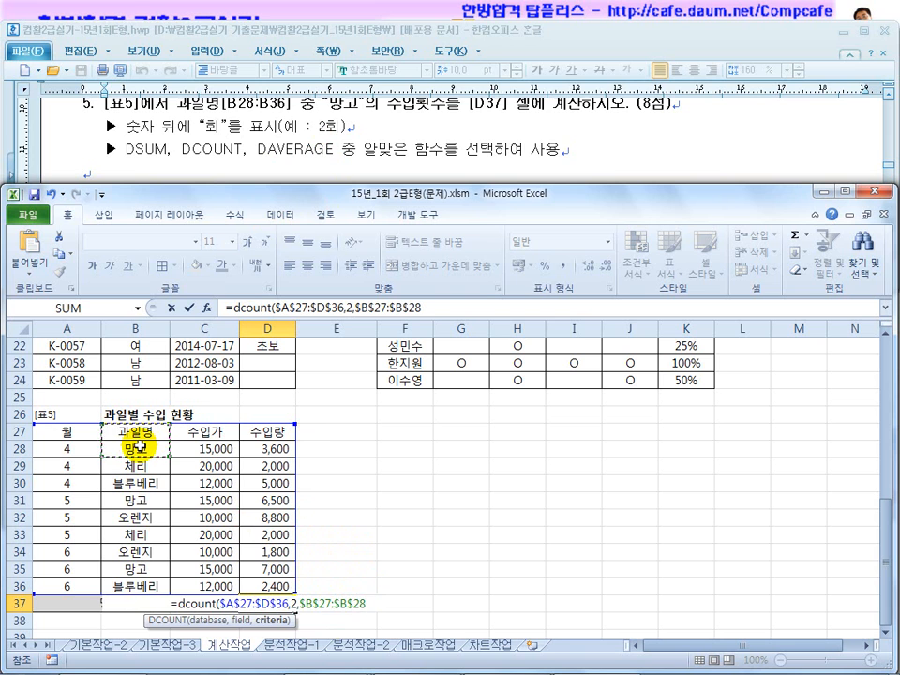
{"action": "type", "text": ")"}
{"action": "key", "text": "Return"}
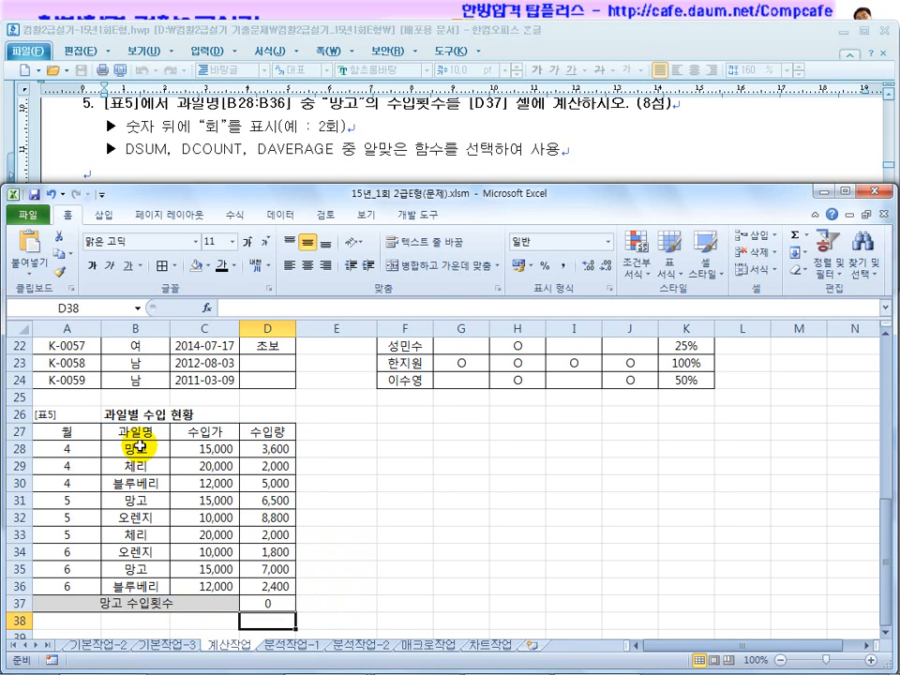
{"action": "left_click", "coordinate": [290, 605]}
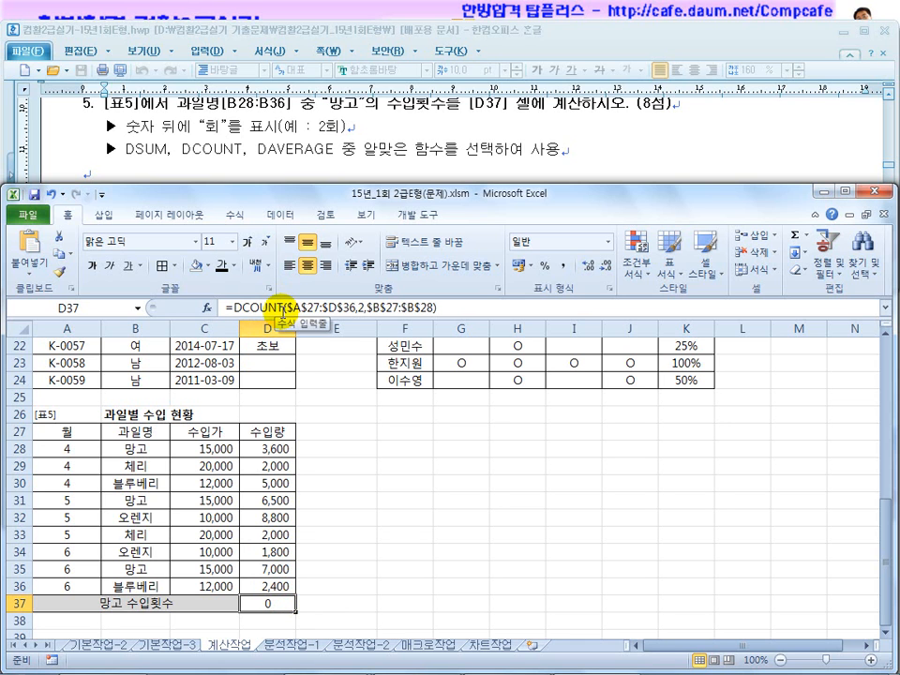
Try DCOUNTA instead of DCOUNT in D37's formula, keeping its arguments, and reselect the cell.
{"action": "left_click_drag", "start_coordinate": [148, 449], "coordinate": [142, 569]}
{"action": "left_click", "coordinate": [260, 604]}
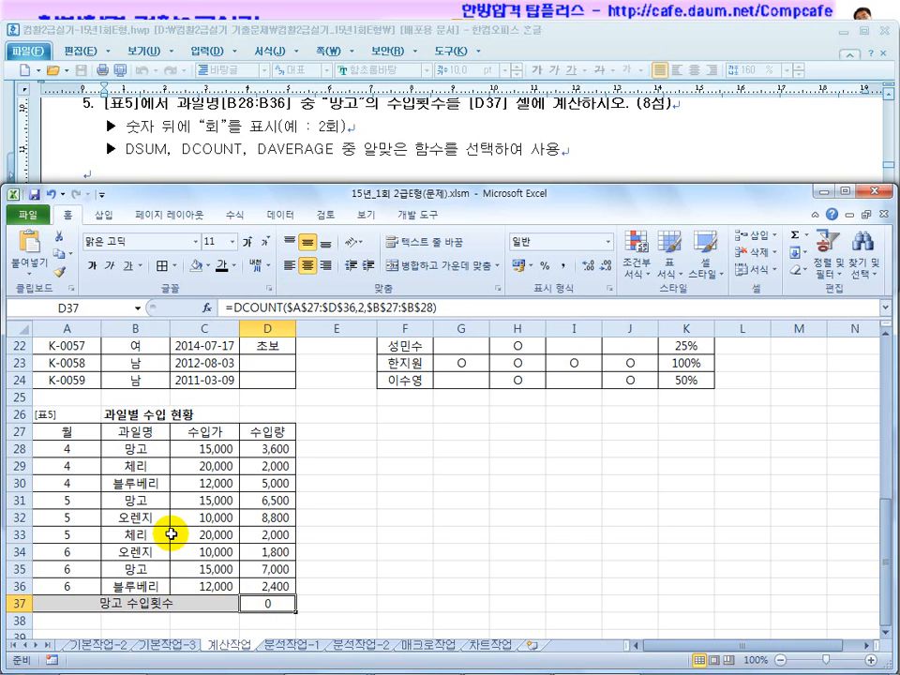
{"action": "left_click", "coordinate": [278, 307]}
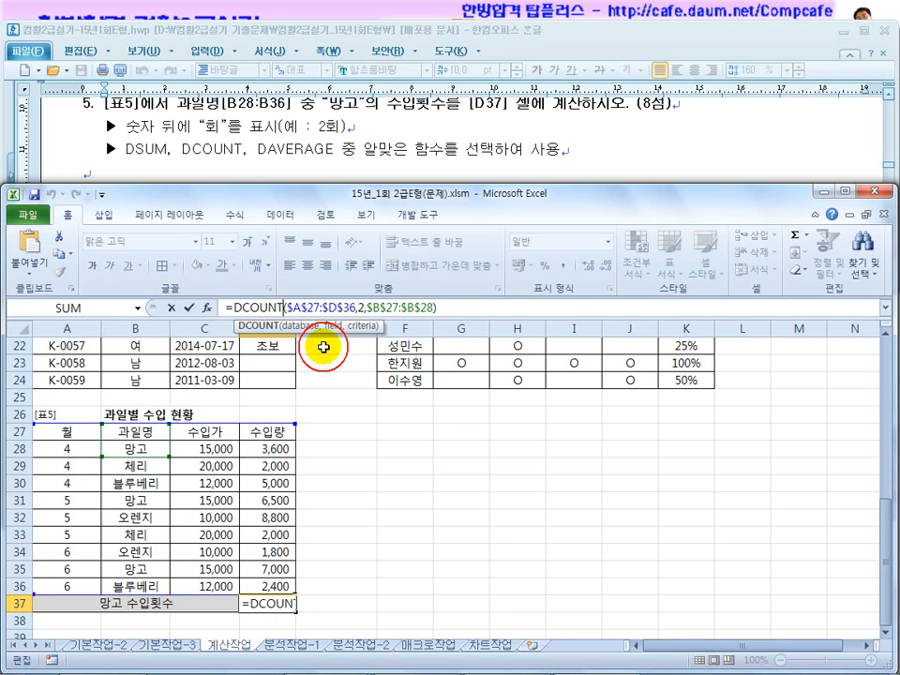
{"action": "type", "text": "A"}
{"action": "key", "text": "Return"}
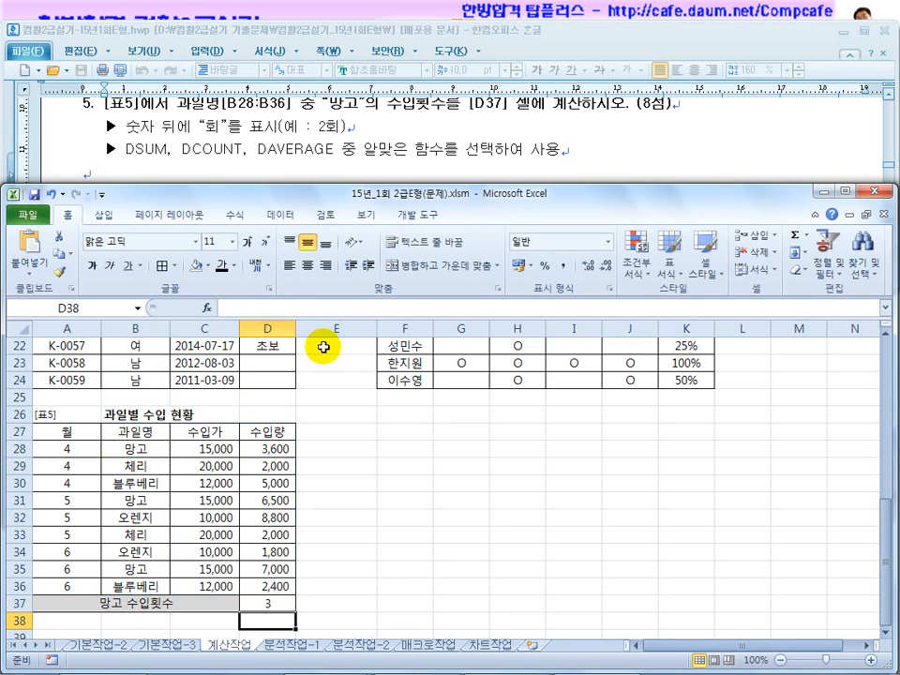
{"action": "left_click", "coordinate": [267, 601]}
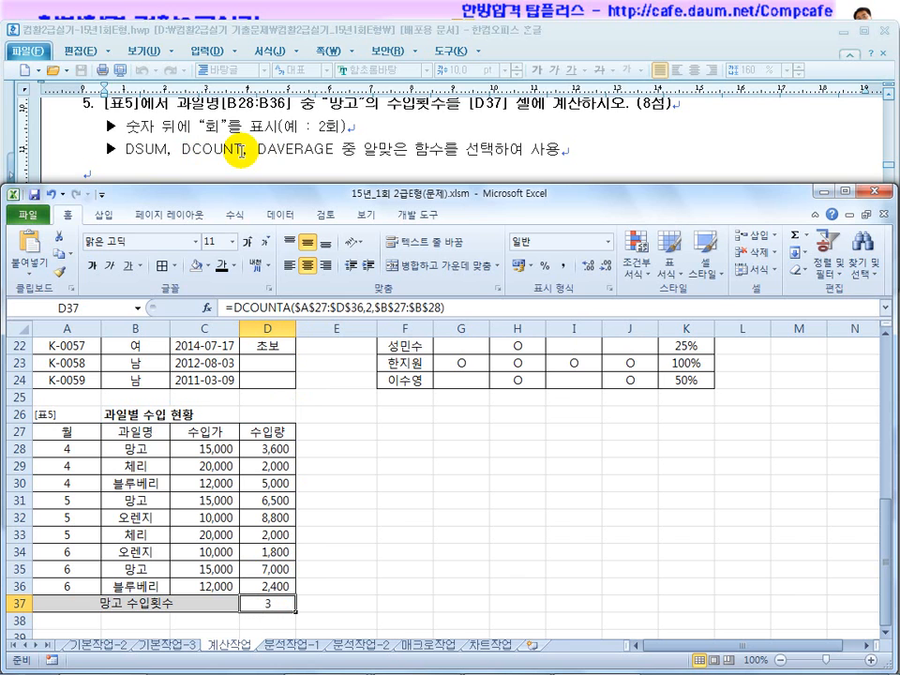
Restore the function in D37's formula to DCOUNT, confirm it, and reselect the cell.
{"action": "left_click", "coordinate": [292, 307]}
{"action": "key", "text": "BackSpace"}
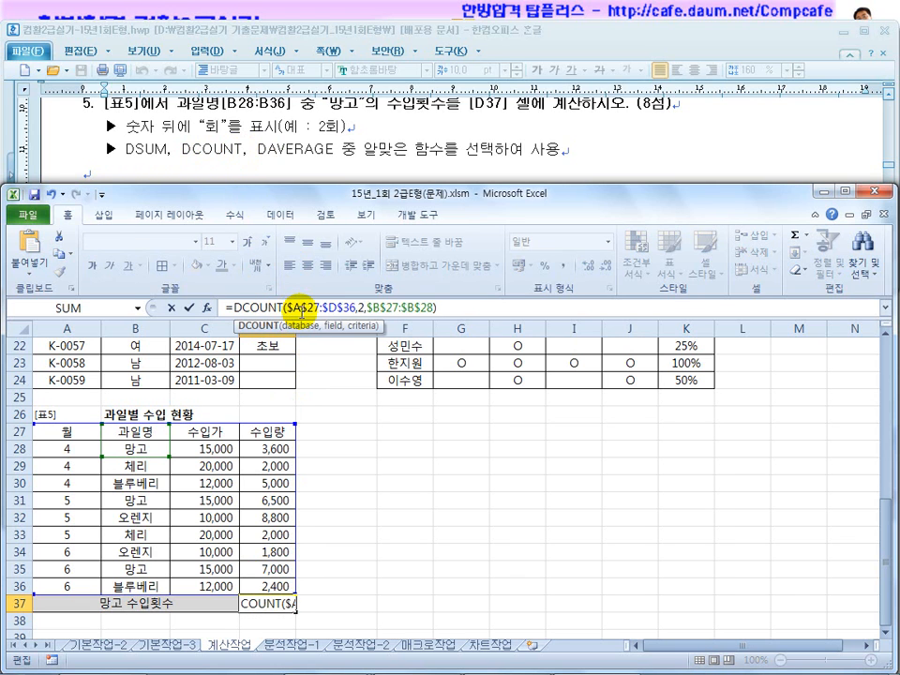
{"action": "key", "text": "Return"}
{"action": "left_click", "coordinate": [270, 603]}
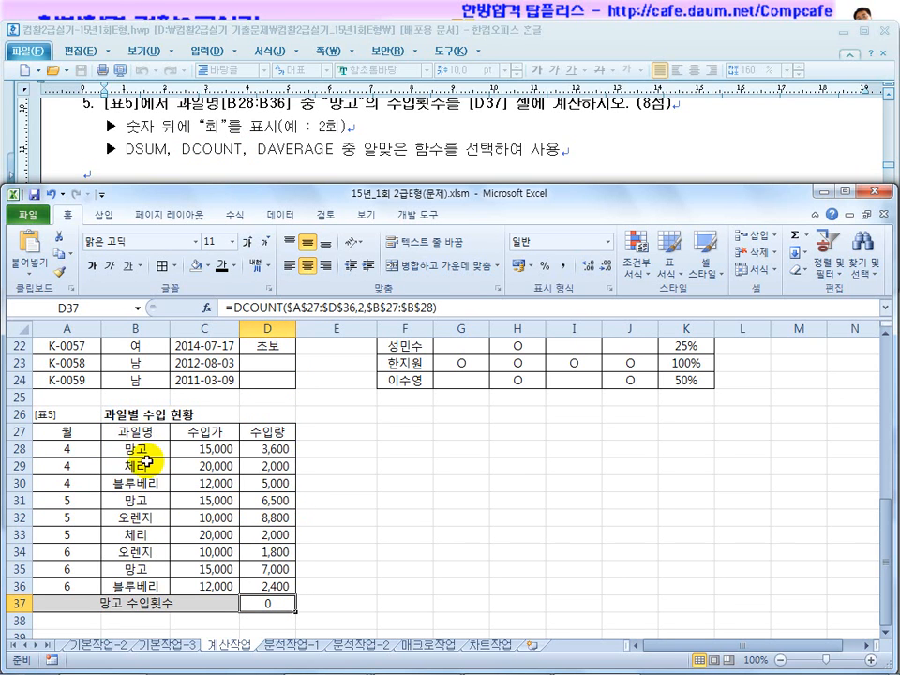
Set the field argument of D37's DCOUNT formula to 1 and reselect the cell.
{"action": "double_click", "coordinate": [361, 310]}
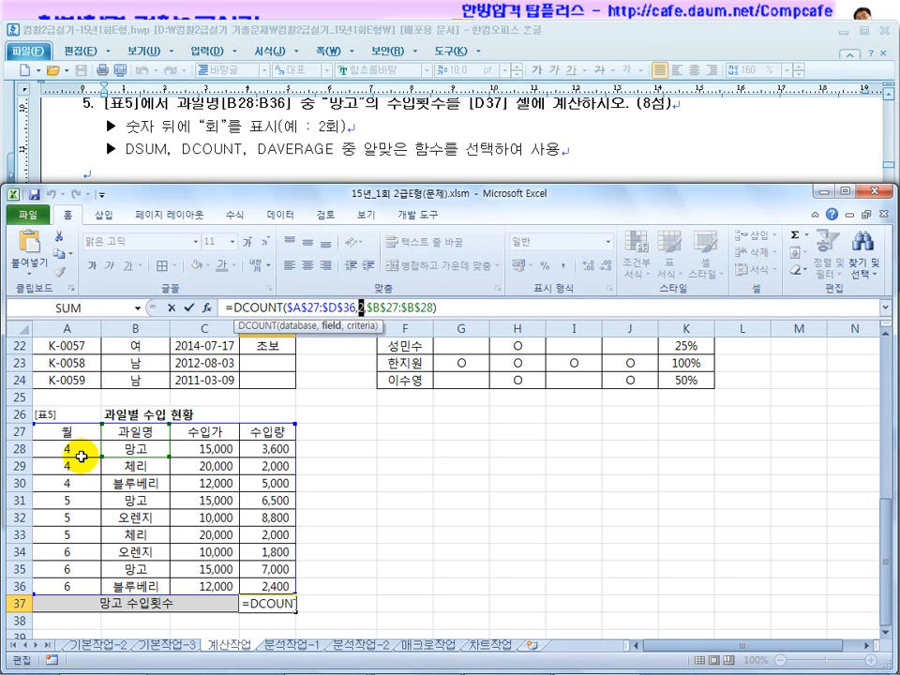
{"action": "type", "text": "1"}
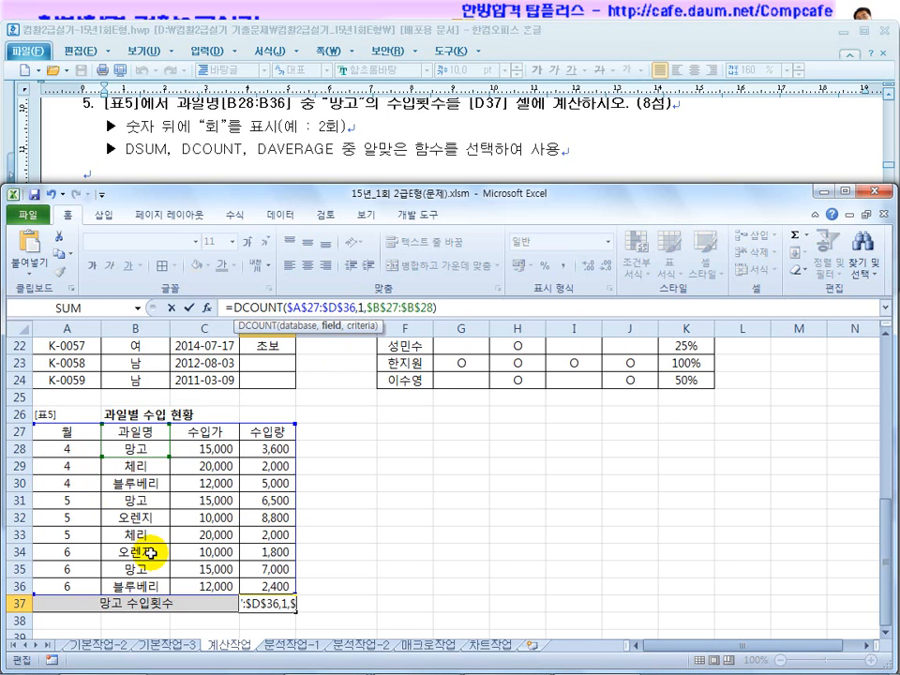
{"action": "key", "text": "Return"}
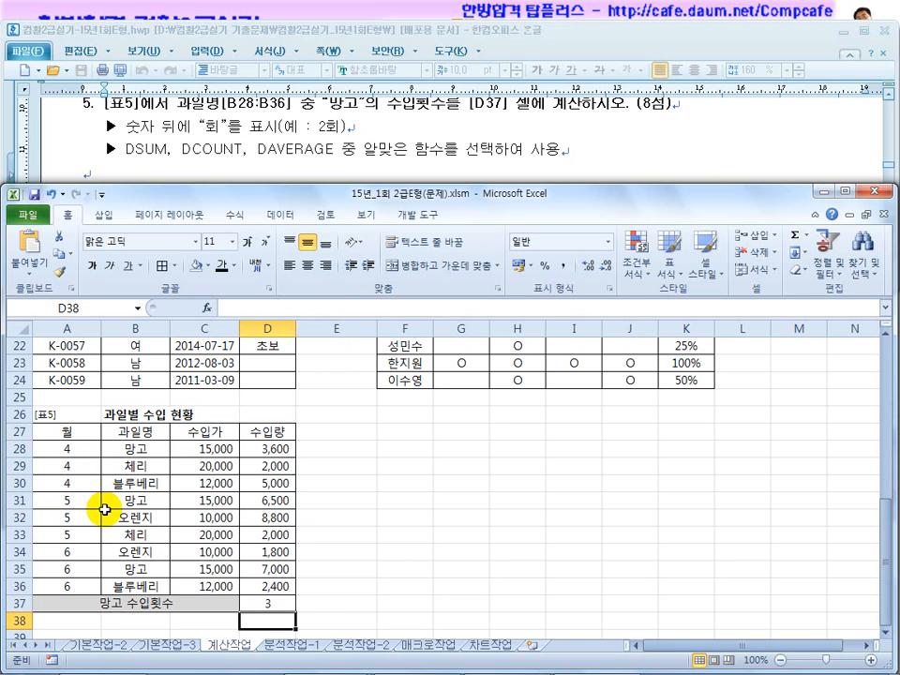
{"action": "left_click", "coordinate": [273, 603]}
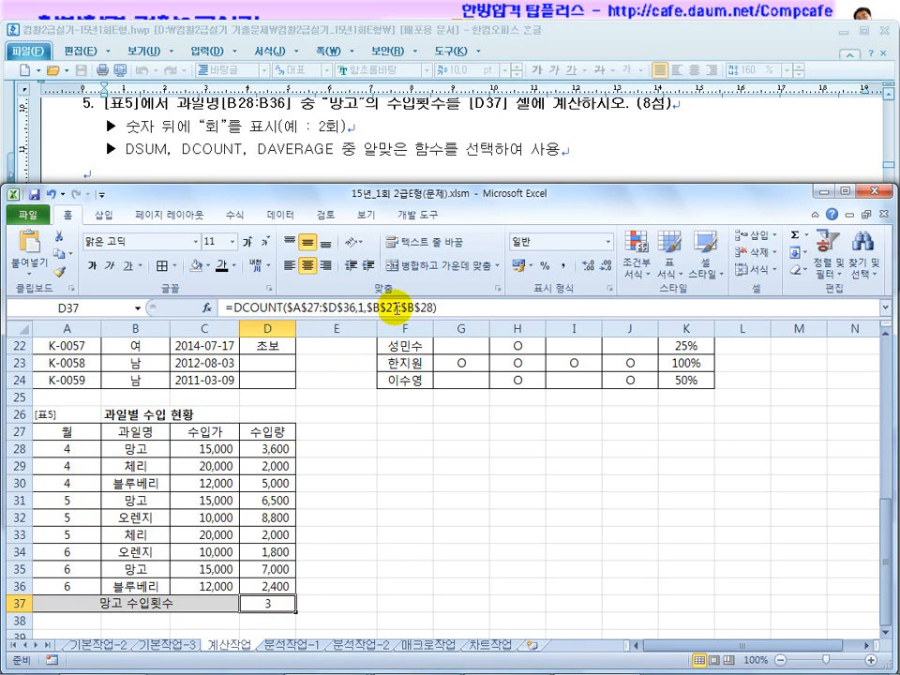
Set the field argument of D37's DCOUNT formula to 3 and reselect the cell.
{"action": "double_click", "coordinate": [359, 307]}
{"action": "type", "text": "3"}
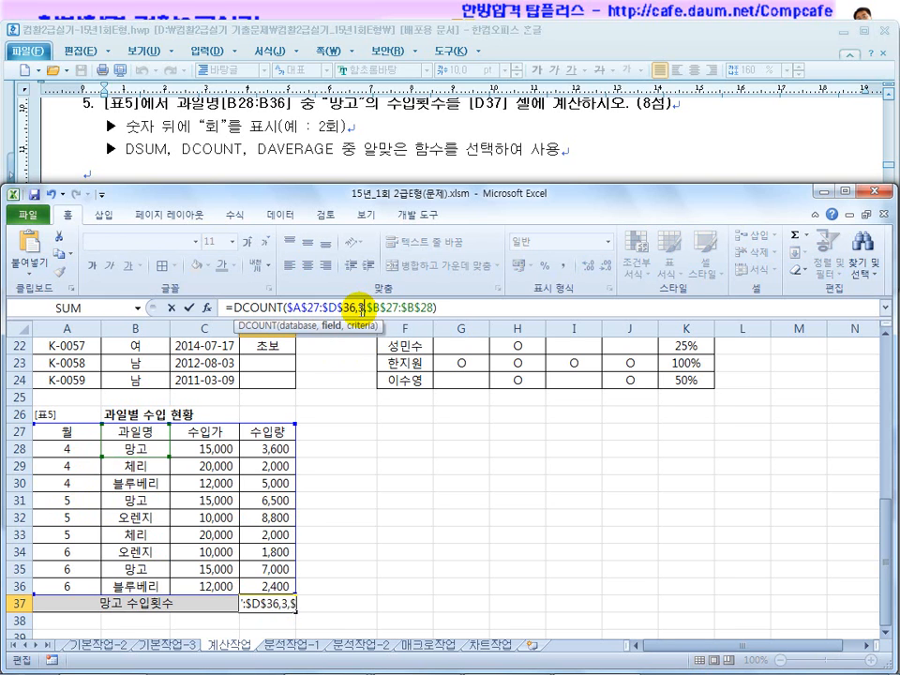
{"action": "key", "text": "Return"}
{"action": "left_click", "coordinate": [280, 598]}
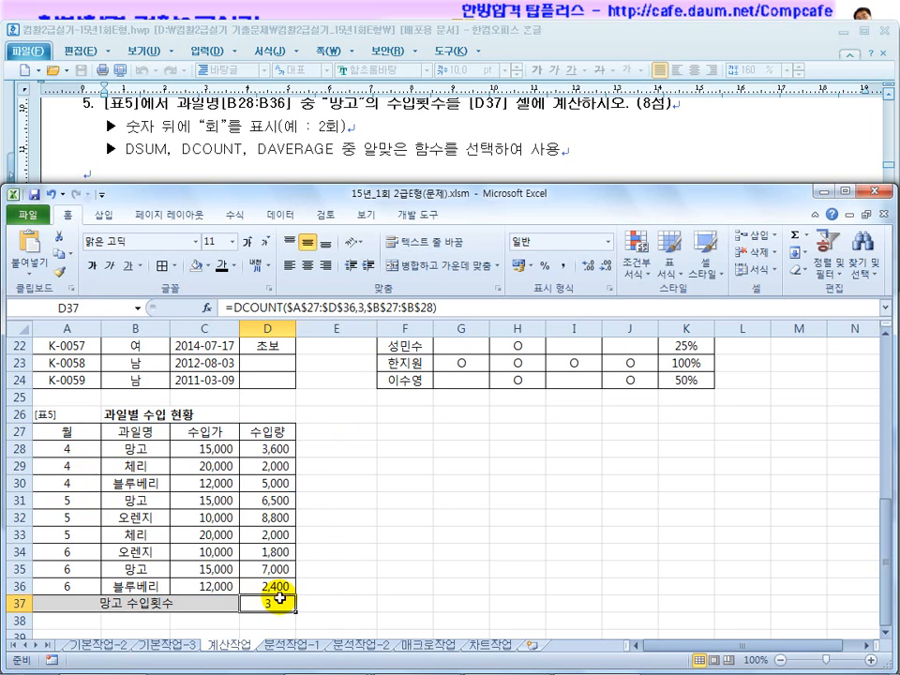
Replace the field argument of D37's DCOUNT formula with a reference to the 월 header cell A27, then confirm the formula.
{"action": "double_click", "coordinate": [352, 307]}
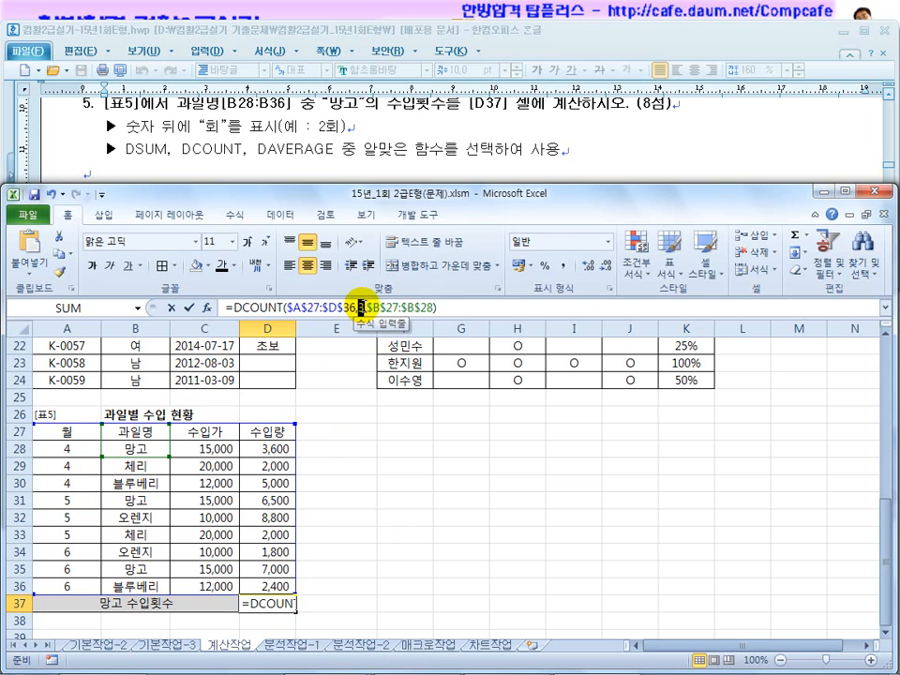
{"action": "left_click", "coordinate": [66, 429]}
{"action": "left_click", "coordinate": [192, 433]}
{"action": "left_click", "coordinate": [272, 431]}
{"action": "left_click", "coordinate": [75, 431]}
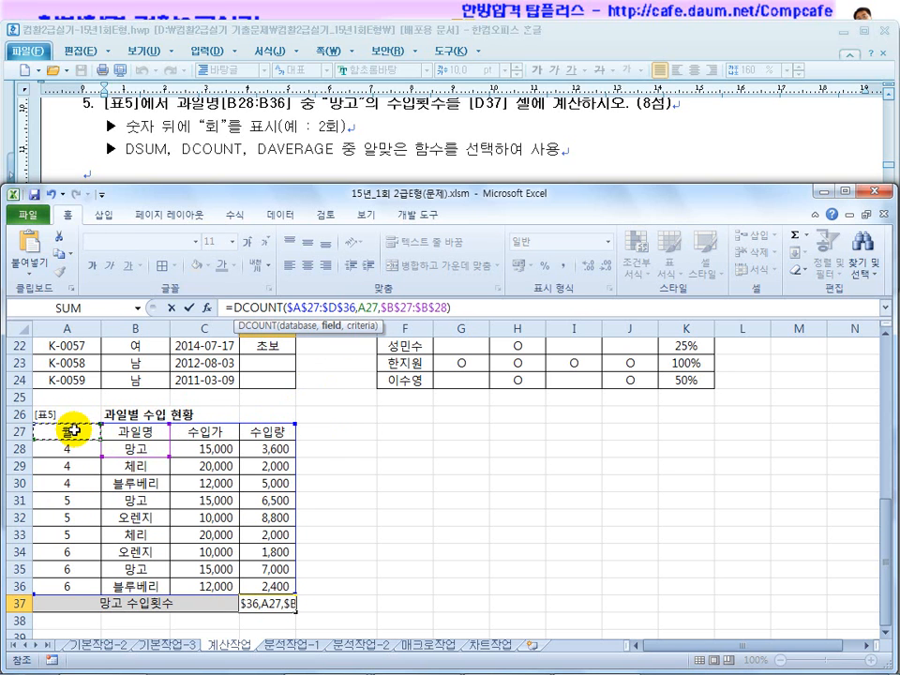
{"action": "key", "text": "Return"}
{"action": "left_click", "coordinate": [260, 605]}
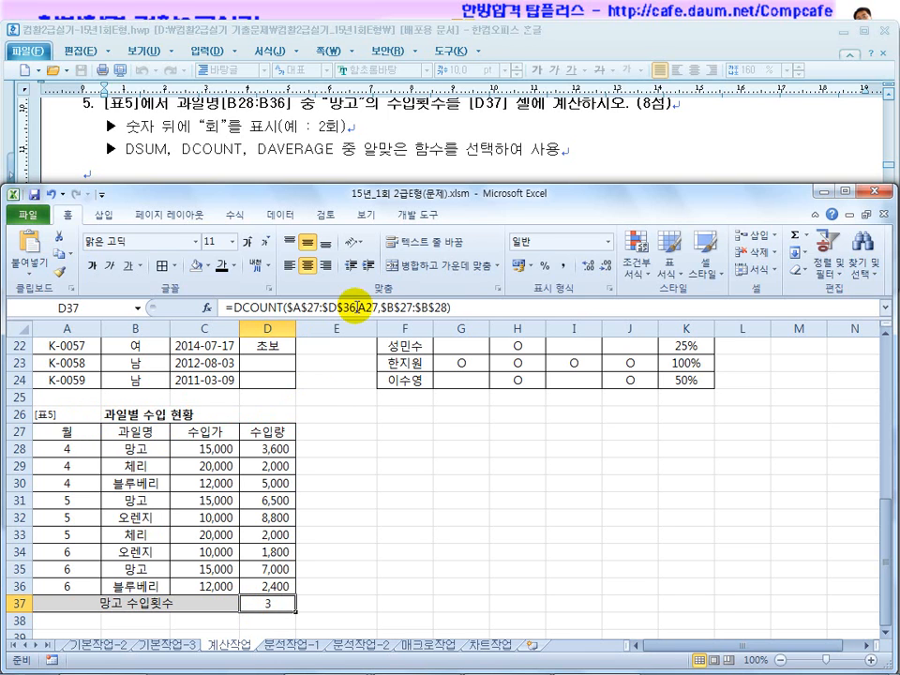
Append &"회" to D37's DCOUNT formula, confirm it, check the finished formula, and leave the cell.
{"action": "left_click", "coordinate": [467, 308]}
{"action": "type", "text": "&"}
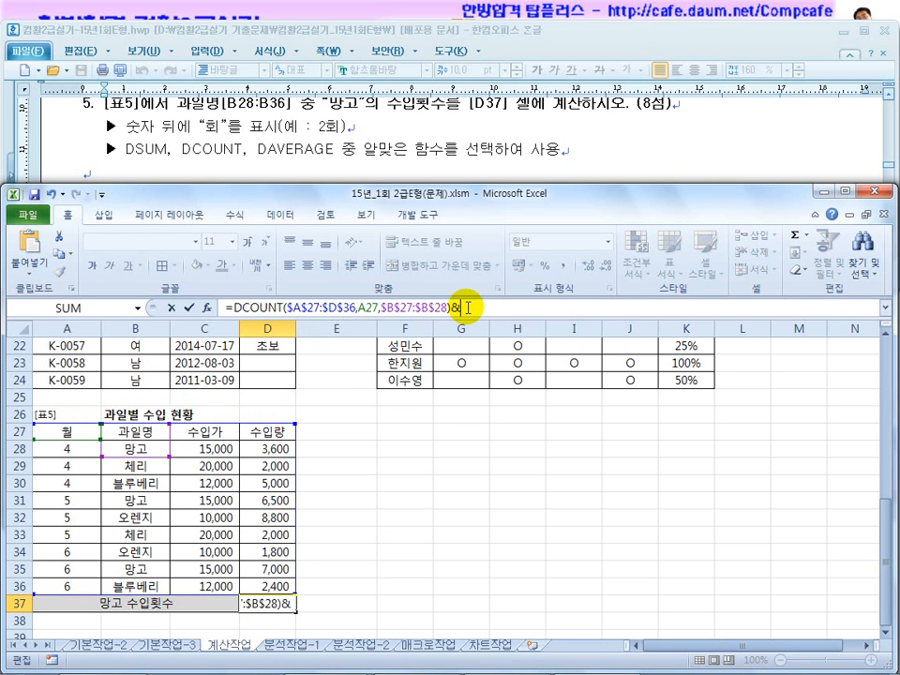
{"action": "type", "text": "\"회\""}
{"action": "key", "text": "Return"}
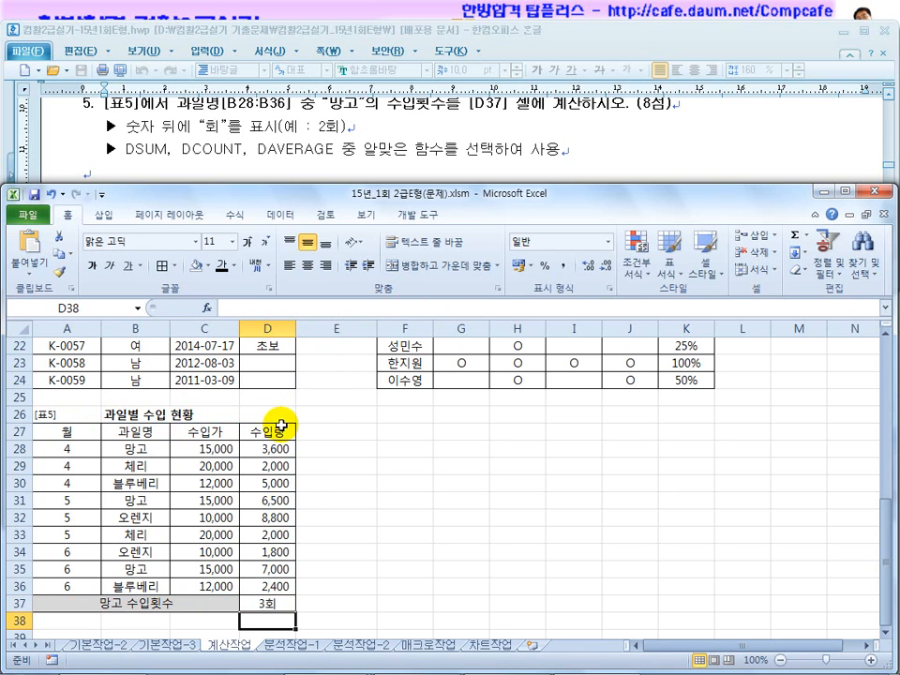
{"action": "left_click", "coordinate": [271, 602]}
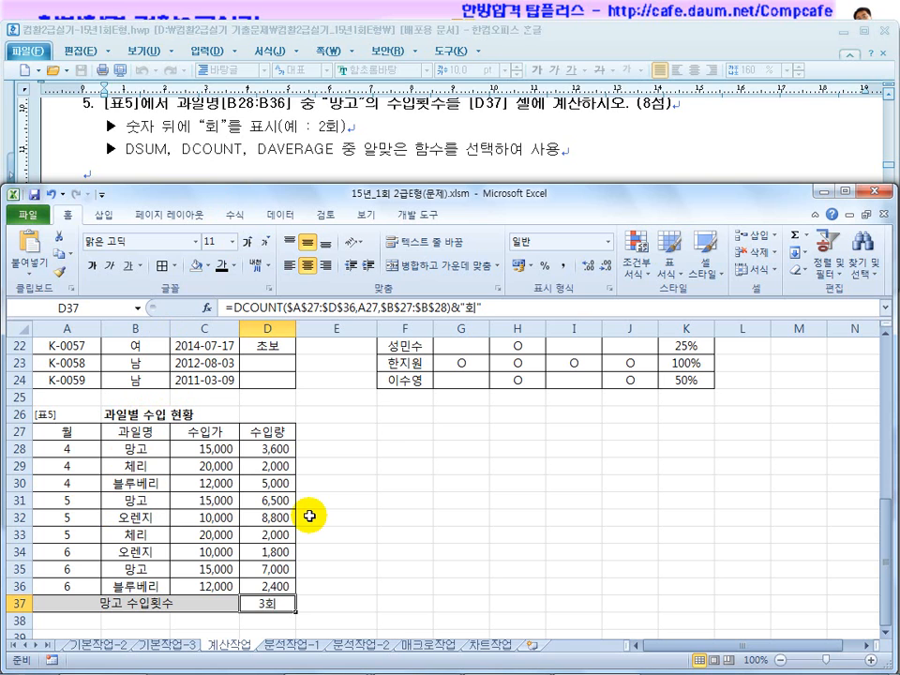
{"action": "left_click", "coordinate": [349, 495]}
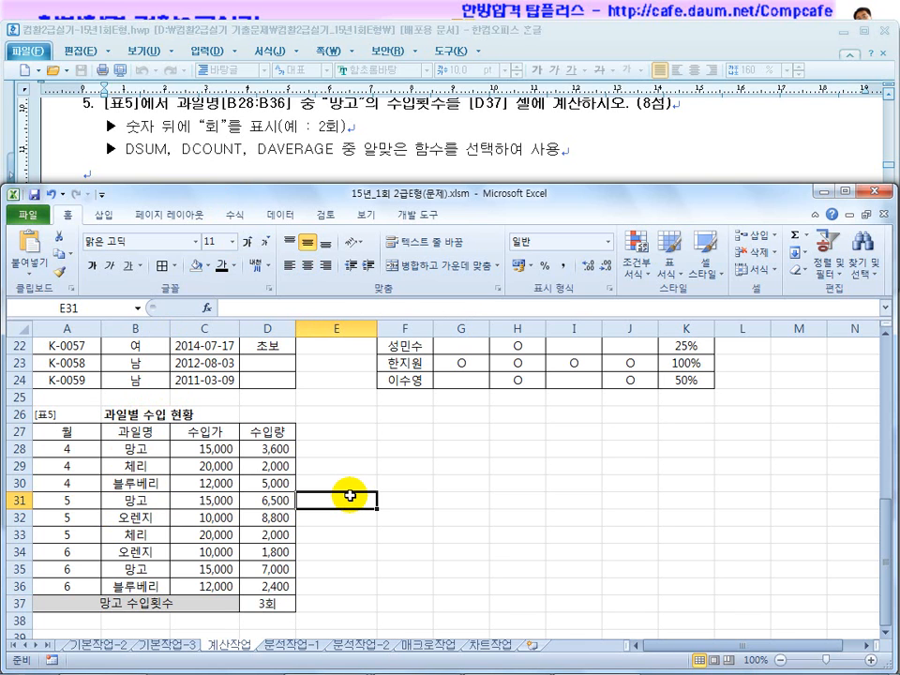